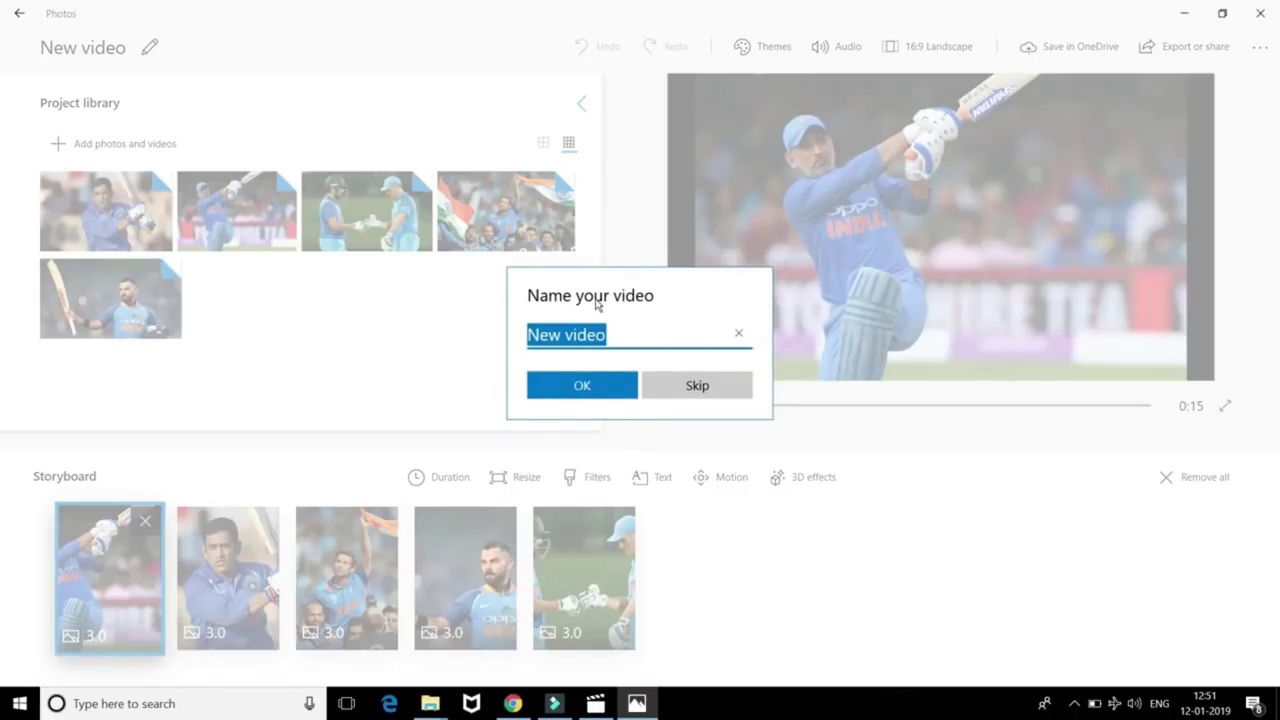
- Keep the video name and add the 3D Breaking News object to the lower-right area of the first clip
{"action": "left_click", "coordinate": [582, 387]}
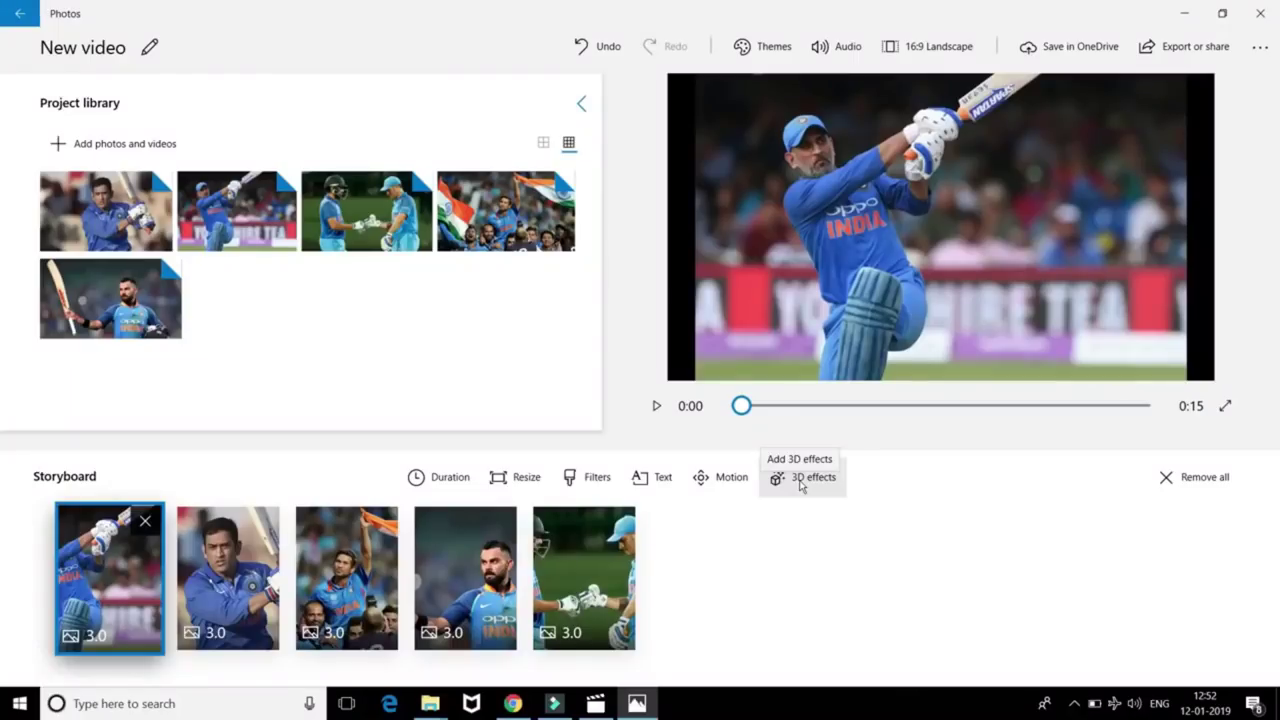
{"action": "left_click", "coordinate": [790, 477]}
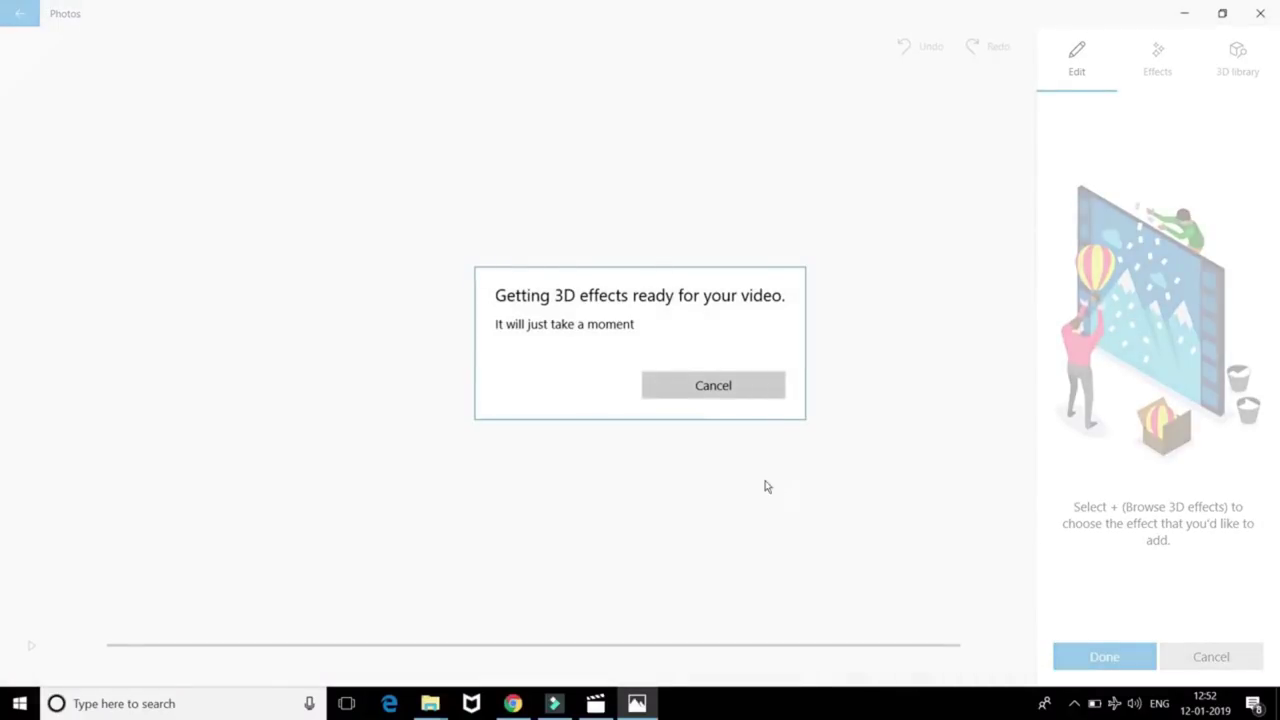
{"action": "scroll", "coordinate": [1203, 337], "scroll_direction": "down", "scroll_amount": 6}
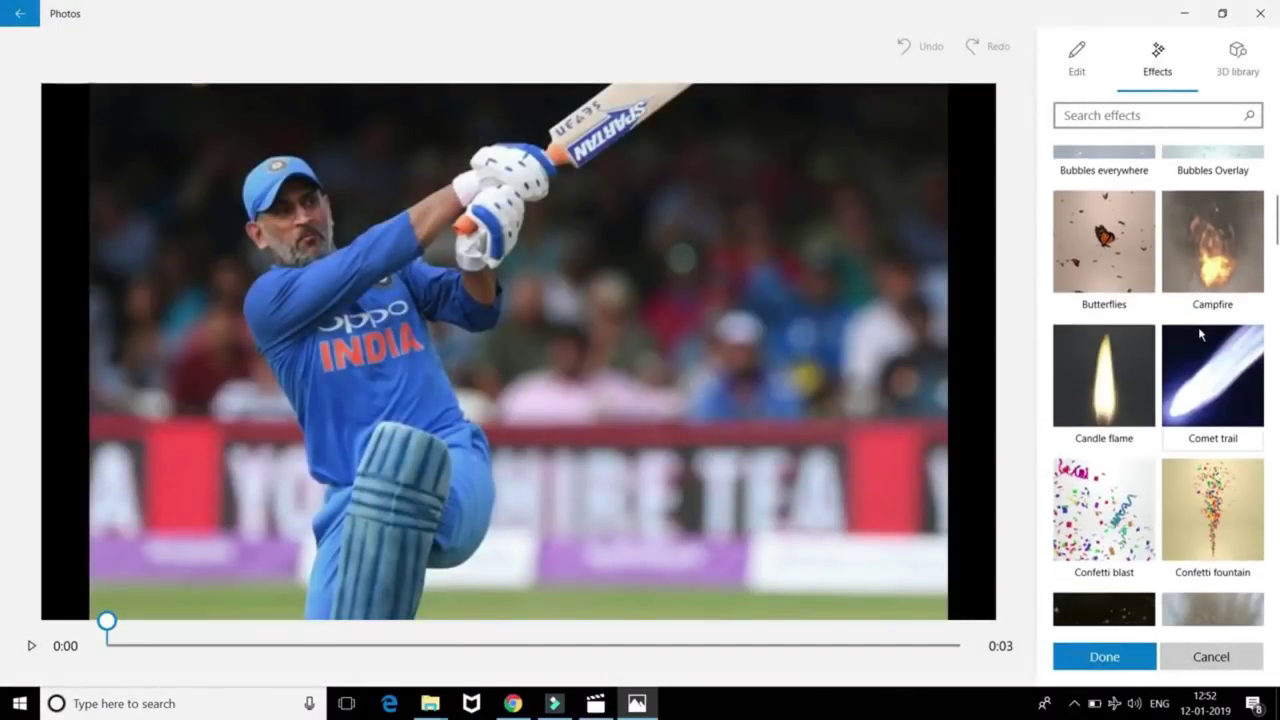
{"action": "scroll", "coordinate": [1203, 337], "scroll_direction": "up", "scroll_amount": 6}
{"action": "left_click_drag", "start_coordinate": [1212, 345], "coordinate": [766, 509]}
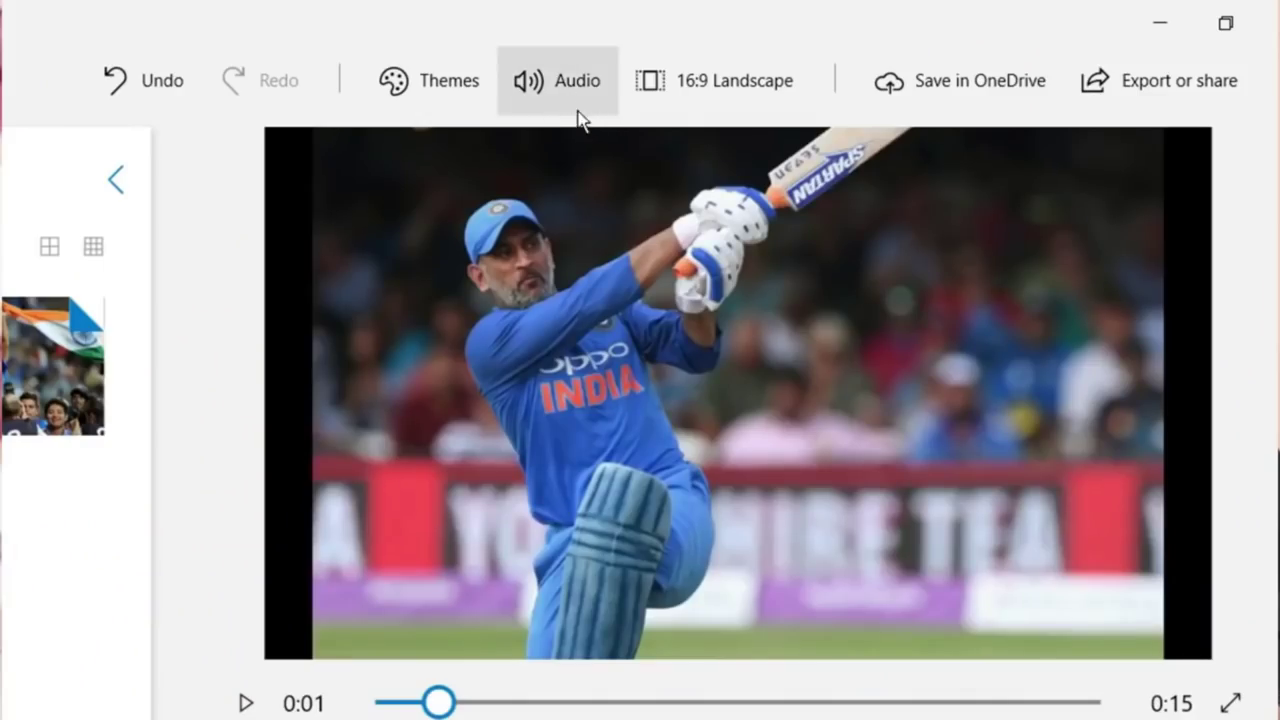
{"action": "left_click", "coordinate": [579, 112]}
{"action": "left_click", "coordinate": [433, 90]}
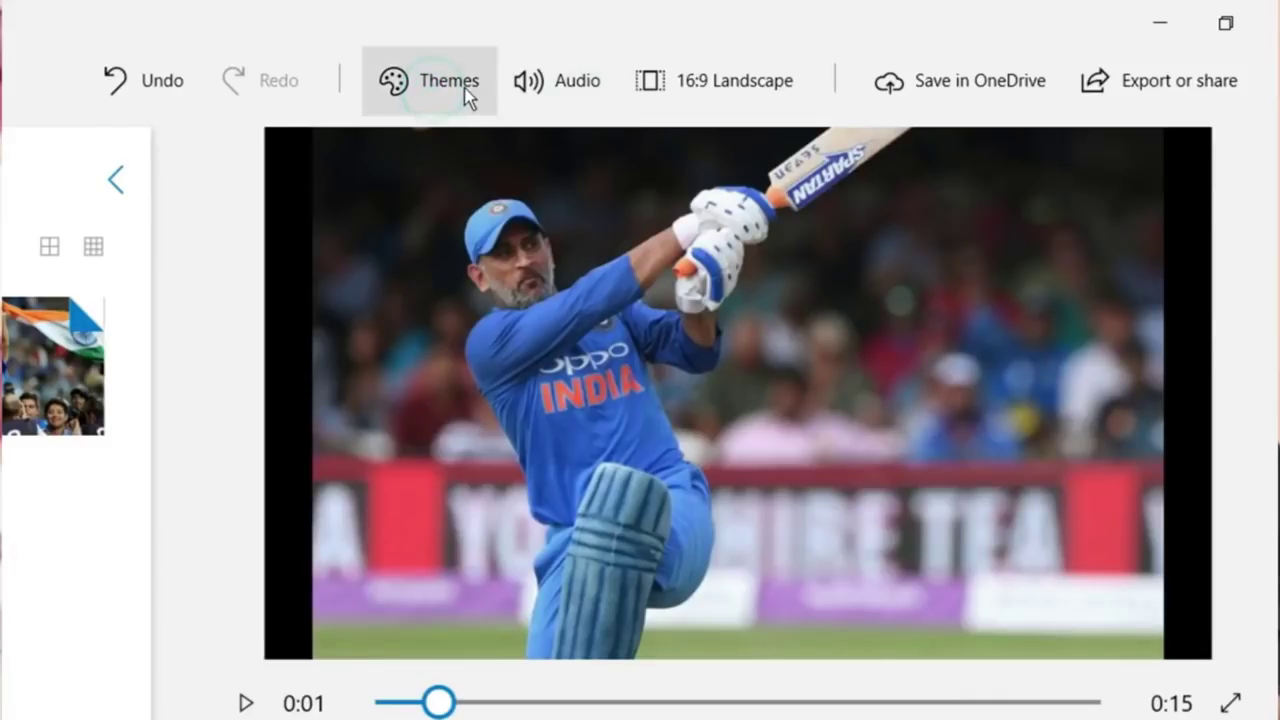
{"action": "left_click", "coordinate": [464, 90]}
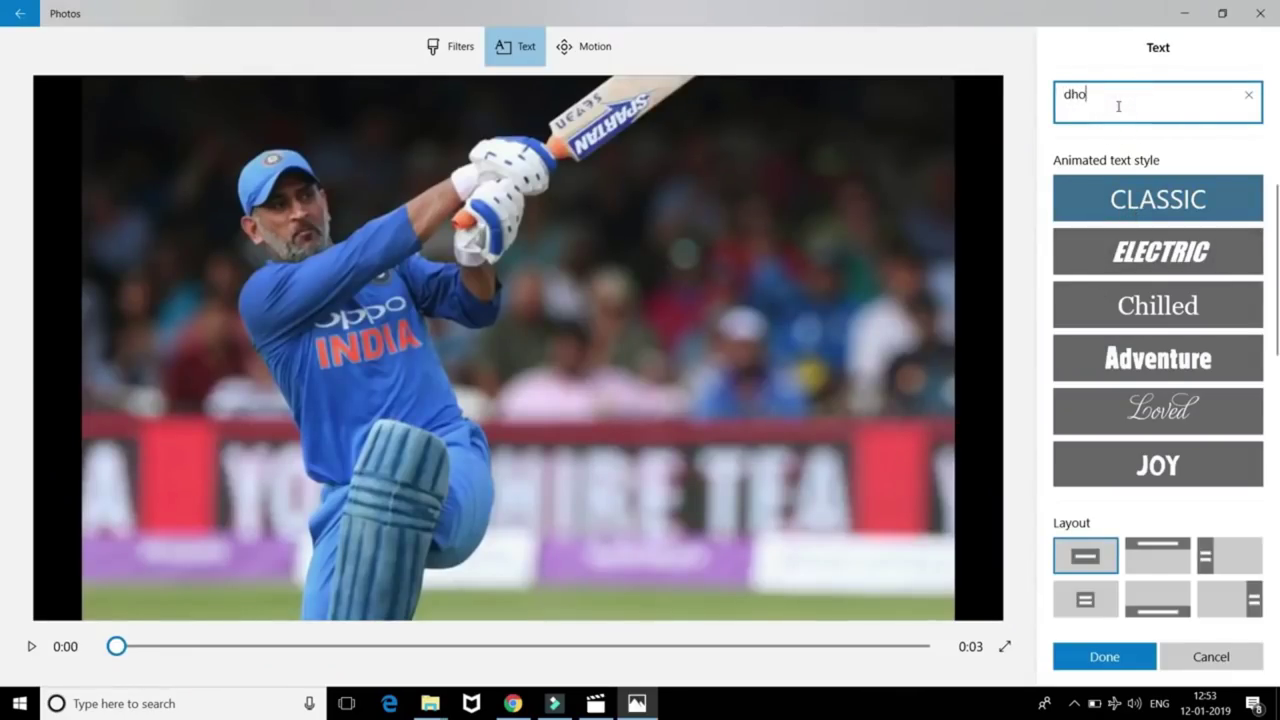
- Replace the first clip's caption text with "DHONI" in capitals
{"action": "key", "text": "BackSpace"}
{"action": "key", "text": "BackSpace"}
{"action": "key", "text": "BackSpace"}
{"action": "type", "text": "DHONI"}
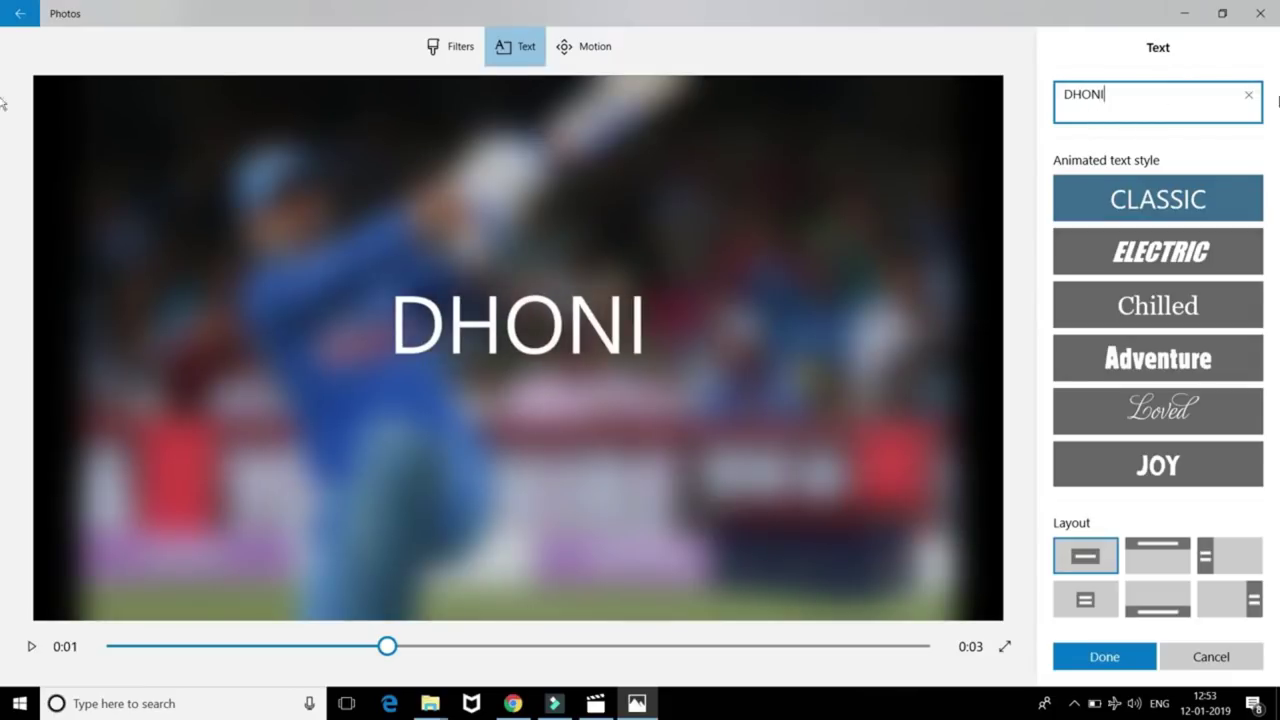
- Give the DHONI caption the Adventure animated style and the Bottom layout, and apply the text changes
{"action": "left_click", "coordinate": [1212, 362]}
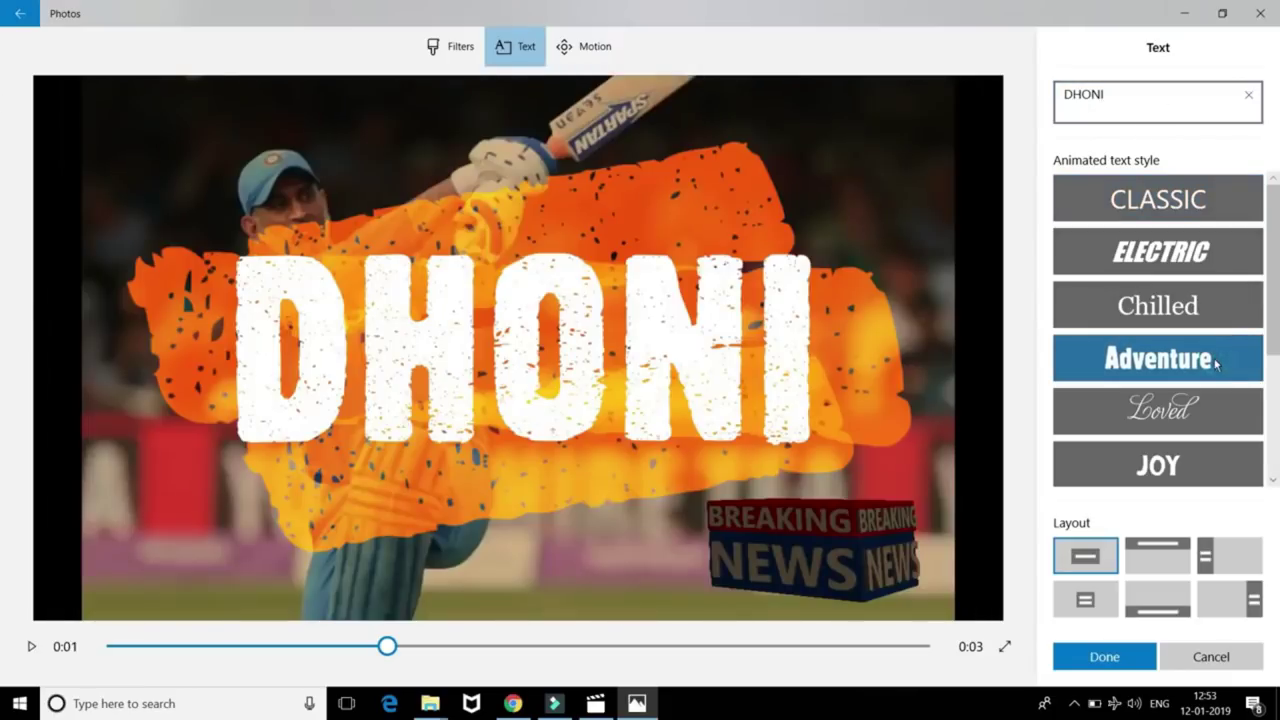
{"action": "left_click", "coordinate": [1086, 600]}
{"action": "left_click", "coordinate": [1141, 612]}
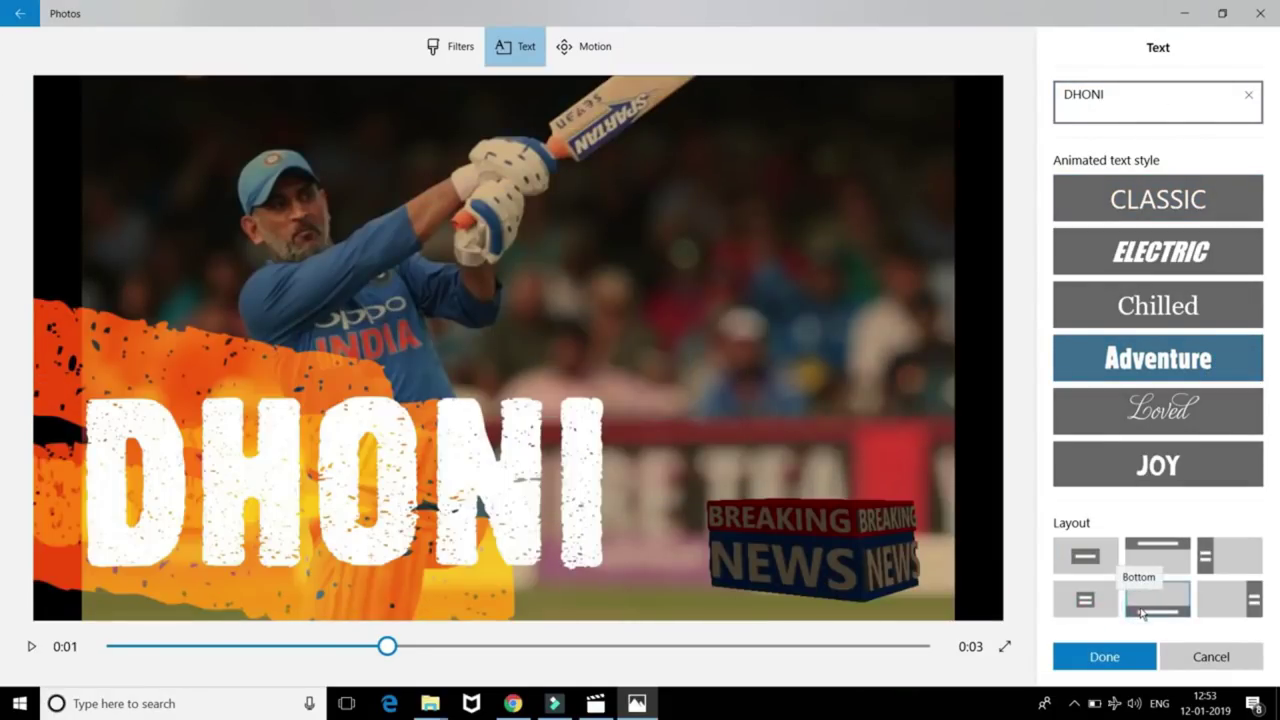
{"action": "left_click", "coordinate": [1096, 658]}
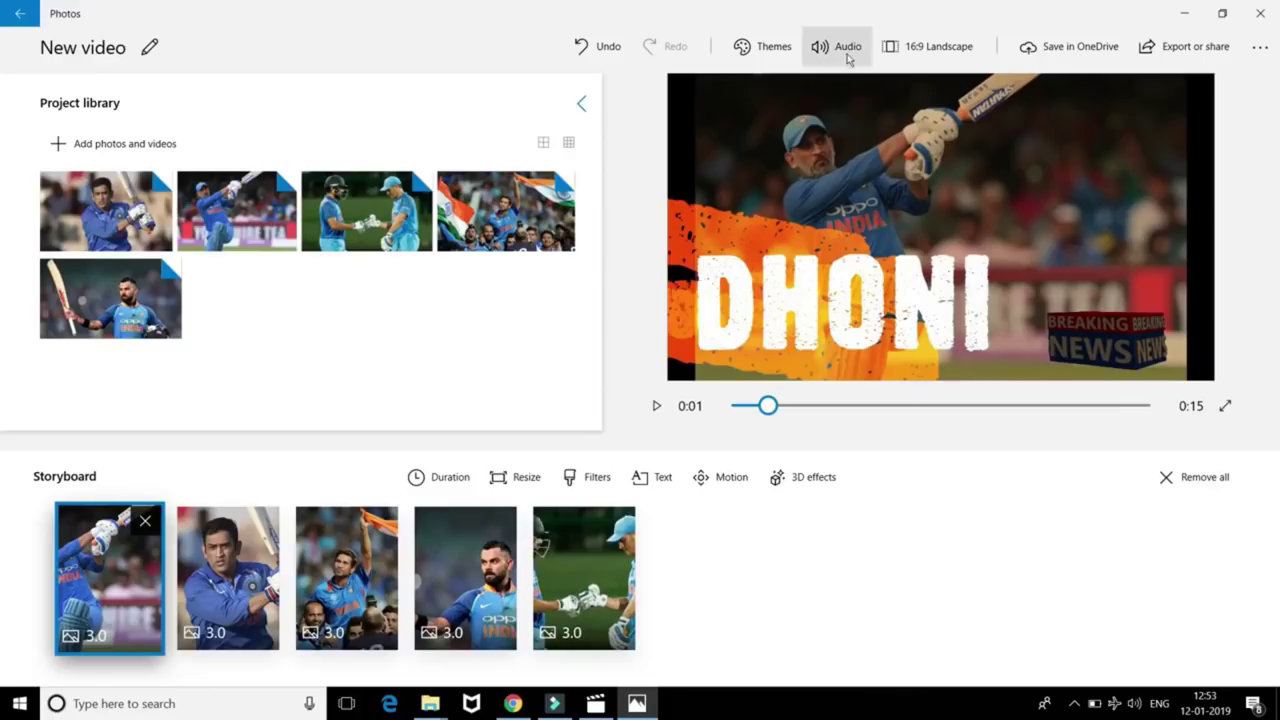
- Add the recommended track Anodised as background music, keeping the video synced to the music's beat
{"action": "left_click", "coordinate": [847, 57]}
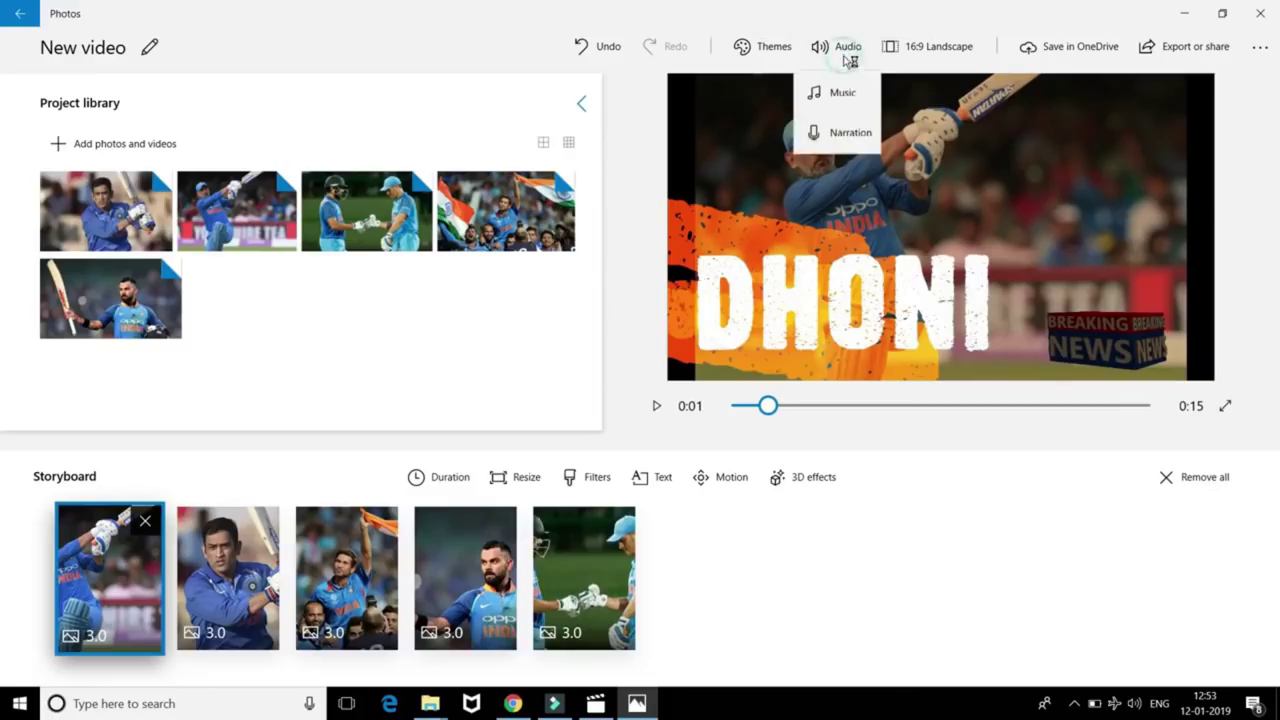
{"action": "left_click", "coordinate": [838, 99]}
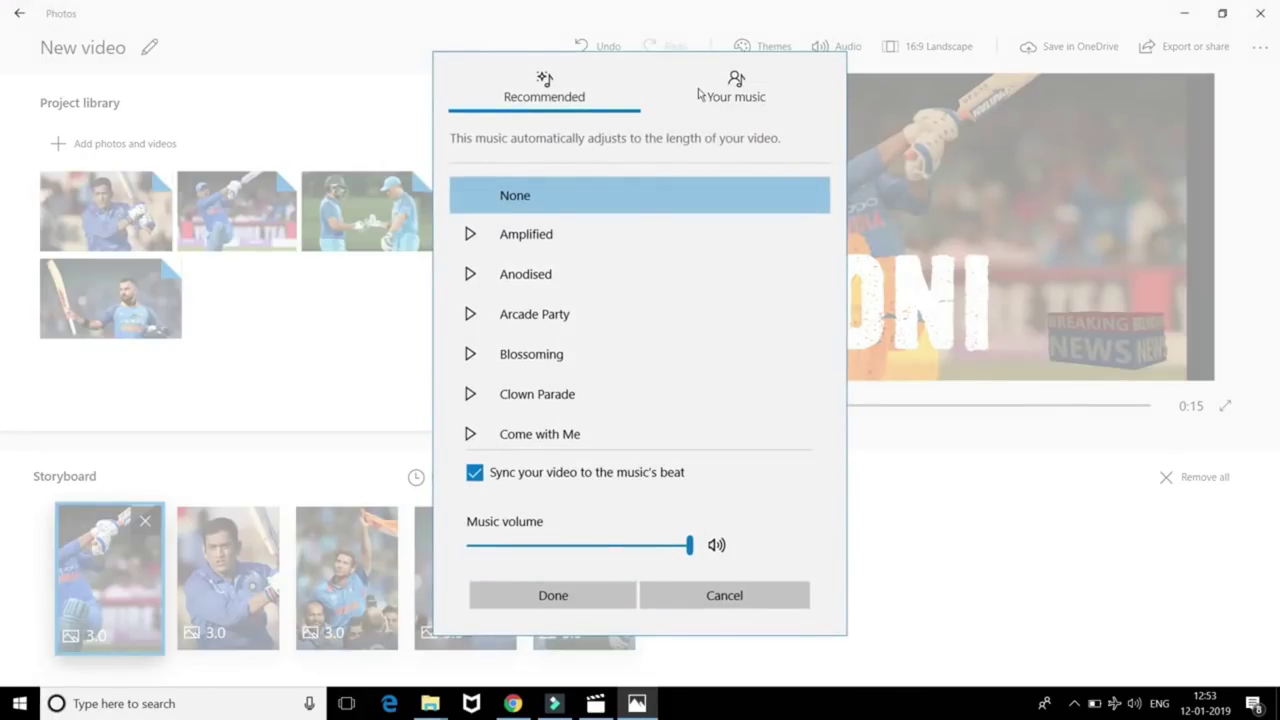
{"action": "left_click", "coordinate": [748, 106]}
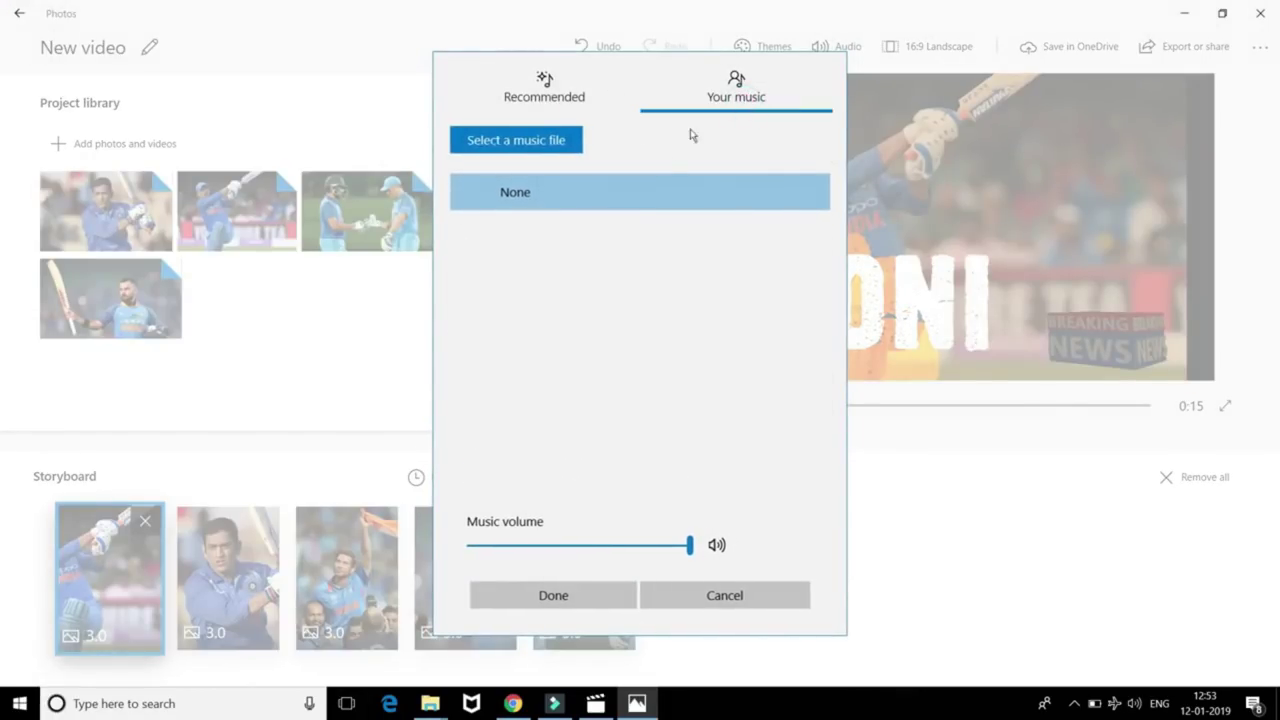
{"action": "left_click", "coordinate": [545, 100]}
{"action": "left_click", "coordinate": [543, 240]}
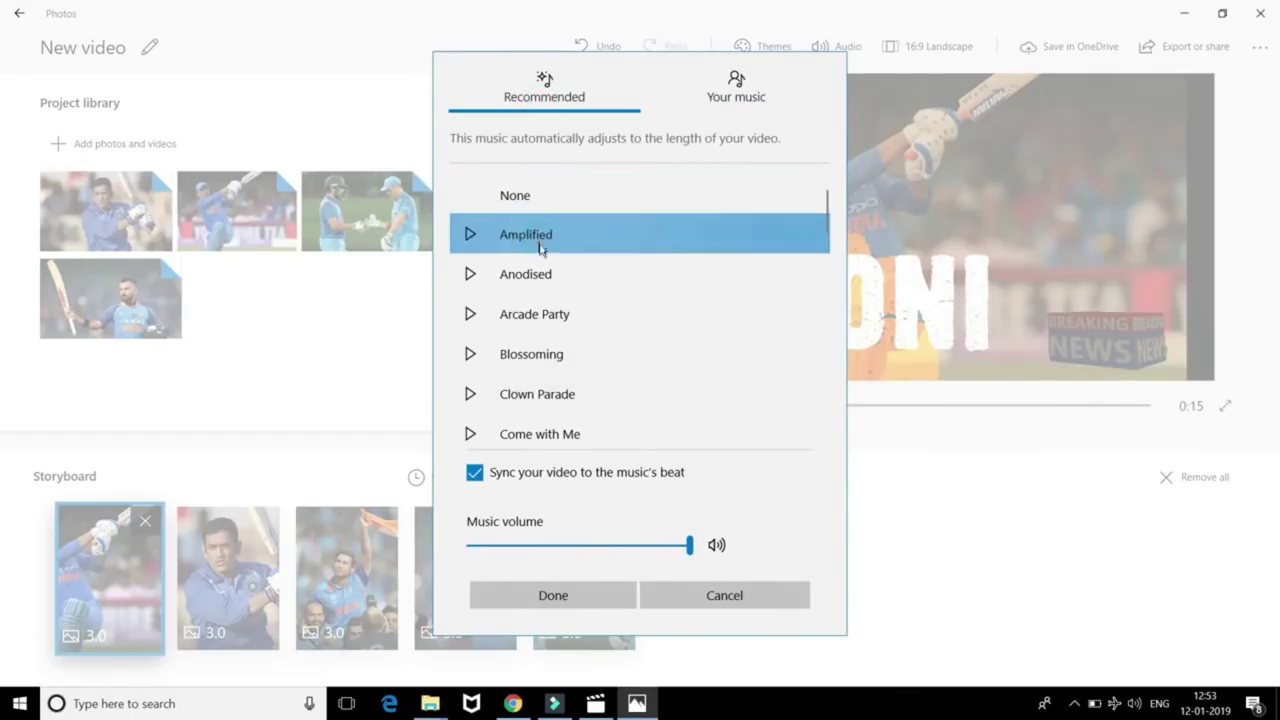
{"action": "left_click", "coordinate": [540, 273]}
{"action": "left_click", "coordinate": [615, 595]}
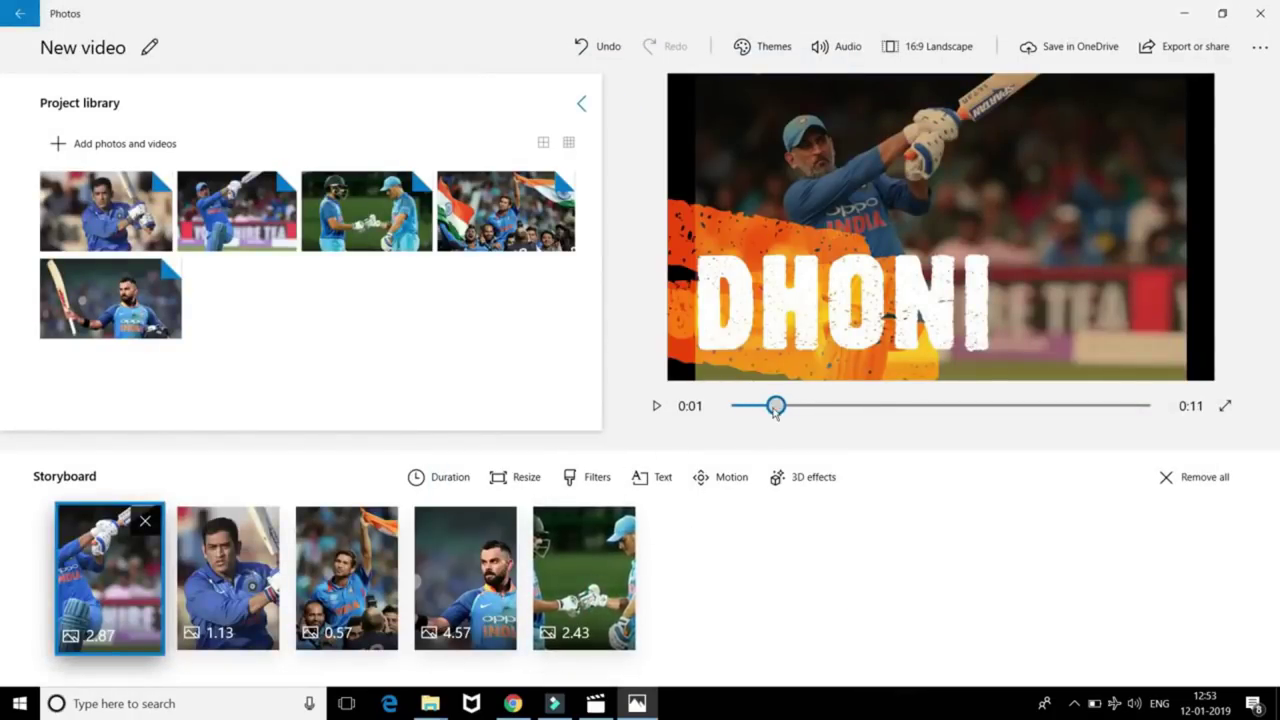
- Play the video from the start and export it at file size L, best for big screens
{"action": "left_click_drag", "start_coordinate": [775, 406], "coordinate": [736, 406]}
{"action": "left_click", "coordinate": [656, 406]}
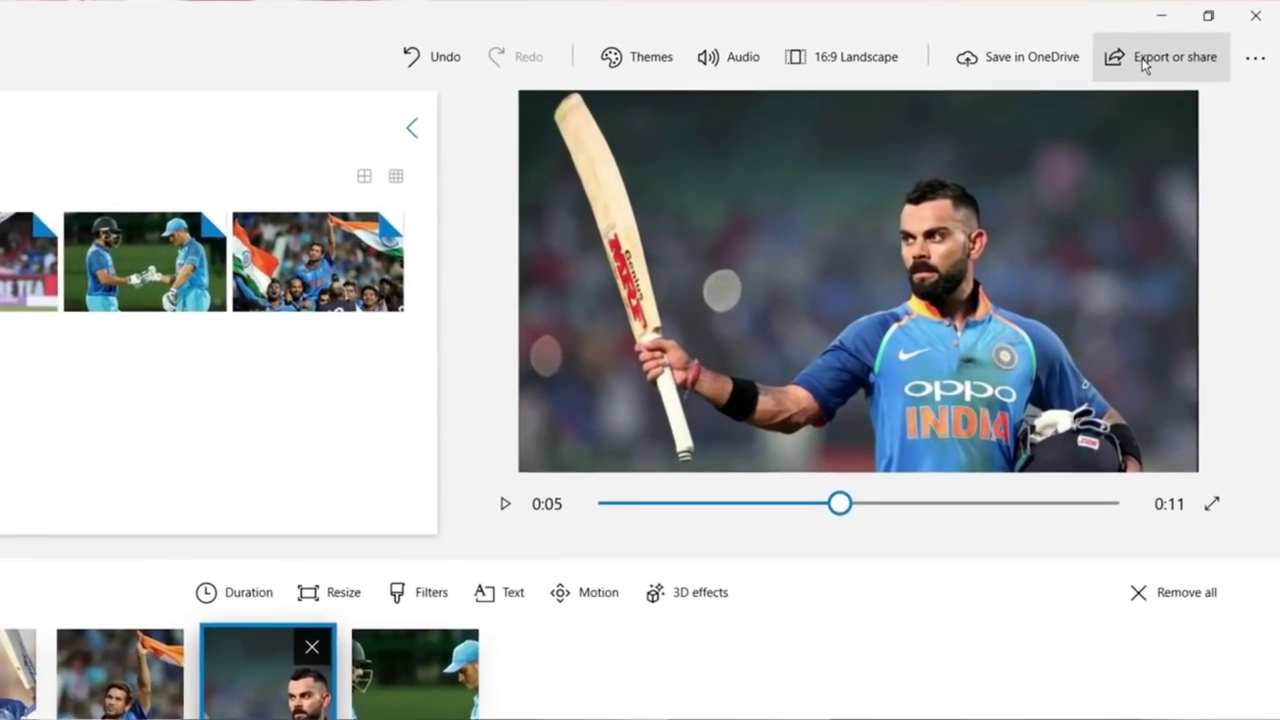
{"action": "left_click", "coordinate": [1170, 60]}
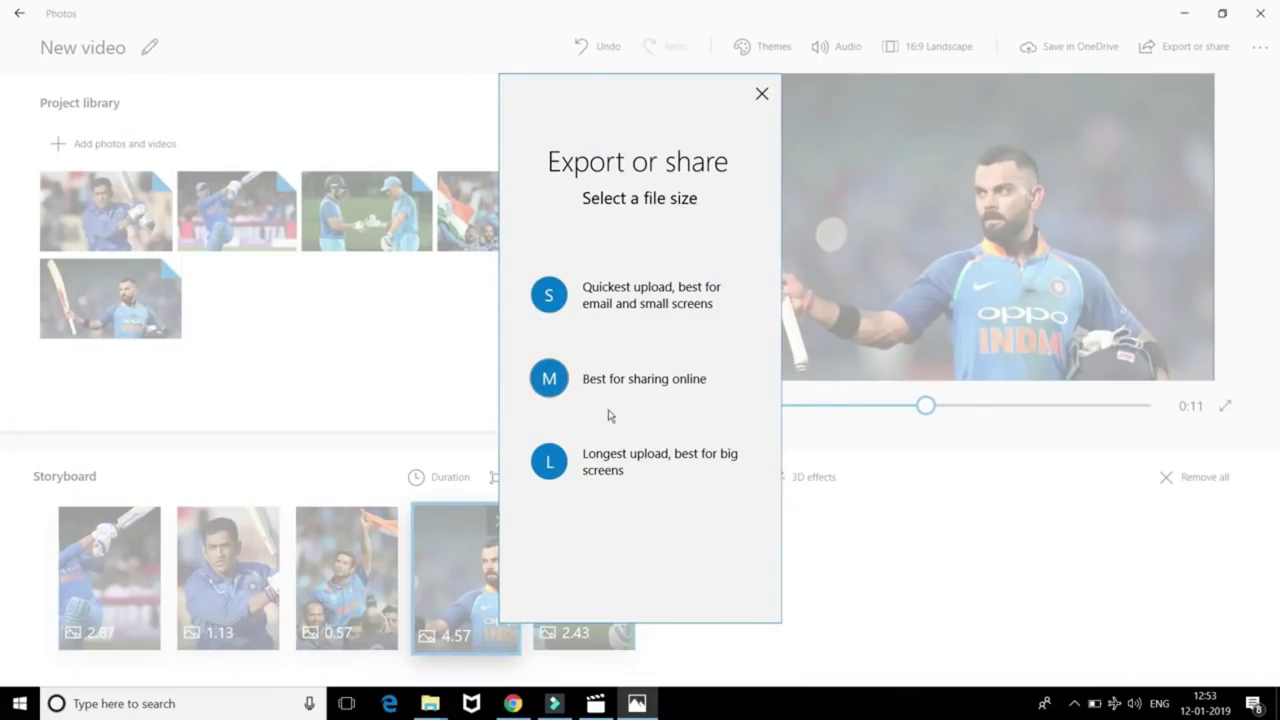
{"action": "left_click", "coordinate": [618, 466]}
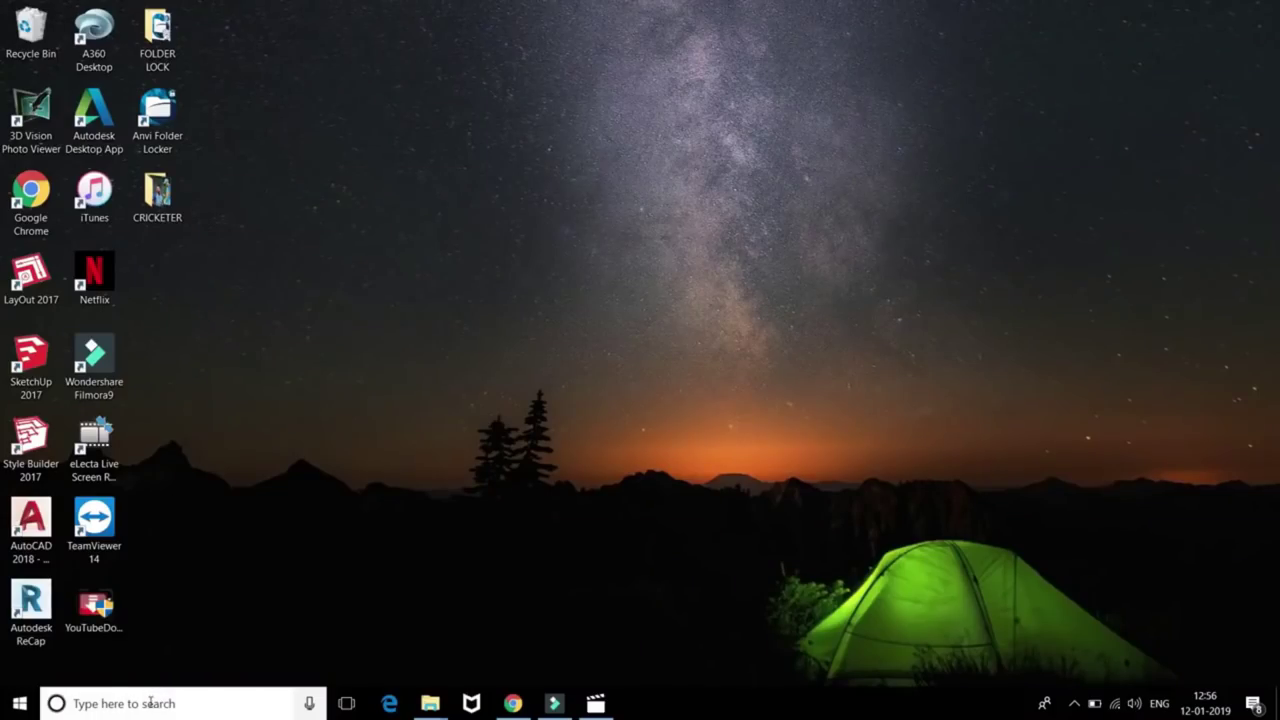
- Search Windows for "HOTSPOT", open the mobile hotspot settings and switch on sharing of the Wi-Fi connection
{"action": "left_click", "coordinate": [150, 703]}
{"action": "type", "text": "HOTSP"}
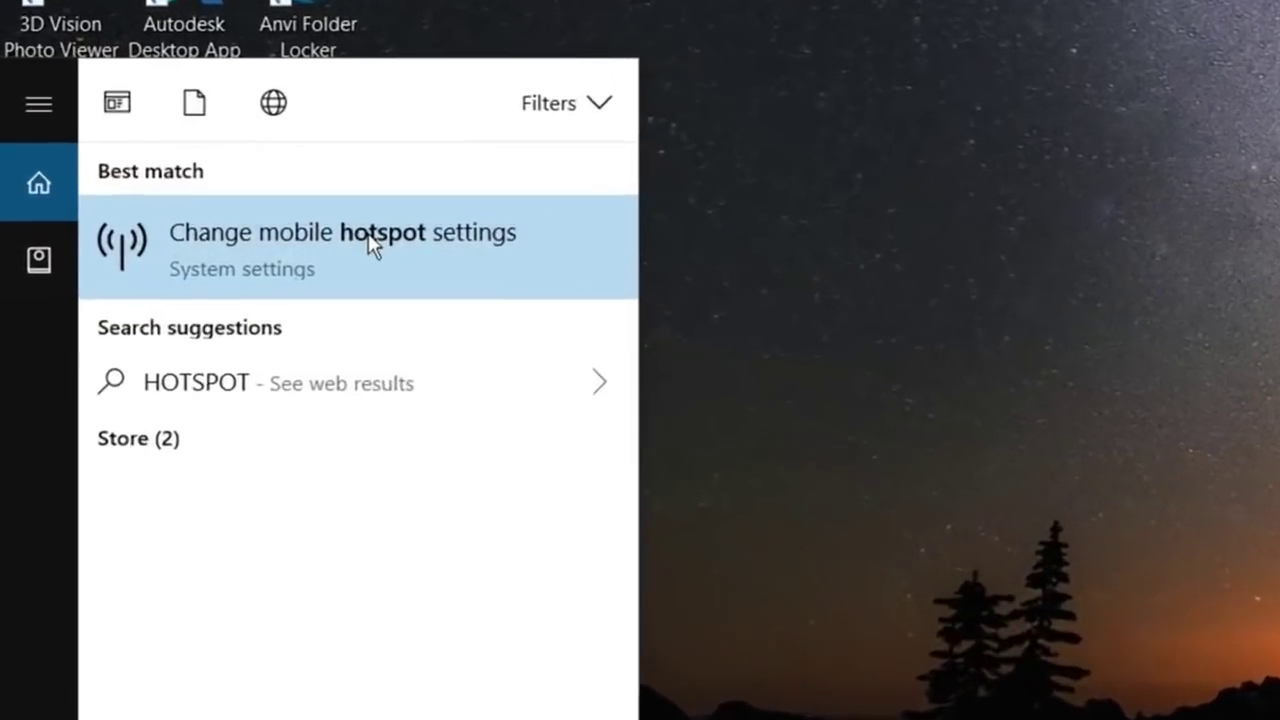
{"action": "left_click", "coordinate": [272, 248]}
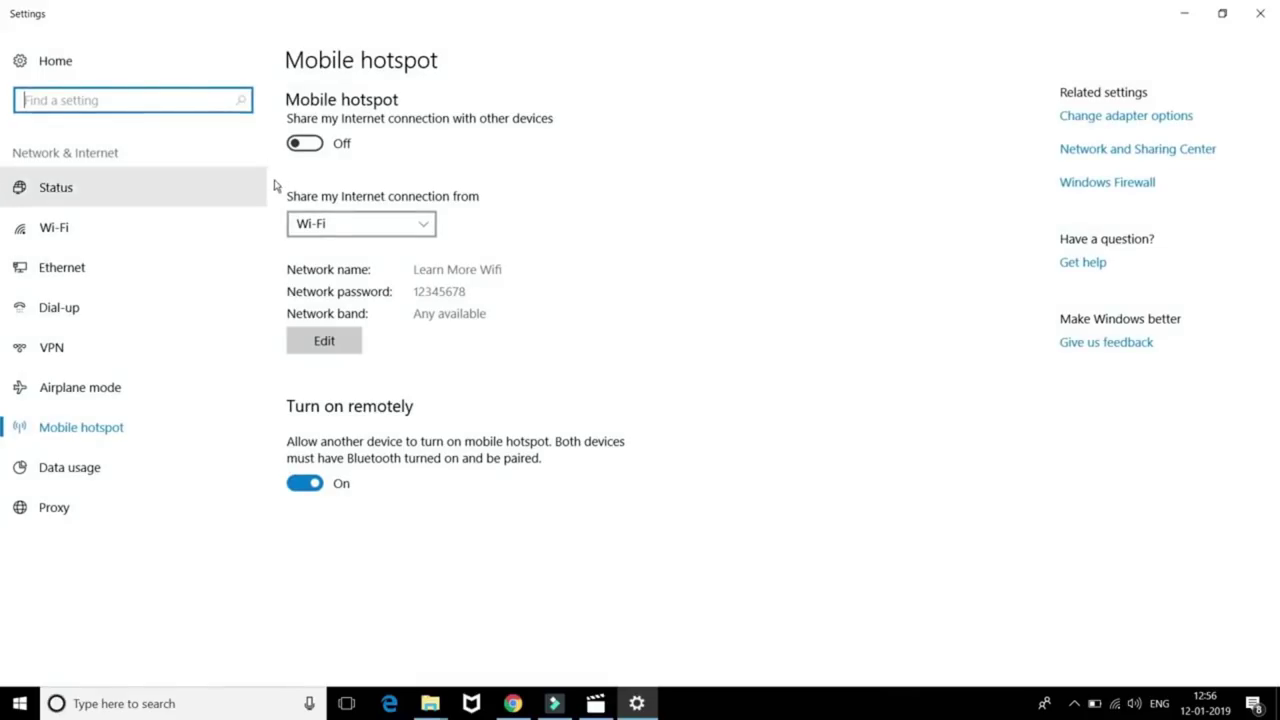
{"action": "left_click", "coordinate": [313, 145]}
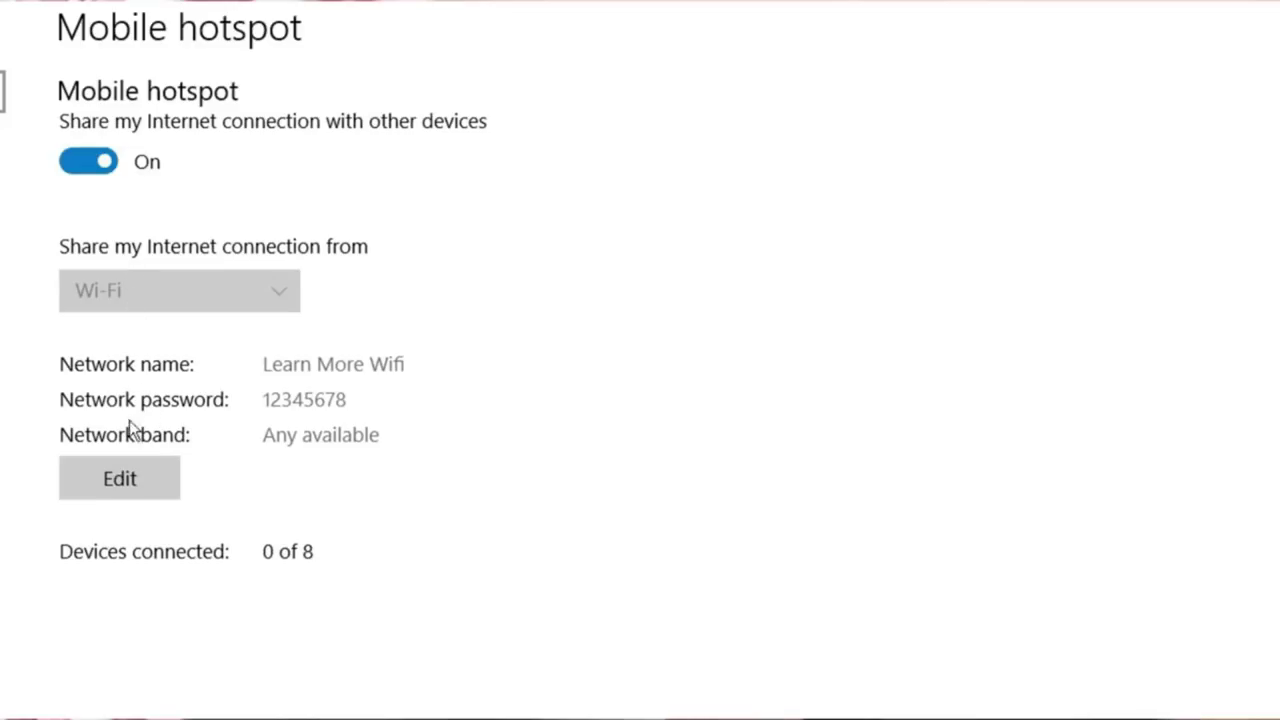
- Open the mobile hotspot's network name and password for editing
{"action": "left_click", "coordinate": [129, 490]}
{"action": "left_click", "coordinate": [354, 530]}
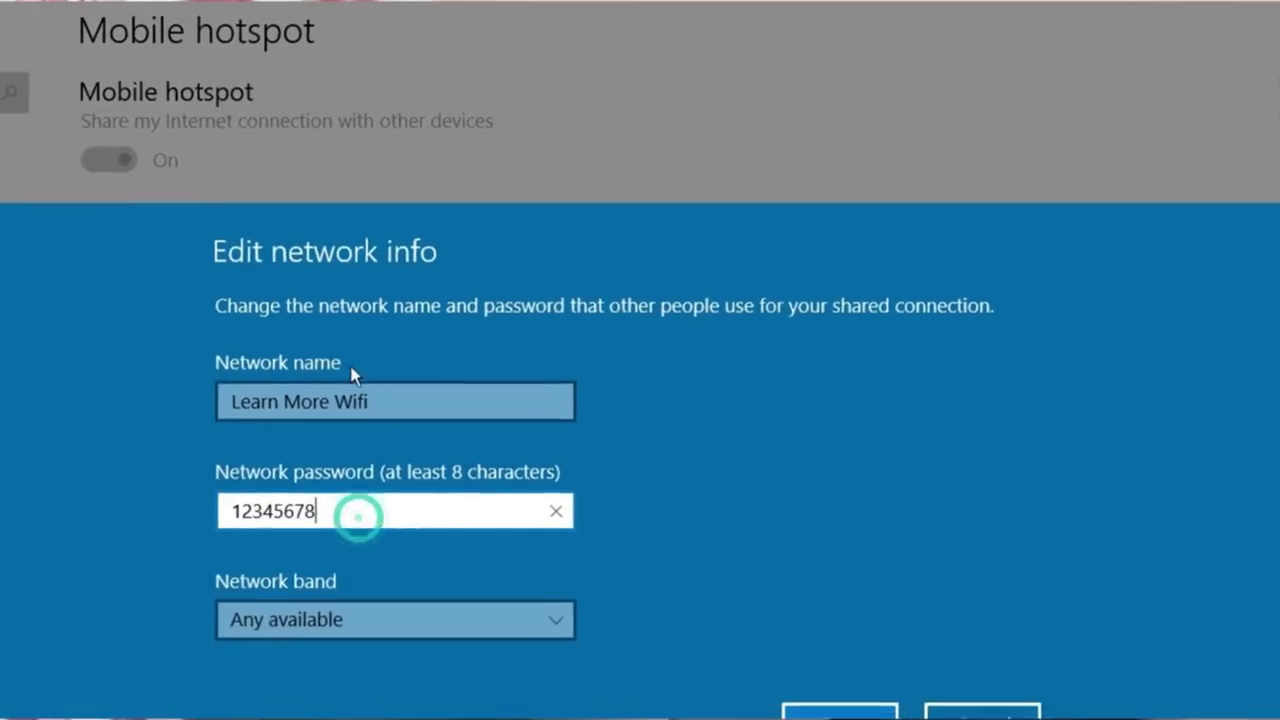
{"action": "left_click", "coordinate": [405, 345]}
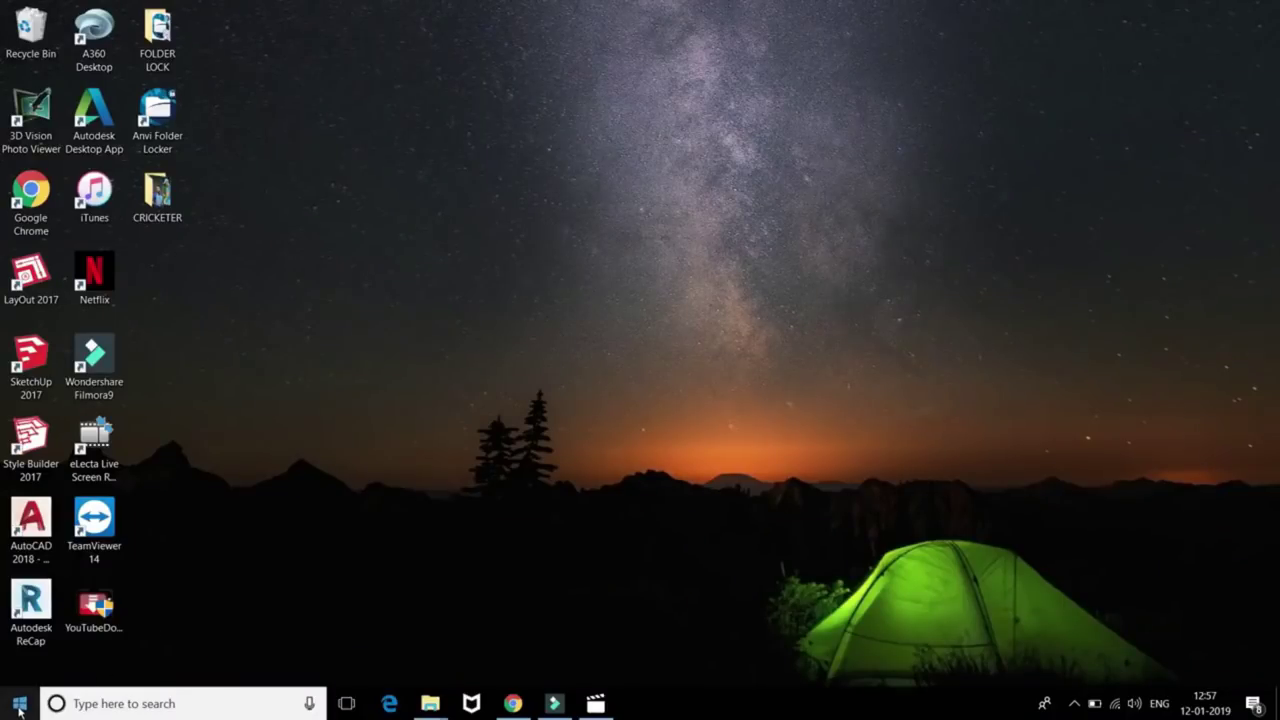
- Bring up the Start button's advanced system menu and show its shut down or sign out options
{"action": "left_click", "coordinate": [19, 706]}
{"action": "left_click", "coordinate": [19, 706]}
{"action": "right_click", "coordinate": [19, 708]}
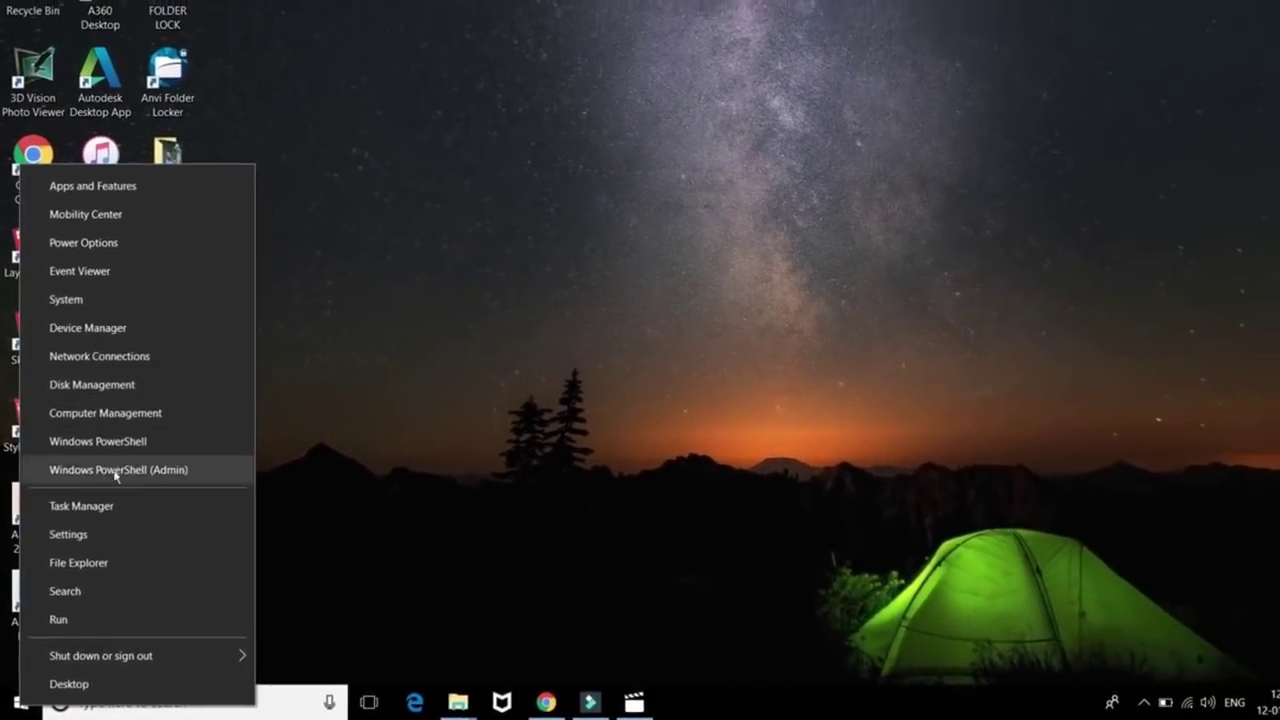
{"action": "left_click", "coordinate": [391, 497]}
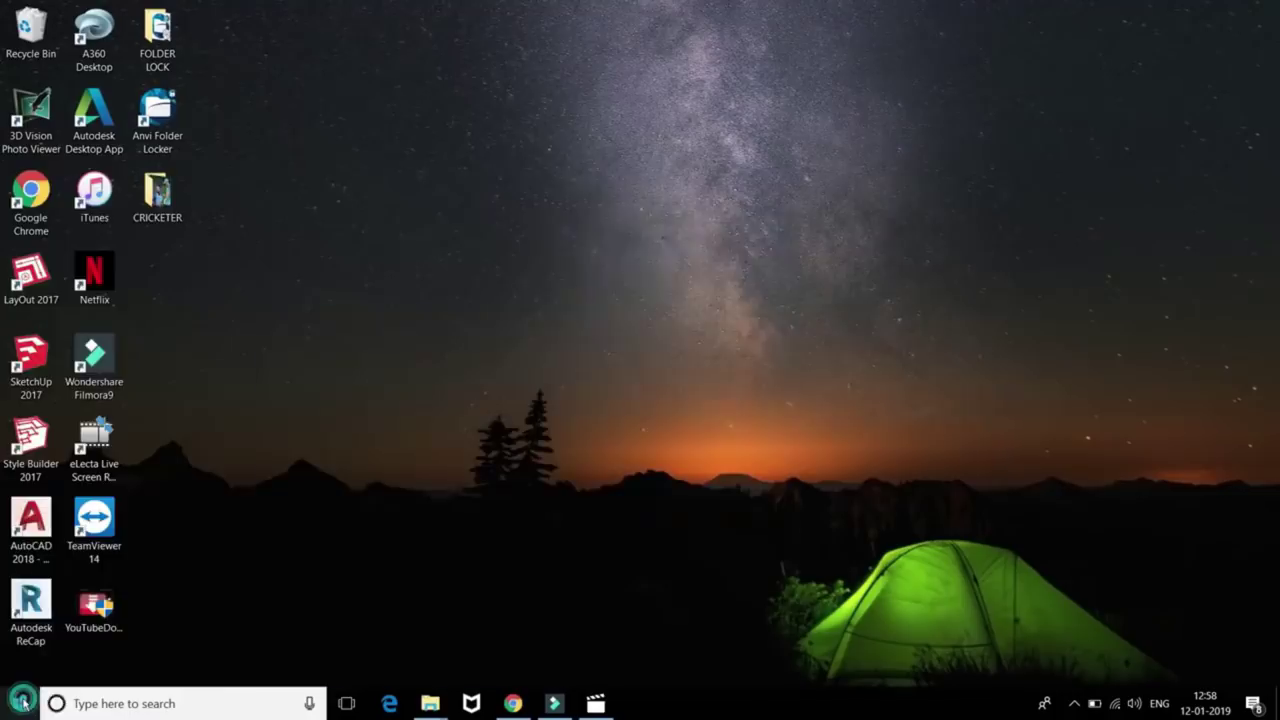
{"action": "left_click", "coordinate": [22, 698]}
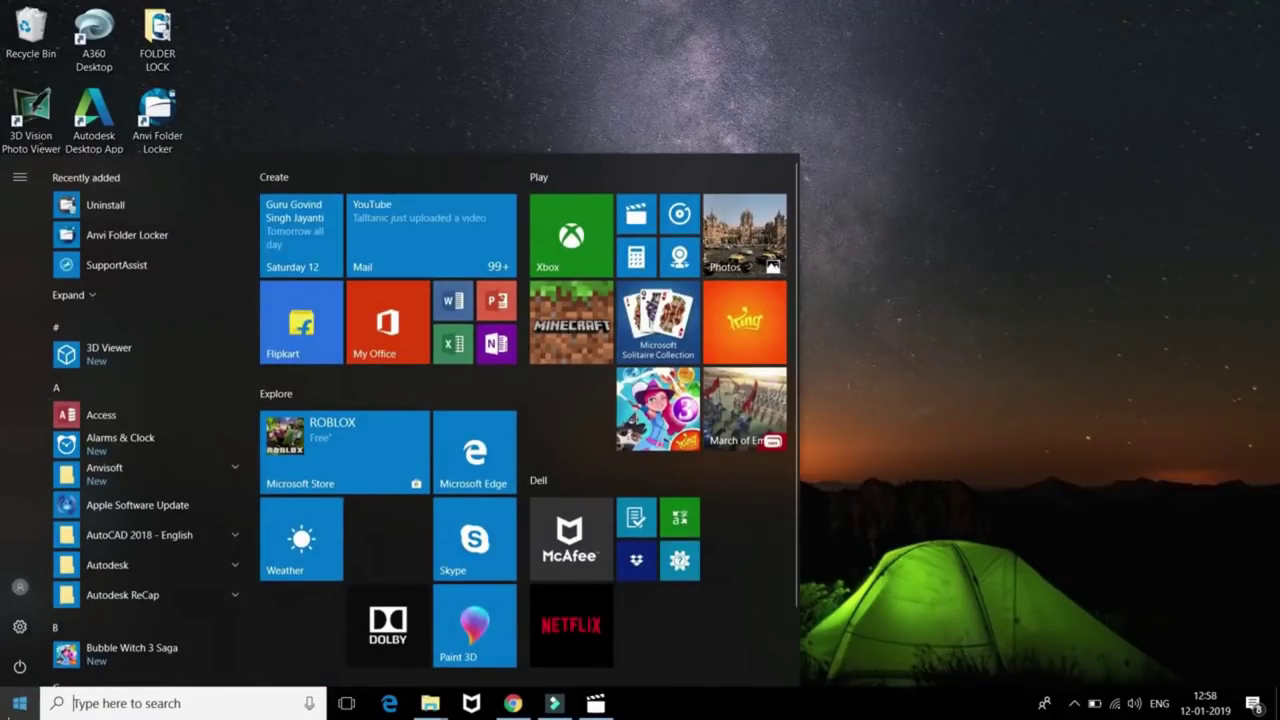
{"action": "left_click", "coordinate": [18, 702]}
{"action": "right_click", "coordinate": [20, 704]}
{"action": "mouse_move", "coordinate": [60, 661]}
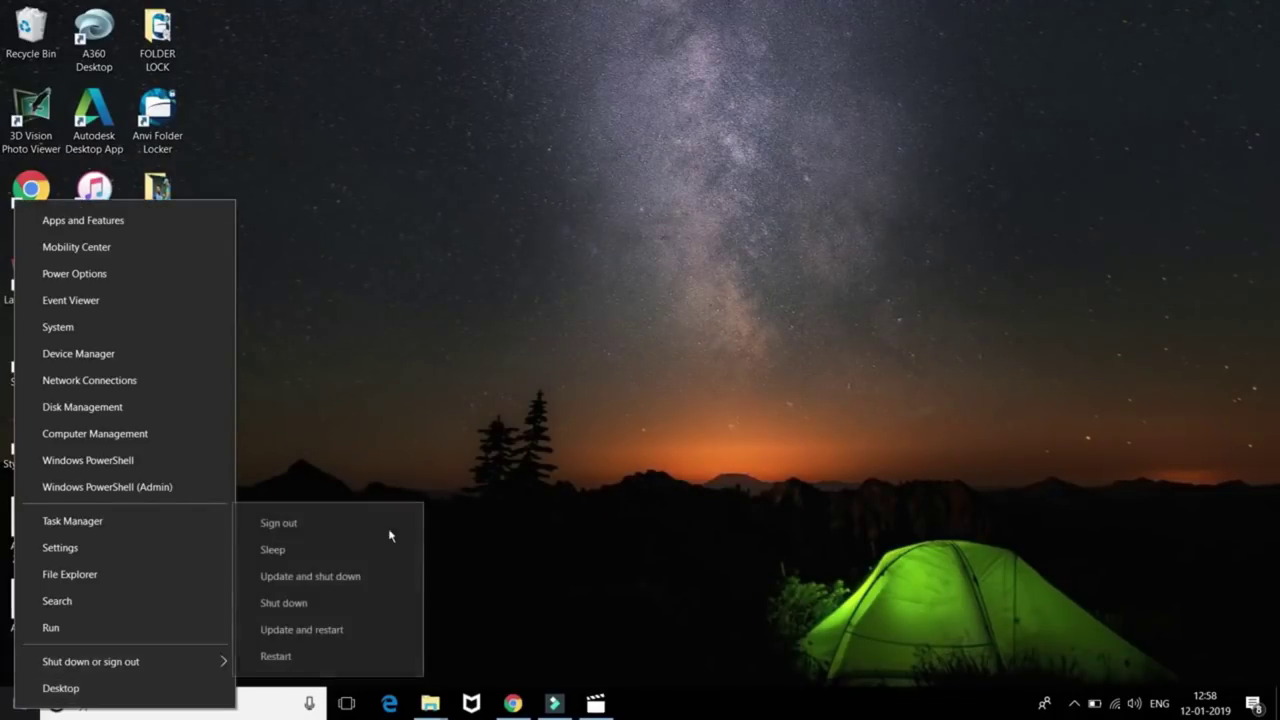
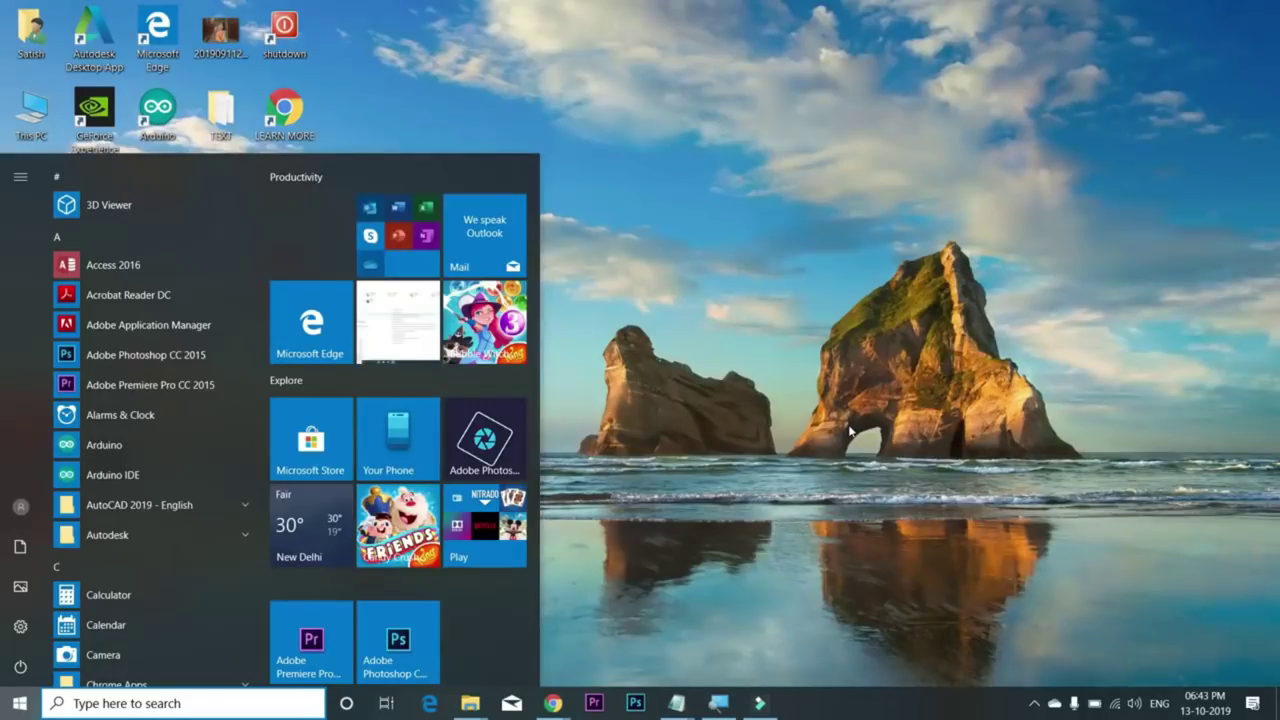
- Close the Start menu, run the Slide ShutDown desktop shortcut and pull the shutdown screen downward
{"action": "left_click", "coordinate": [845, 428]}
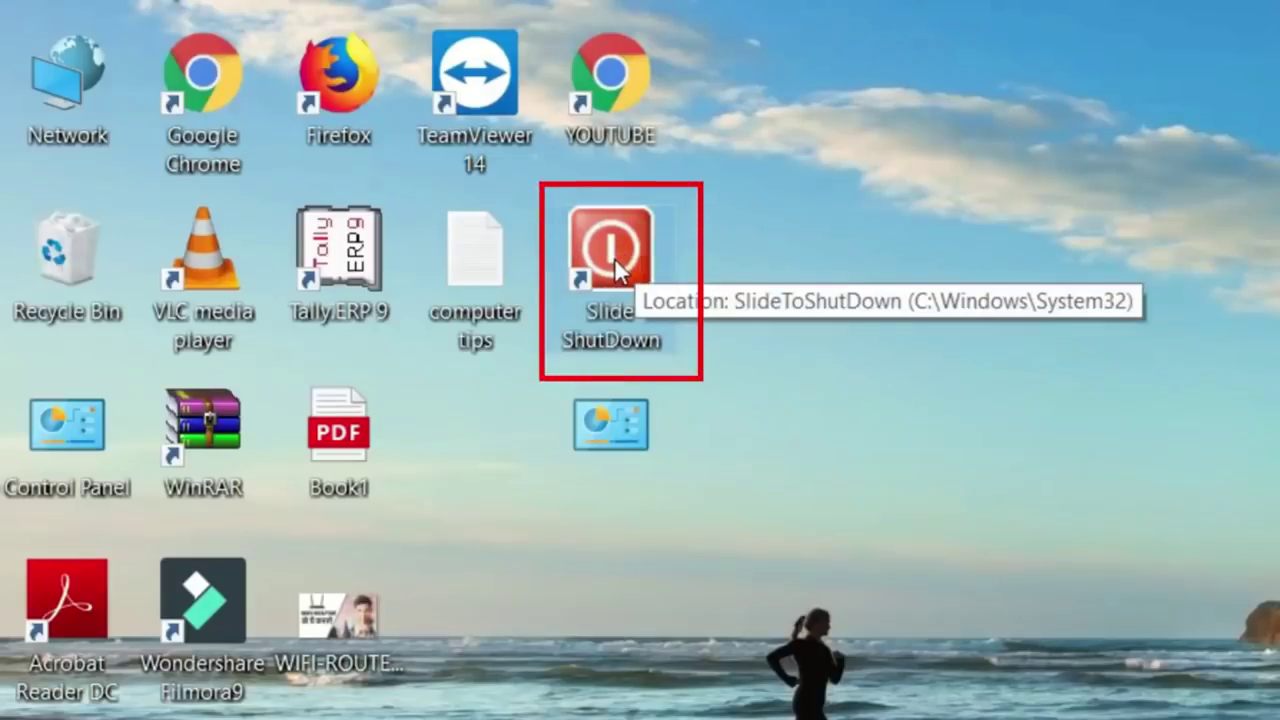
{"action": "double_click", "coordinate": [614, 257]}
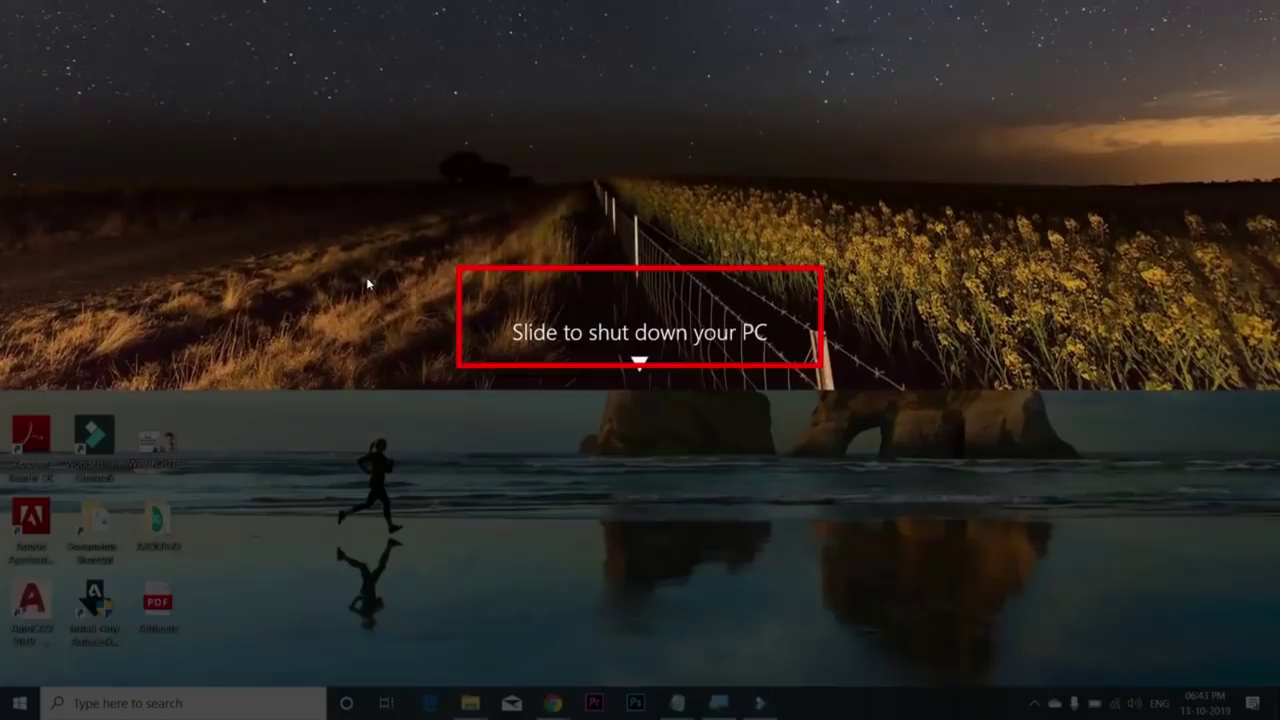
{"action": "left_click_drag", "start_coordinate": [443, 237], "coordinate": [437, 429]}
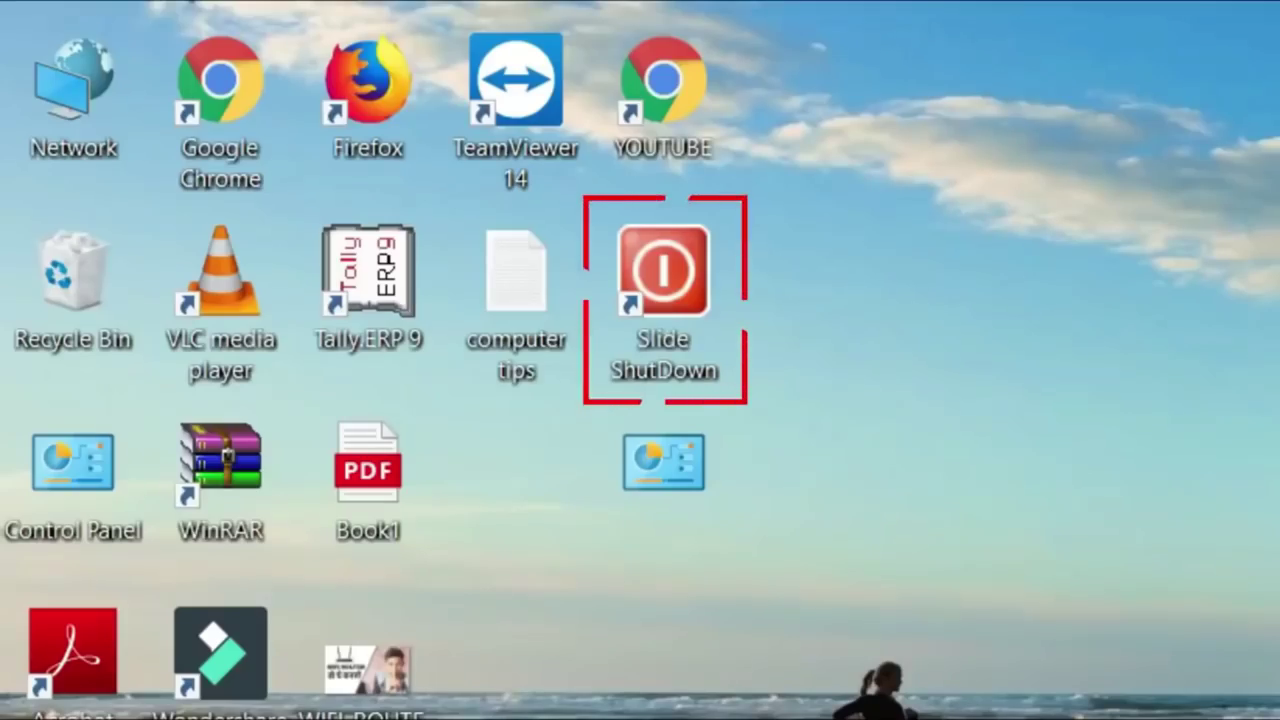
{"action": "left_click", "coordinate": [669, 247]}
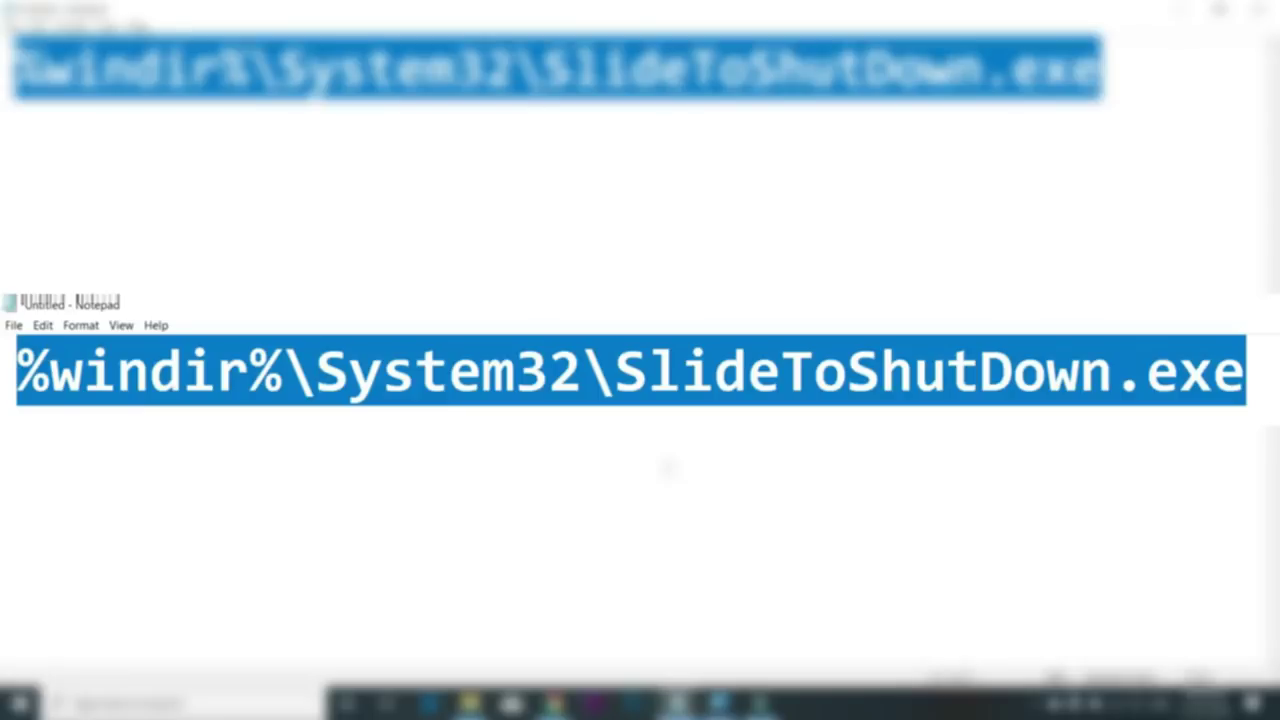
- Copy the path %windir%\System32\SlideToShutDown.exe from the Notepad document and minimize Notepad
{"action": "left_click_drag", "start_coordinate": [1131, 77], "coordinate": [6, 163]}
{"action": "key", "text": "ctrl+c"}
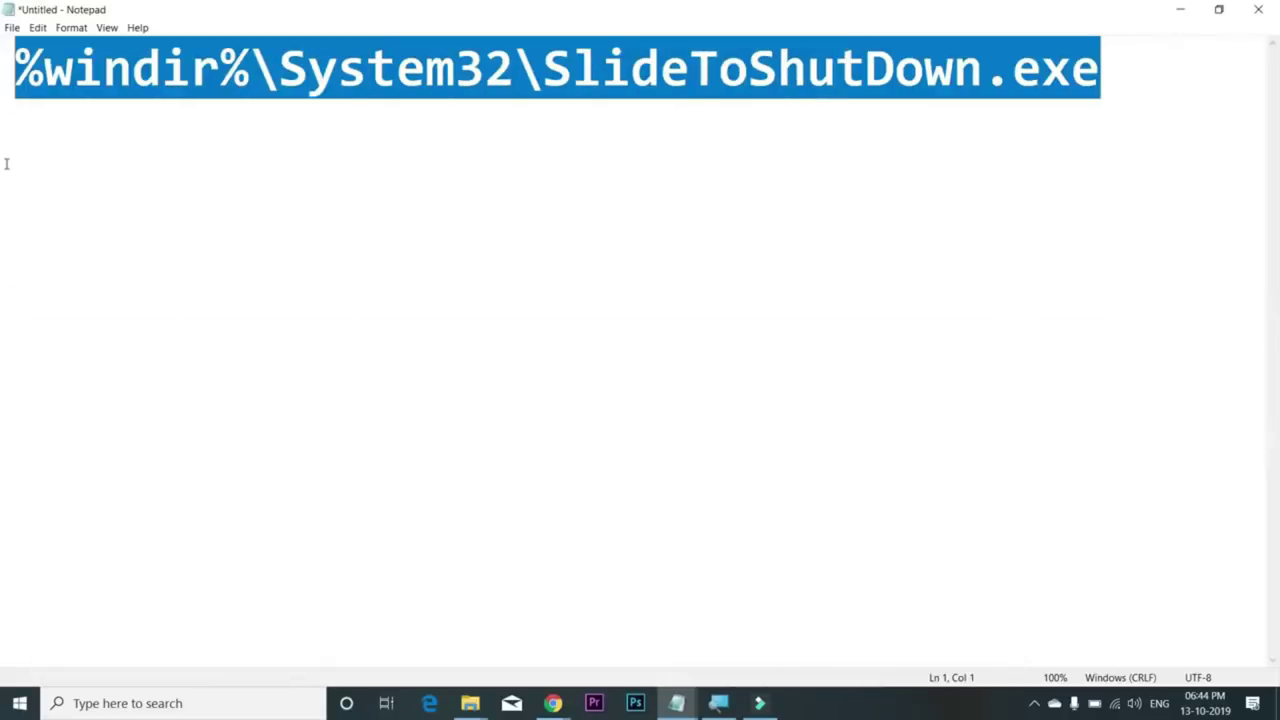
{"action": "left_click", "coordinate": [1180, 9]}
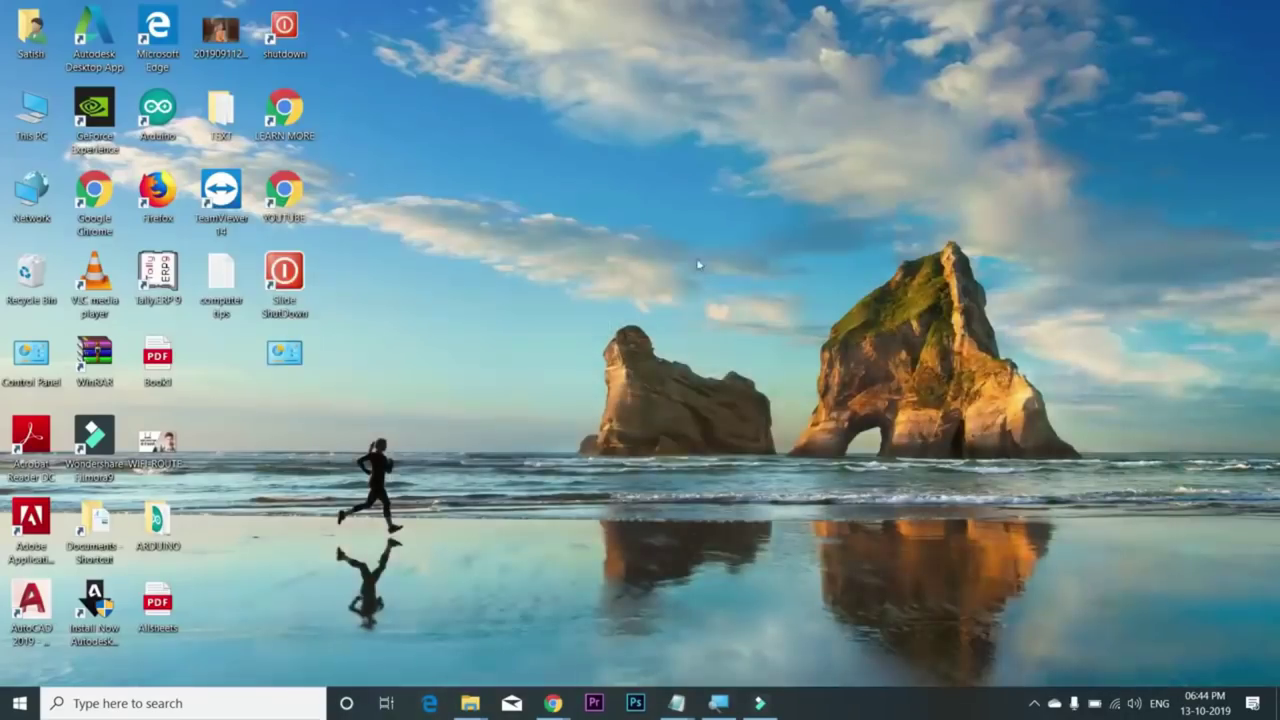
- Delete the existing Slide ShutDown shortcut from the desktop
{"action": "left_click", "coordinate": [284, 278]}
{"action": "key", "text": "Delete"}
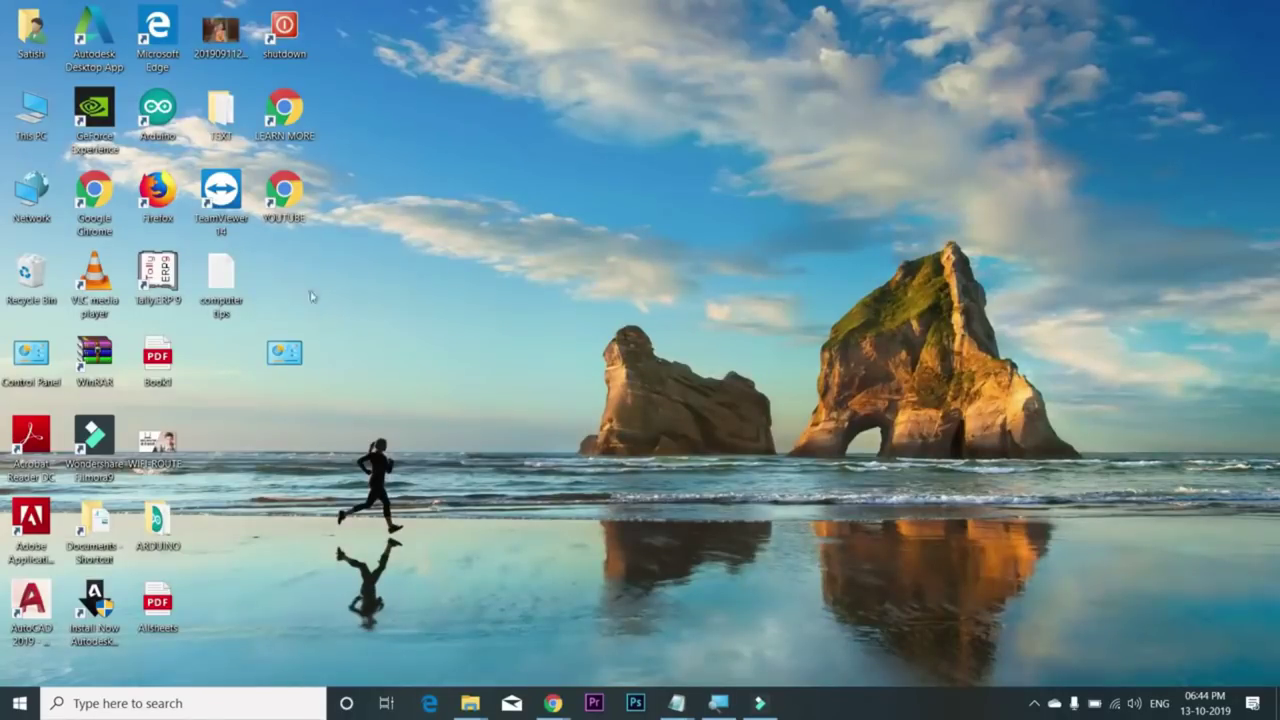
- Create a desktop shortcut to %windir%\System32\SlideToShutDown.exe, keeping the suggested name SlideToShutDown
{"action": "right_click", "coordinate": [544, 320]}
{"action": "mouse_move", "coordinate": [616, 492]}
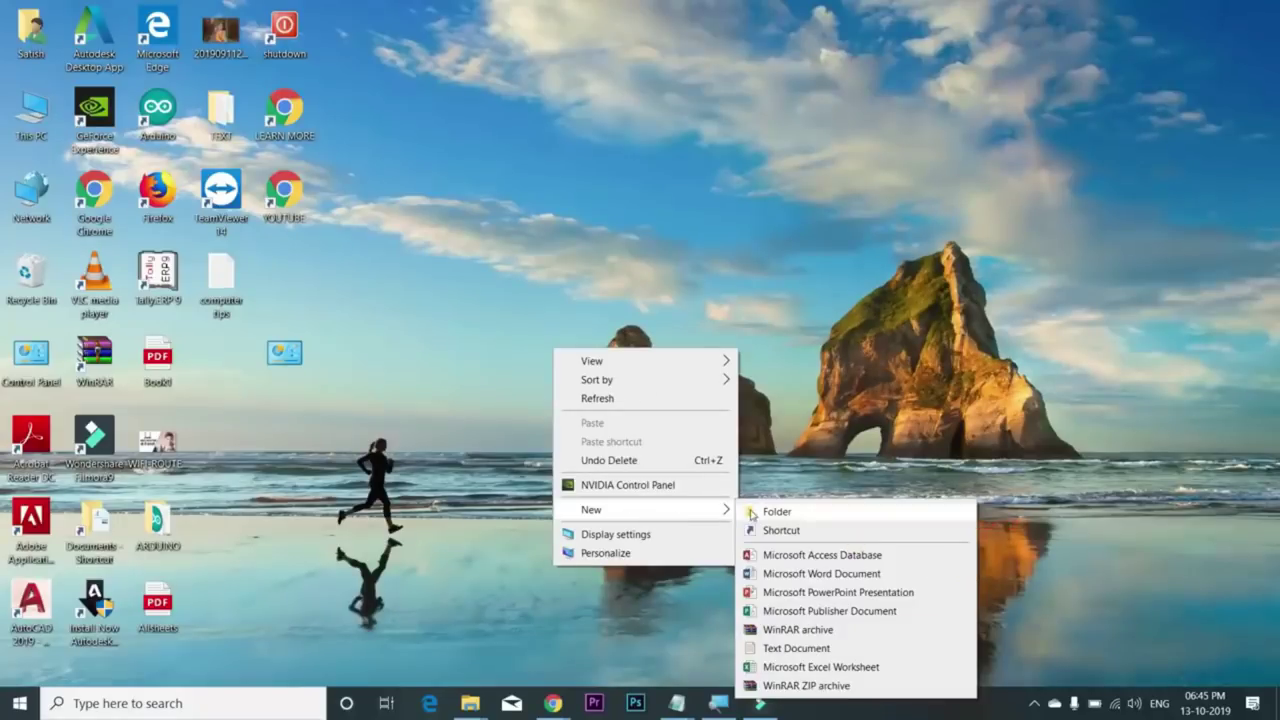
{"action": "left_click", "coordinate": [779, 531]}
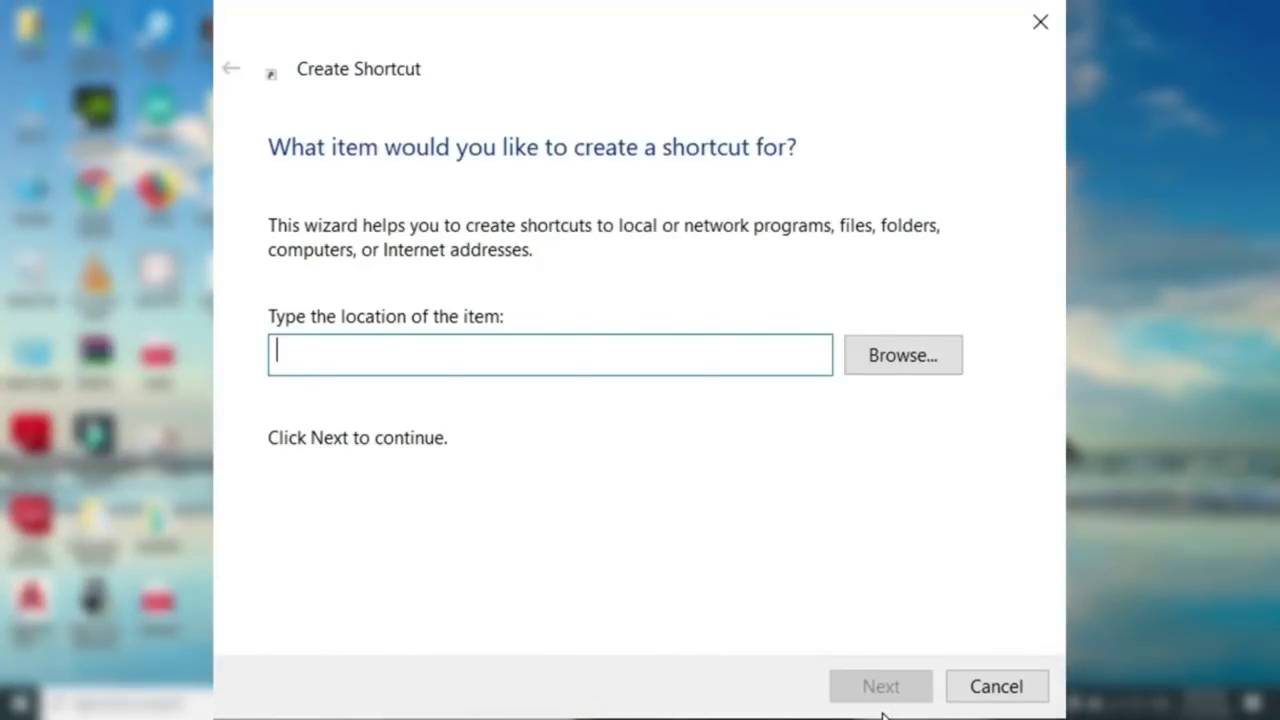
{"action": "key", "text": "ctrl+v"}
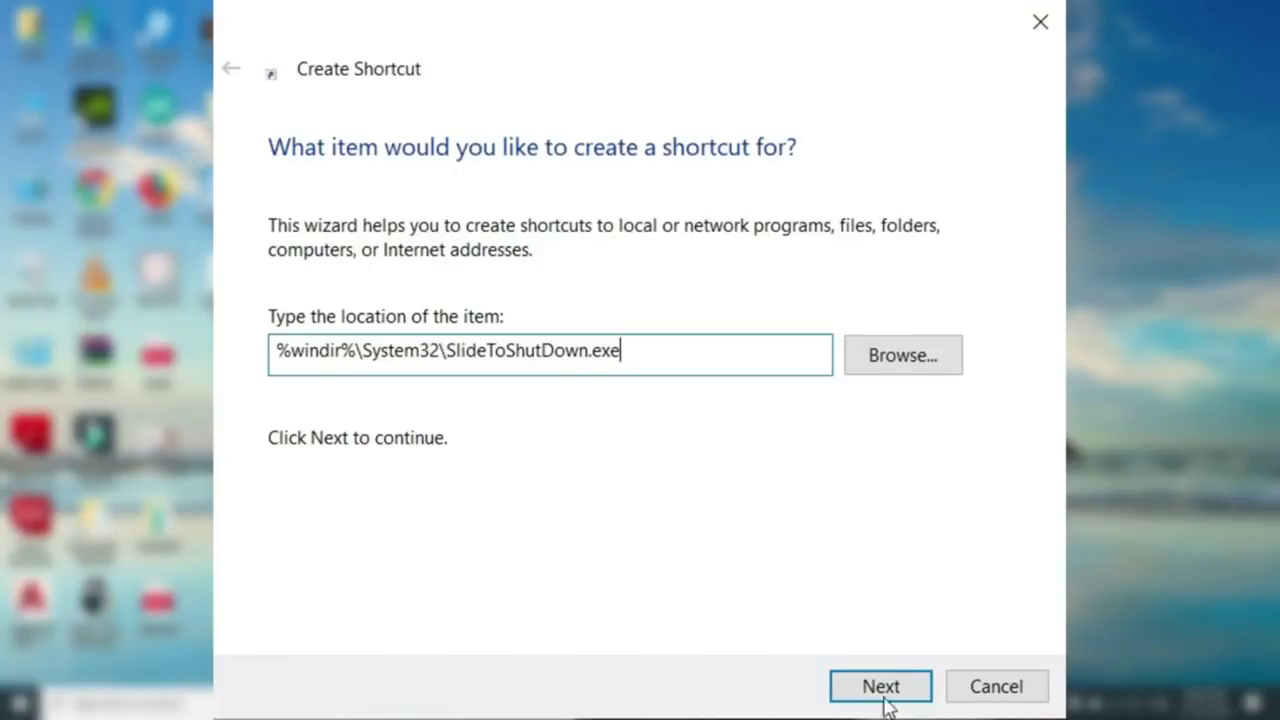
{"action": "left_click", "coordinate": [884, 697]}
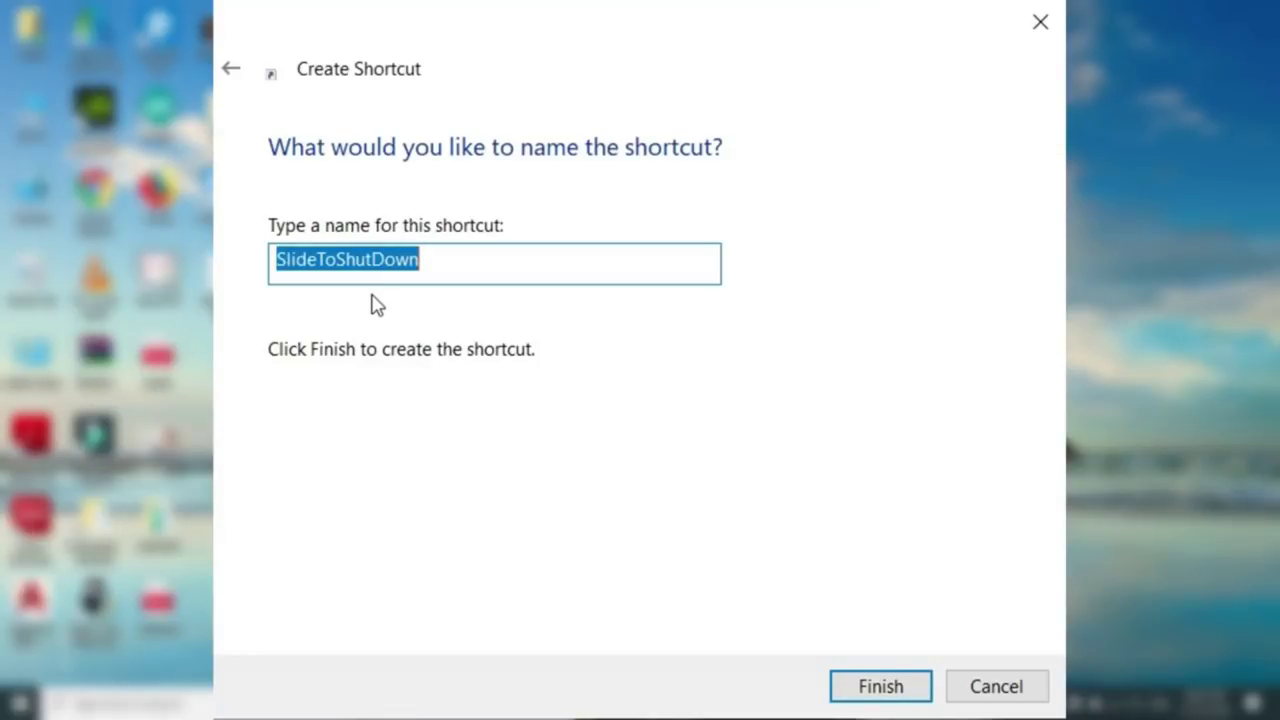
{"action": "left_click", "coordinate": [876, 688]}
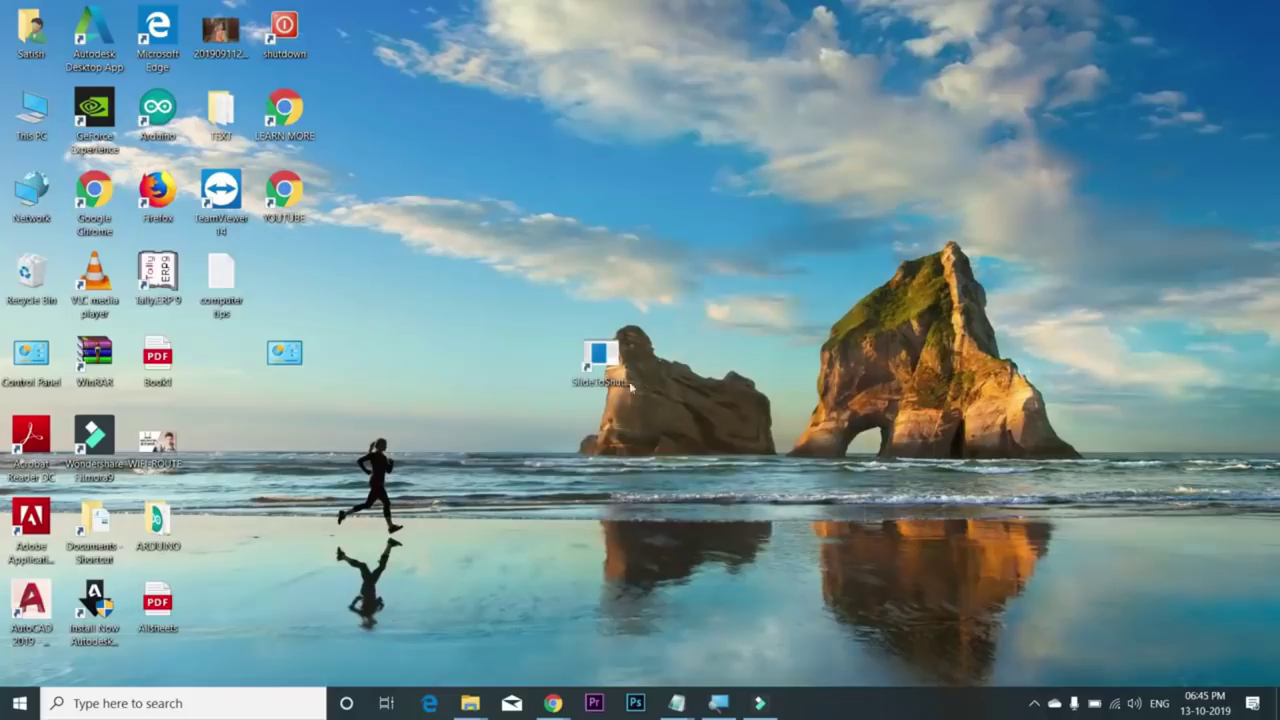
- Place the SlideToShutDown shortcut below the YOUTUBE icon, and run it briefly before dismissing the shutdown screen
{"action": "left_click", "coordinate": [610, 360]}
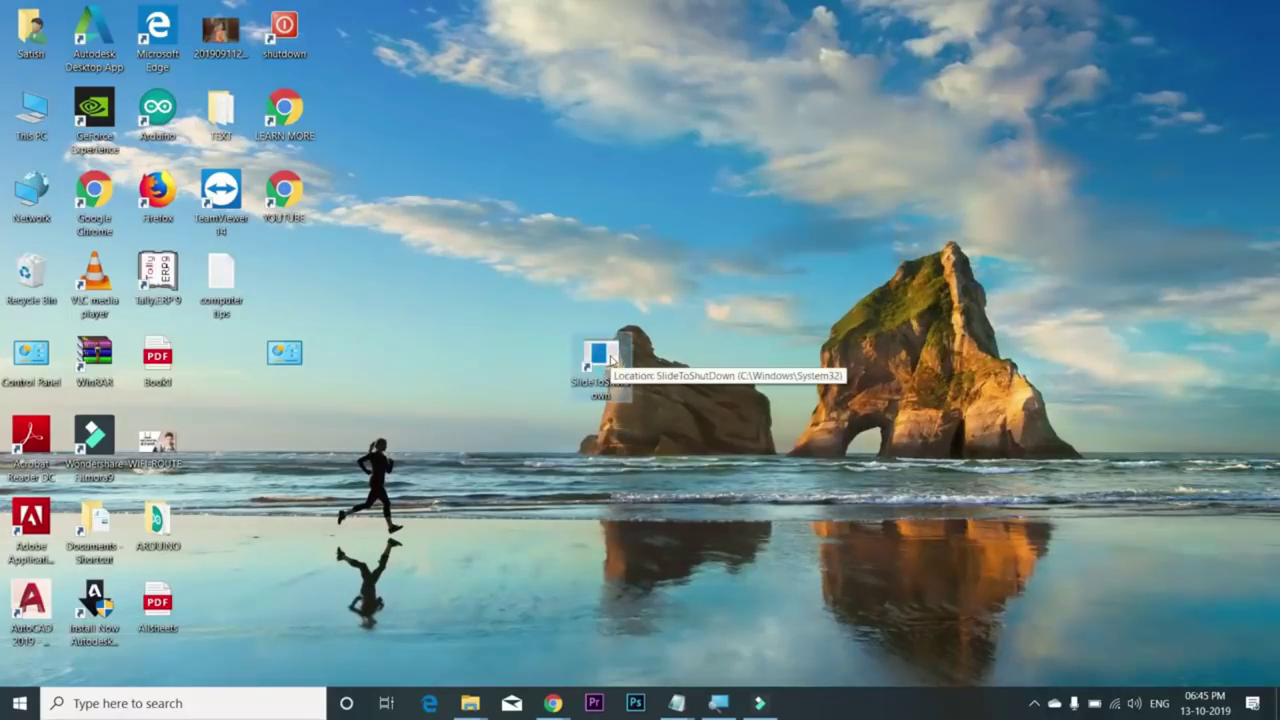
{"action": "left_click_drag", "start_coordinate": [610, 360], "coordinate": [297, 265]}
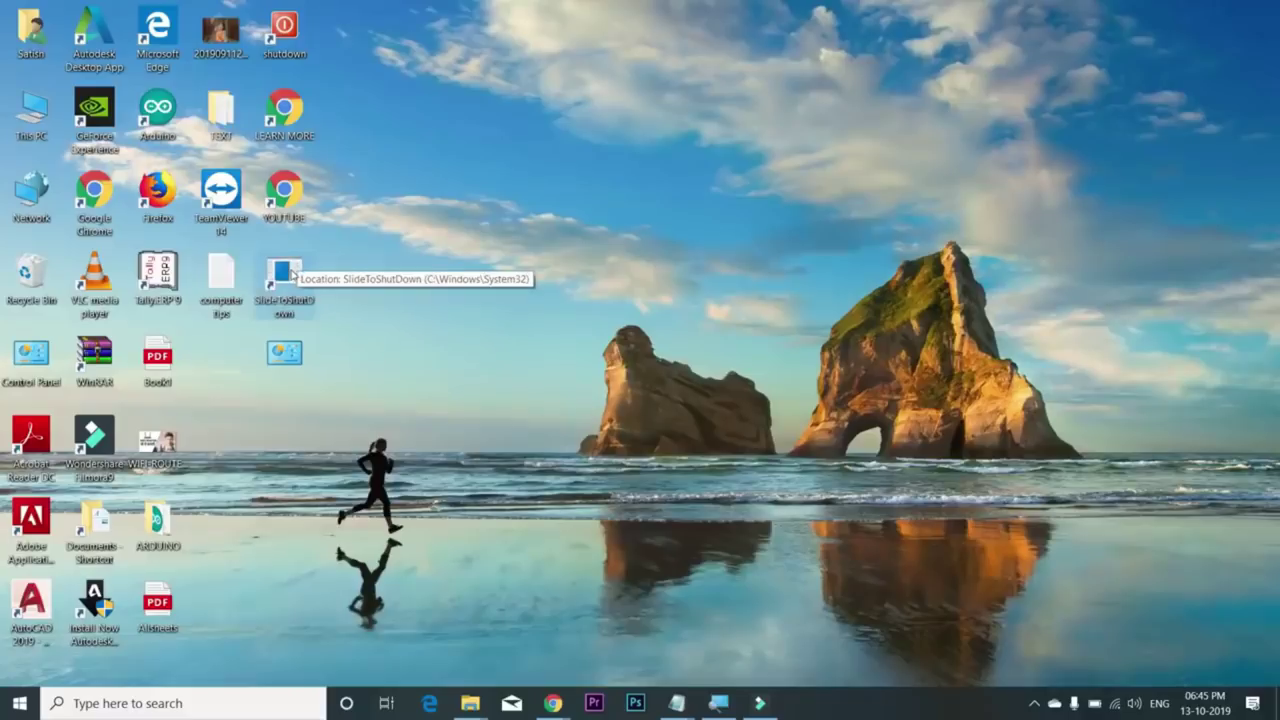
{"action": "double_click", "coordinate": [284, 272]}
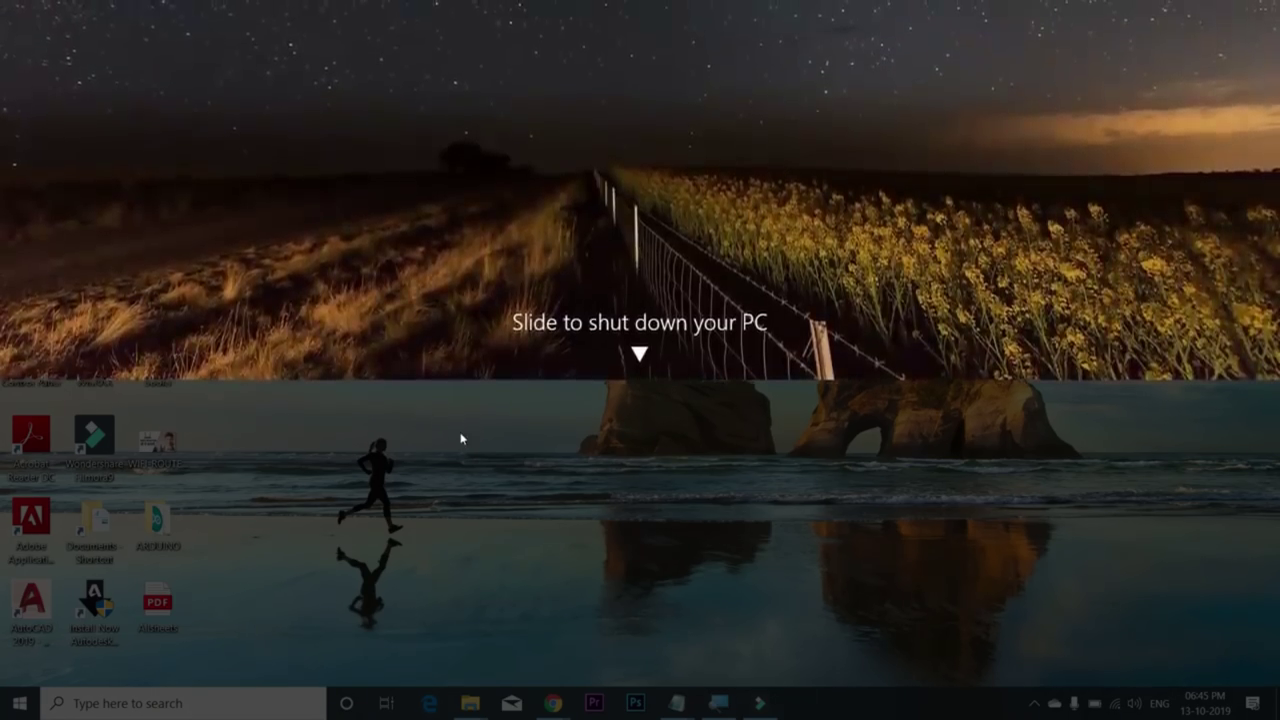
{"action": "left_click", "coordinate": [461, 437]}
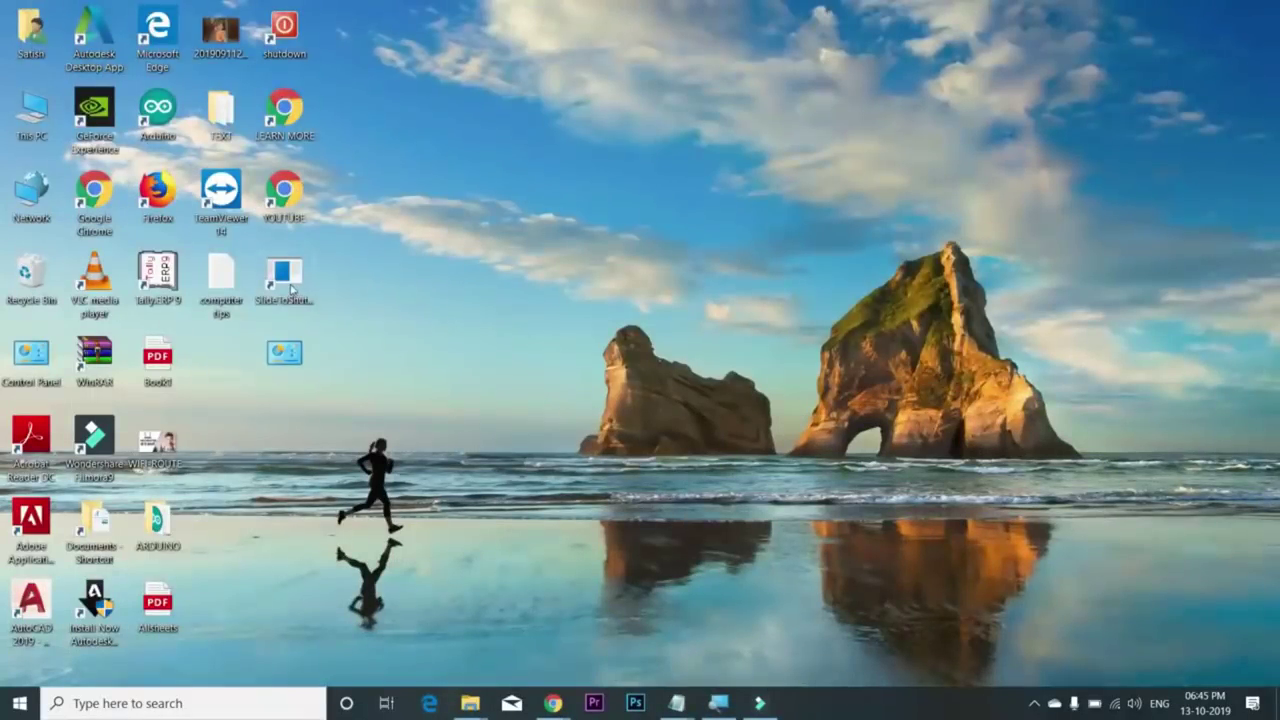
- Change the SlideToShutDown shortcut's icon to the red power symbol in its properties and apply the change
{"action": "right_click", "coordinate": [293, 282]}
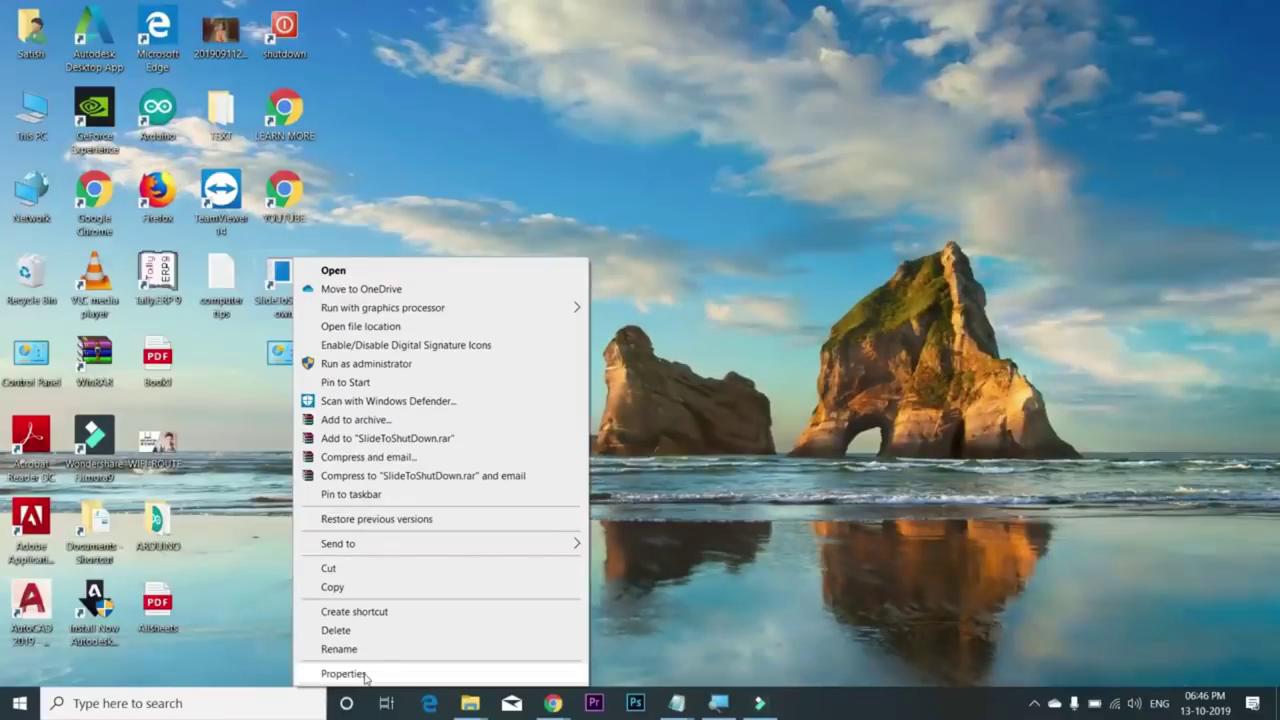
{"action": "left_click", "coordinate": [343, 674]}
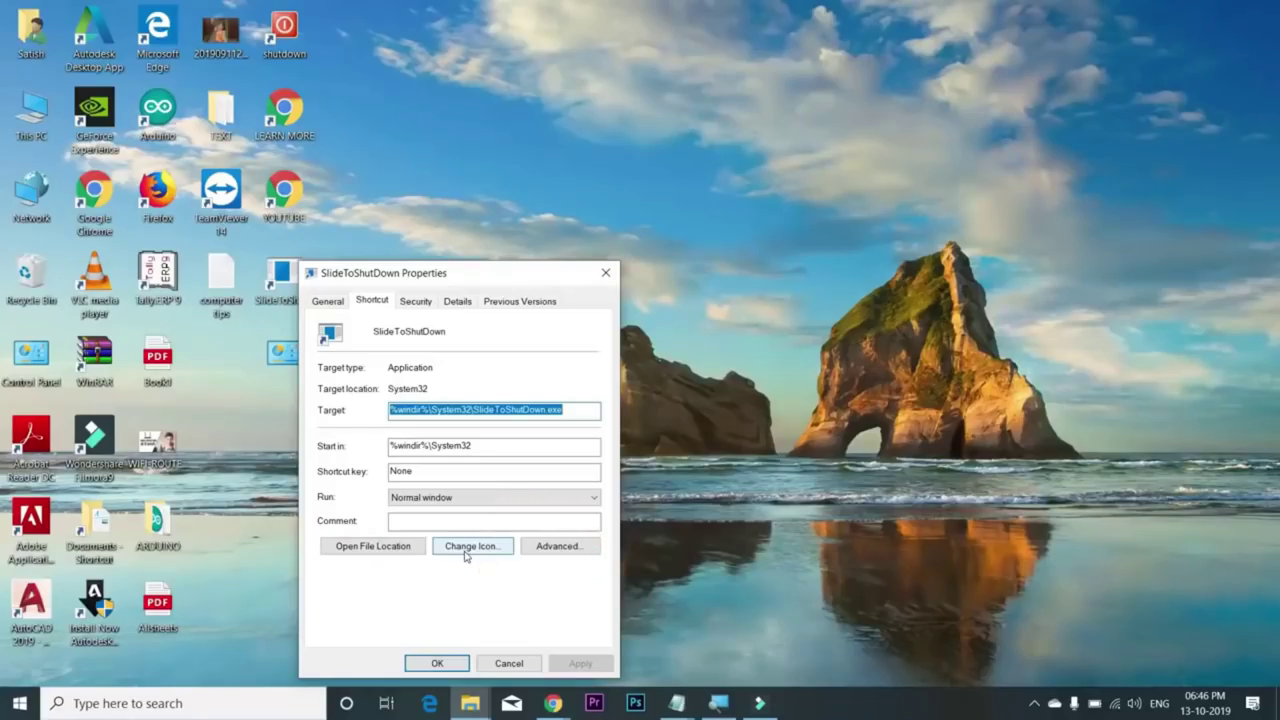
{"action": "left_click", "coordinate": [465, 551]}
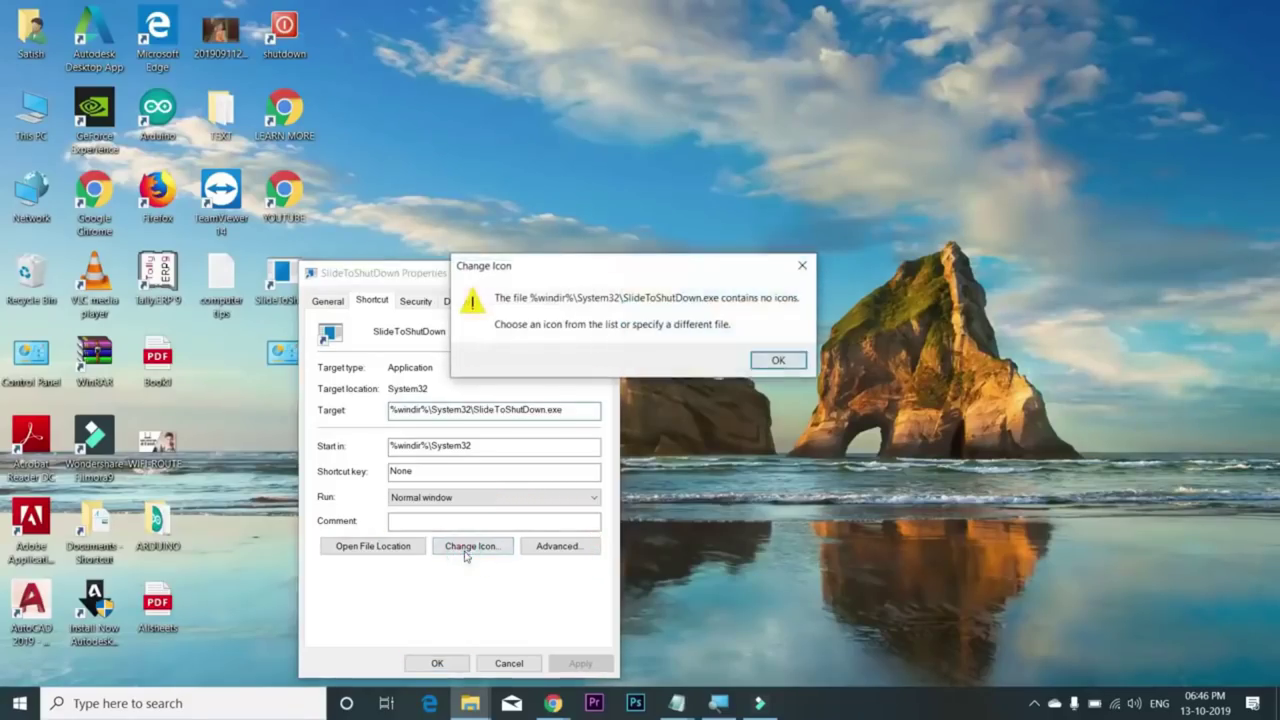
{"action": "left_click", "coordinate": [776, 361]}
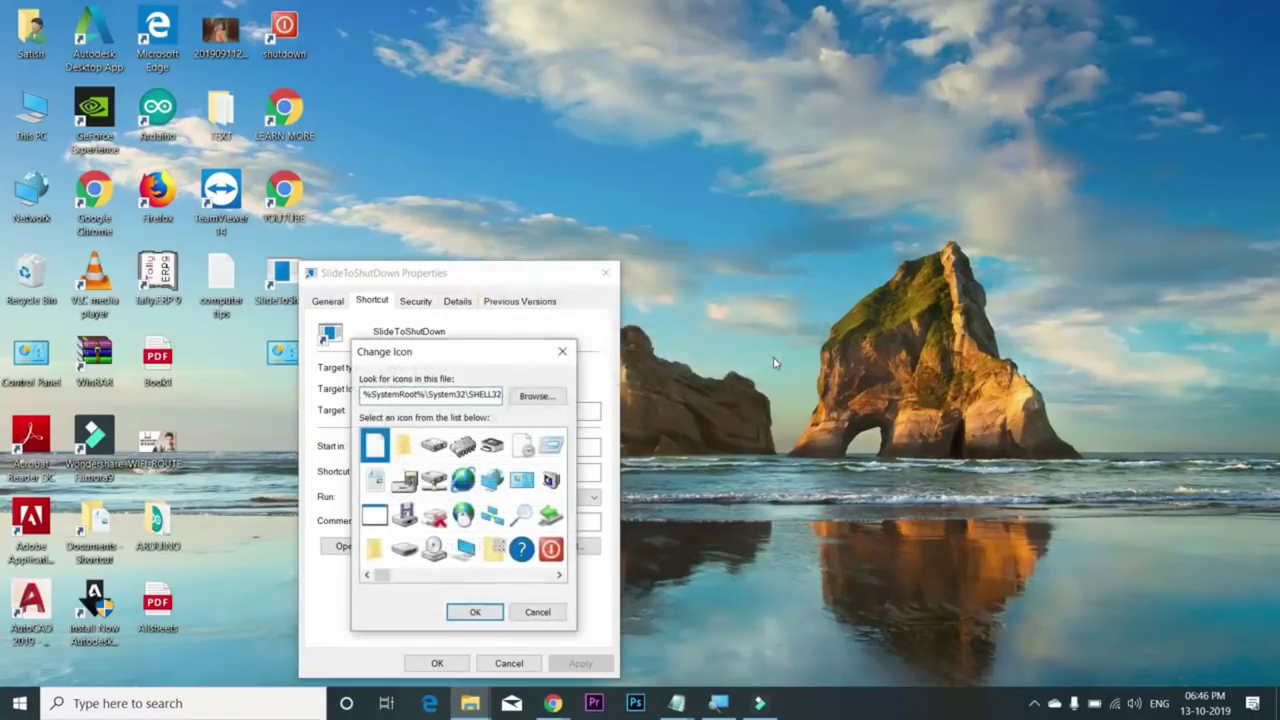
{"action": "left_click", "coordinate": [551, 549]}
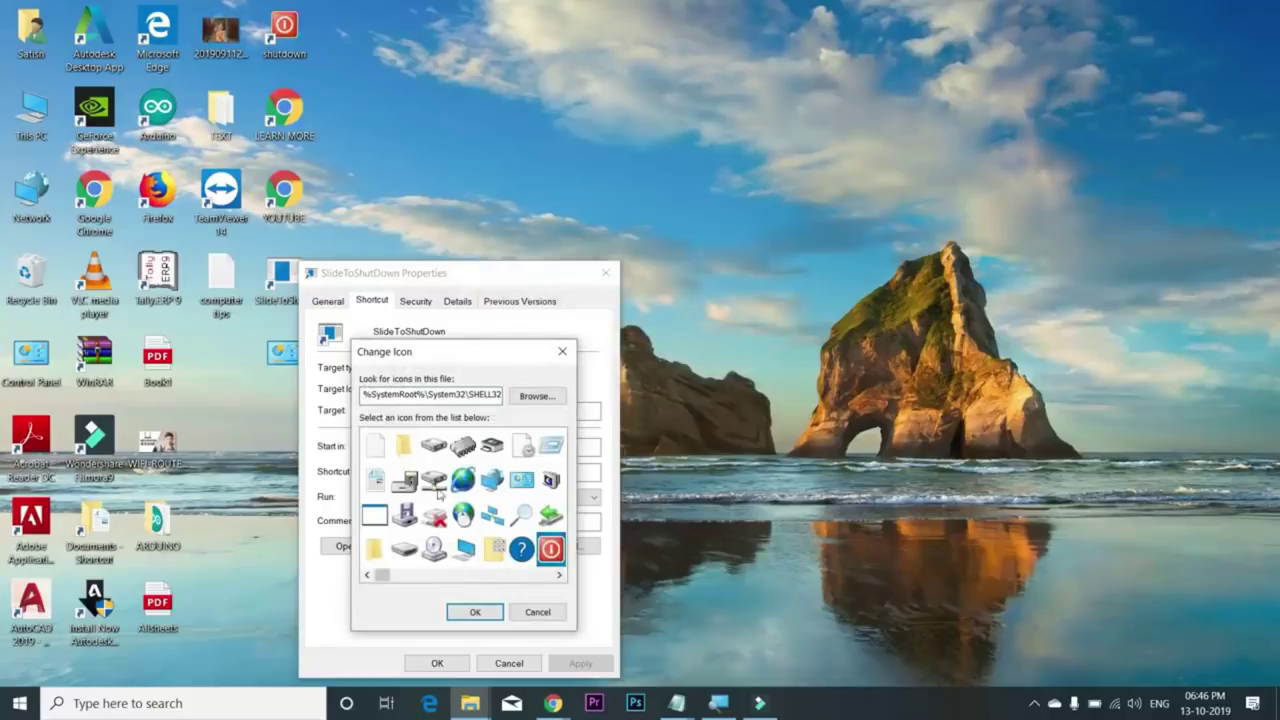
{"action": "left_click", "coordinate": [559, 576]}
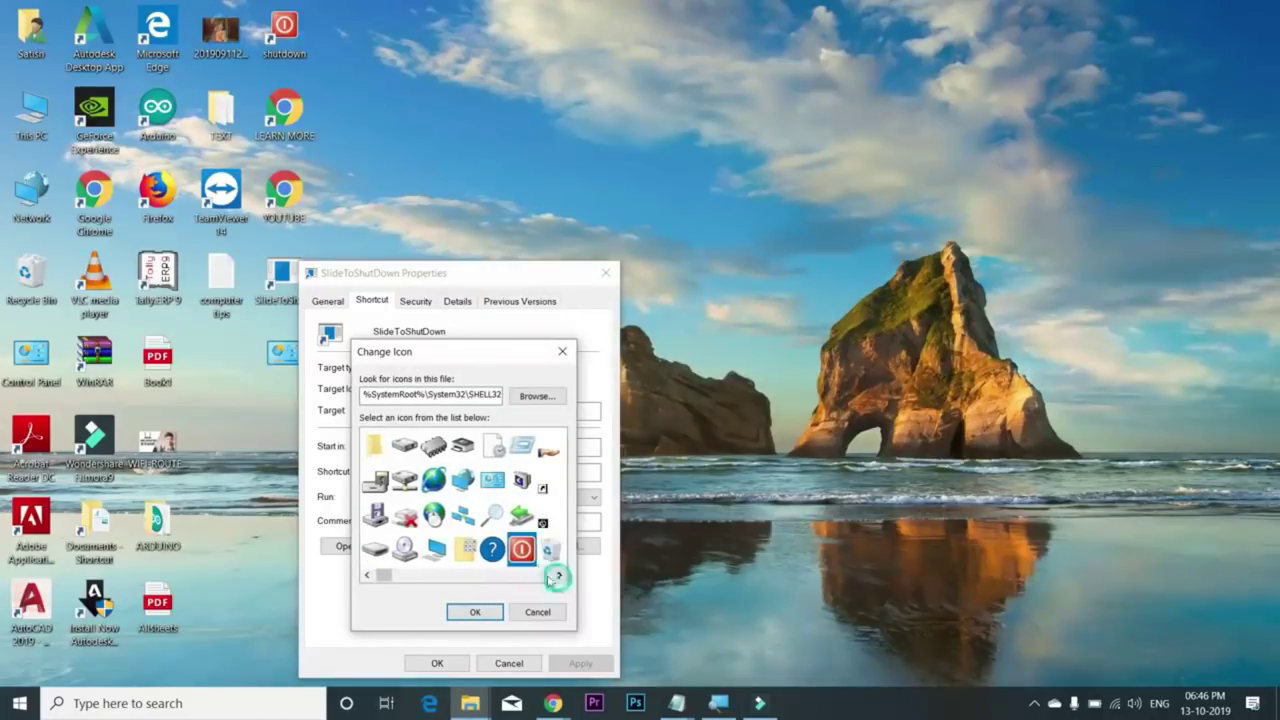
{"action": "left_click", "coordinate": [487, 613]}
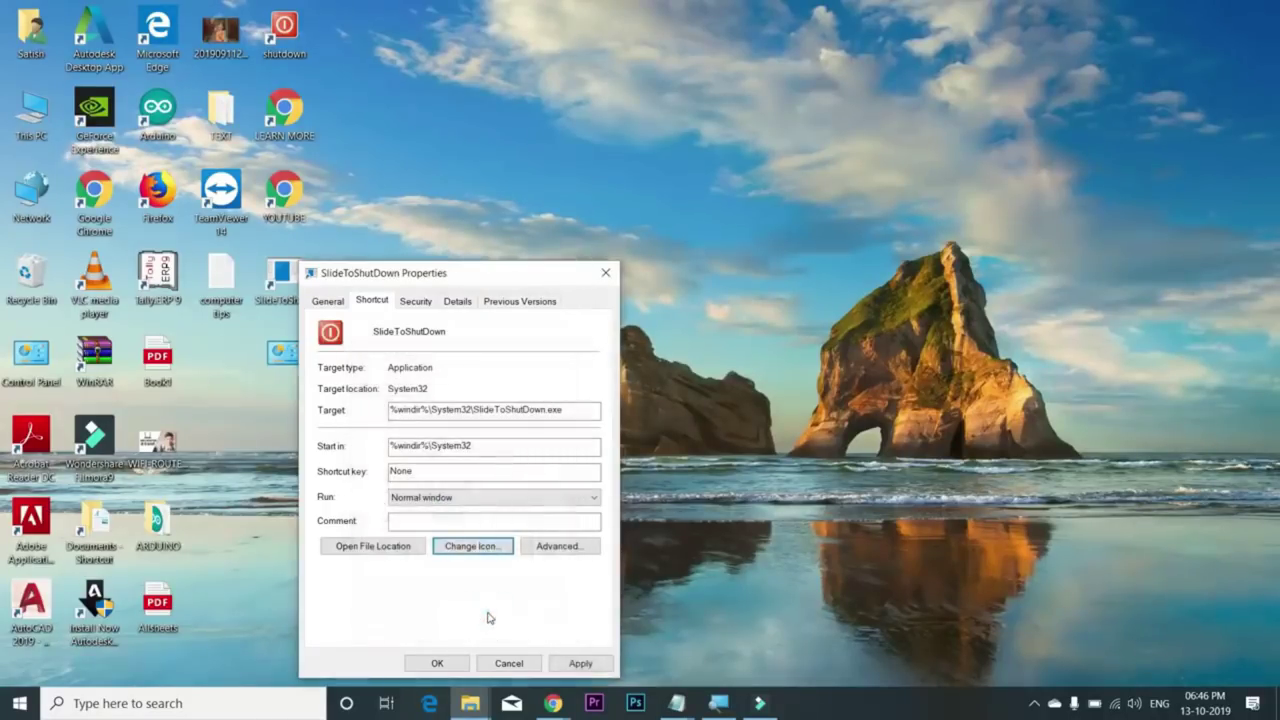
{"action": "left_click", "coordinate": [581, 663]}
{"action": "left_click", "coordinate": [440, 663]}
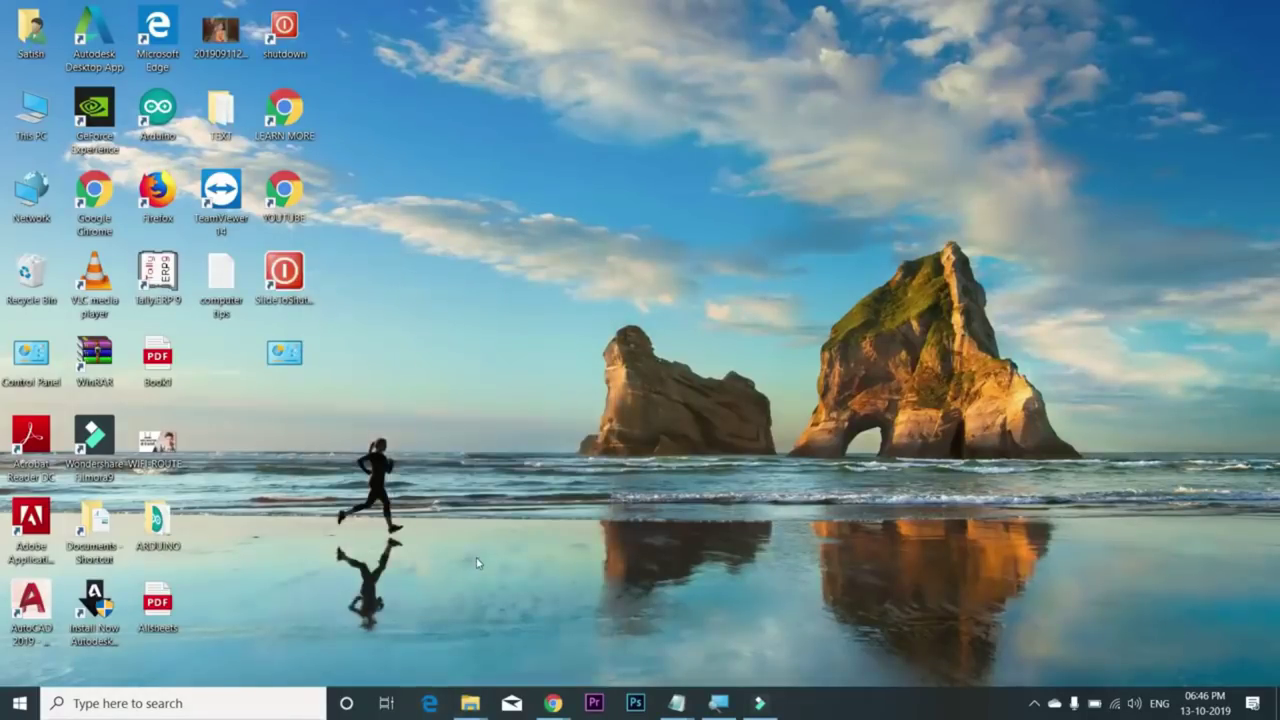
- Run the desktop's shutdown shortcut, dismiss the sign-out notice and abort the scheduled shutdown with the command shutdown -a
{"action": "left_click", "coordinate": [279, 289]}
{"action": "left_click", "coordinate": [281, 36]}
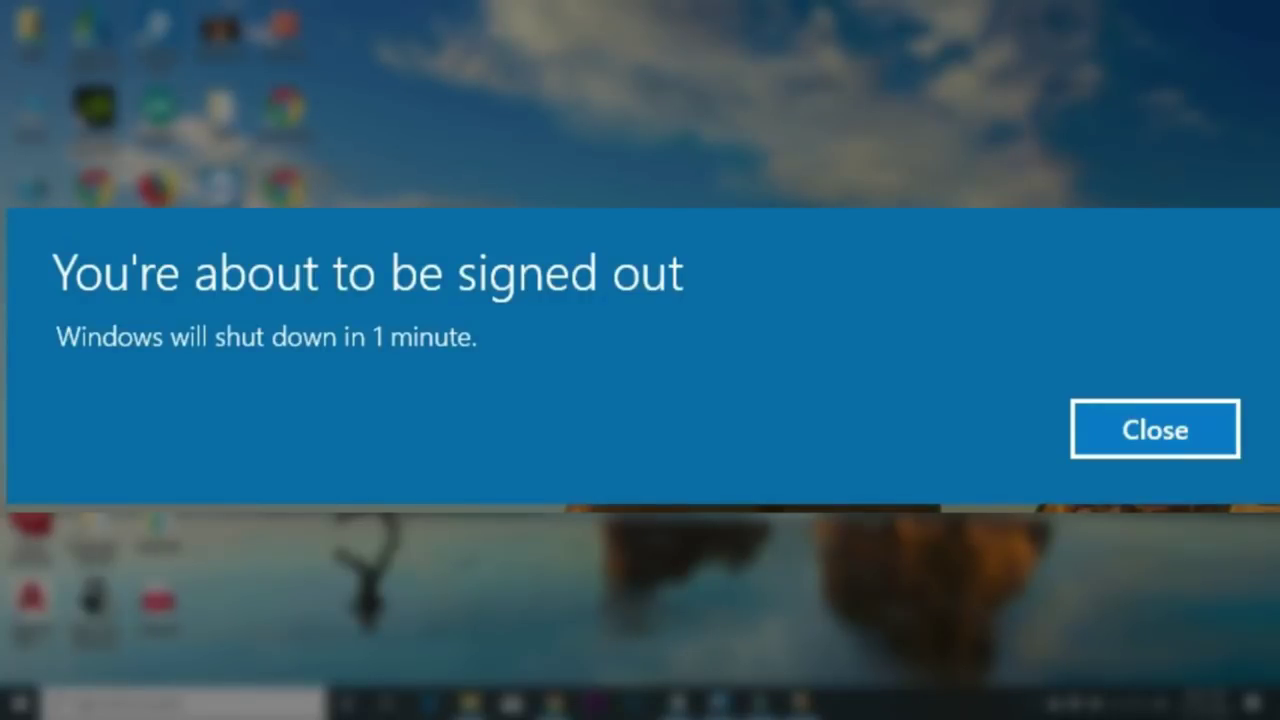
{"action": "left_click", "coordinate": [1146, 428]}
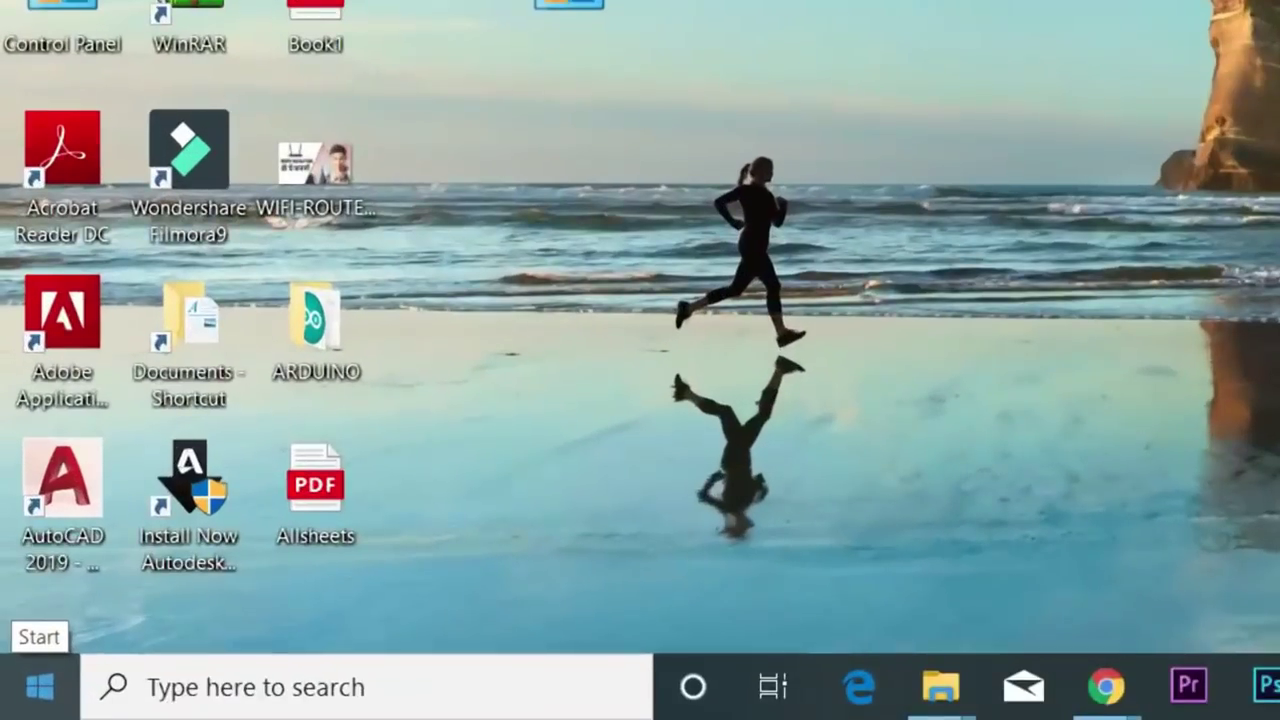
{"action": "key", "text": "super+r"}
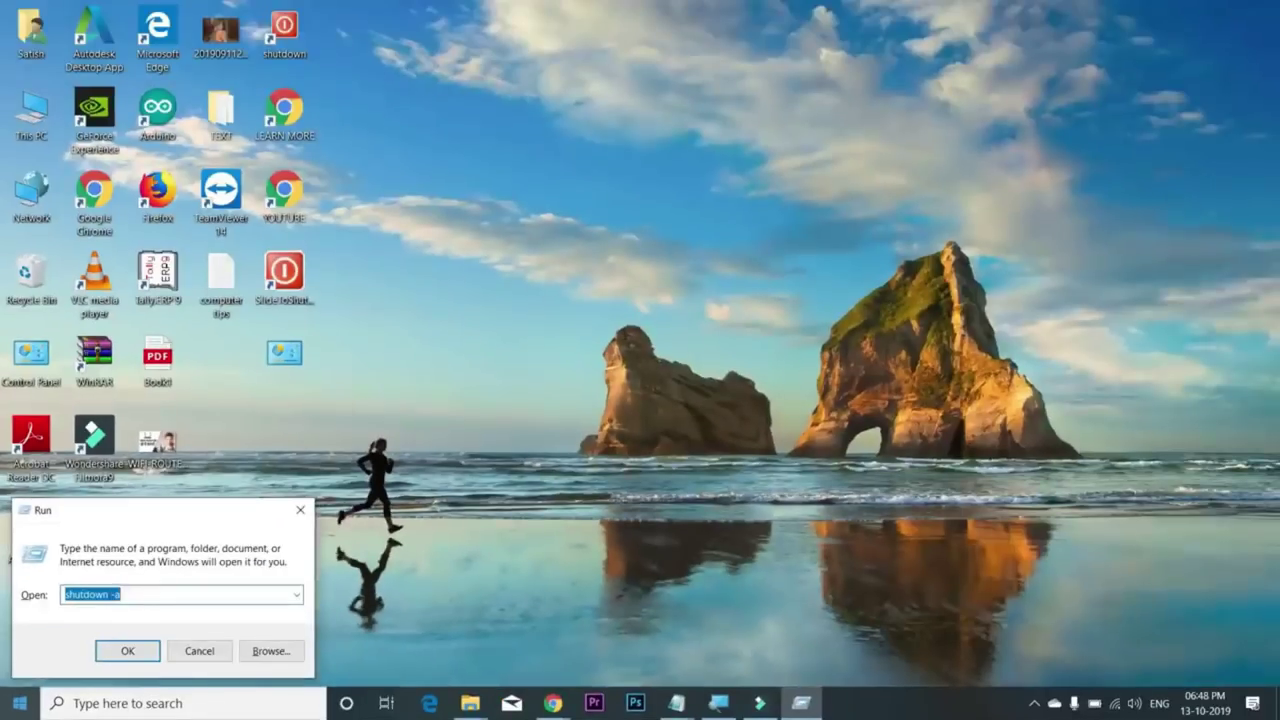
{"action": "key", "text": "Return"}
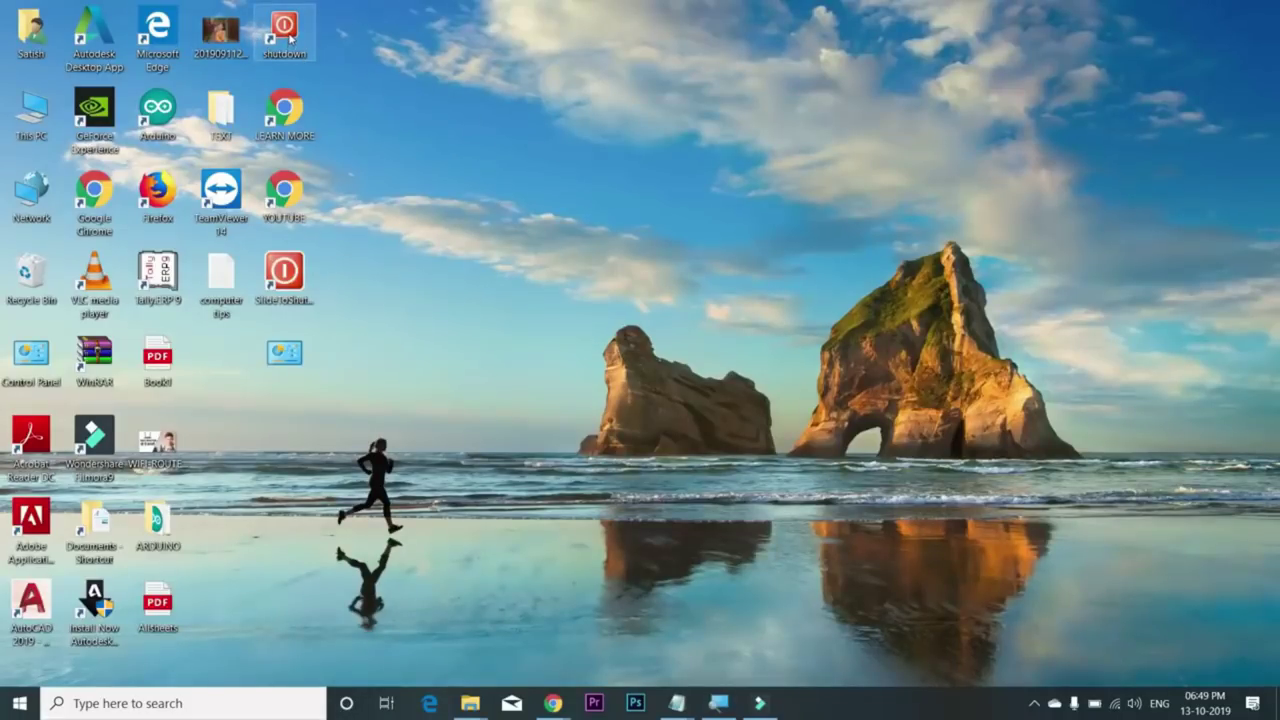
- Start a new desktop shortcut and enter shutdown -s -t 3600 as the item's location
{"action": "right_click", "coordinate": [550, 323]}
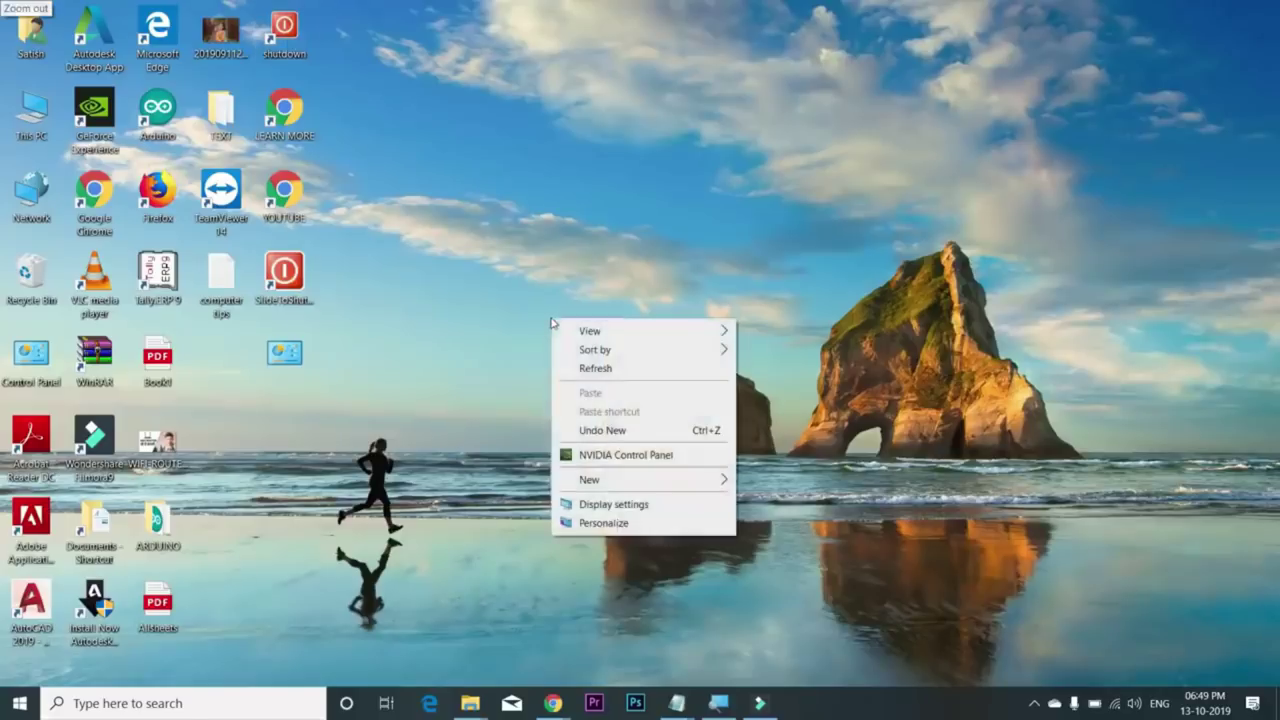
{"action": "left_click", "coordinate": [630, 480]}
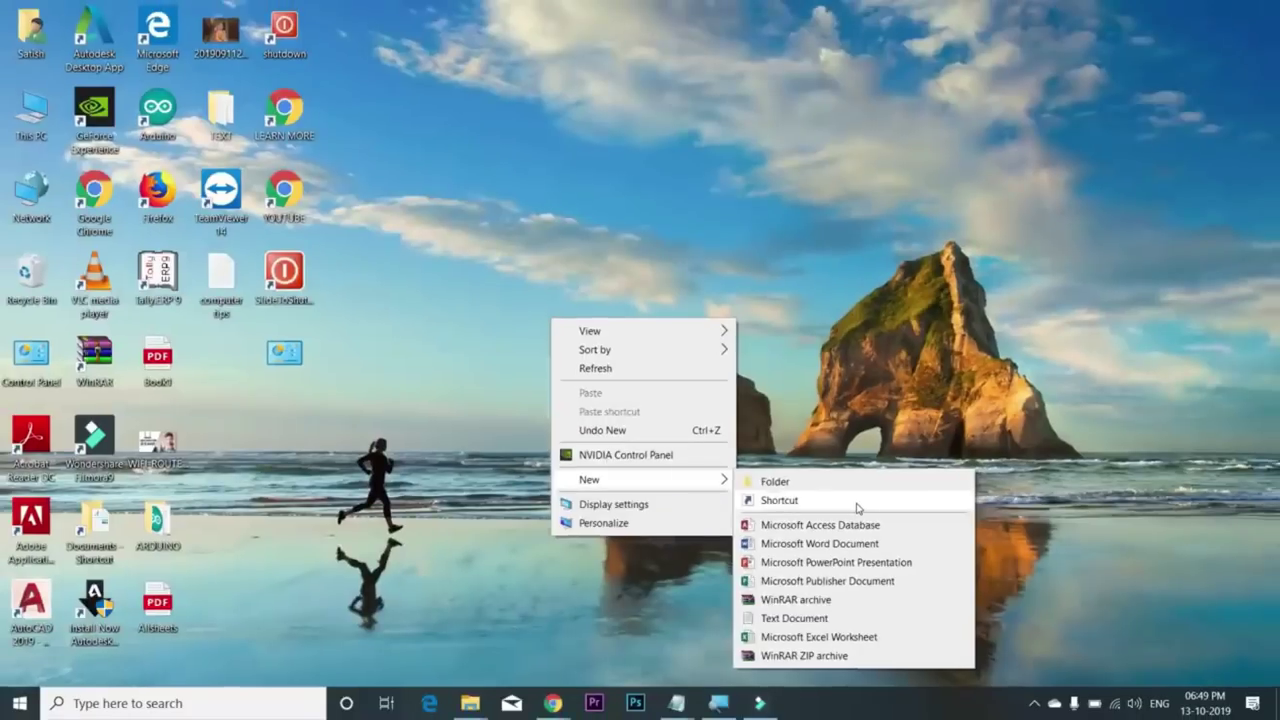
{"action": "left_click", "coordinate": [857, 508]}
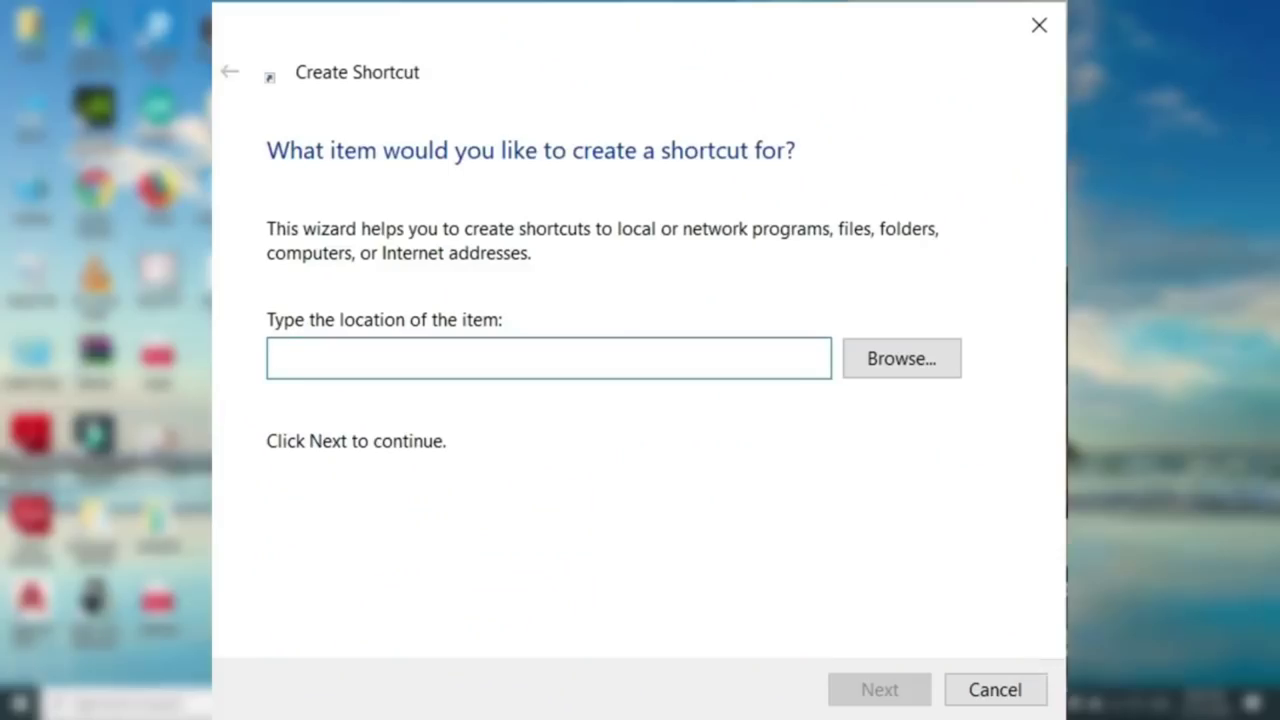
{"action": "type", "text": "sh"}
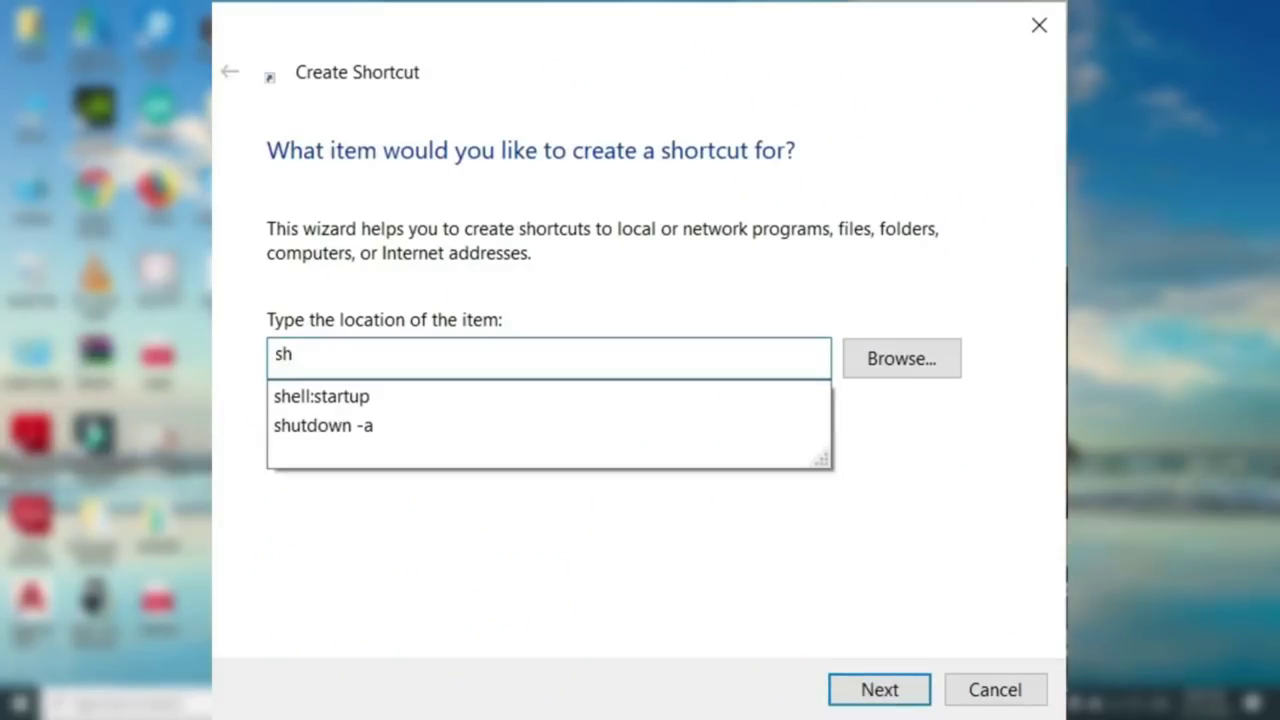
{"action": "type", "text": "utdown"}
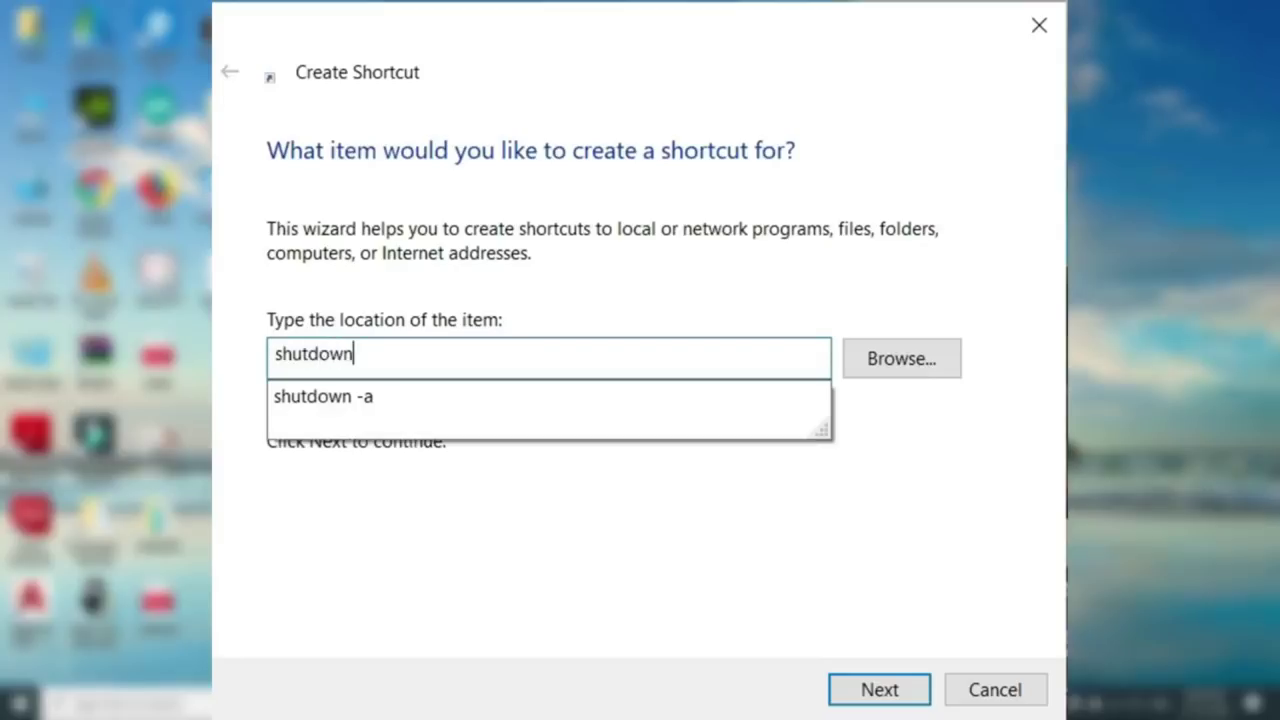
{"action": "type", "text": " -s"}
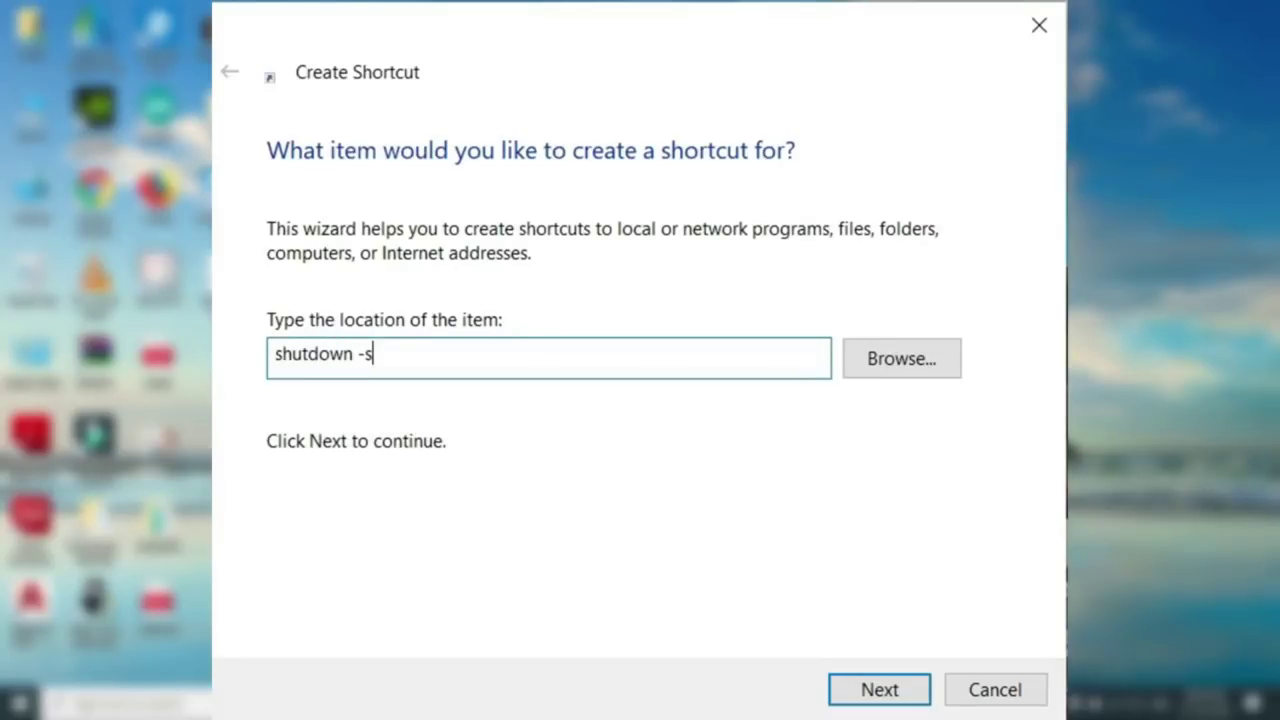
{"action": "type", "text": " -t 3600"}
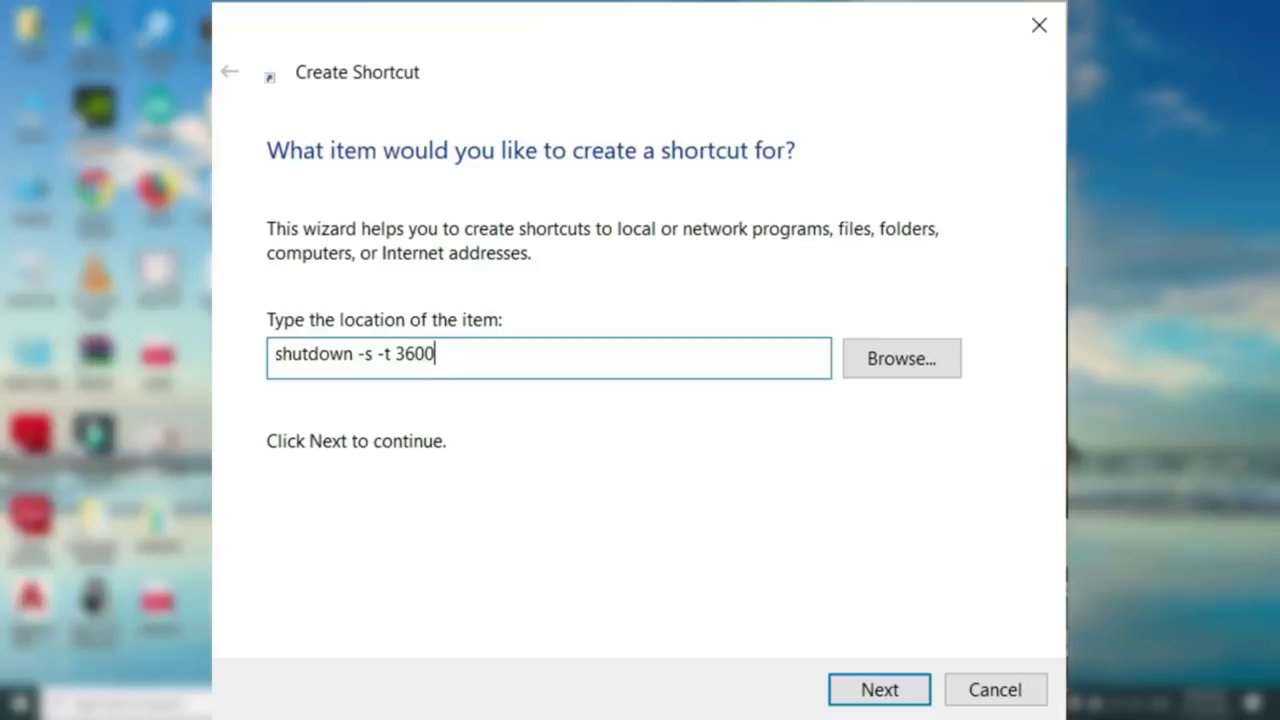
- Try 60 as the delay in the shortcut's shutdown command and restore it to 3600
{"action": "key", "text": "BackSpace"}
{"action": "key", "text": "BackSpace"}
{"action": "key", "text": "BackSpace"}
{"action": "key", "text": "BackSpace"}
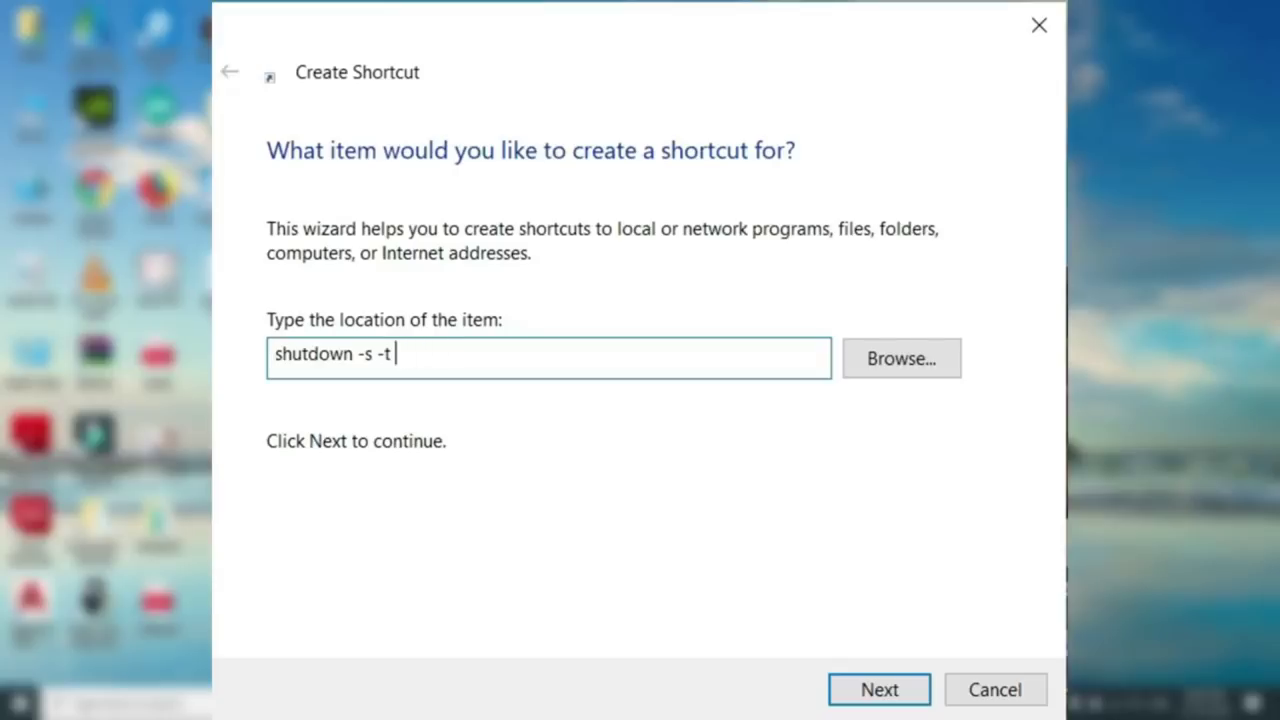
{"action": "type", "text": "60"}
{"action": "key", "text": "BackSpace"}
{"action": "key", "text": "BackSpace"}
{"action": "type", "text": "3600"}
- Finish creating the shortcut with the name "shutdown after 1 hour" and place it beside the shutdown icon on the desktop
{"action": "left_click", "coordinate": [887, 697]}
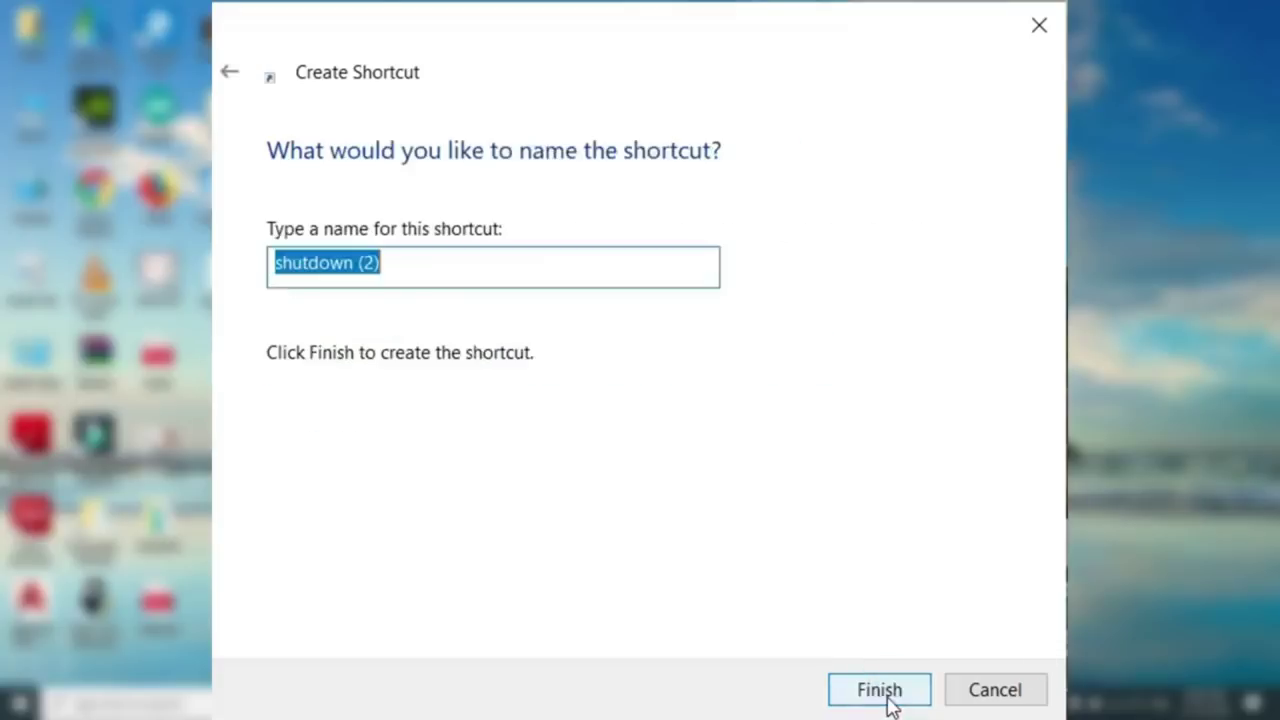
{"action": "key", "text": "BackSpace"}
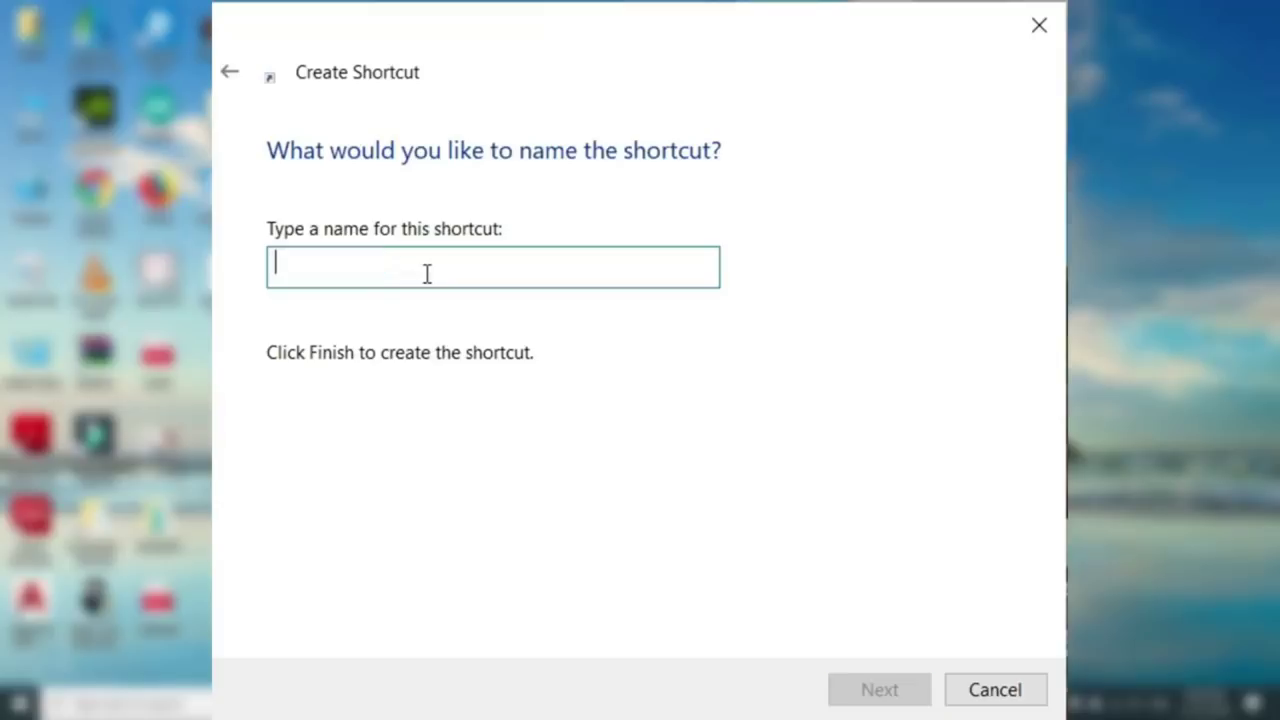
{"action": "type", "text": "shut"}
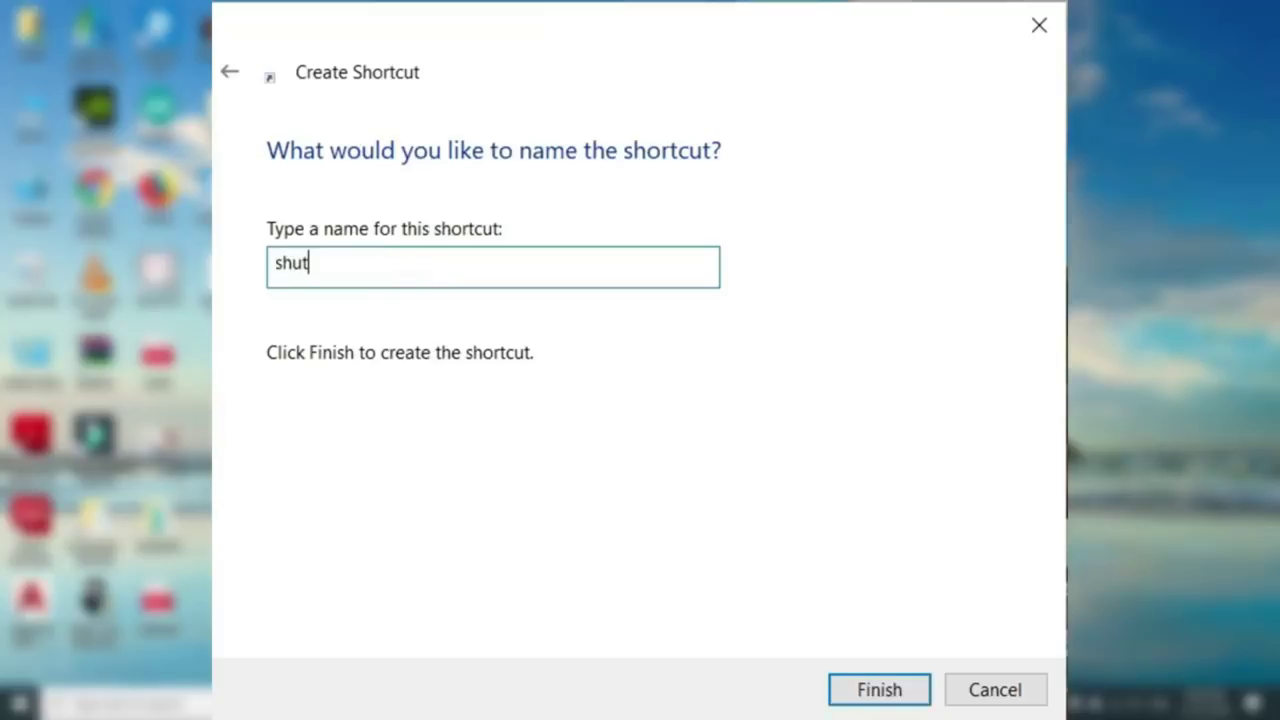
{"action": "type", "text": "down after 1 hou"}
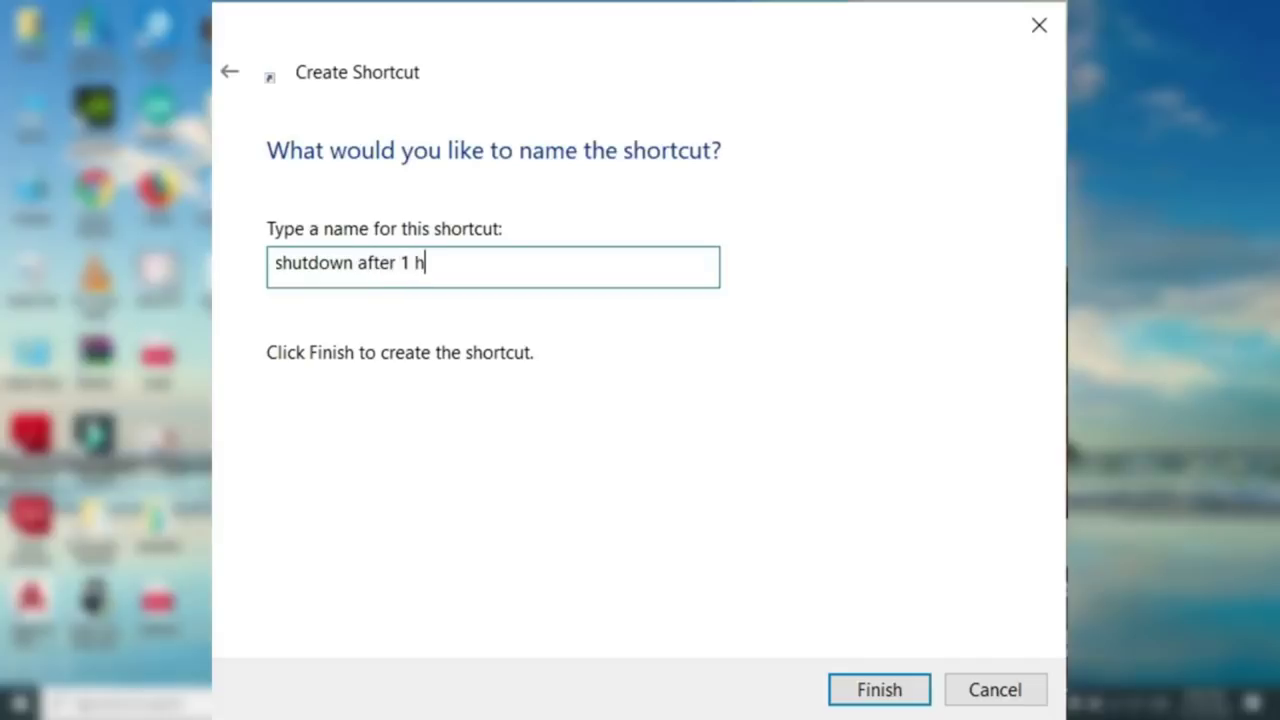
{"action": "type", "text": "r"}
{"action": "left_click", "coordinate": [868, 689]}
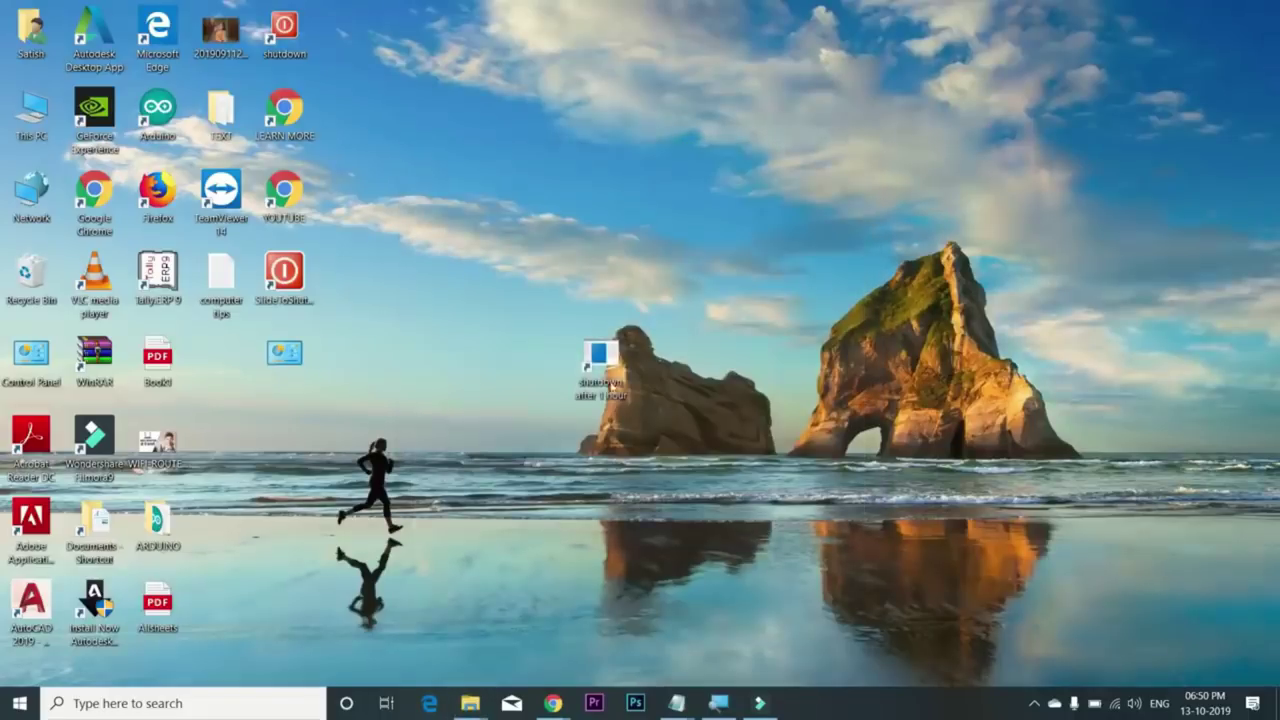
{"action": "left_click_drag", "start_coordinate": [598, 372], "coordinate": [368, 62]}
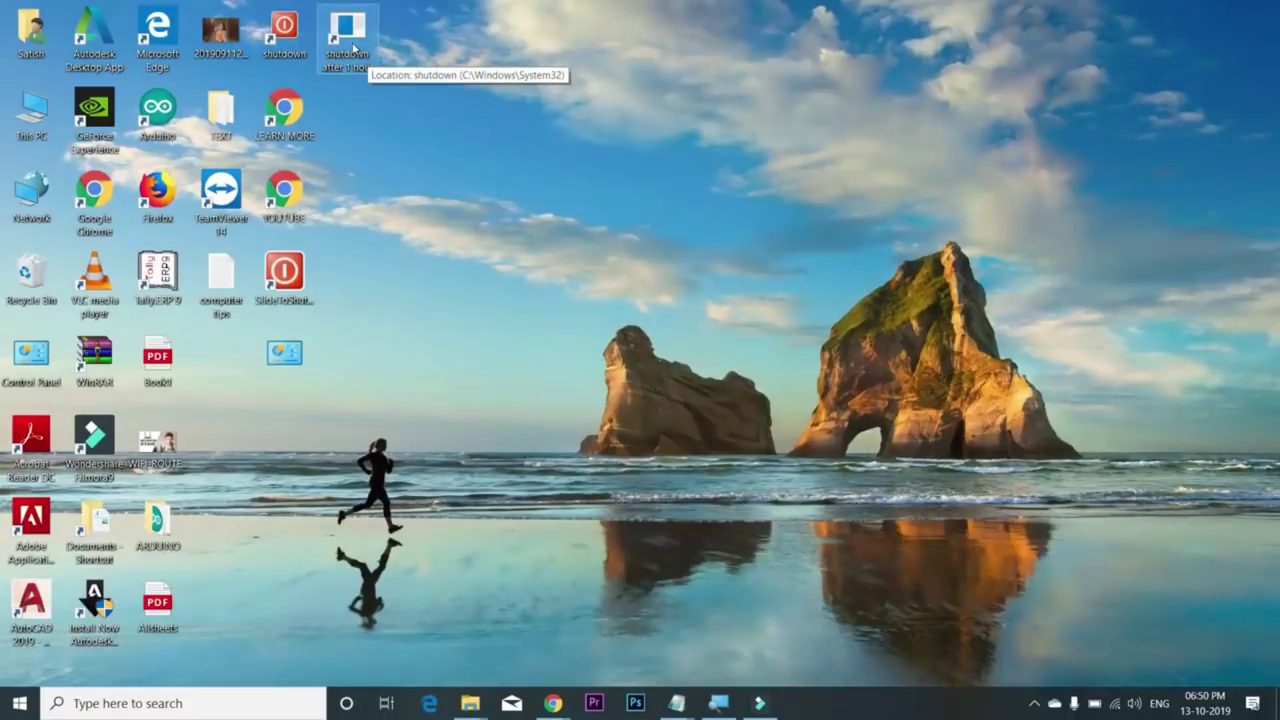
- Change the icon of the "shutdown after 1 hour" desktop shortcut to the red power symbol and apply it
{"action": "right_click", "coordinate": [347, 40]}
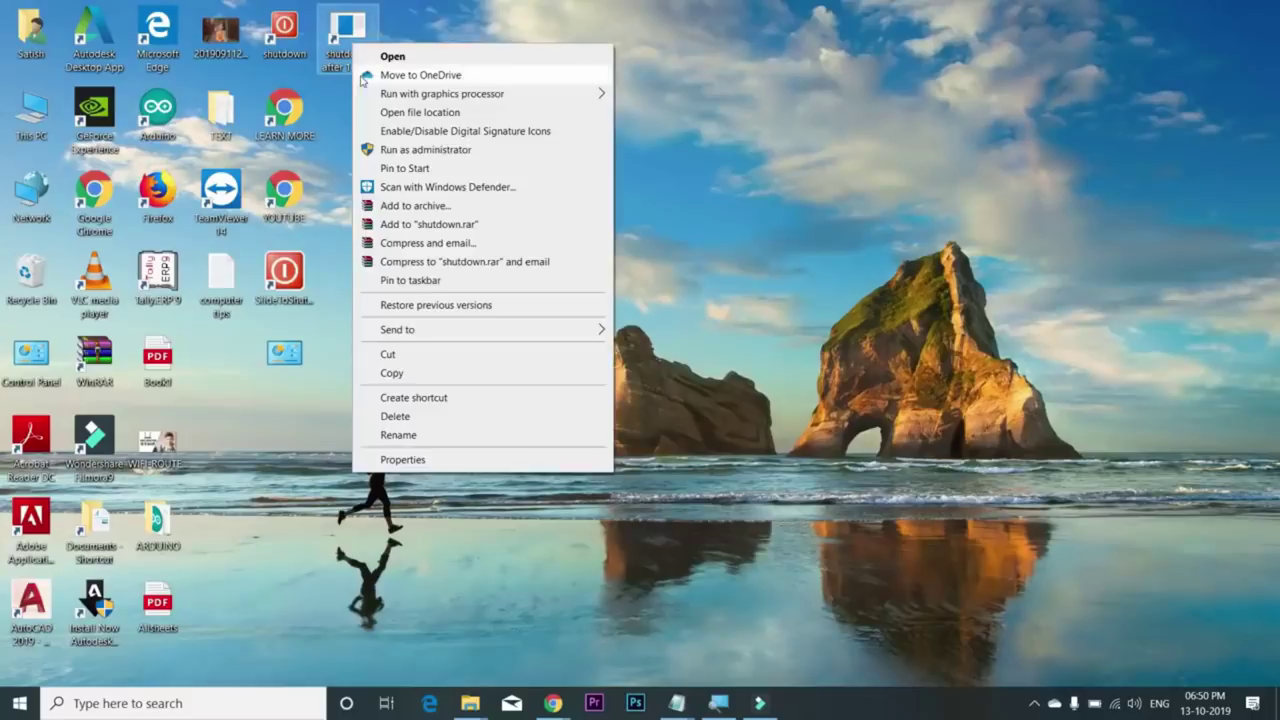
{"action": "left_click", "coordinate": [445, 459]}
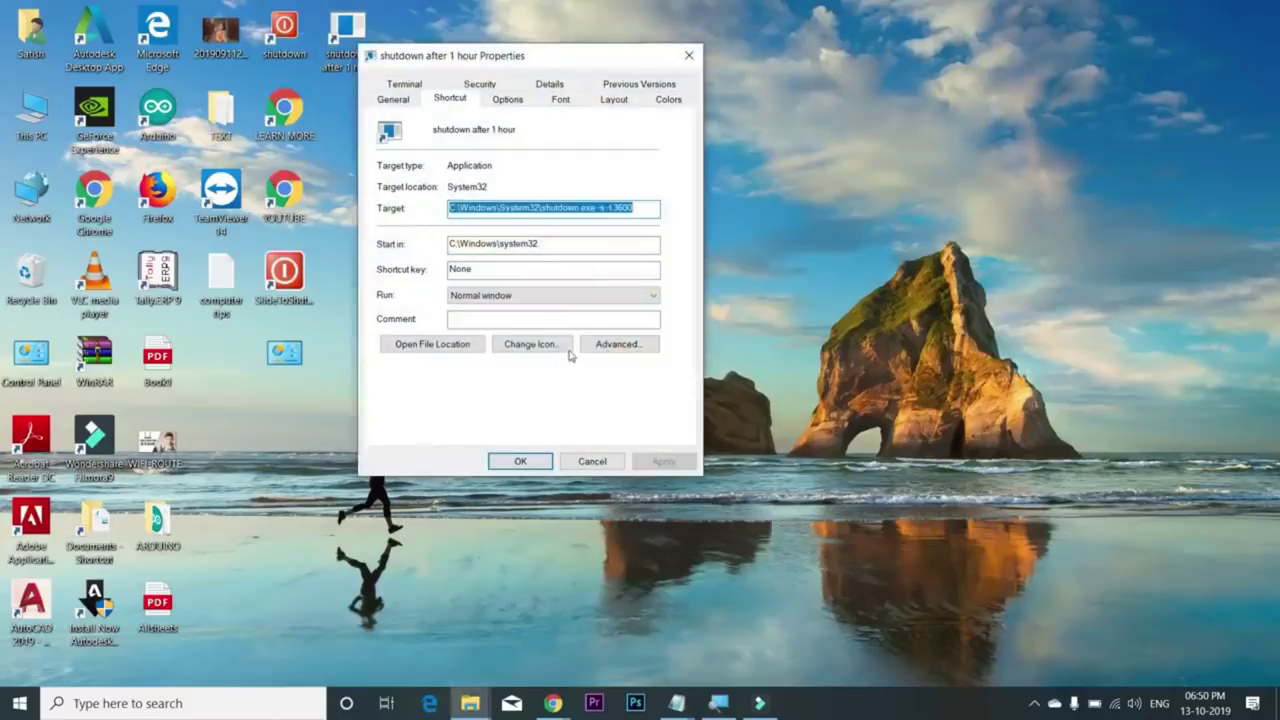
{"action": "left_click", "coordinate": [546, 343]}
{"action": "left_click", "coordinate": [764, 360]}
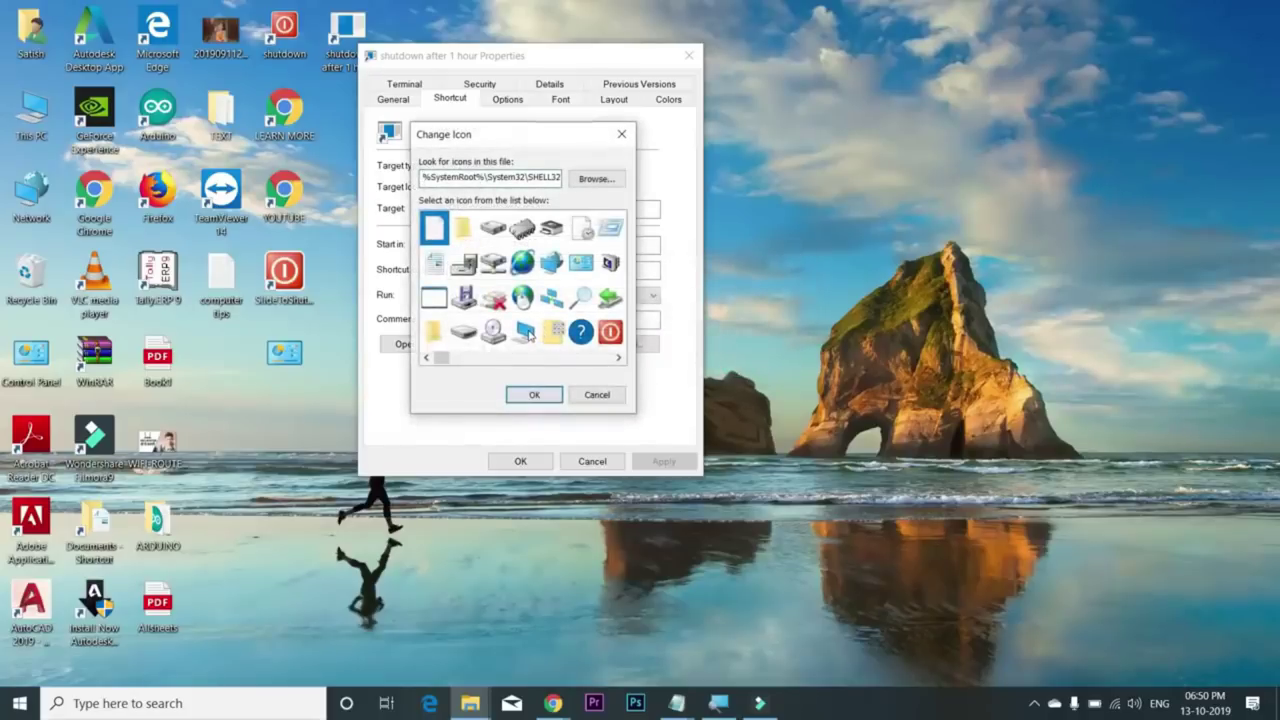
{"action": "left_click", "coordinate": [610, 332]}
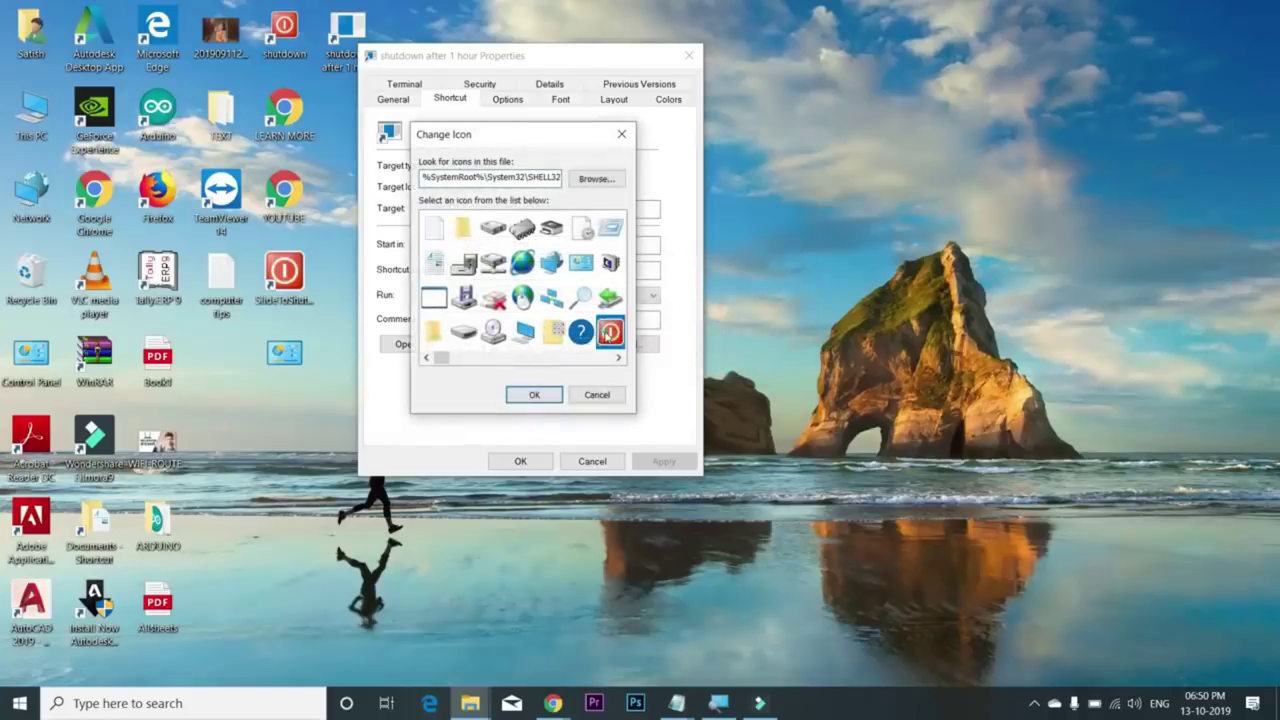
{"action": "left_click", "coordinate": [534, 395]}
{"action": "left_click", "coordinate": [664, 461]}
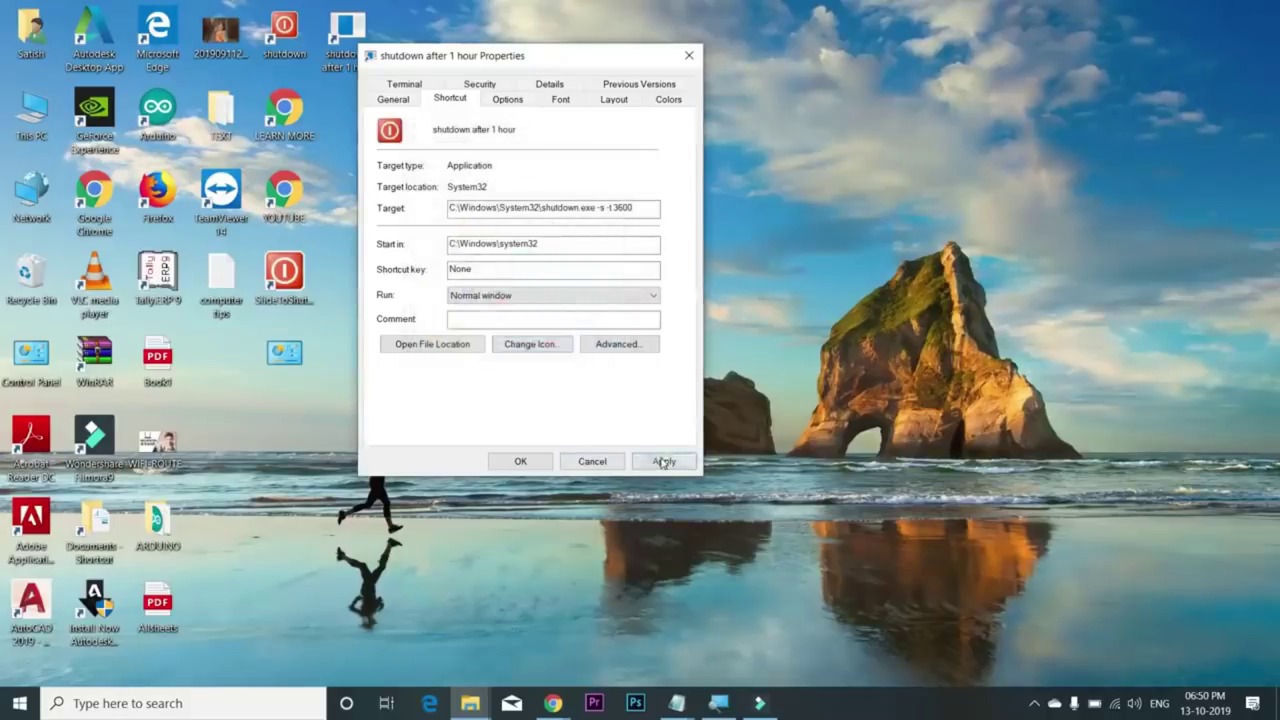
{"action": "left_click", "coordinate": [520, 461]}
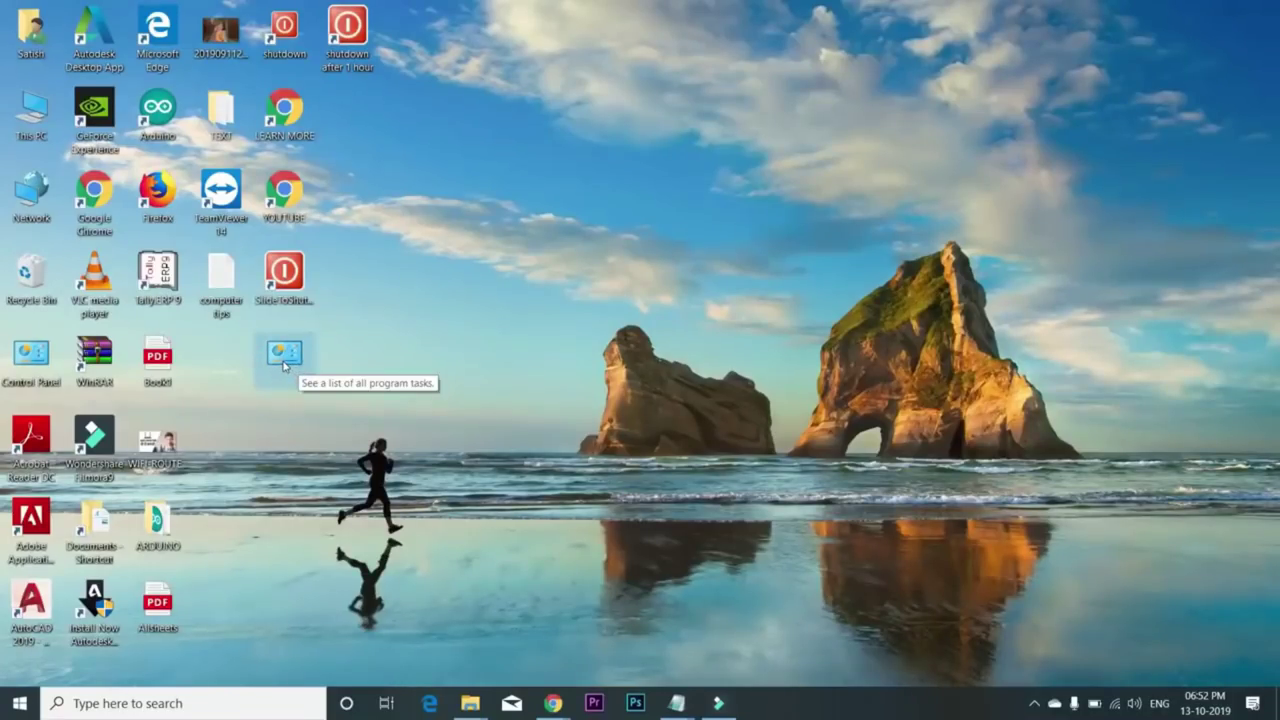
- Open the unnamed GodMode folder on the desktop, examine its list of settings from Administrative Tools to Troubleshooting, and close it
{"action": "double_click", "coordinate": [284, 360]}
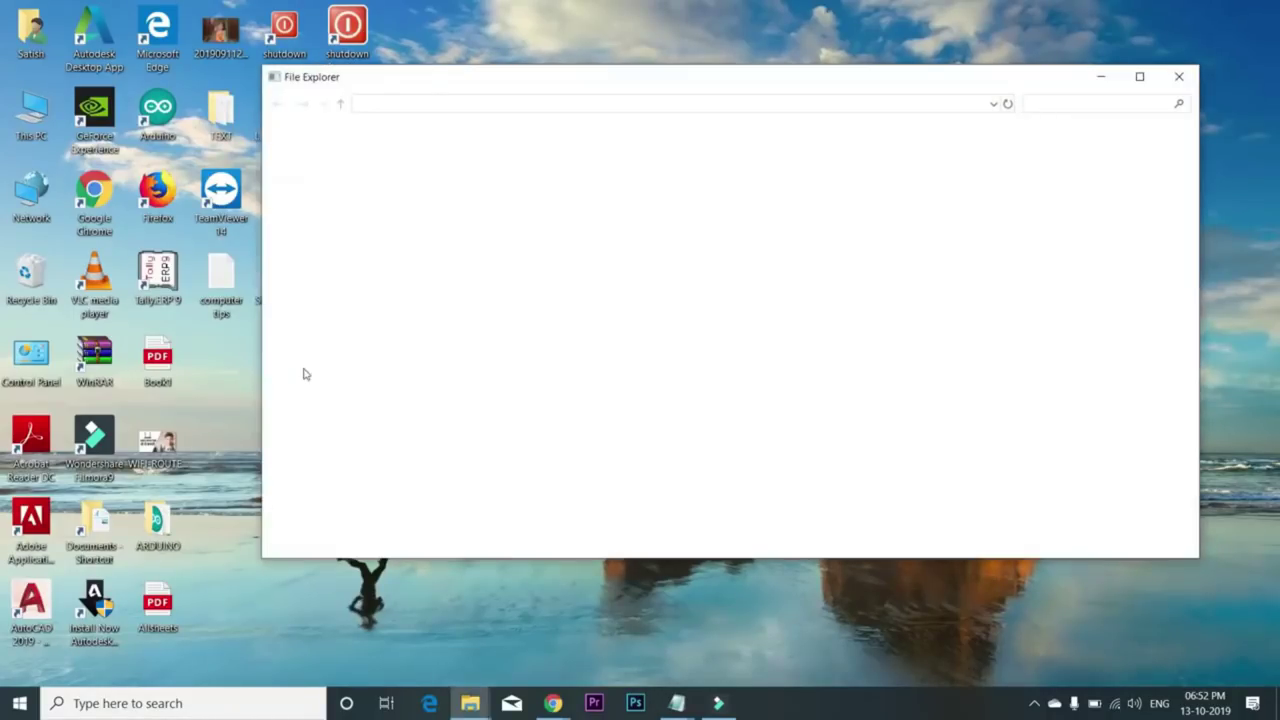
{"action": "left_click", "coordinate": [1137, 78]}
{"action": "scroll", "coordinate": [210, 305], "scroll_direction": "down", "scroll_amount": 3}
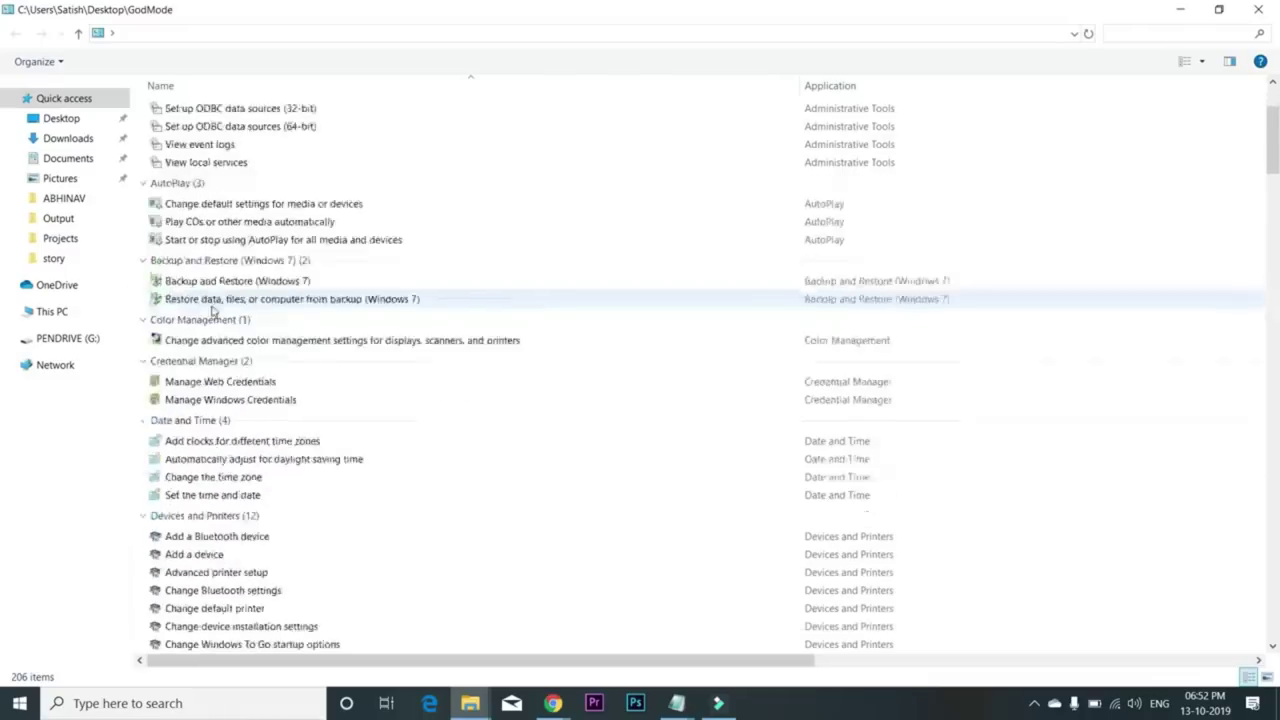
{"action": "scroll", "coordinate": [215, 320], "scroll_direction": "down", "scroll_amount": 7}
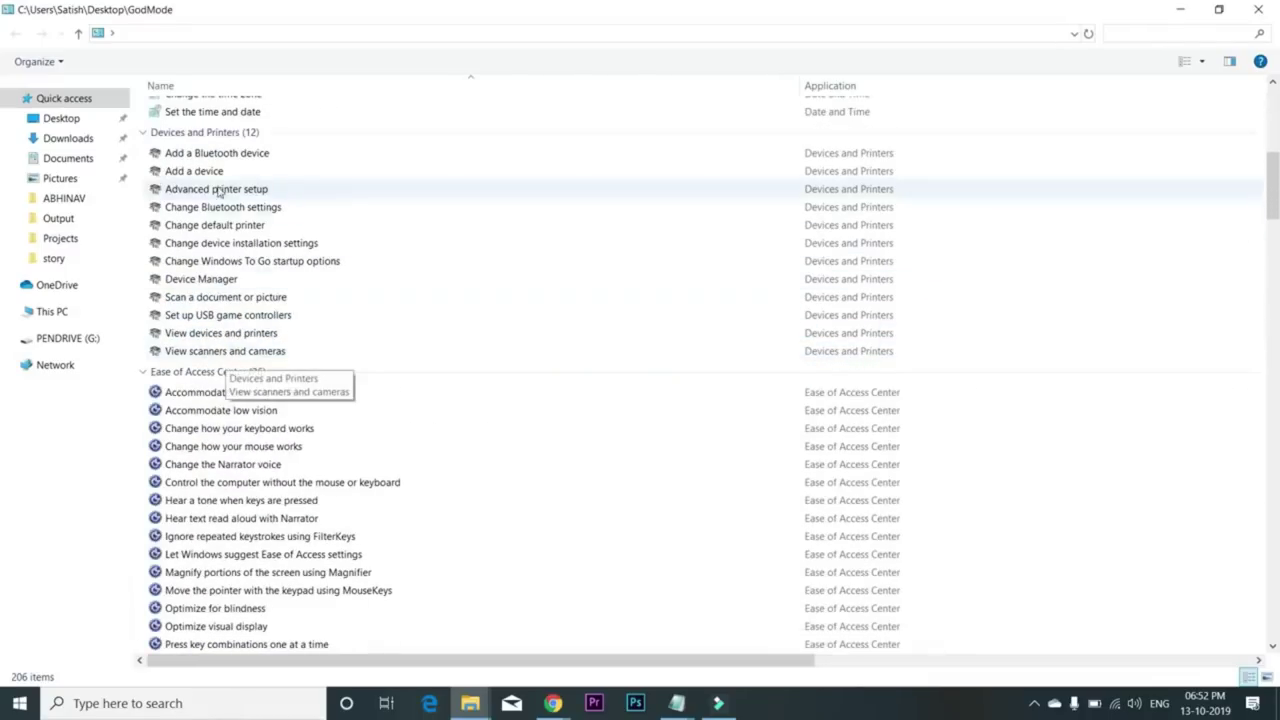
{"action": "scroll", "coordinate": [220, 200], "scroll_direction": "down", "scroll_amount": 4}
{"action": "scroll", "coordinate": [245, 320], "scroll_direction": "down", "scroll_amount": 5}
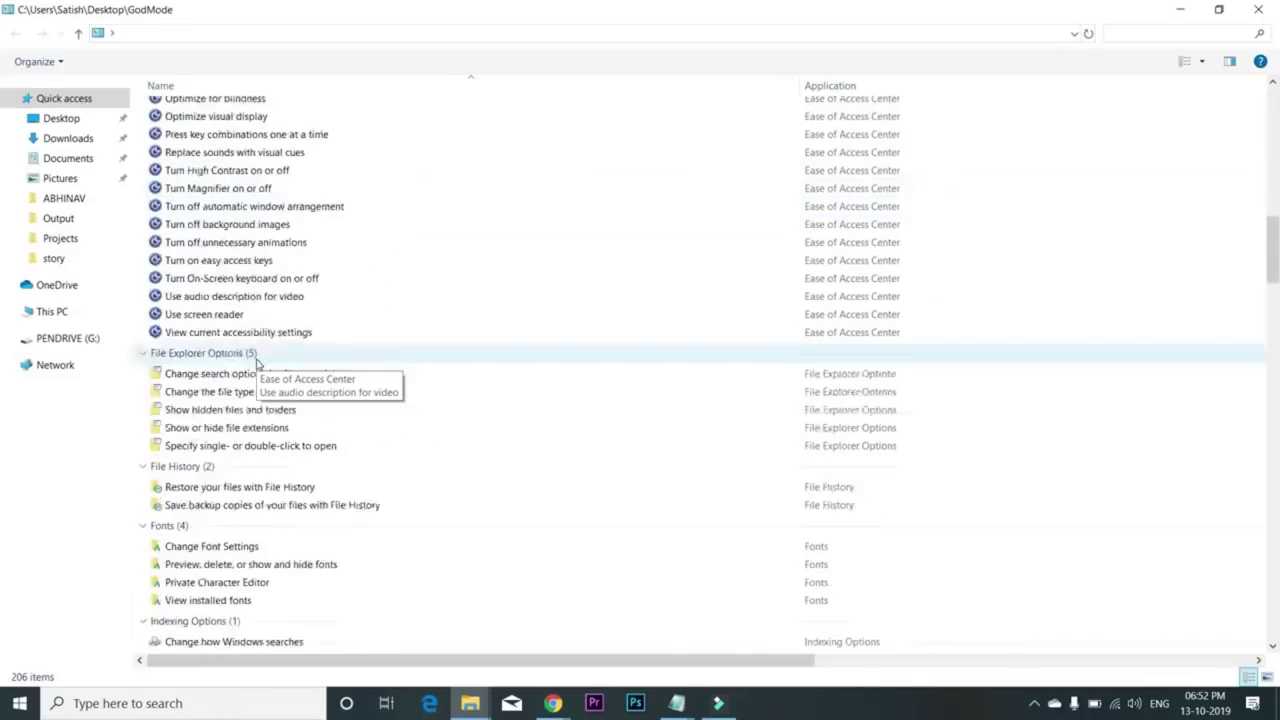
{"action": "scroll", "coordinate": [257, 365], "scroll_direction": "down", "scroll_amount": 13}
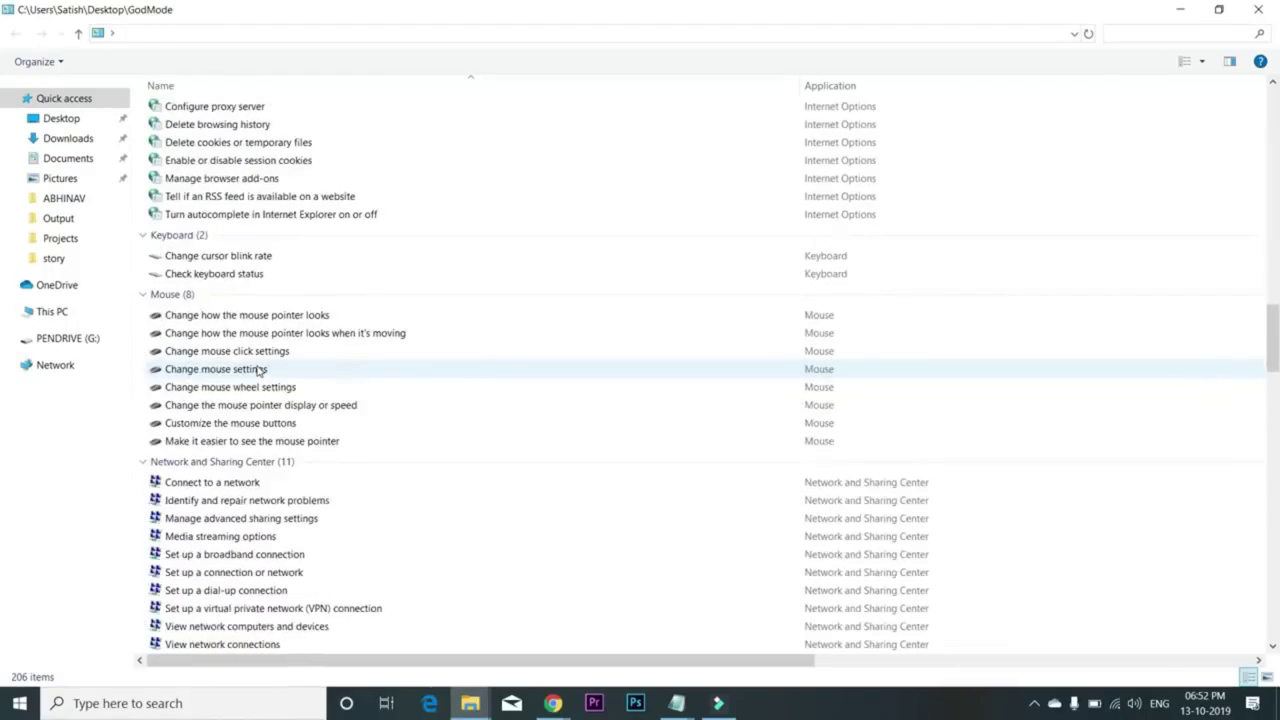
{"action": "scroll", "coordinate": [259, 370], "scroll_direction": "down", "scroll_amount": 20}
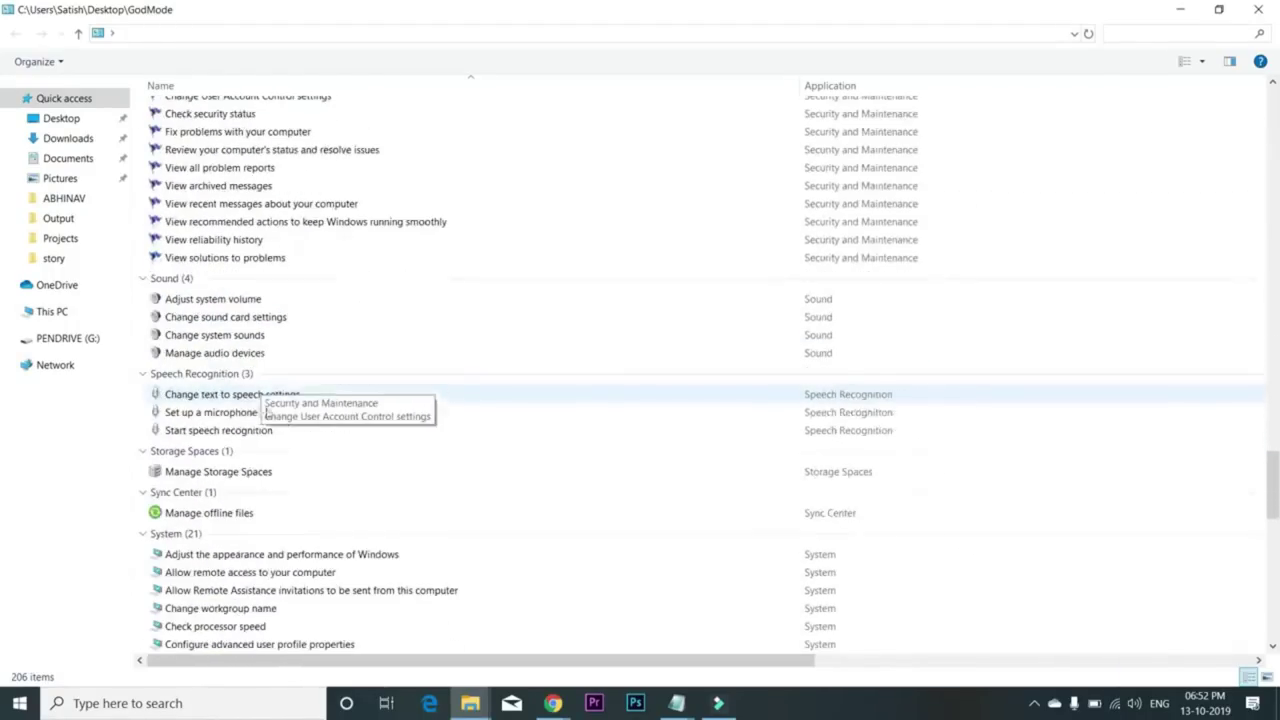
{"action": "scroll", "coordinate": [265, 410], "scroll_direction": "down", "scroll_amount": 8}
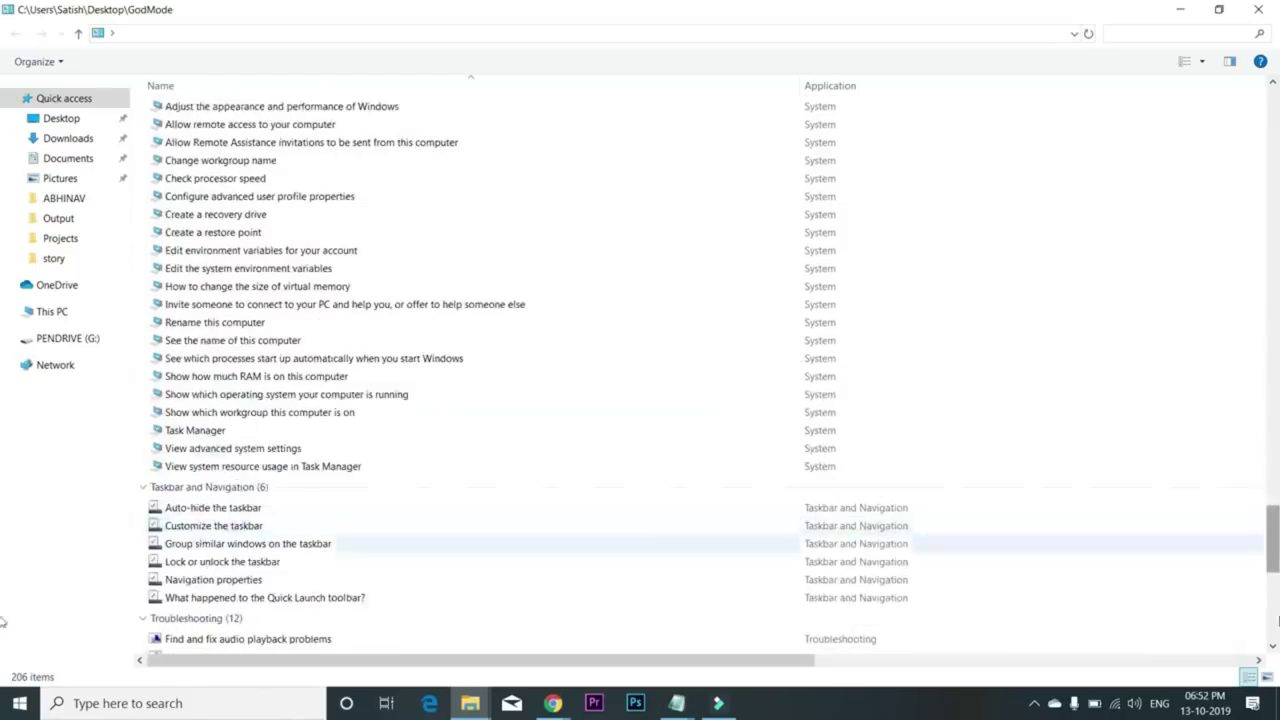
{"action": "left_click_drag", "start_coordinate": [1272, 545], "coordinate": [1272, 165]}
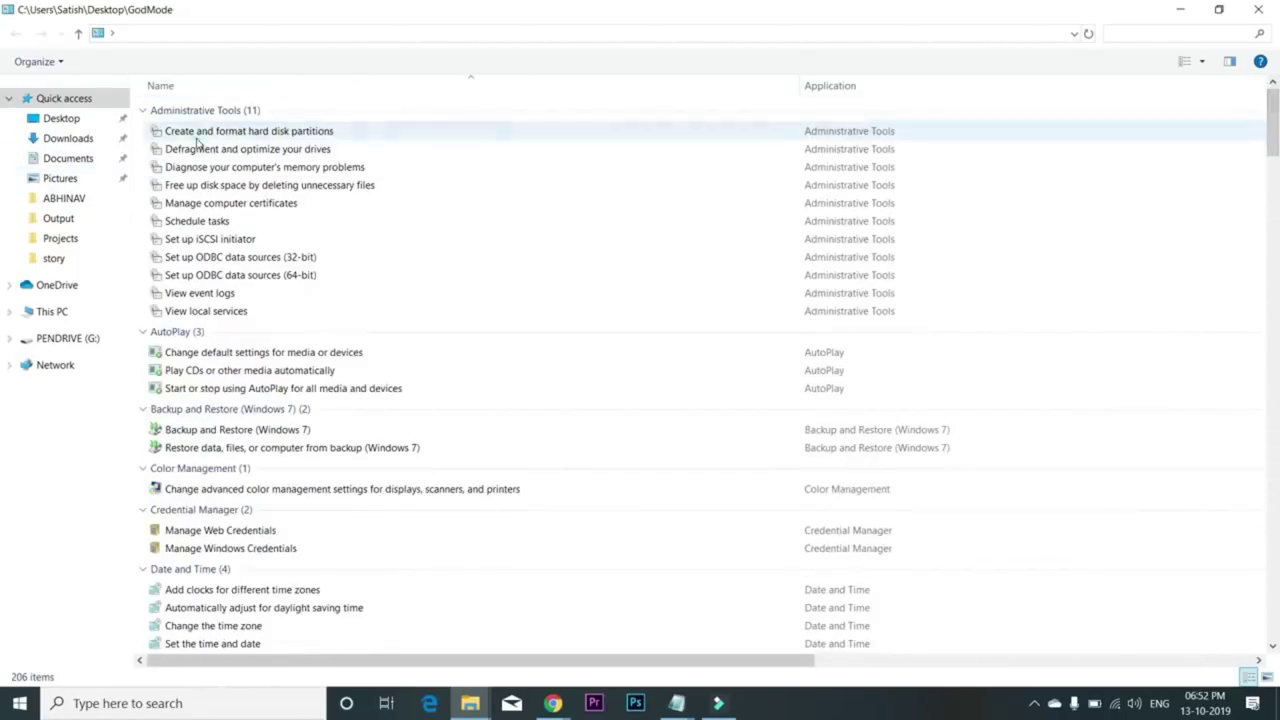
{"action": "left_click", "coordinate": [197, 139]}
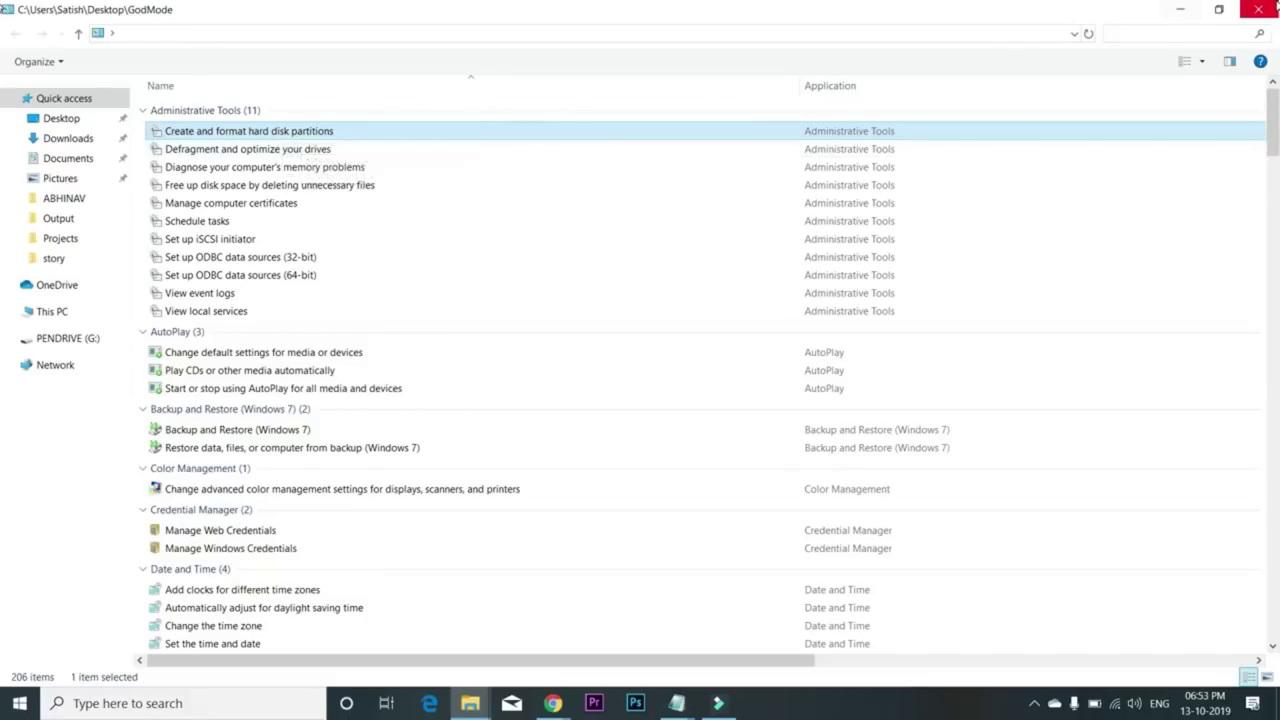
{"action": "left_click", "coordinate": [1258, 9]}
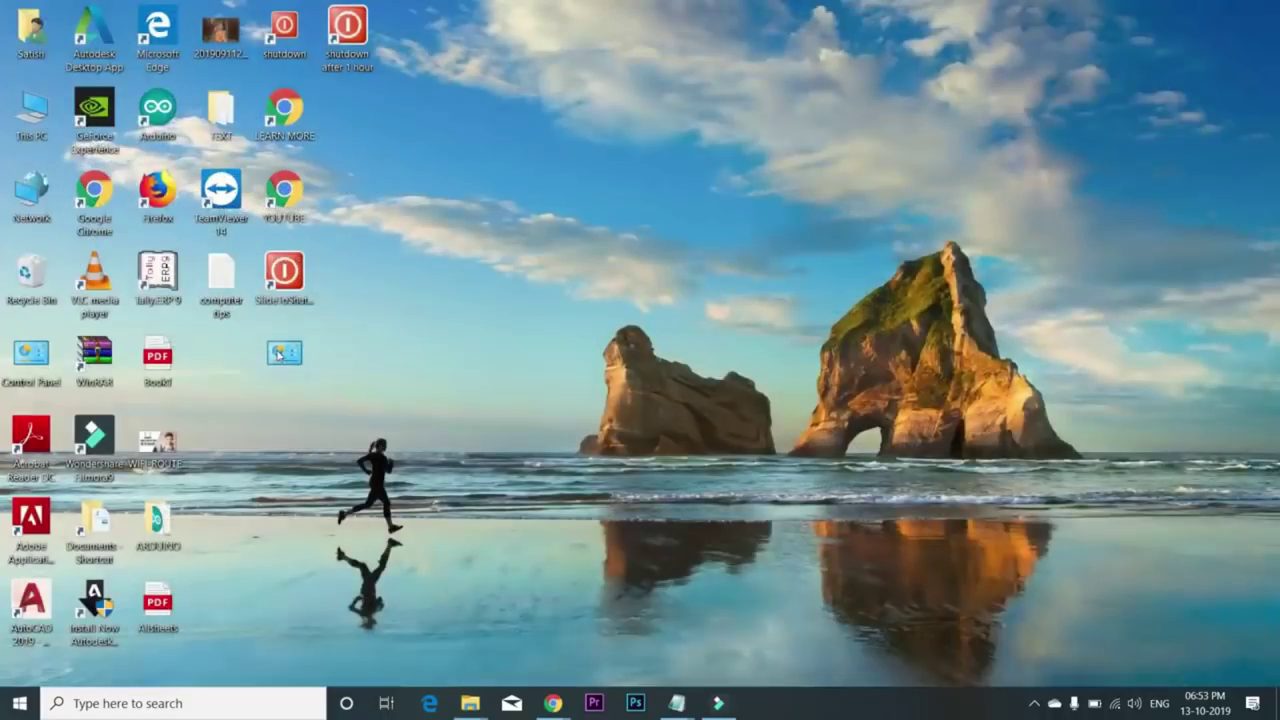
{"action": "left_click", "coordinate": [284, 355]}
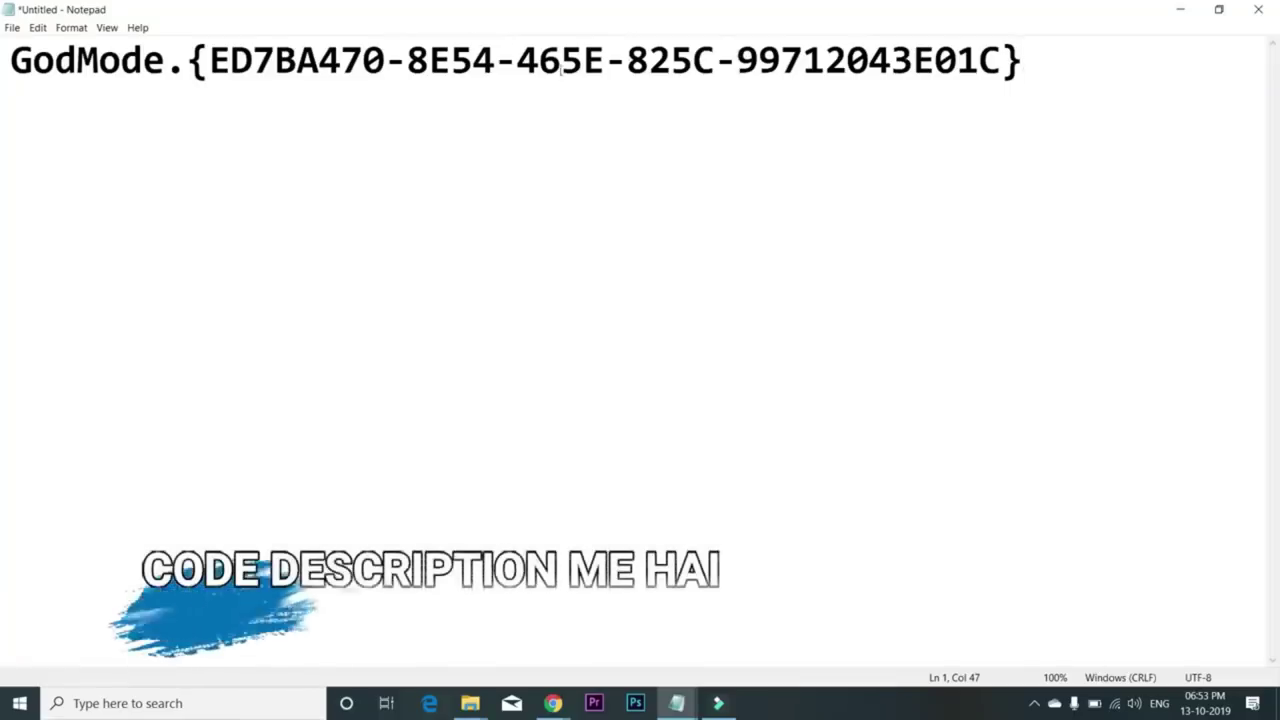
- Copy the whole line GodMode.{ED7BA470-8E54-465E-825C-99712043E01C} from the Notepad document
{"action": "left_click", "coordinate": [1040, 62]}
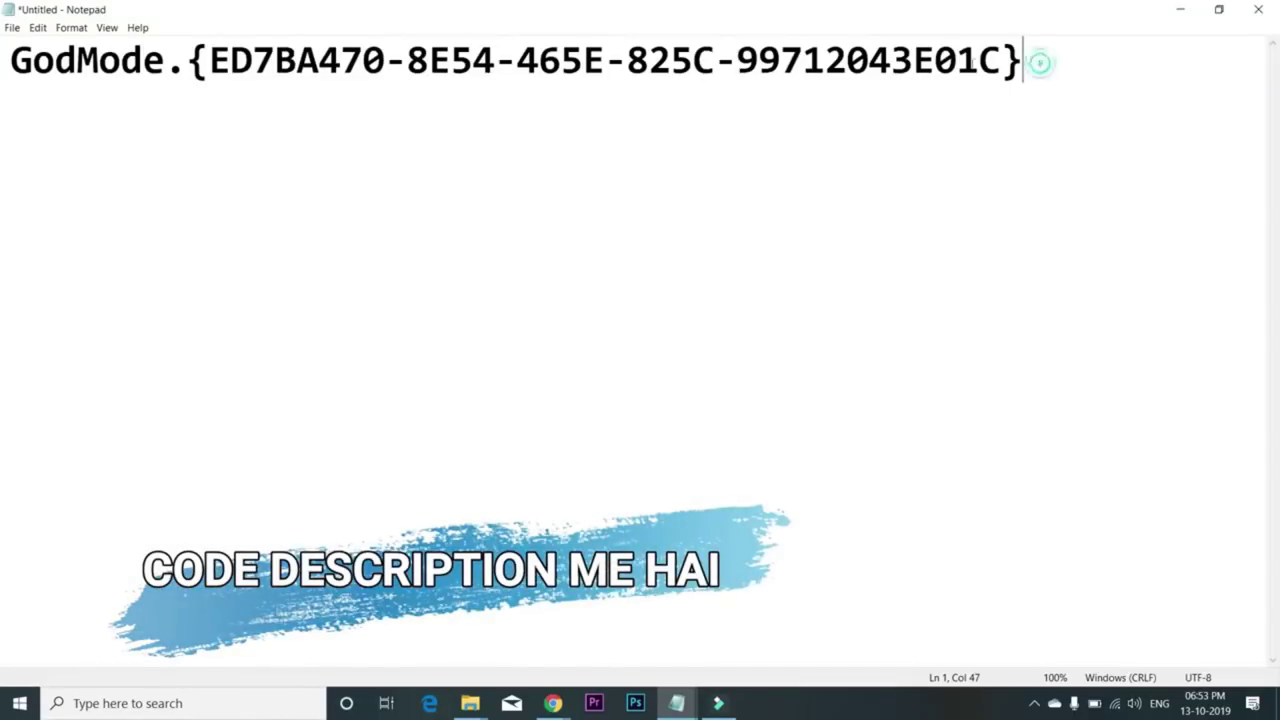
{"action": "left_click_drag", "start_coordinate": [1040, 62], "coordinate": [7, 114]}
{"action": "key", "text": "ctrl+c"}
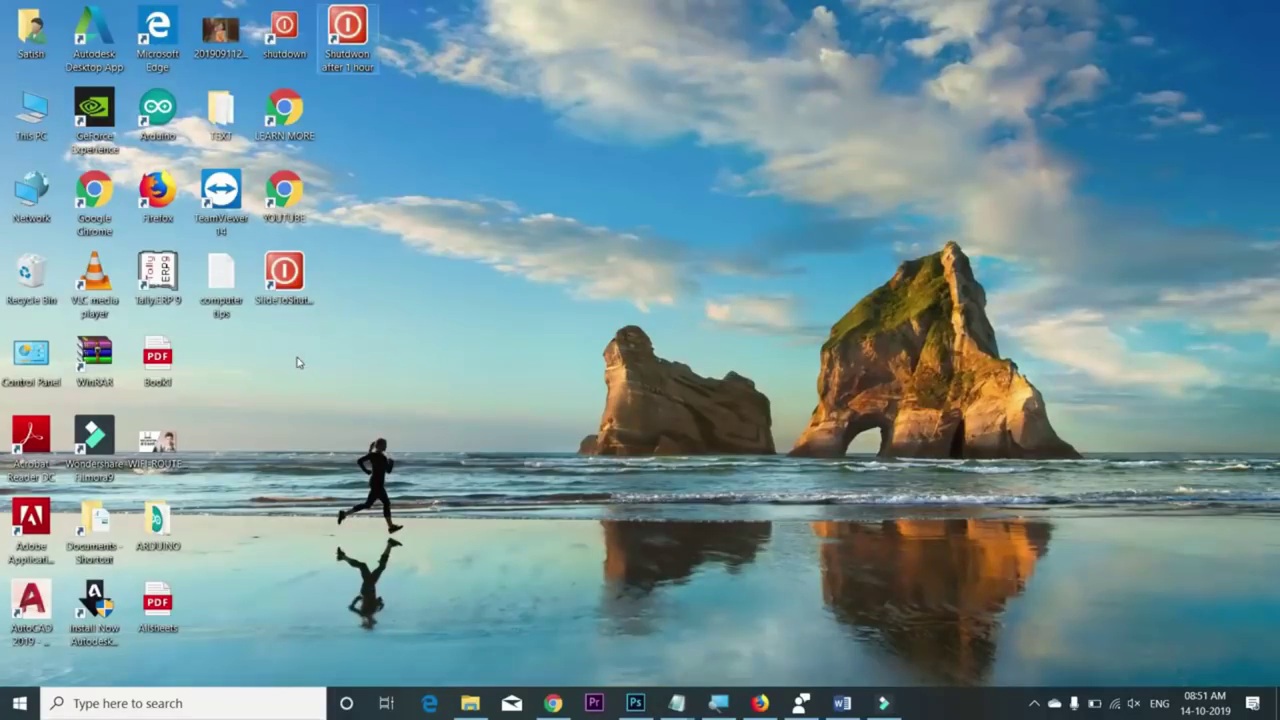
- Create a new desktop folder and name it with the copied code GodMode.{ED7BA470-8E54-465E-825C-99712043E01C}
{"action": "right_click", "coordinate": [505, 276]}
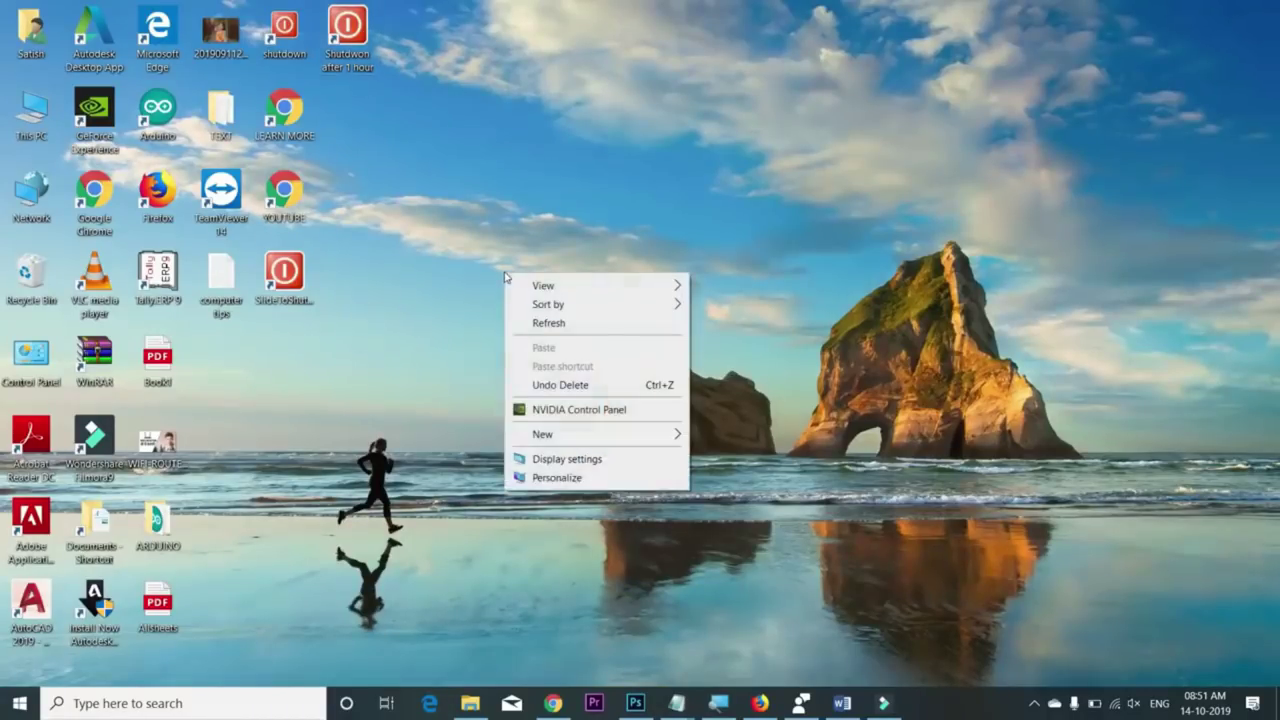
{"action": "mouse_move", "coordinate": [566, 434]}
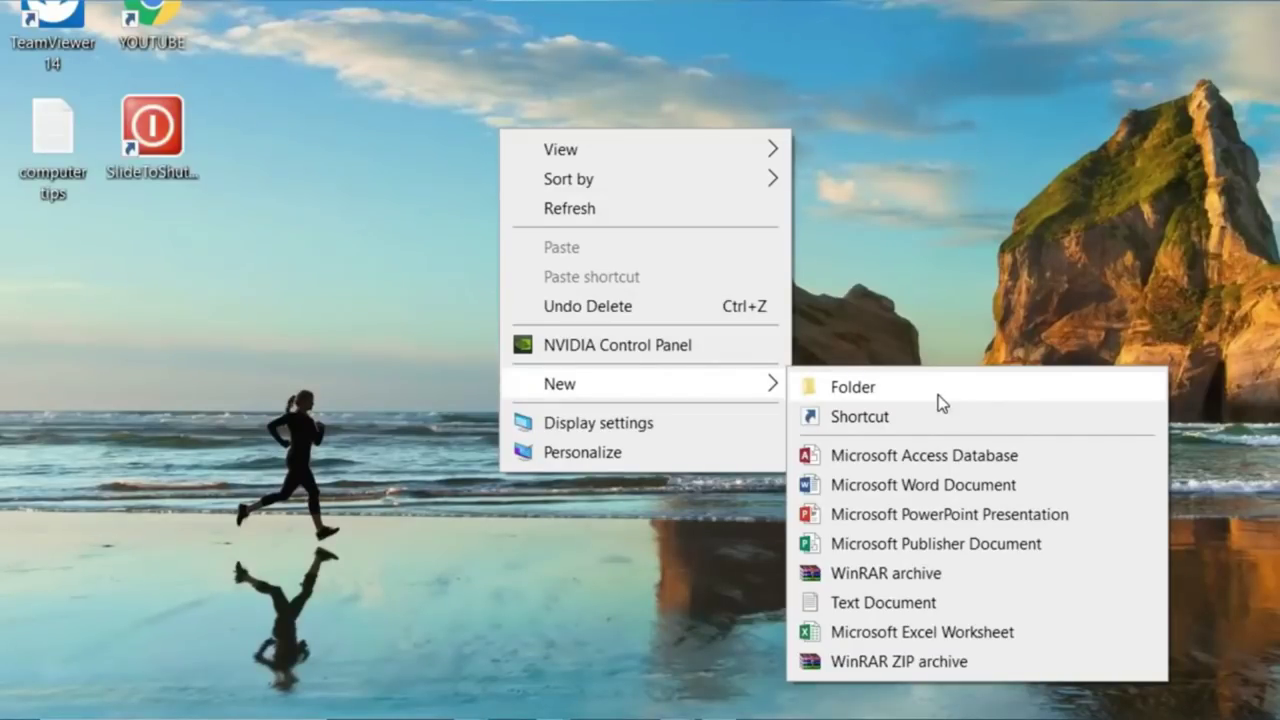
{"action": "left_click", "coordinate": [938, 395]}
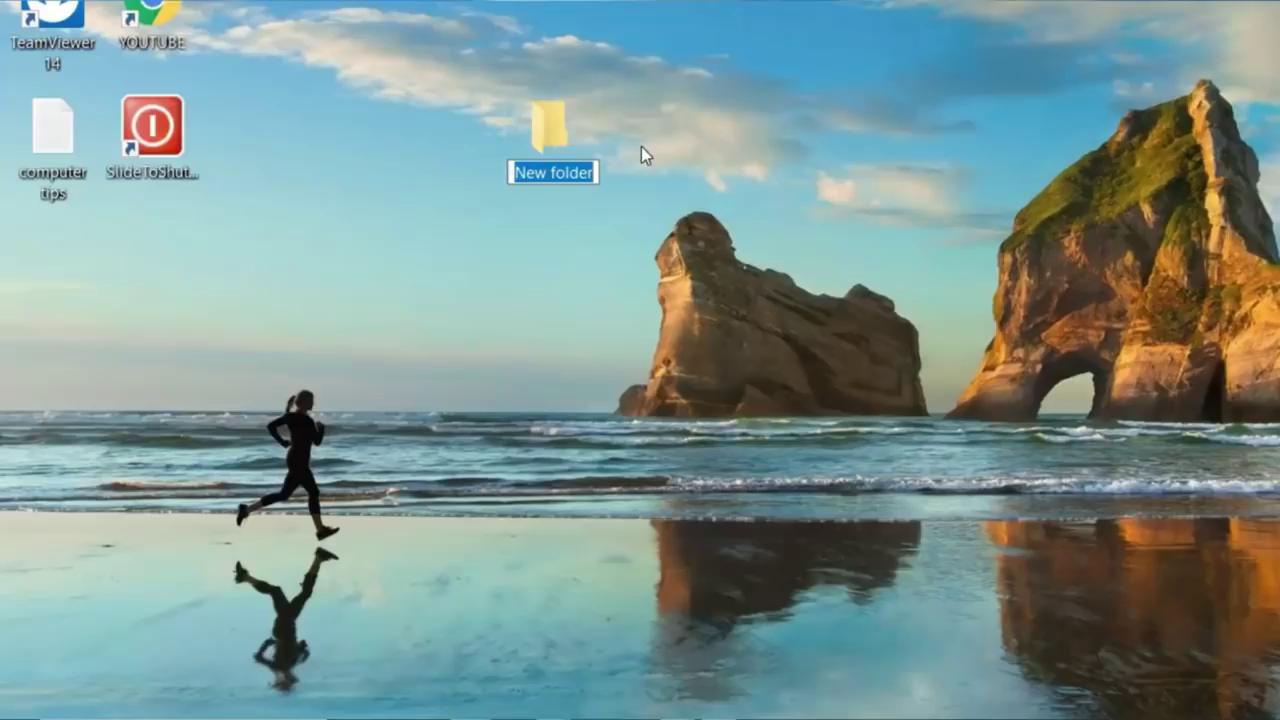
{"action": "key", "text": "ctrl+v"}
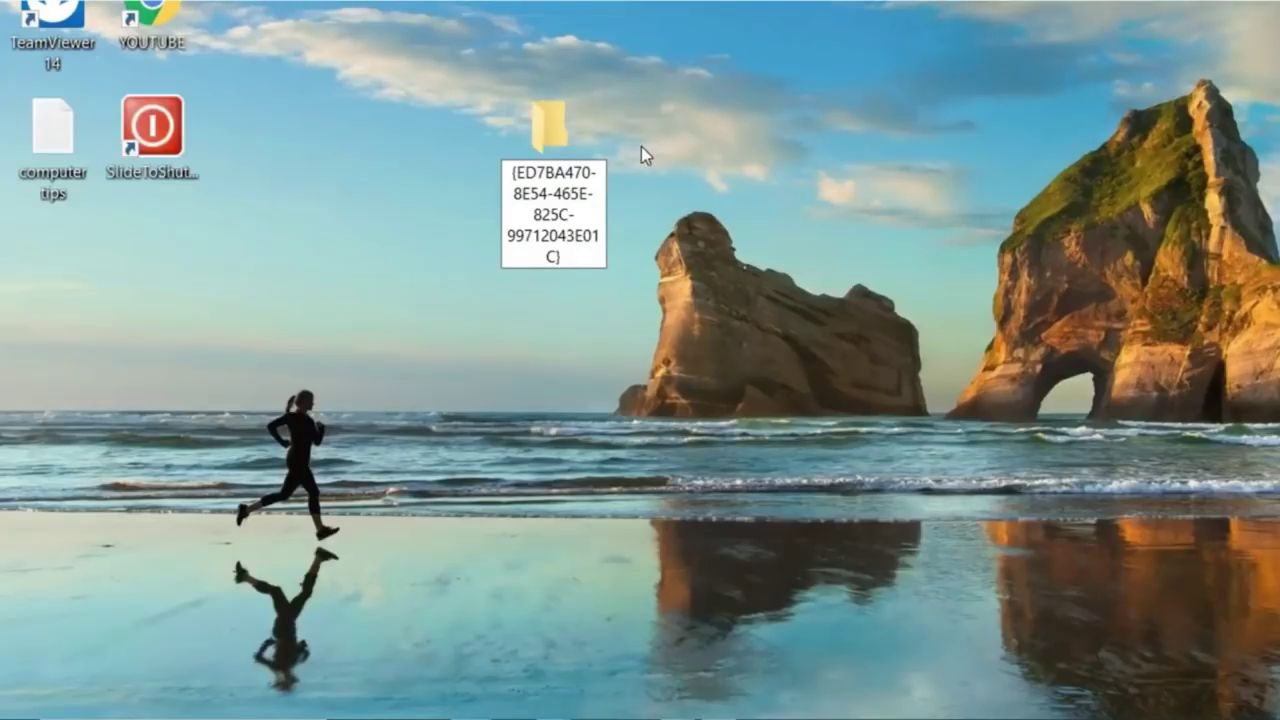
{"action": "key", "text": "Return"}
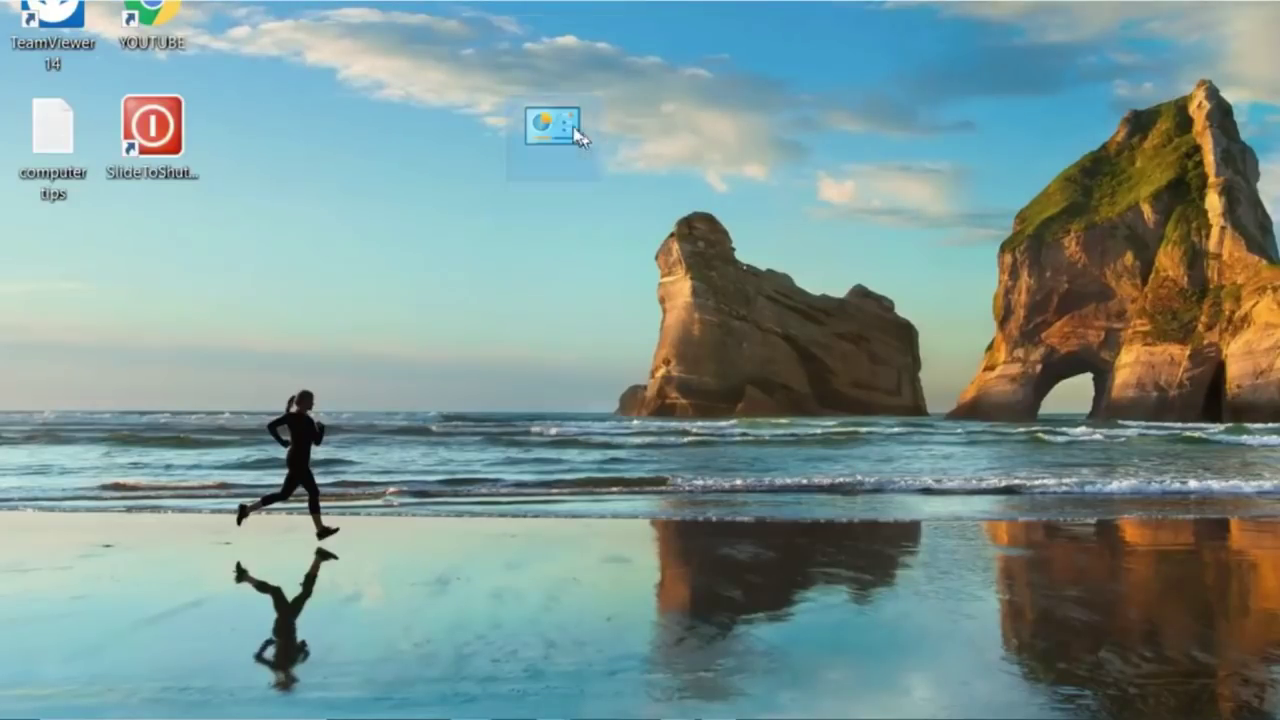
- Place the new GodMode folder below the SlideToShutdown icon on the desktop, open it and close its window
{"action": "left_click_drag", "start_coordinate": [555, 128], "coordinate": [142, 253]}
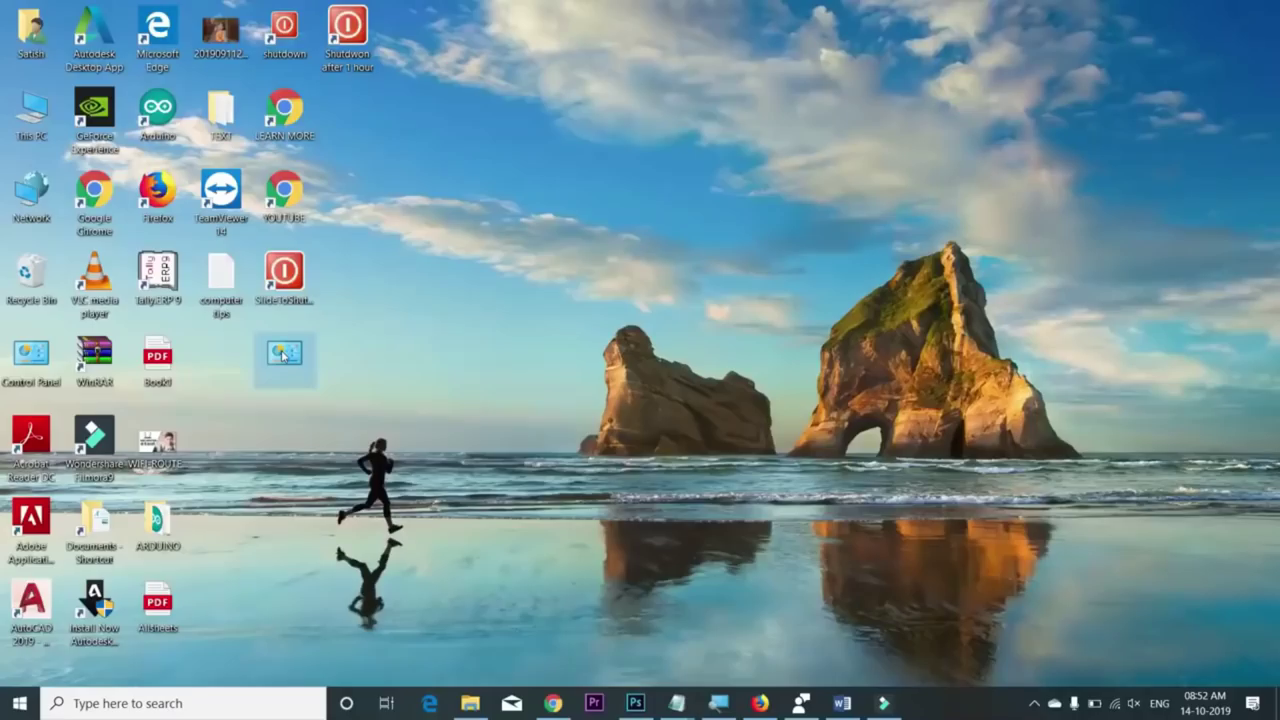
{"action": "double_click", "coordinate": [145, 255]}
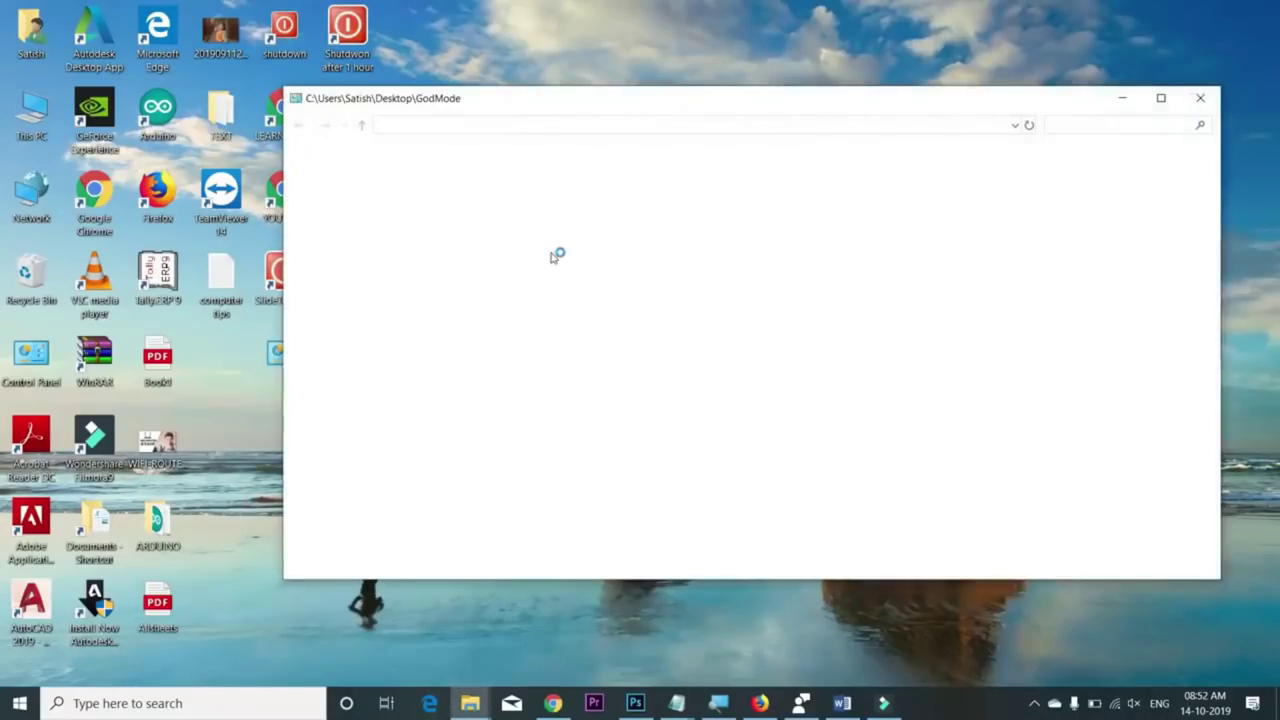
{"action": "left_click", "coordinate": [1203, 98]}
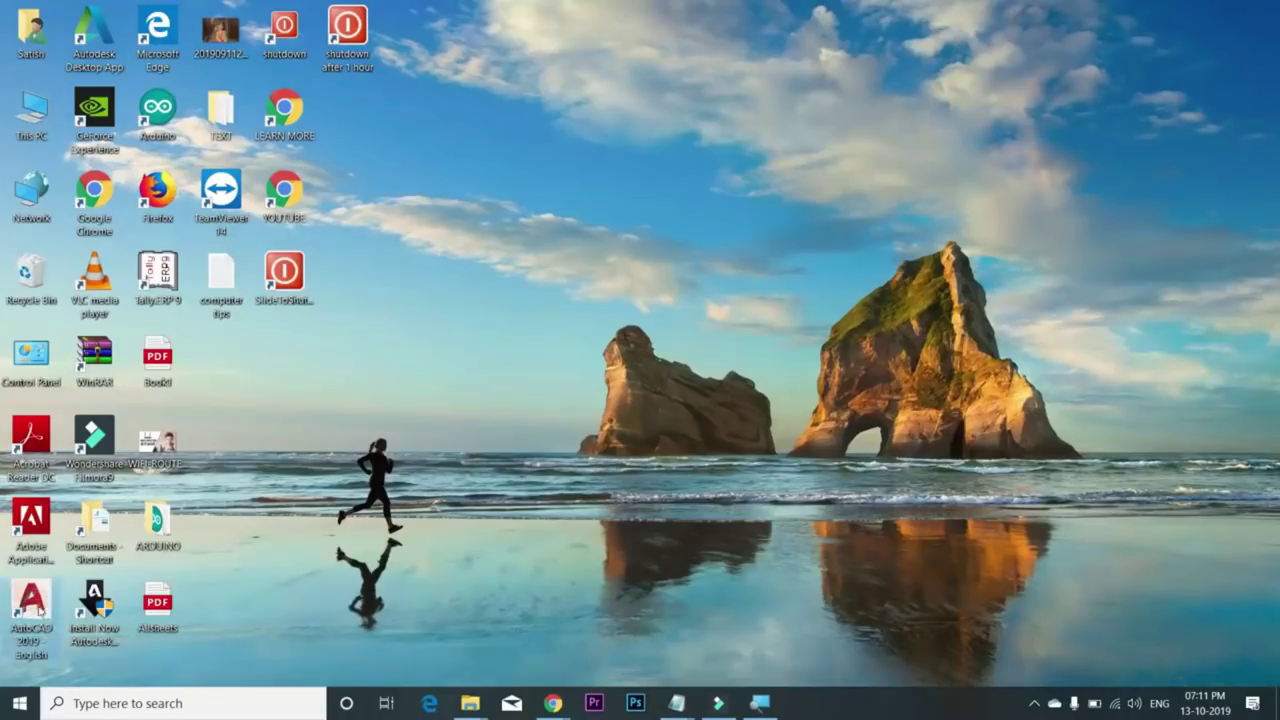
- Assign Ctrl + Alt + A as the shortcut key in the properties of the Tally.ERP 9 desktop shortcut
{"action": "left_click", "coordinate": [31, 605]}
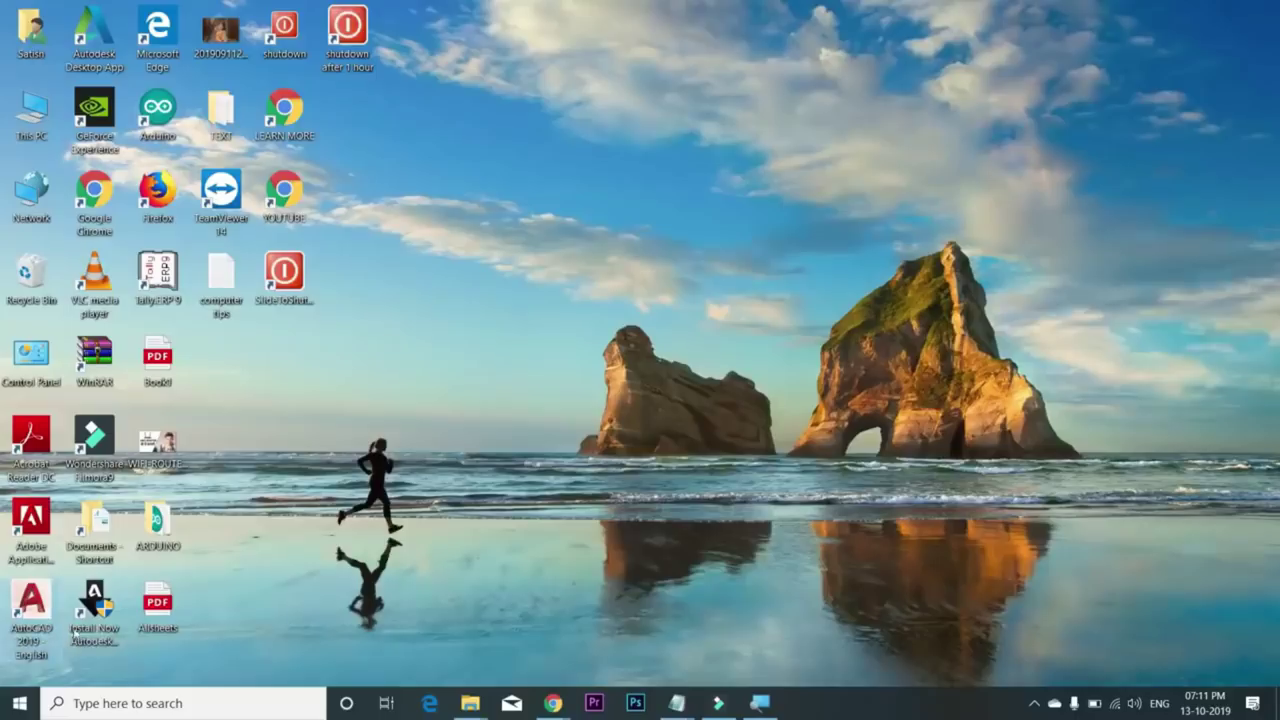
{"action": "right_click", "coordinate": [164, 285]}
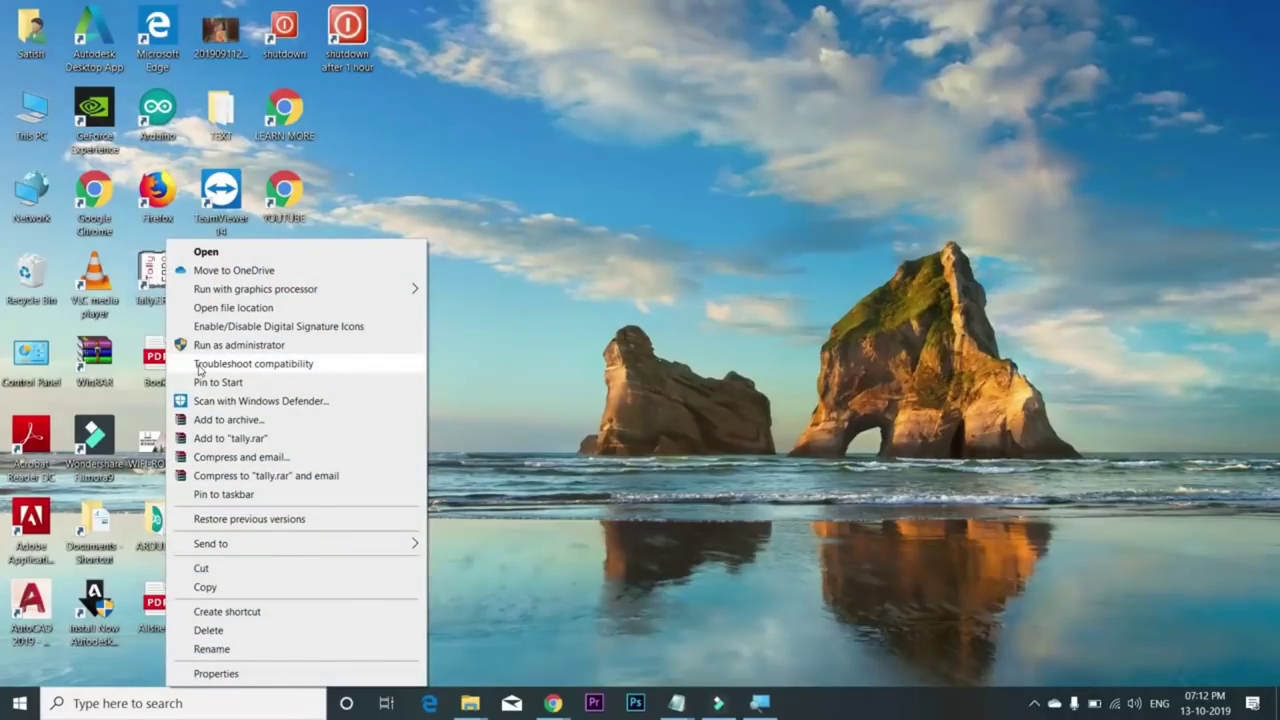
{"action": "left_click", "coordinate": [258, 673]}
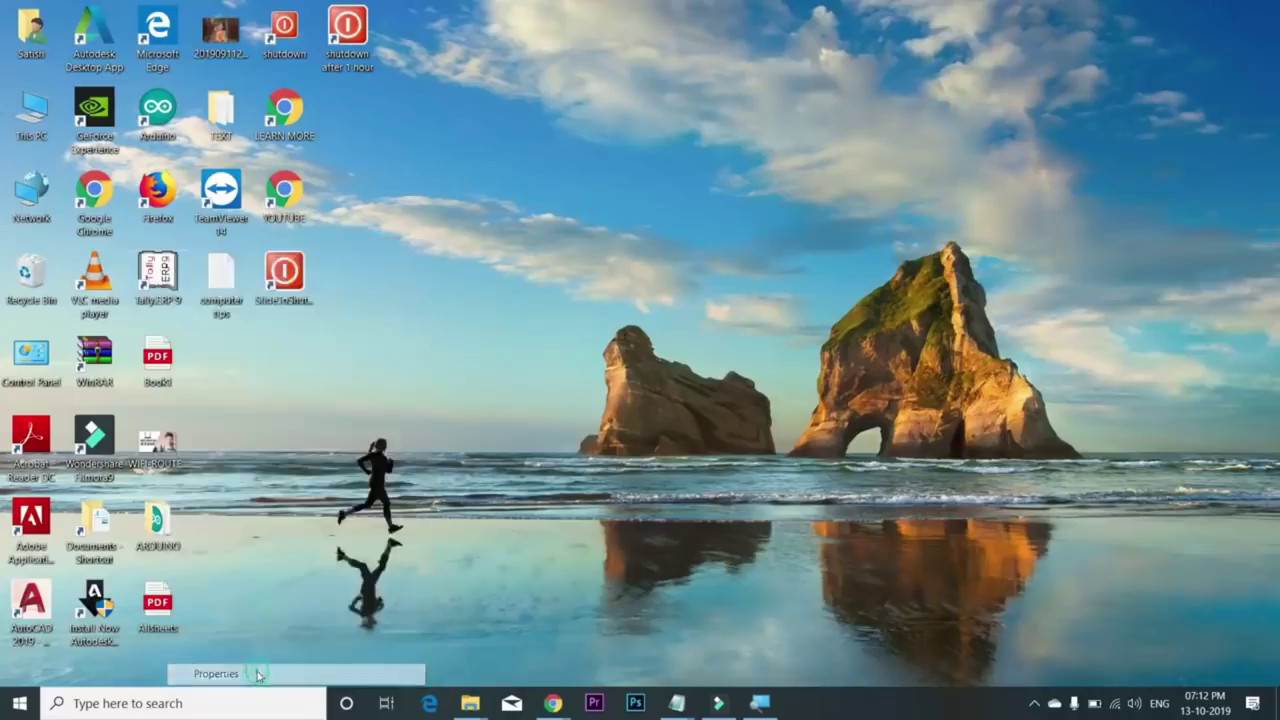
{"action": "left_click_drag", "start_coordinate": [366, 262], "coordinate": [670, 173]}
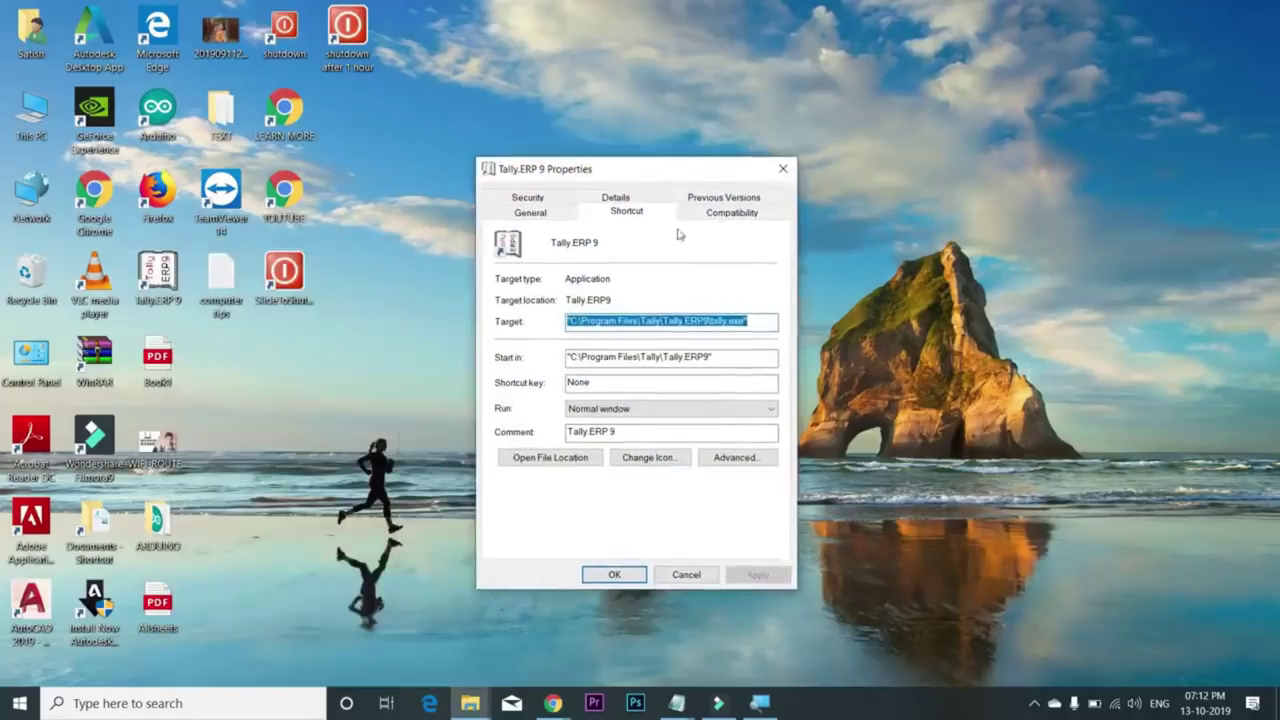
{"action": "left_click", "coordinate": [591, 383]}
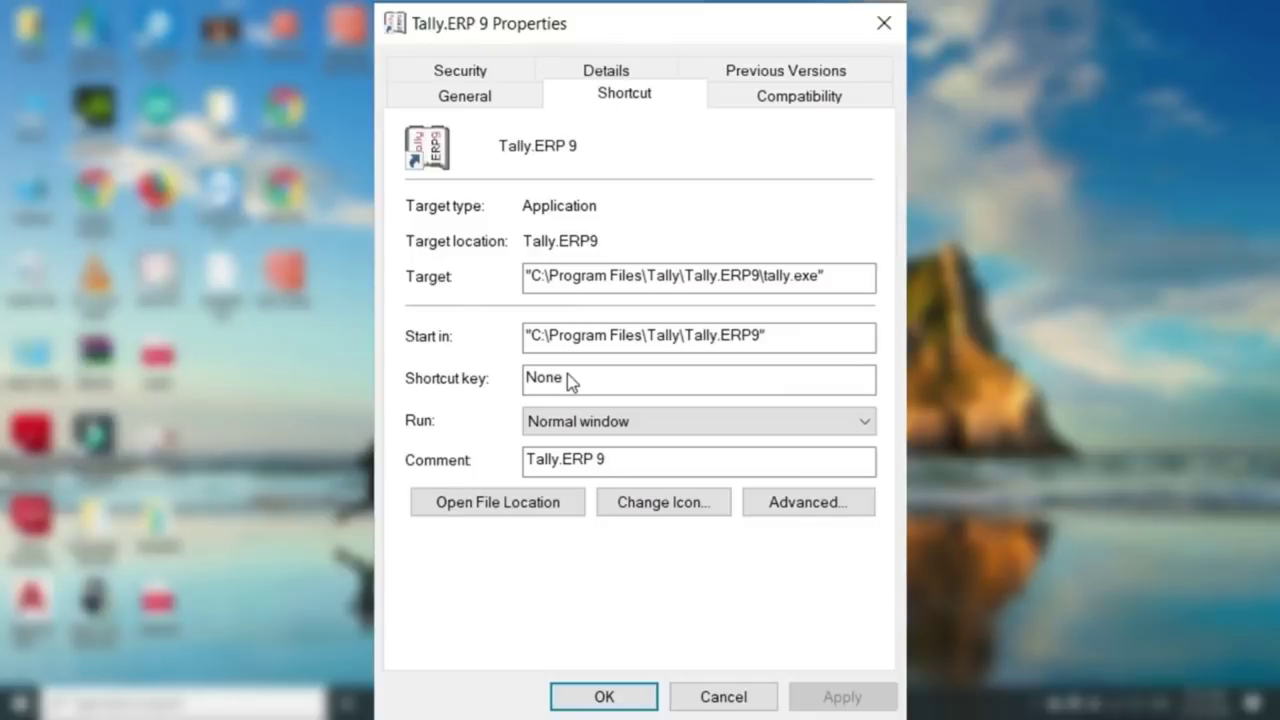
{"action": "key", "text": "ctrl+alt"}
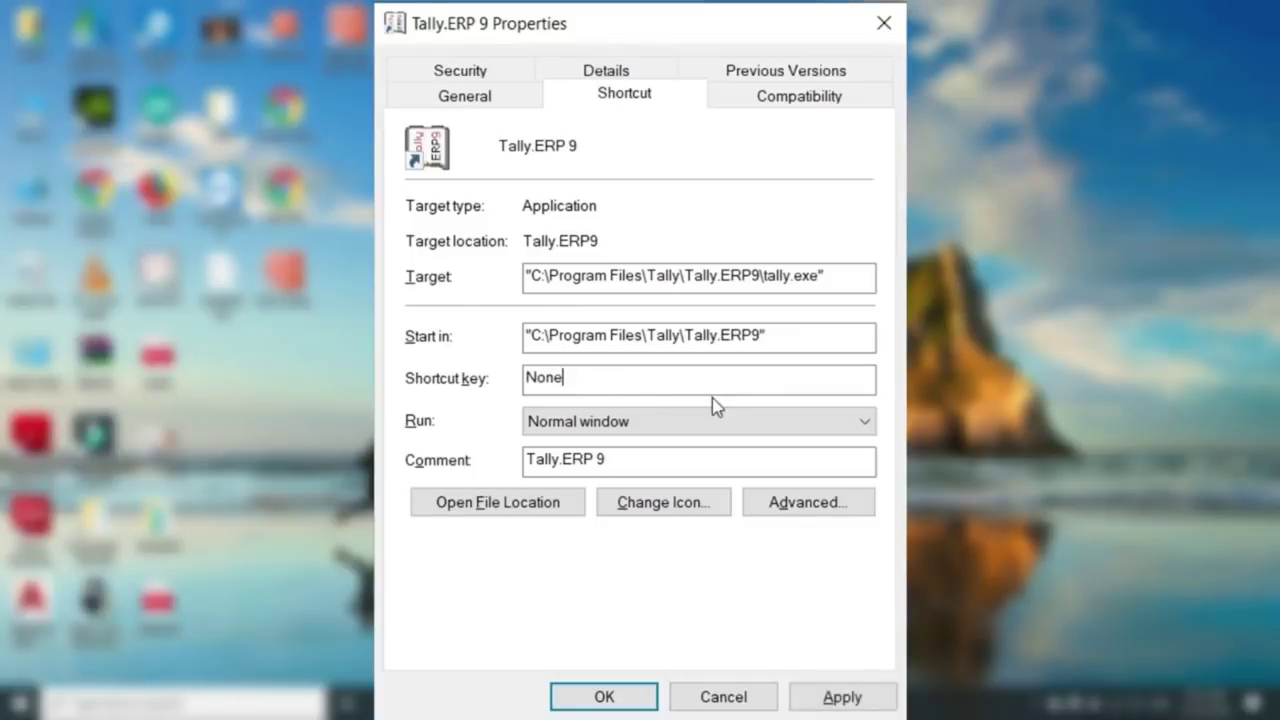
{"action": "key", "text": "ctrl+alt"}
{"action": "key", "text": "ctrl+alt+a"}
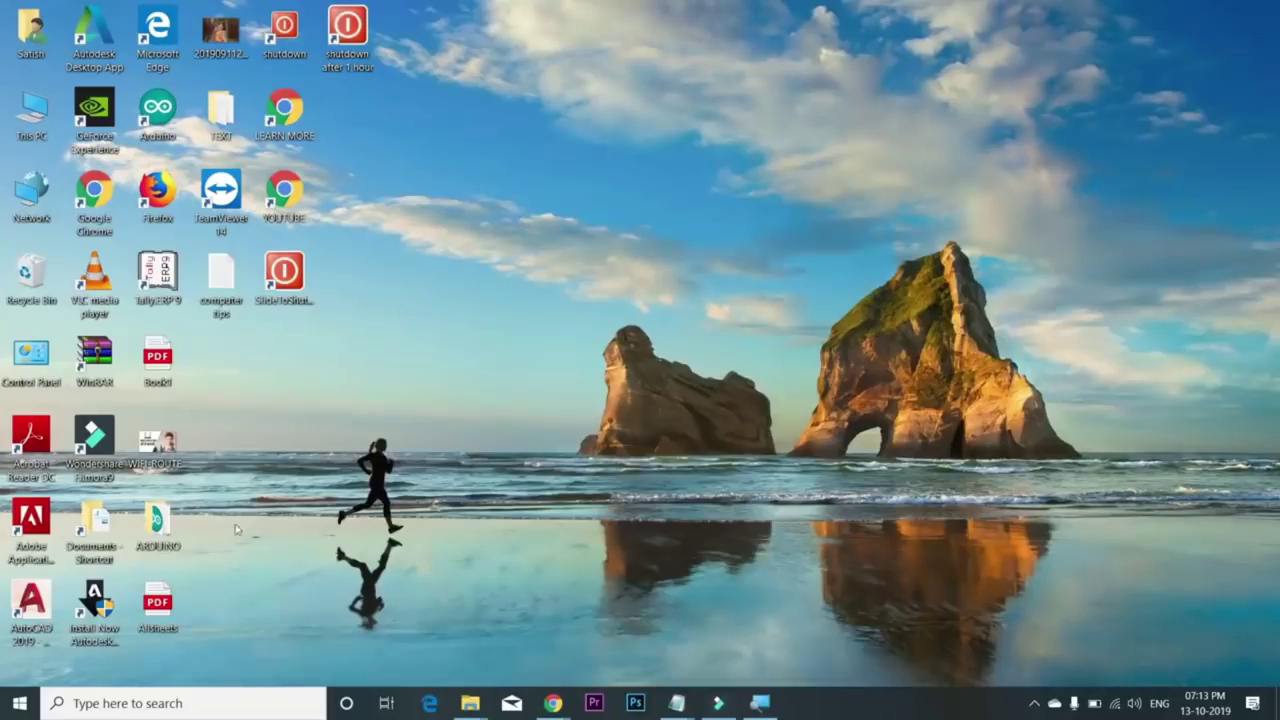
- Open the file location of Adobe Premiere Pro CC 2015 from the Start program list
{"action": "left_click", "coordinate": [19, 703]}
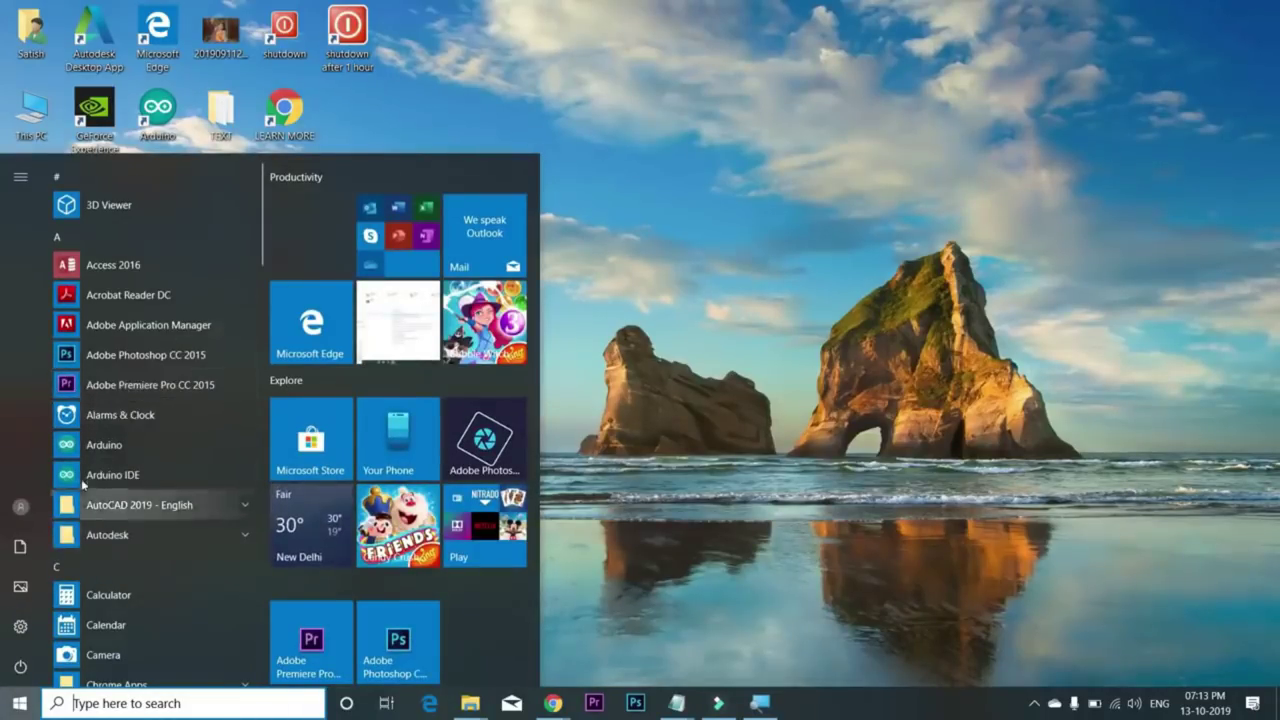
{"action": "right_click", "coordinate": [103, 392]}
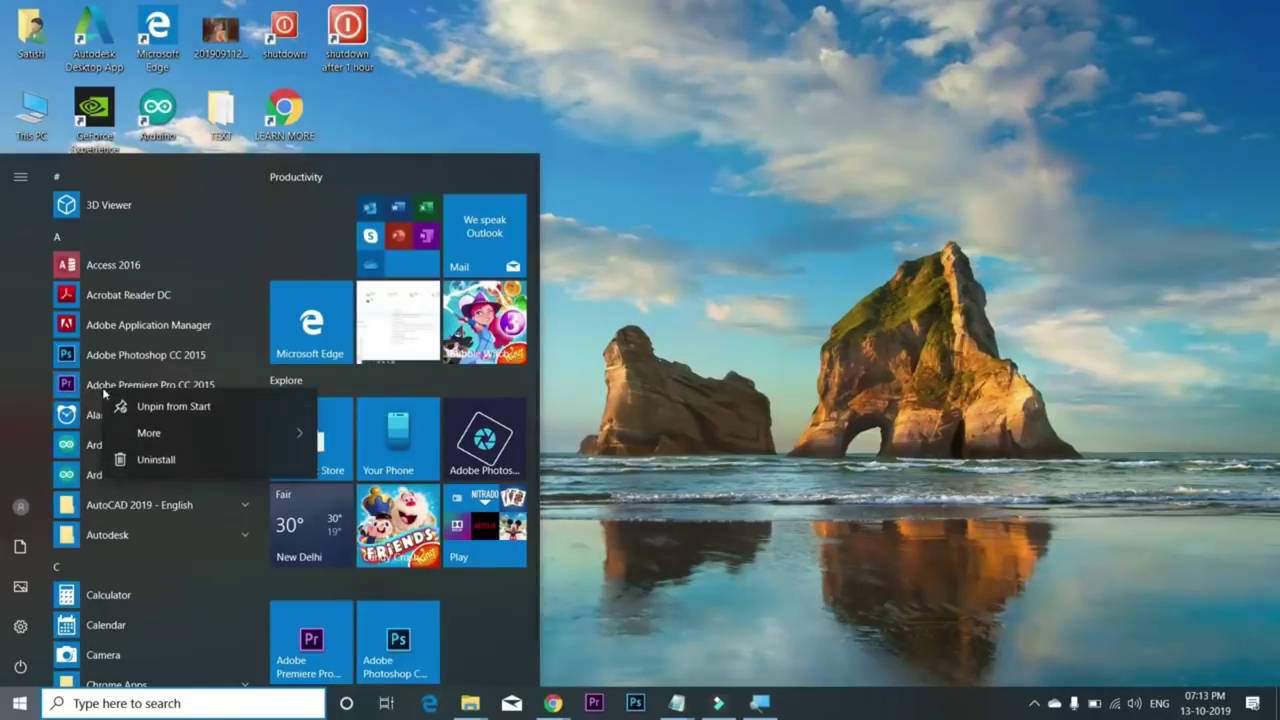
{"action": "mouse_move", "coordinate": [180, 431]}
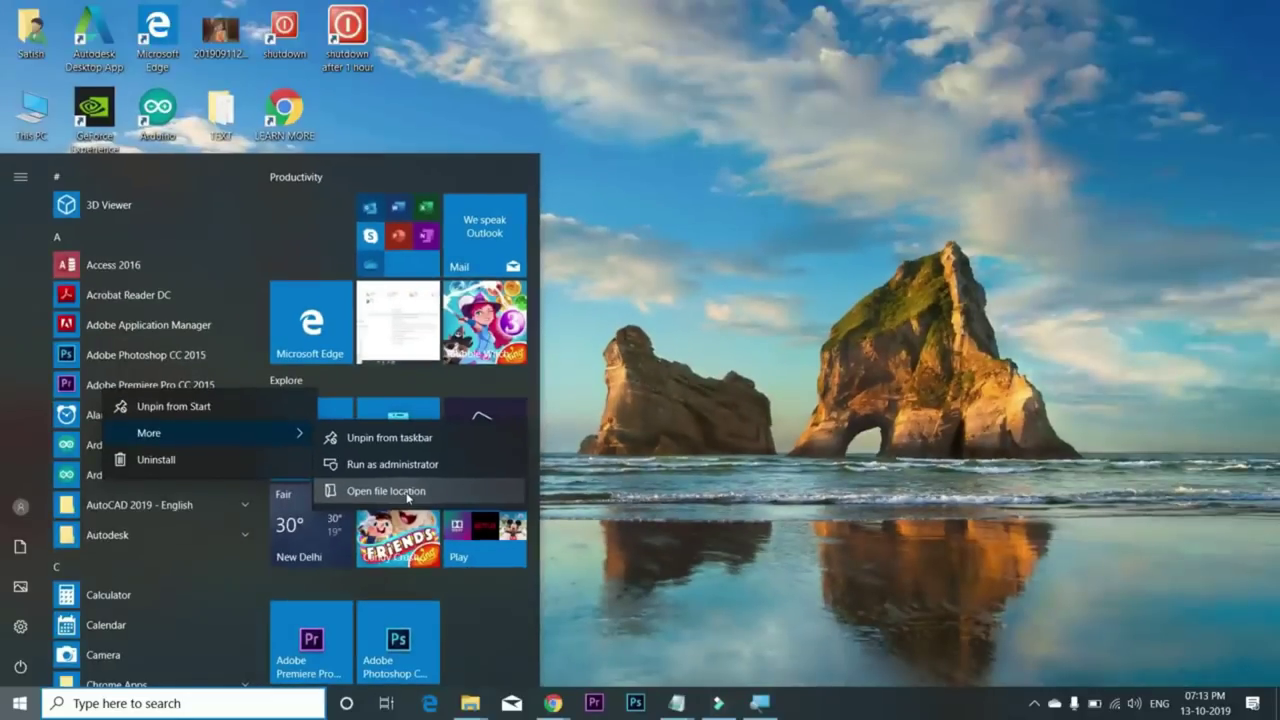
{"action": "left_click", "coordinate": [386, 491]}
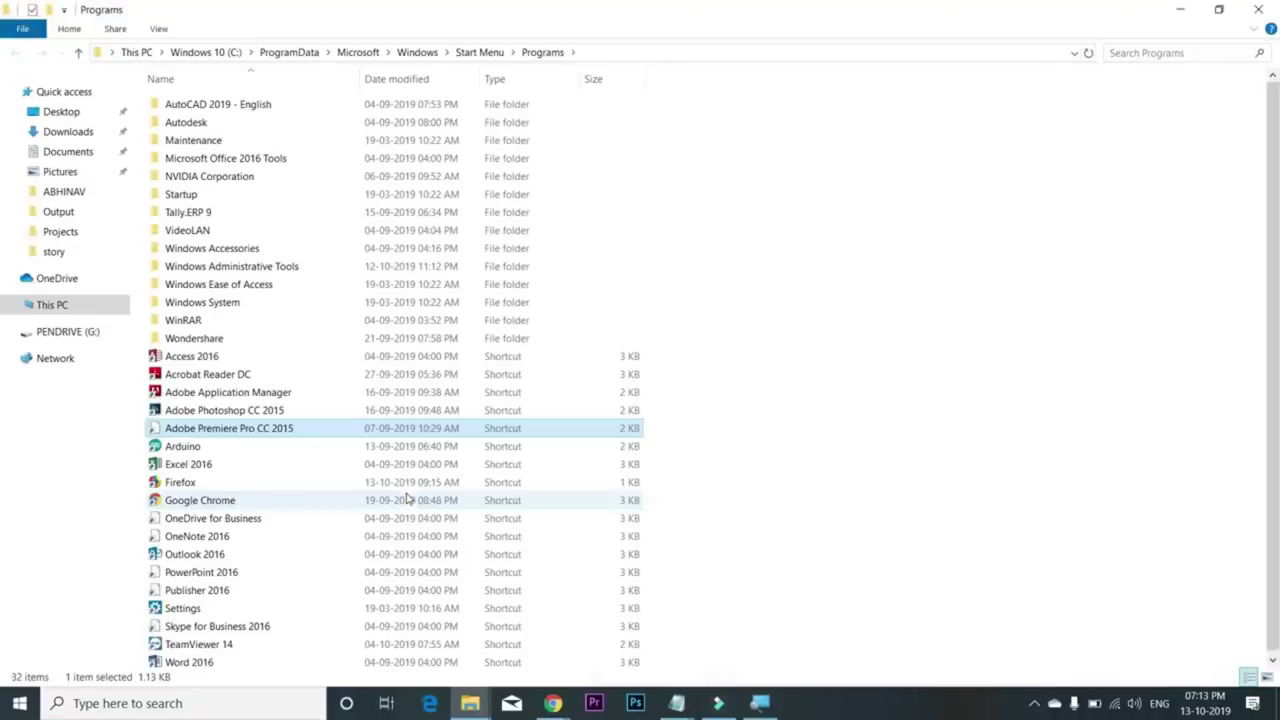
- Open the properties of the Adobe Premiere Pro CC 2015 shortcut, go to its Shortcut key setting and close the dialog
{"action": "right_click", "coordinate": [224, 433]}
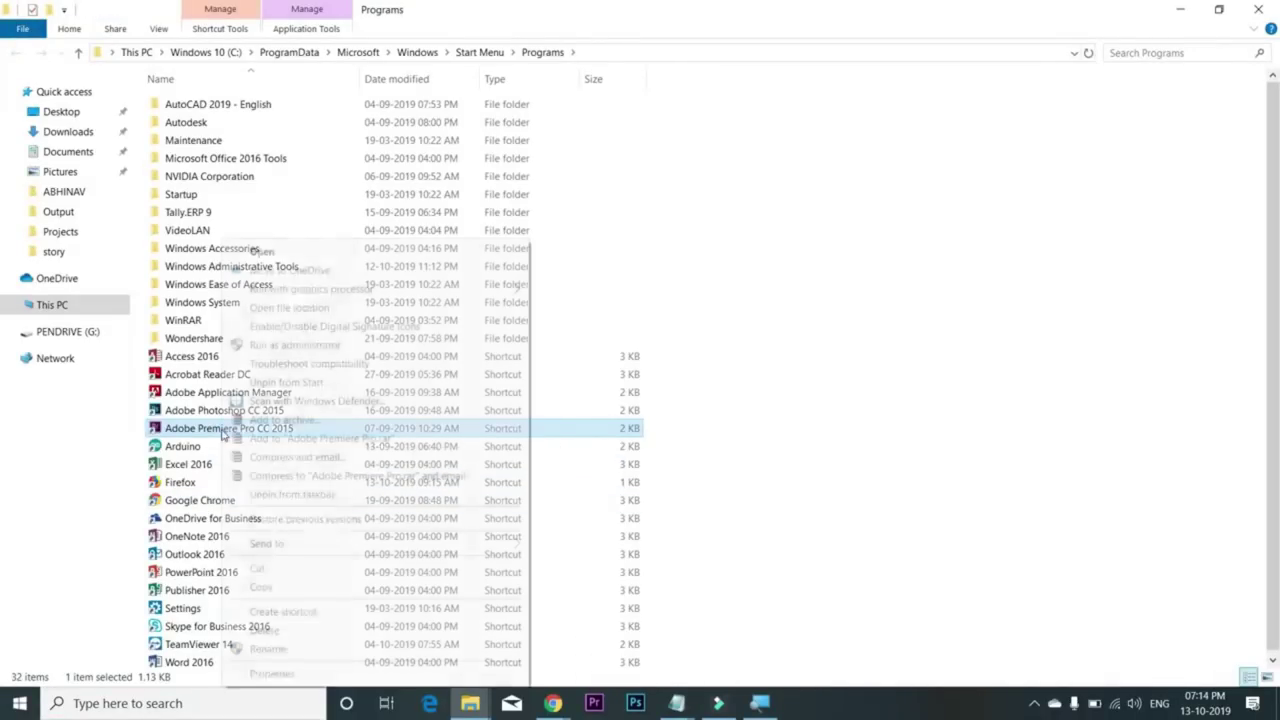
{"action": "left_click", "coordinate": [273, 673]}
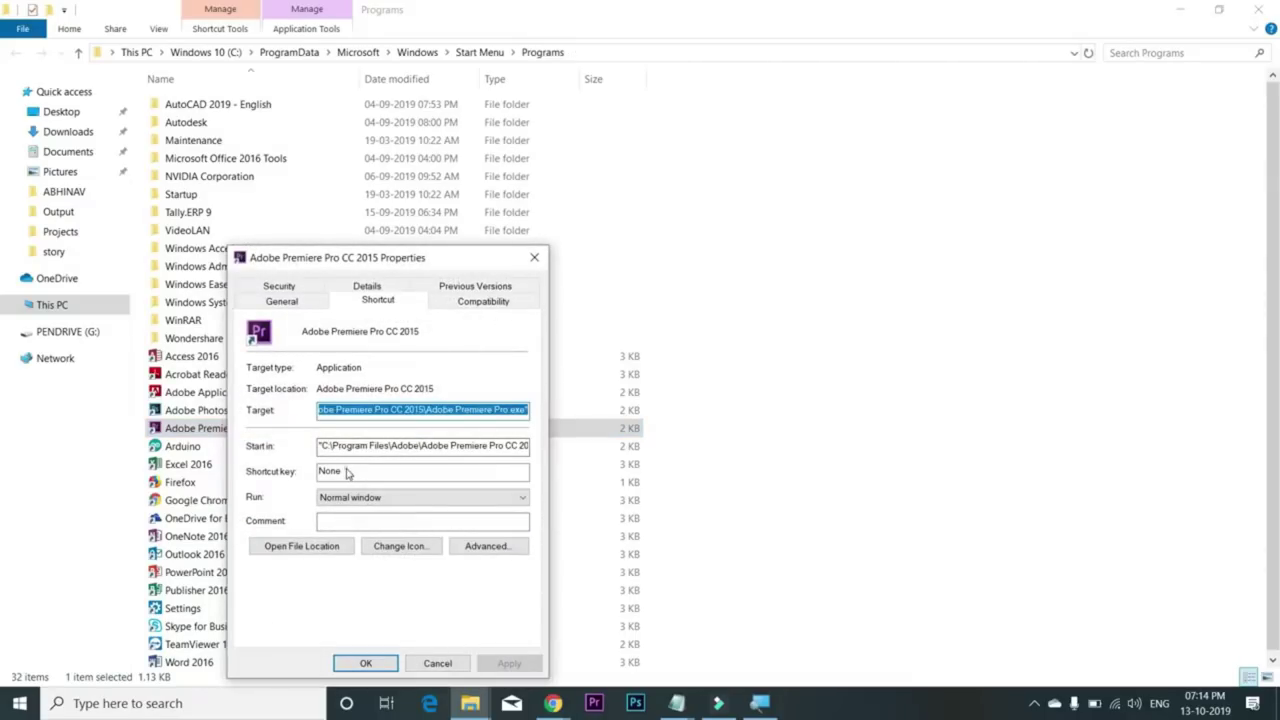
{"action": "left_click", "coordinate": [347, 473]}
{"action": "key", "text": "Escape"}
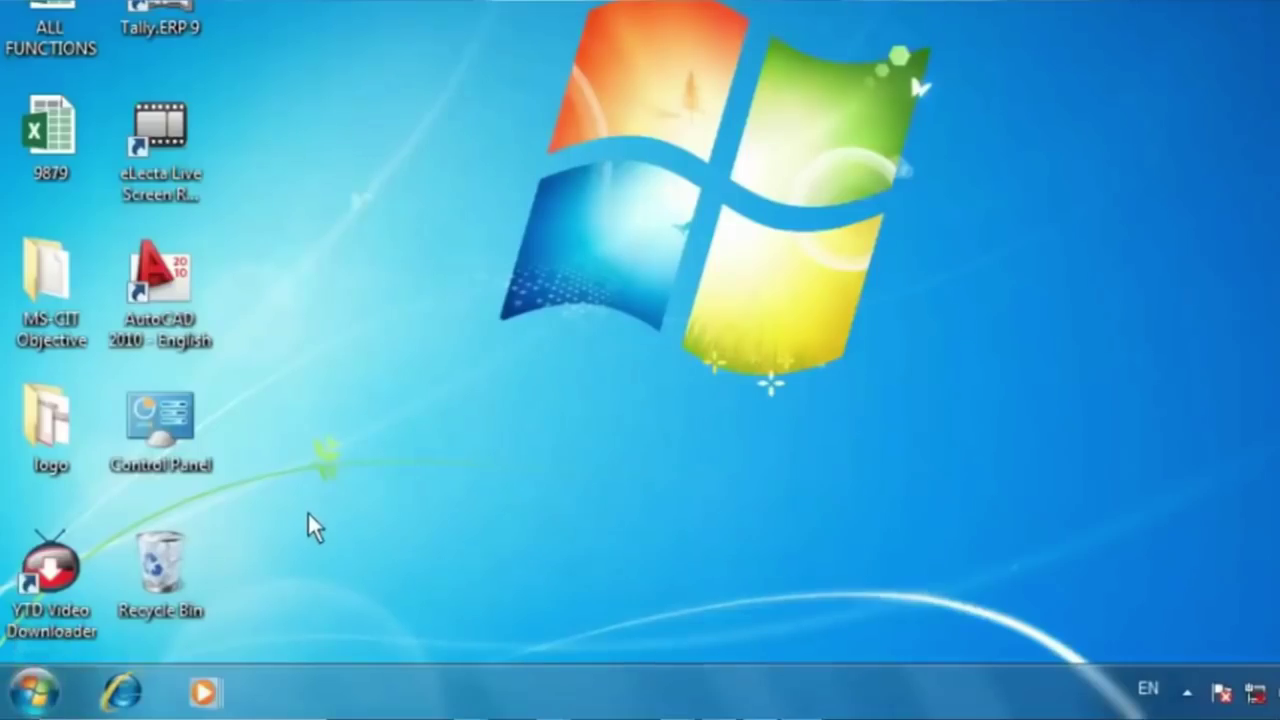
- Open the Command Prompt through Run and launch Local Users and Groups with the command lusrmgr
{"action": "key", "text": "super+r"}
{"action": "type", "text": "c"}
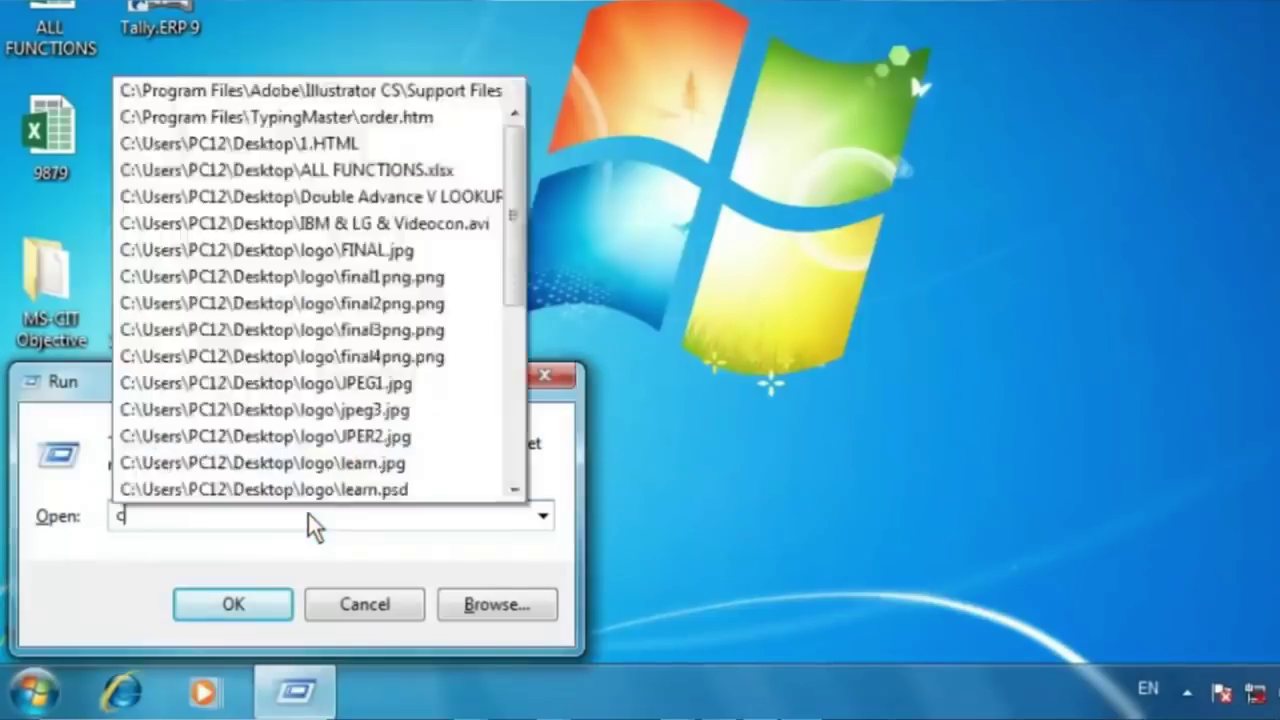
{"action": "key", "text": "Escape"}
{"action": "key", "text": "Escape"}
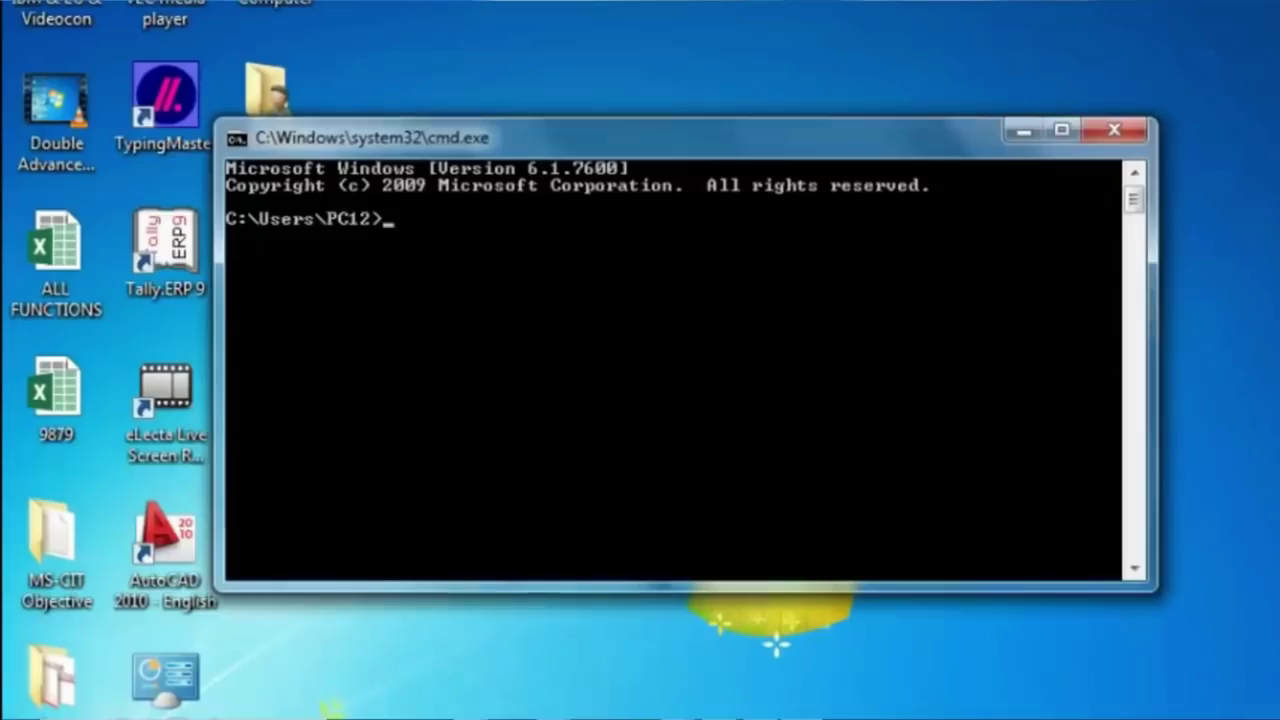
{"action": "type", "text": "lusrmgr"}
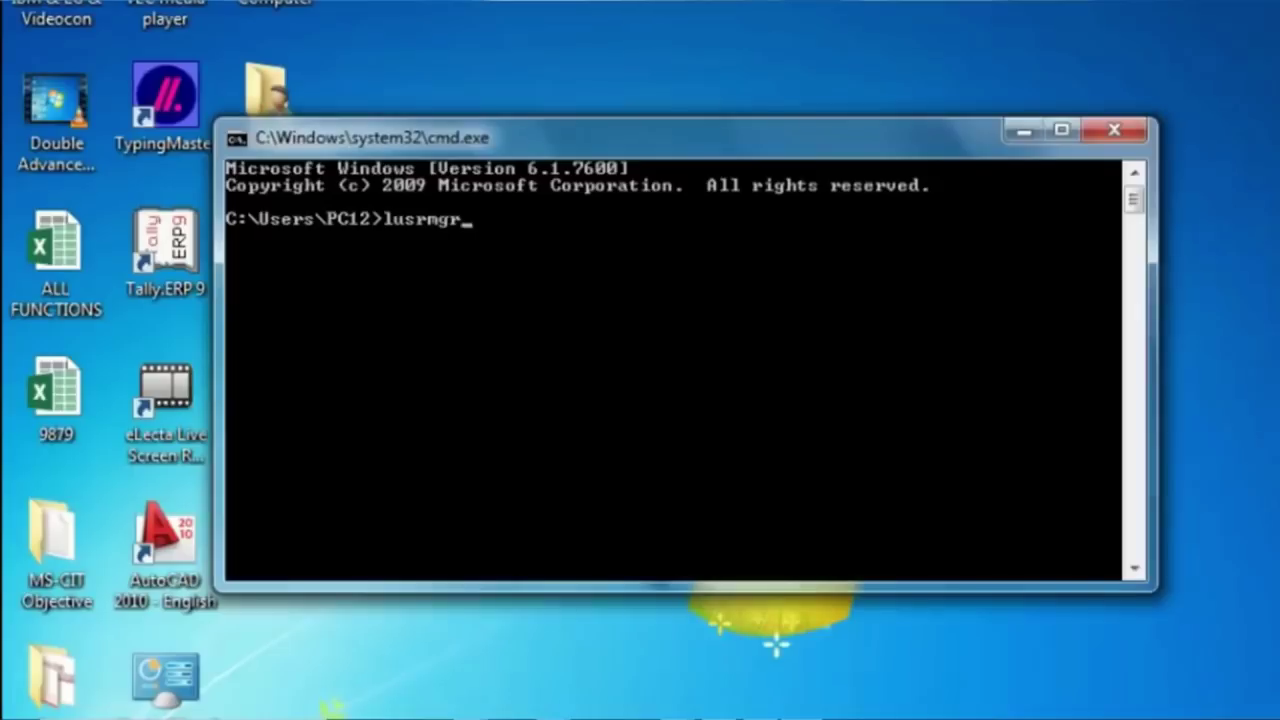
{"action": "key", "text": "Return"}
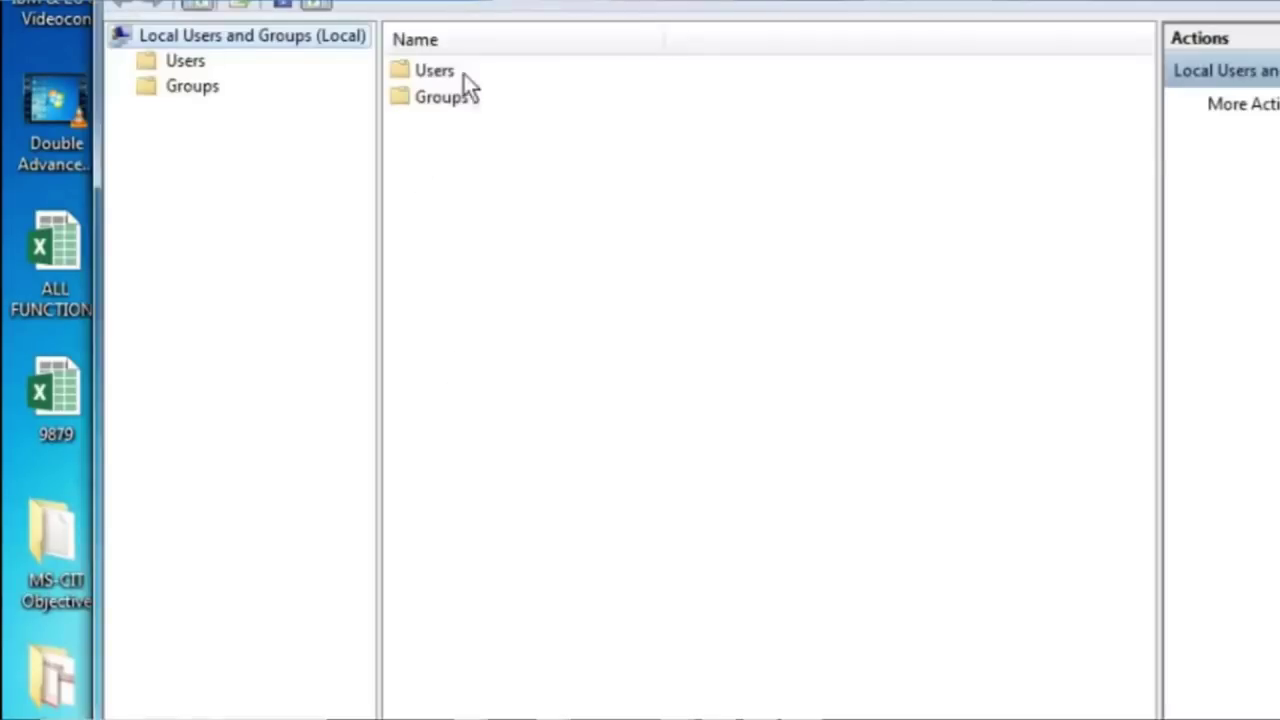
- In the Users folder, reset the PC12 account's password, leaving the new and confirm password fields blank
{"action": "left_click", "coordinate": [450, 72]}
{"action": "double_click", "coordinate": [449, 70]}
{"action": "left_click", "coordinate": [472, 74]}
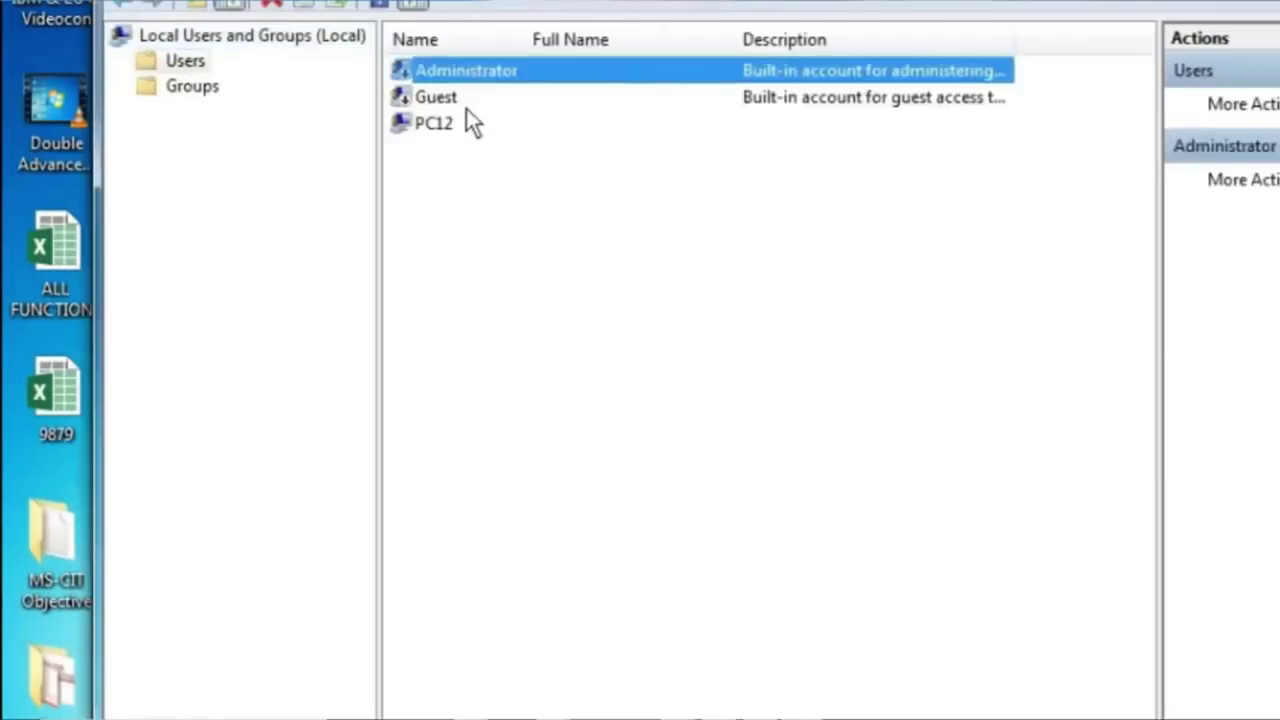
{"action": "left_click", "coordinate": [465, 122]}
{"action": "right_click", "coordinate": [468, 132]}
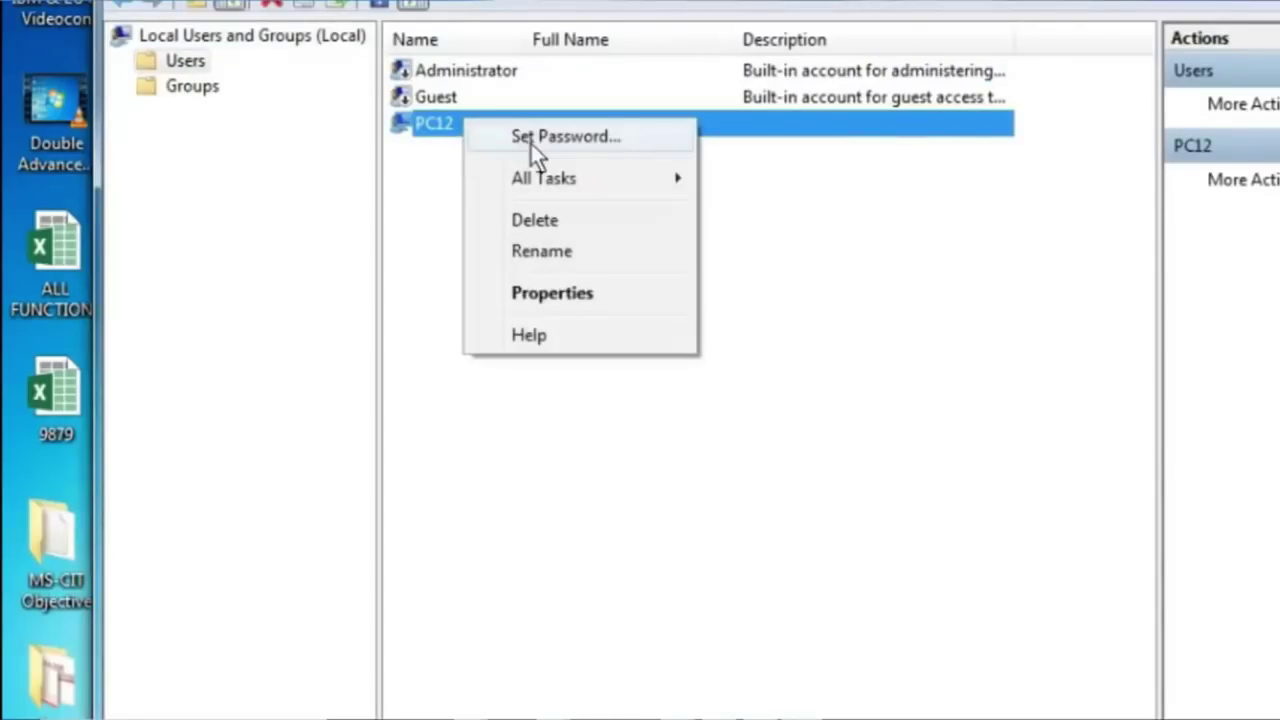
{"action": "left_click", "coordinate": [534, 137]}
{"action": "left_click", "coordinate": [657, 553]}
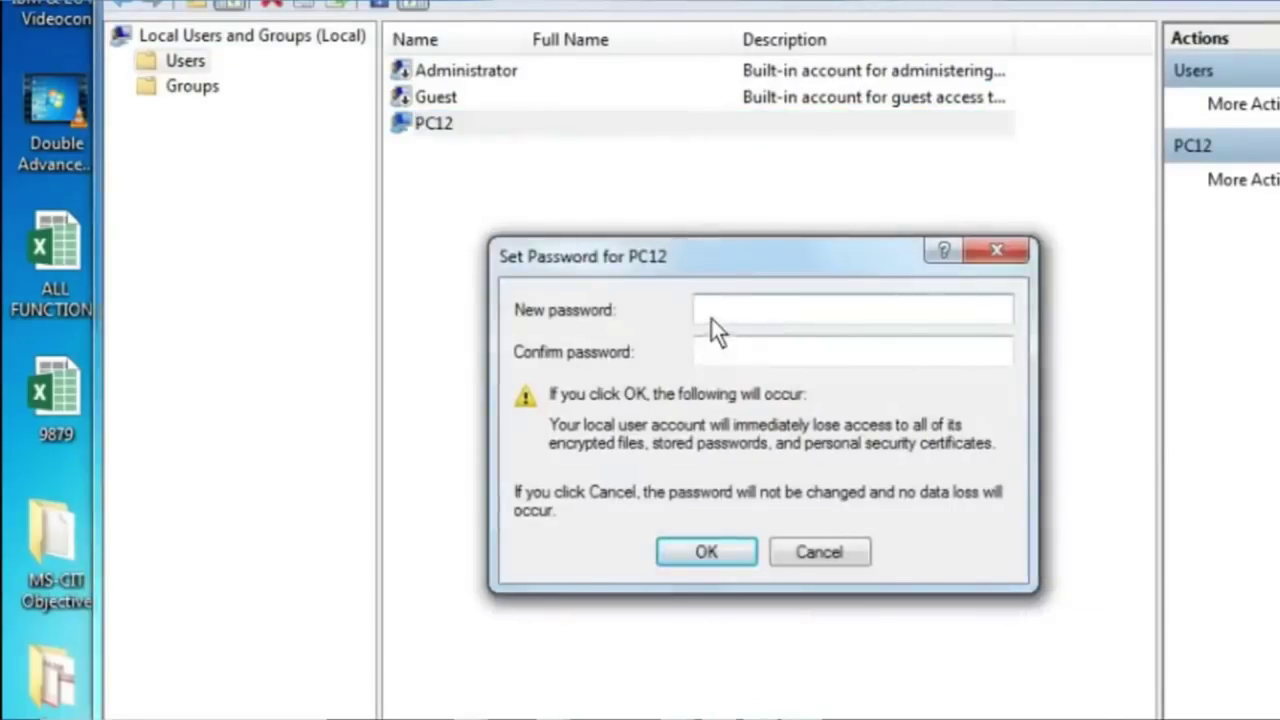
{"action": "left_click", "coordinate": [697, 552]}
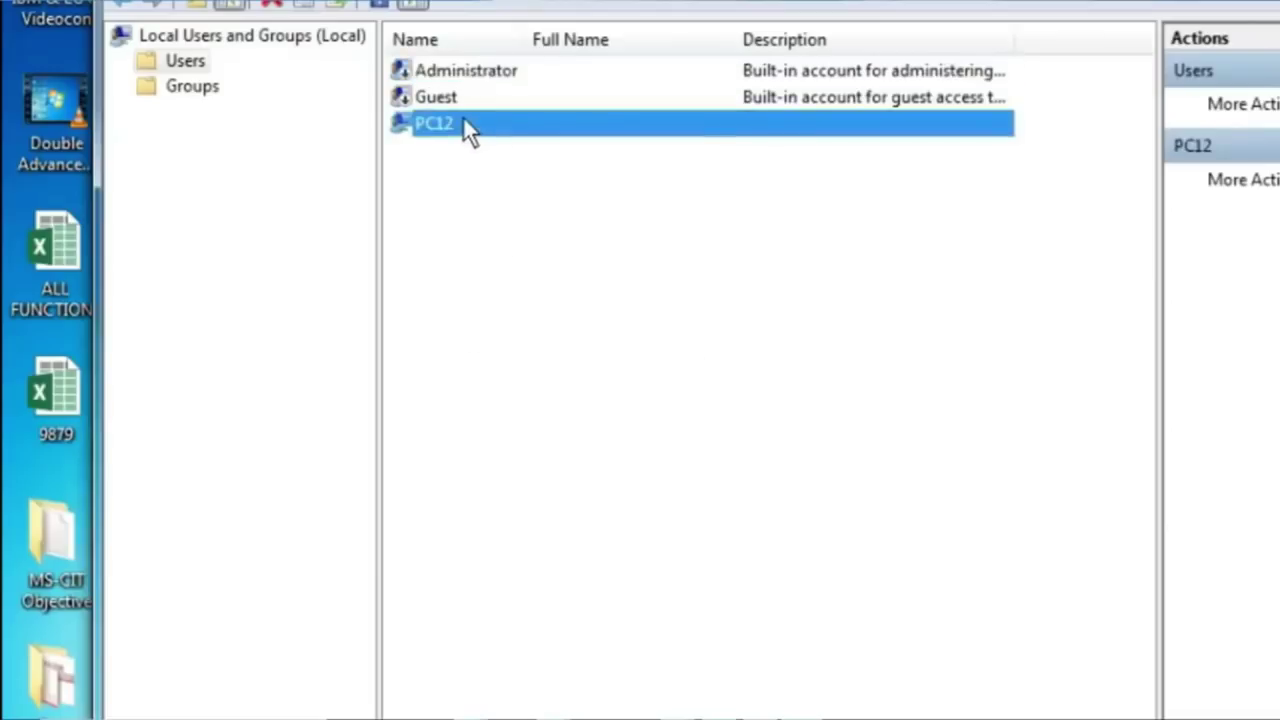
- Start another password reset for the PC12 account and proceed past the data loss warning
{"action": "right_click", "coordinate": [463, 117]}
{"action": "left_click", "coordinate": [534, 144]}
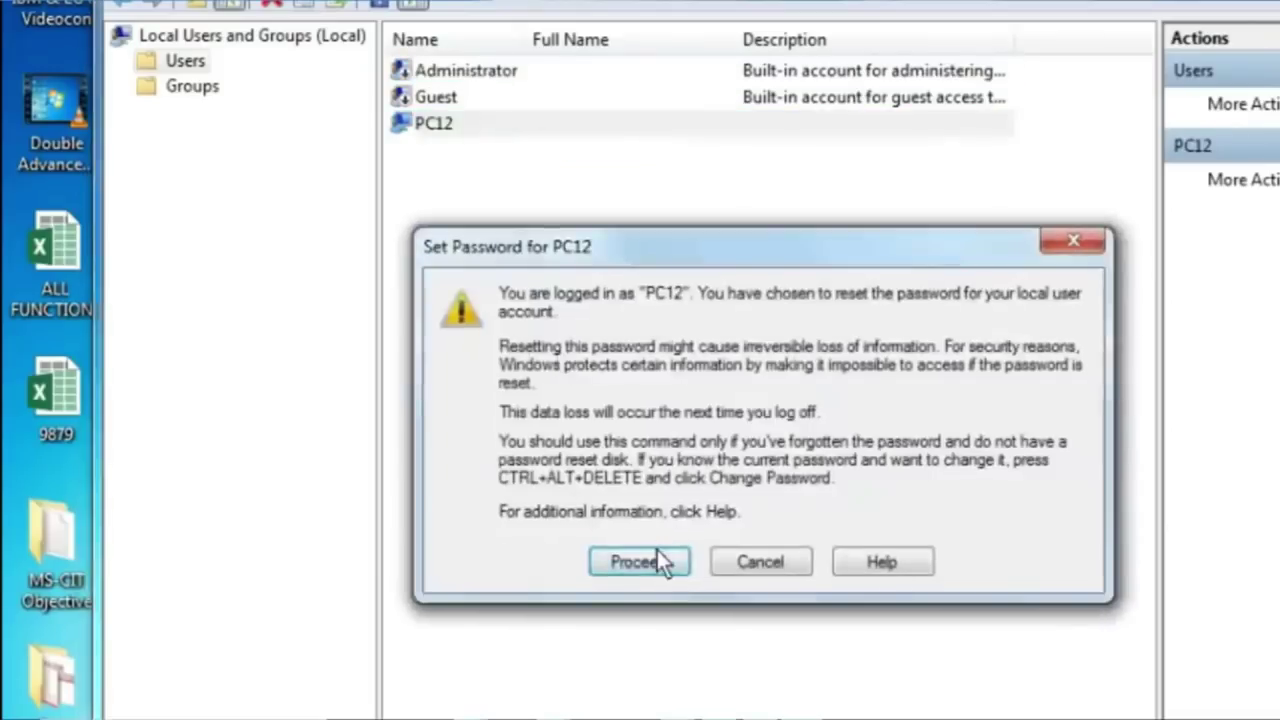
{"action": "left_click", "coordinate": [656, 553]}
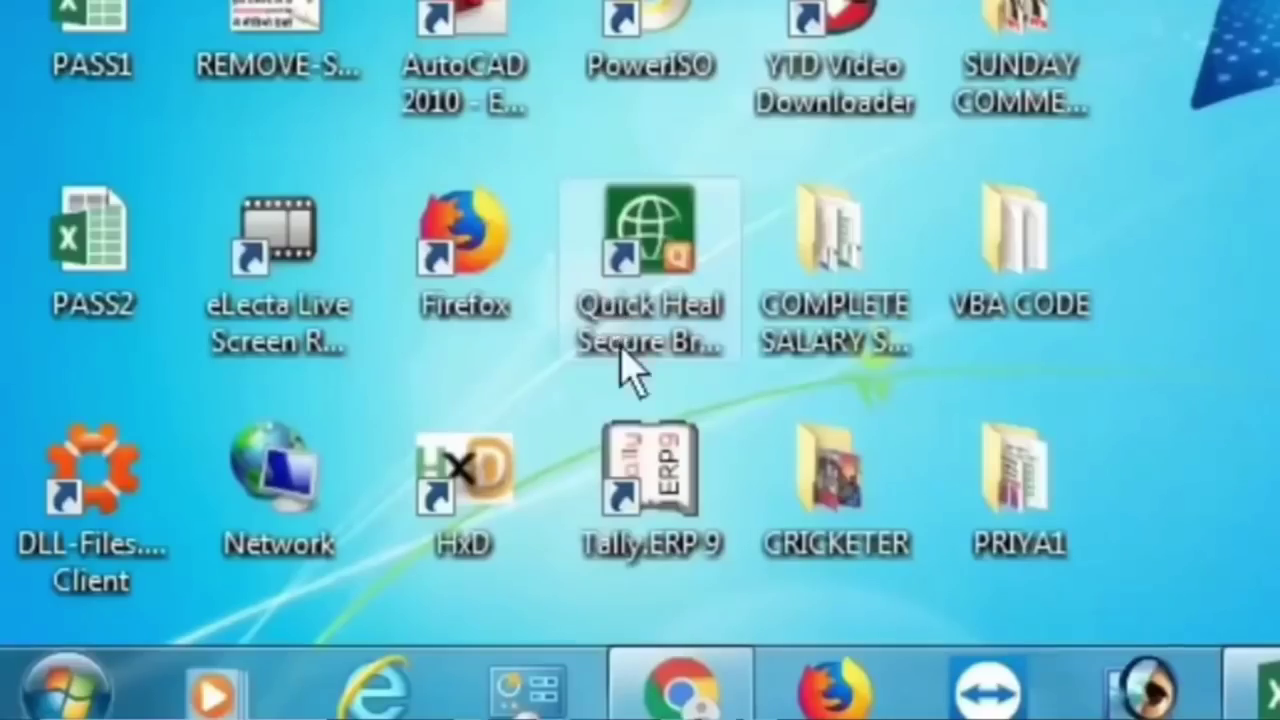
- Open the Startup folder from the Windows 7 list of all programs
{"action": "left_click", "coordinate": [98, 698]}
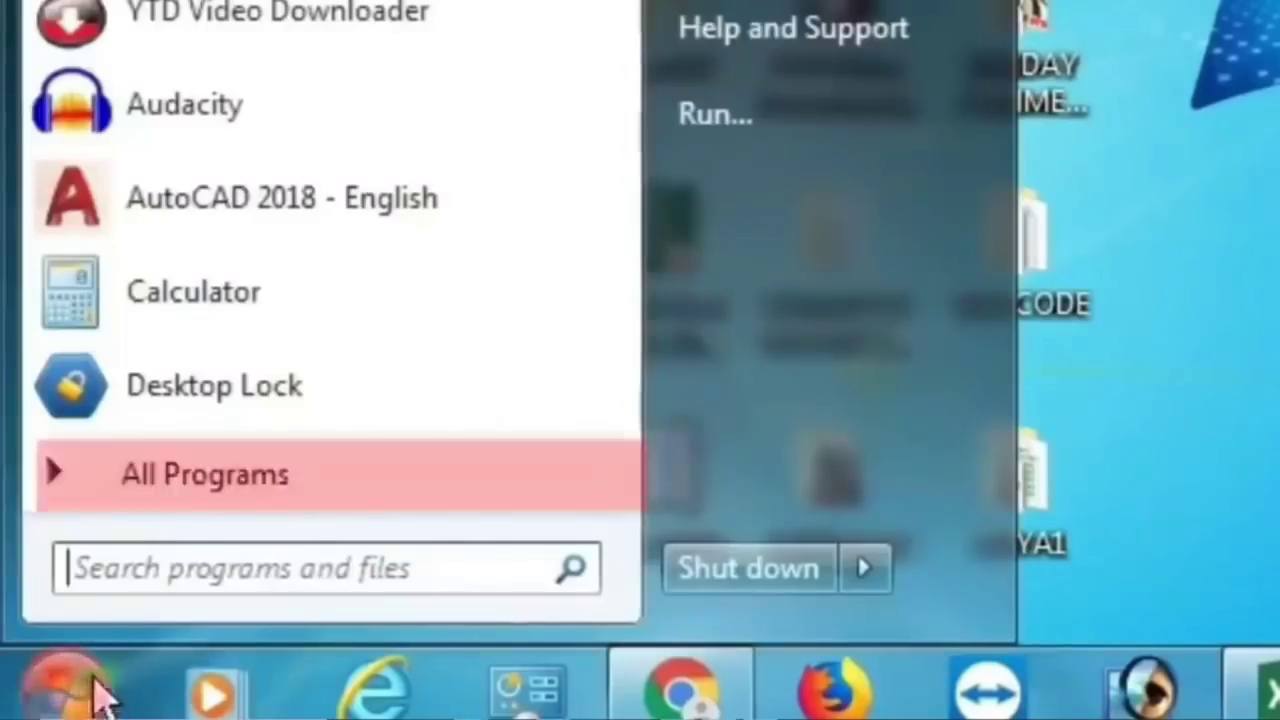
{"action": "left_click", "coordinate": [187, 478]}
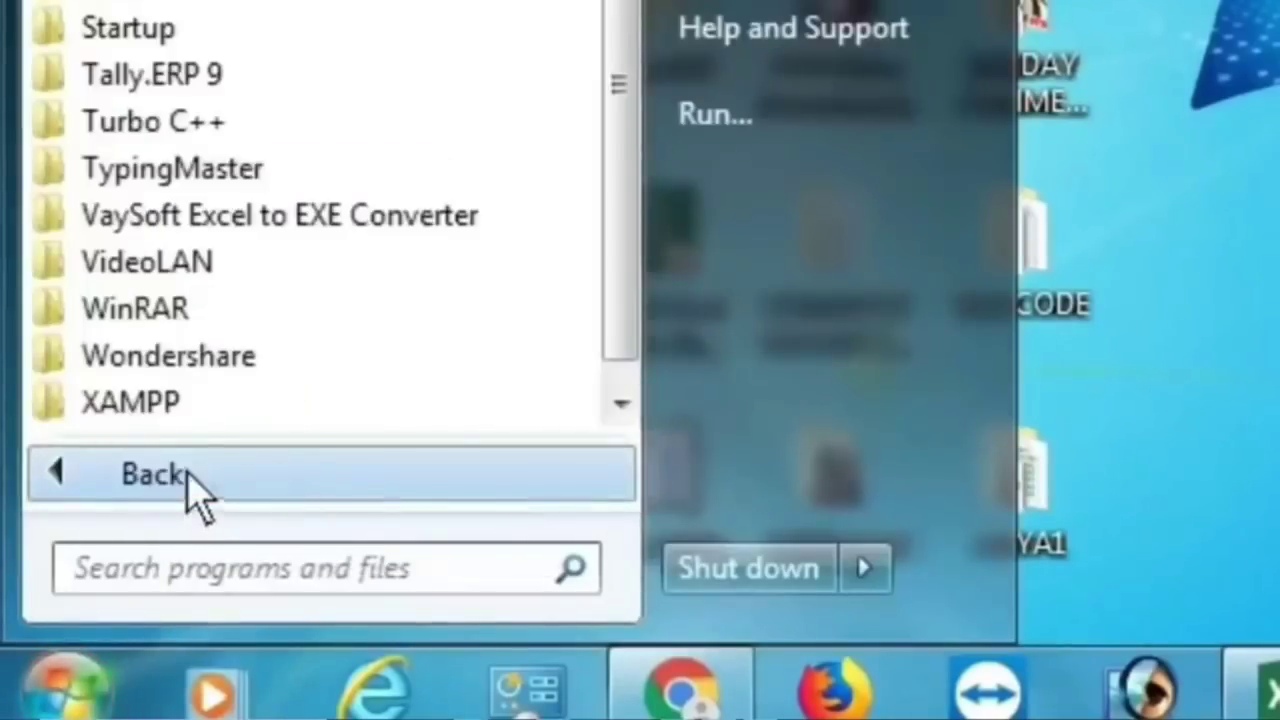
{"action": "right_click", "coordinate": [232, 32]}
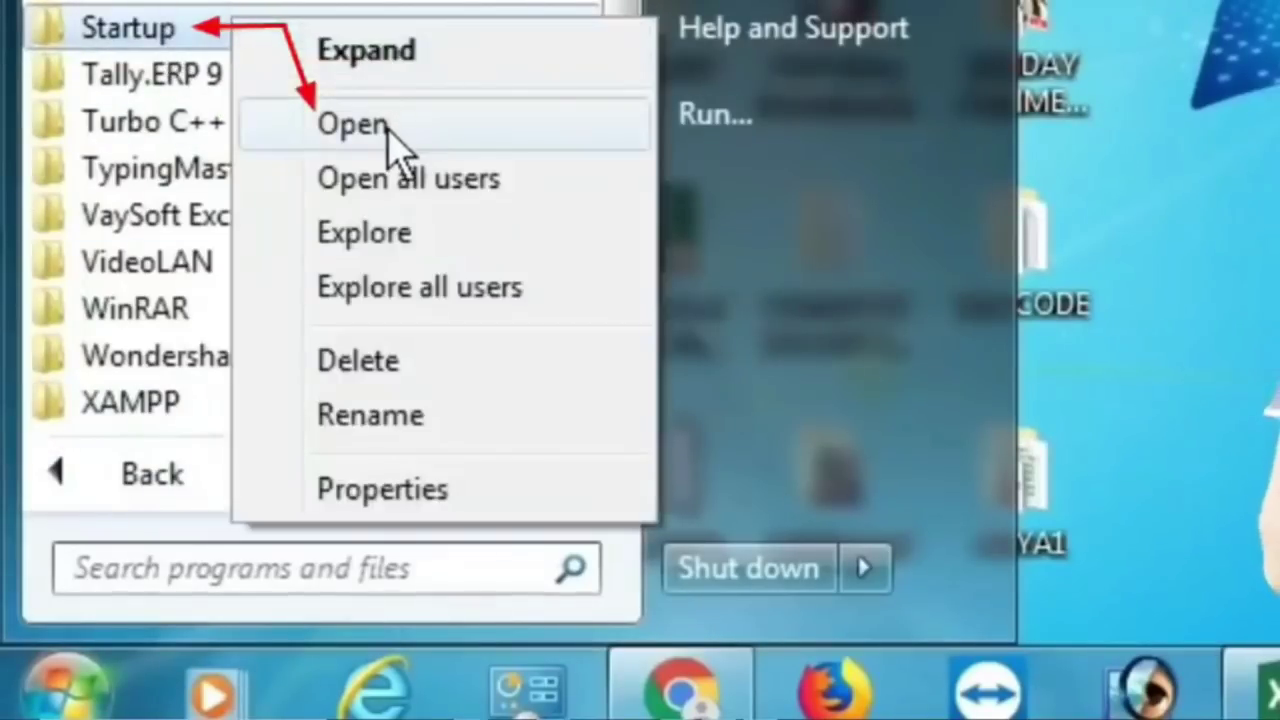
{"action": "left_click", "coordinate": [410, 140]}
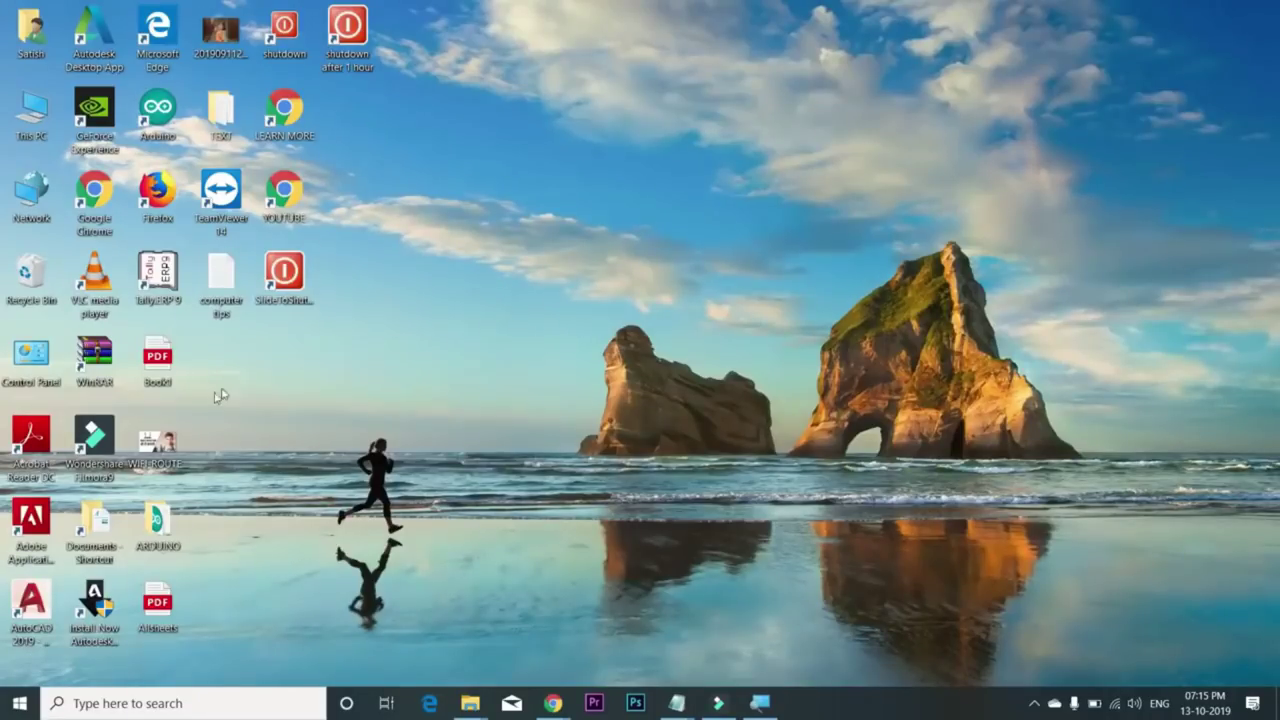
- Open the Windows 10 Startup folder with the Run command shell:startup and move its window clear of the desktop icons
{"action": "key", "text": "super+r"}
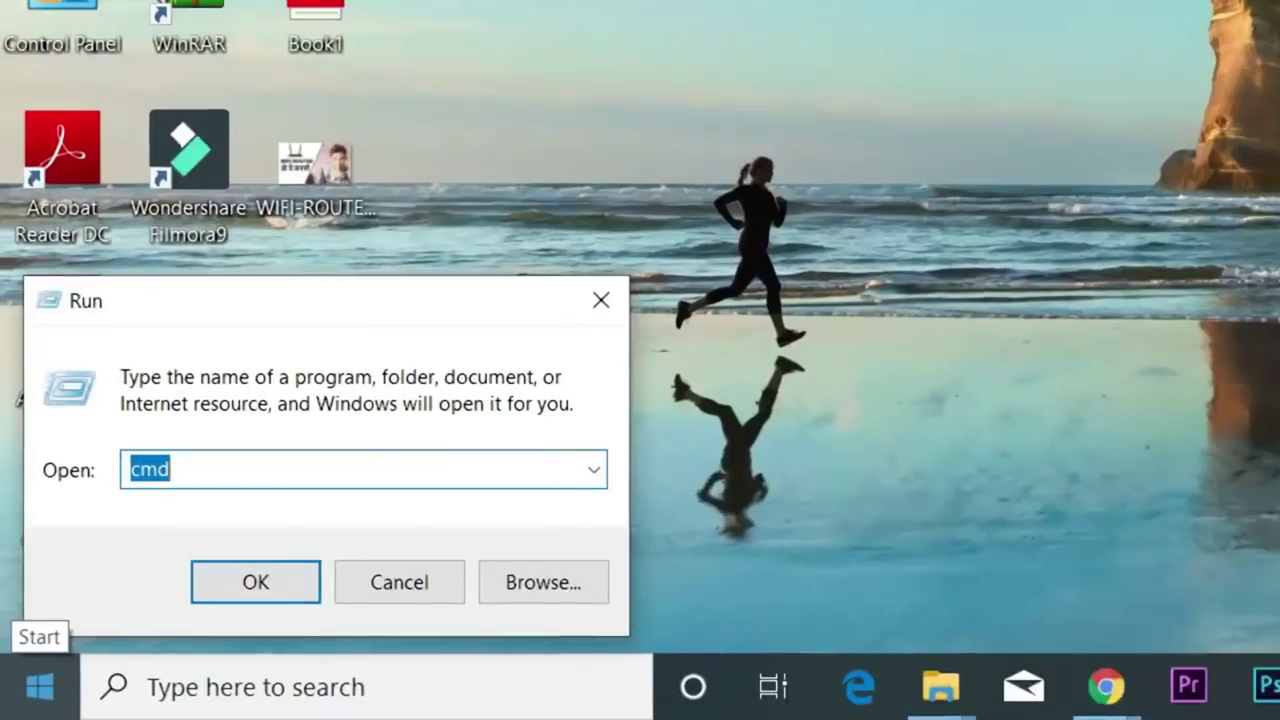
{"action": "type", "text": "she"}
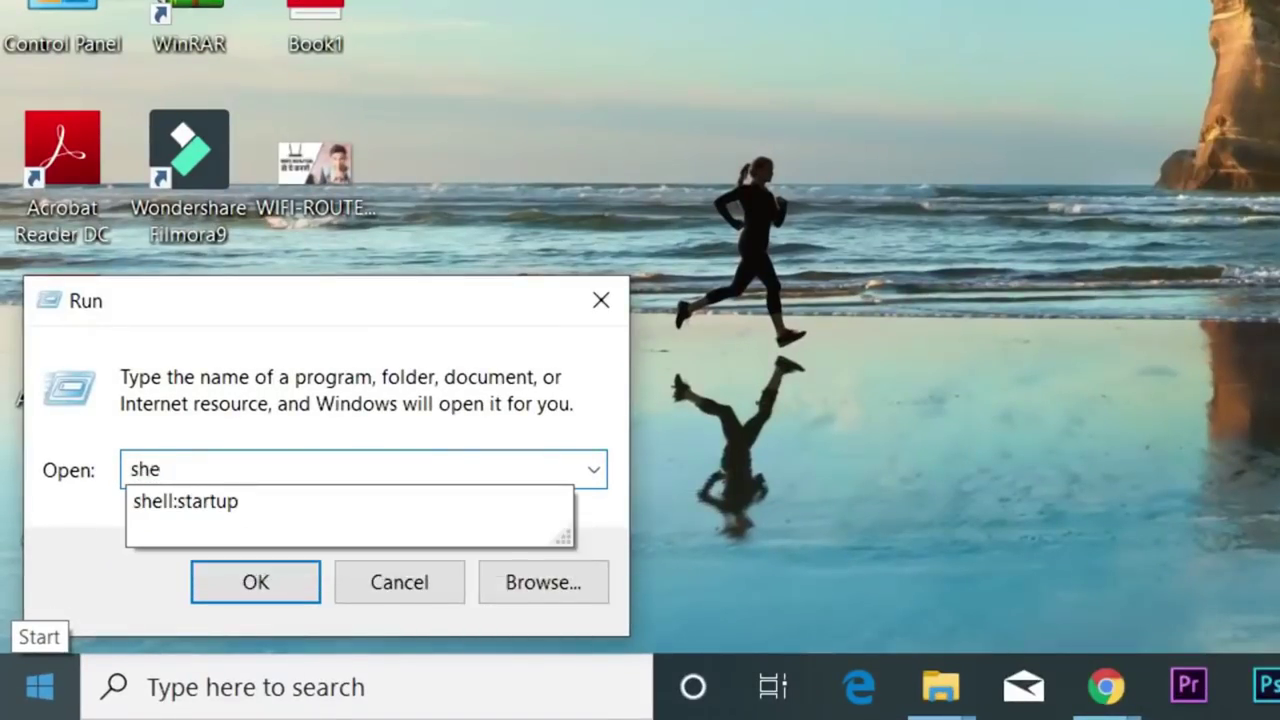
{"action": "key", "text": "Down"}
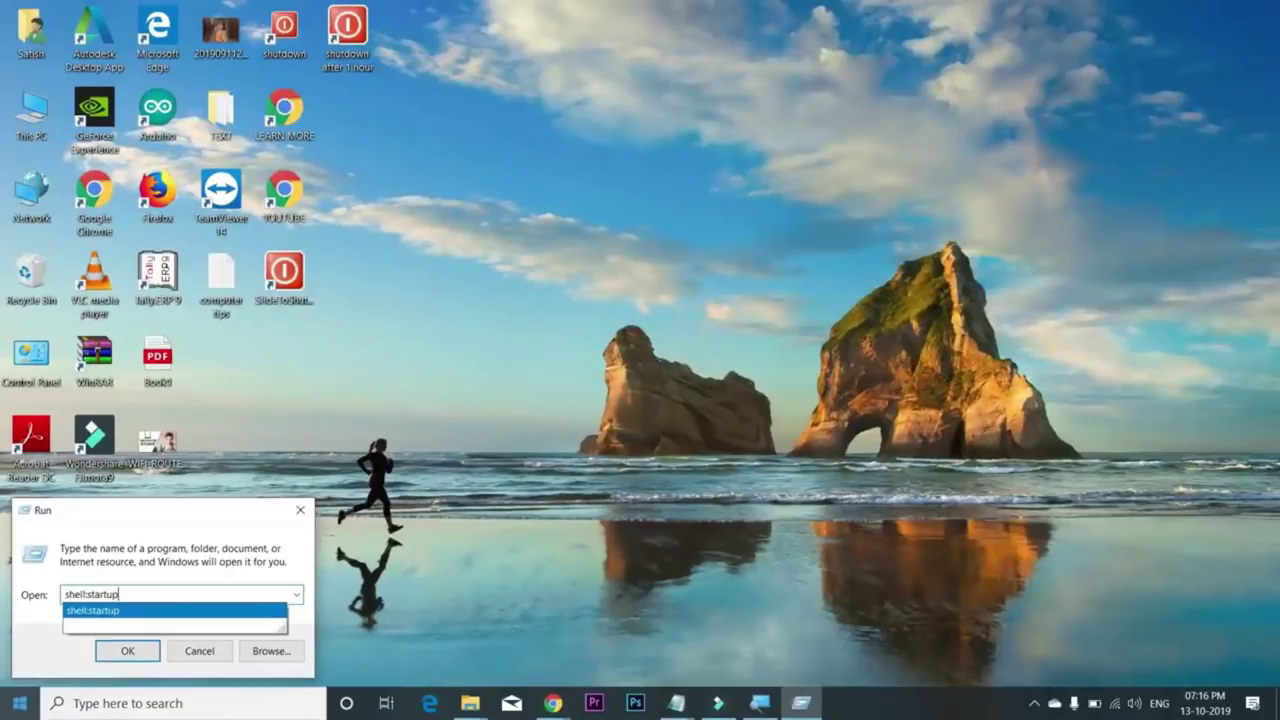
{"action": "key", "text": "Return"}
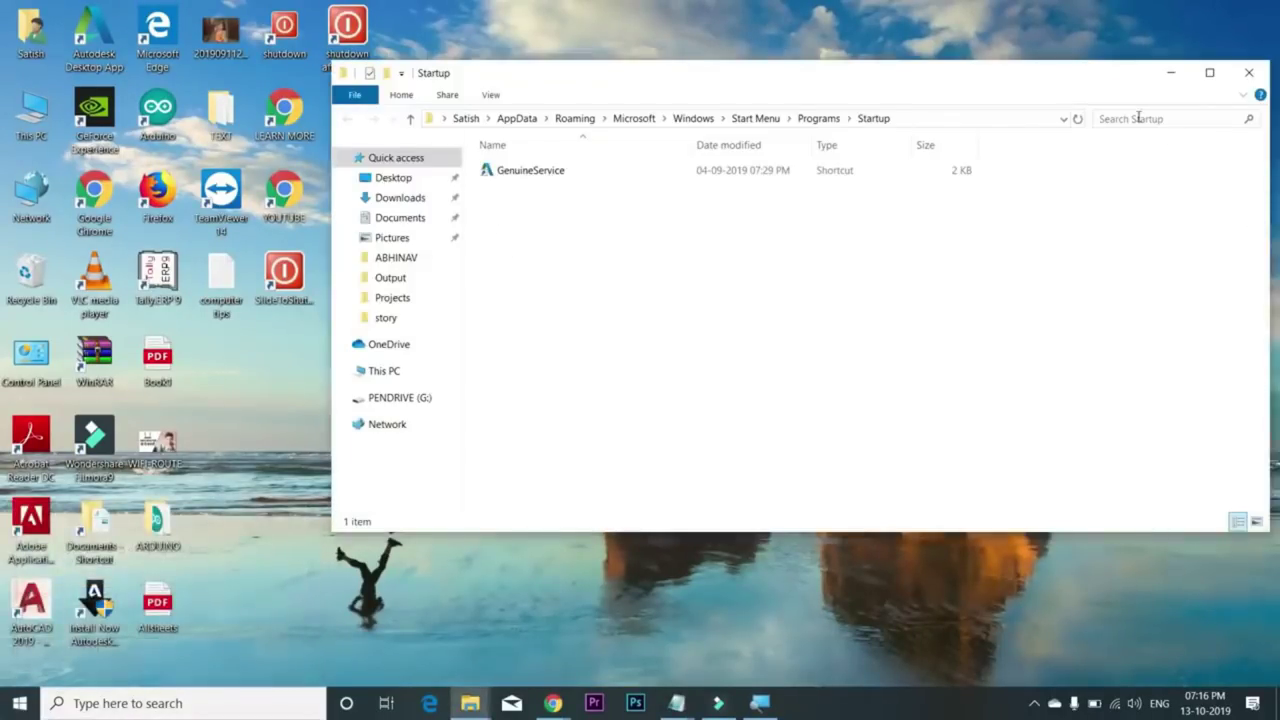
{"action": "left_click_drag", "start_coordinate": [930, 82], "coordinate": [982, 108]}
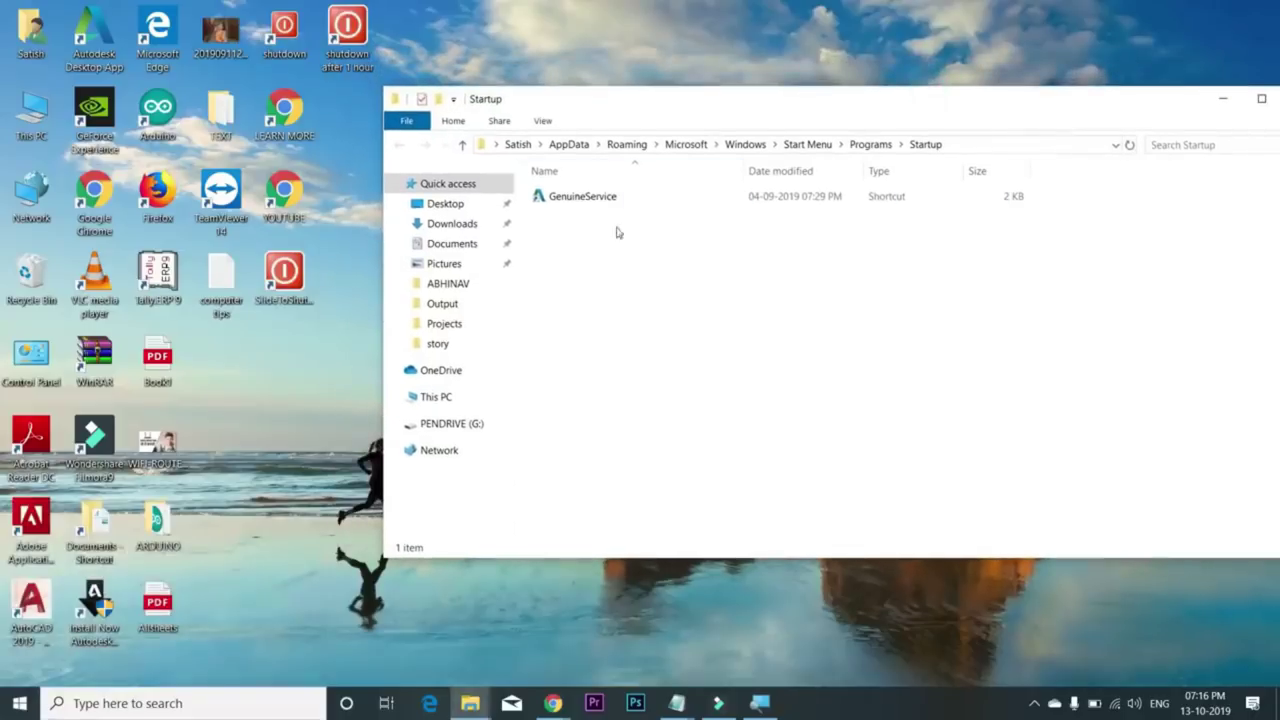
- Copy the Wondershare Filmora9 desktop shortcut into the Startup folder
{"action": "left_click", "coordinate": [684, 290]}
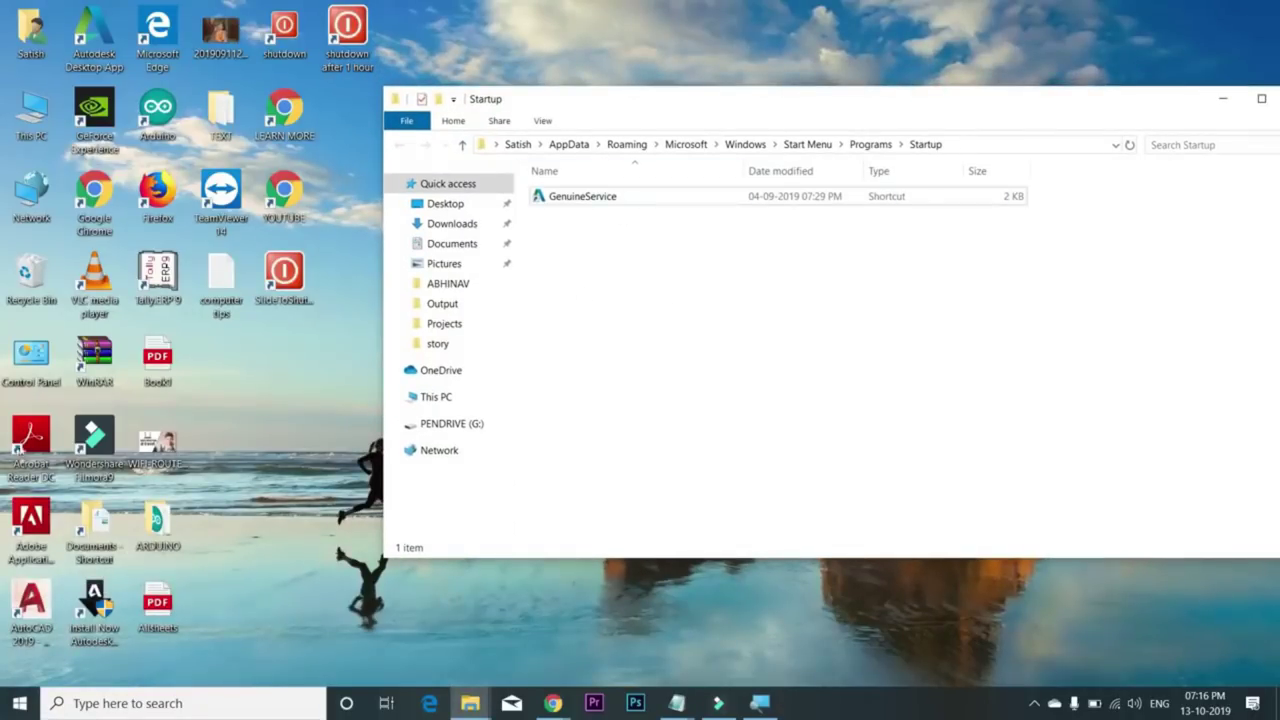
{"action": "left_click", "coordinate": [80, 450]}
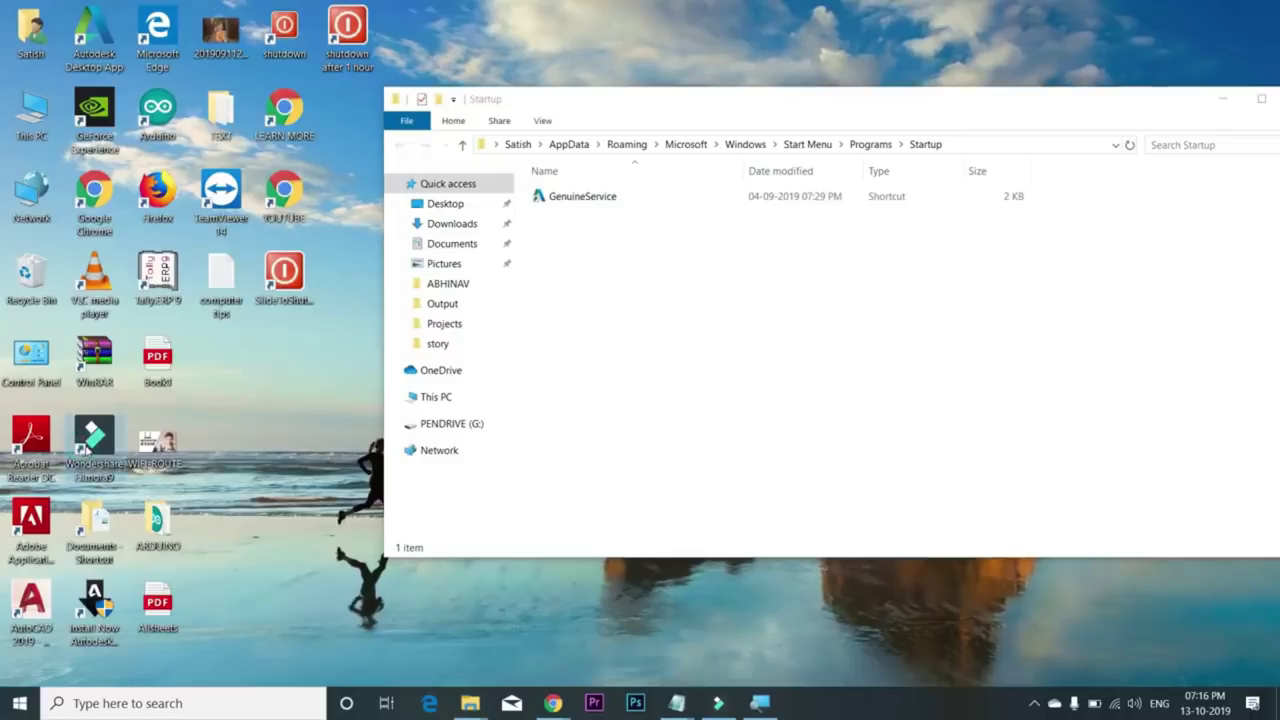
{"action": "left_click", "coordinate": [647, 318]}
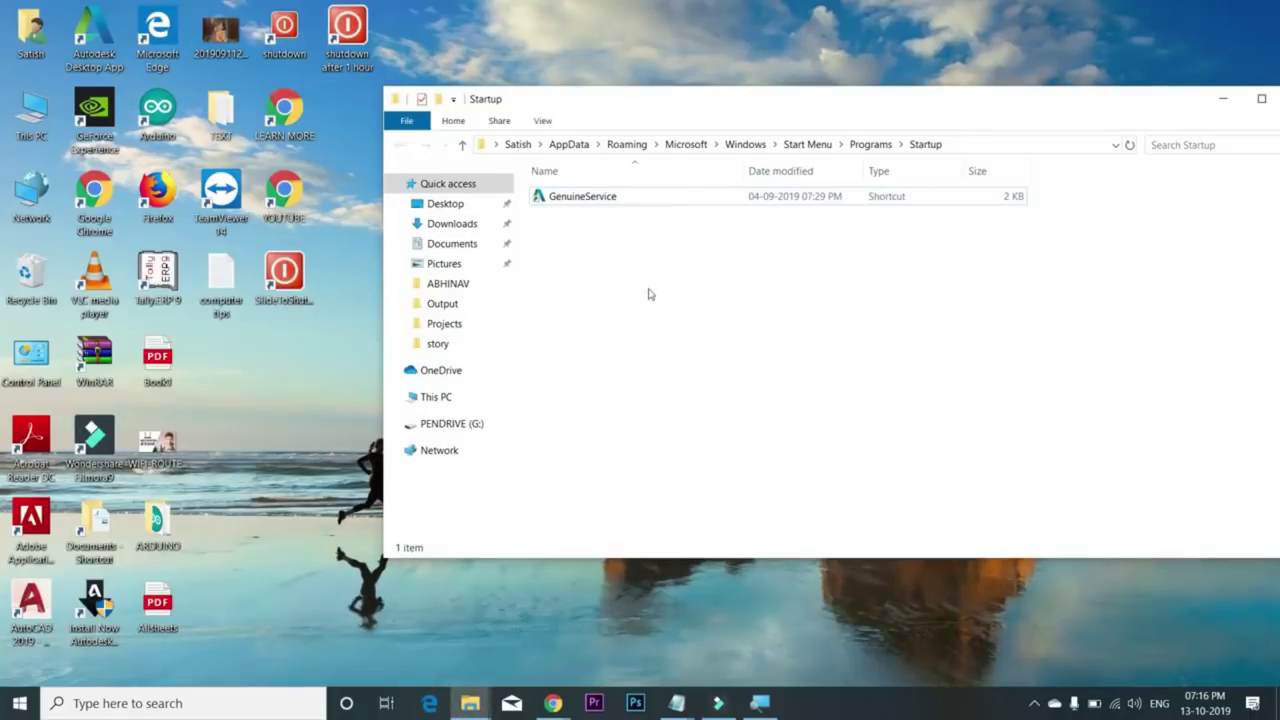
{"action": "key", "text": "ctrl+v"}
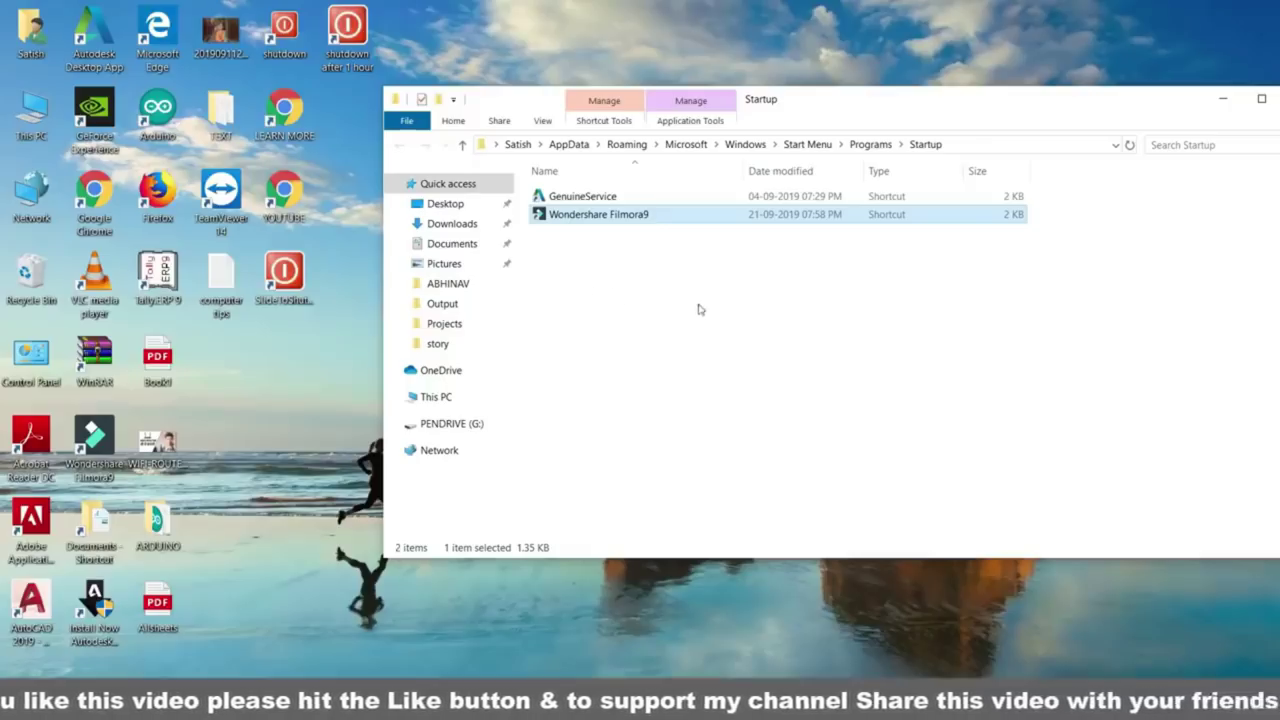
- Create a desktop shortcut to the computer tips file and move that shortcut into the Startup folder
{"action": "left_click", "coordinate": [220, 298]}
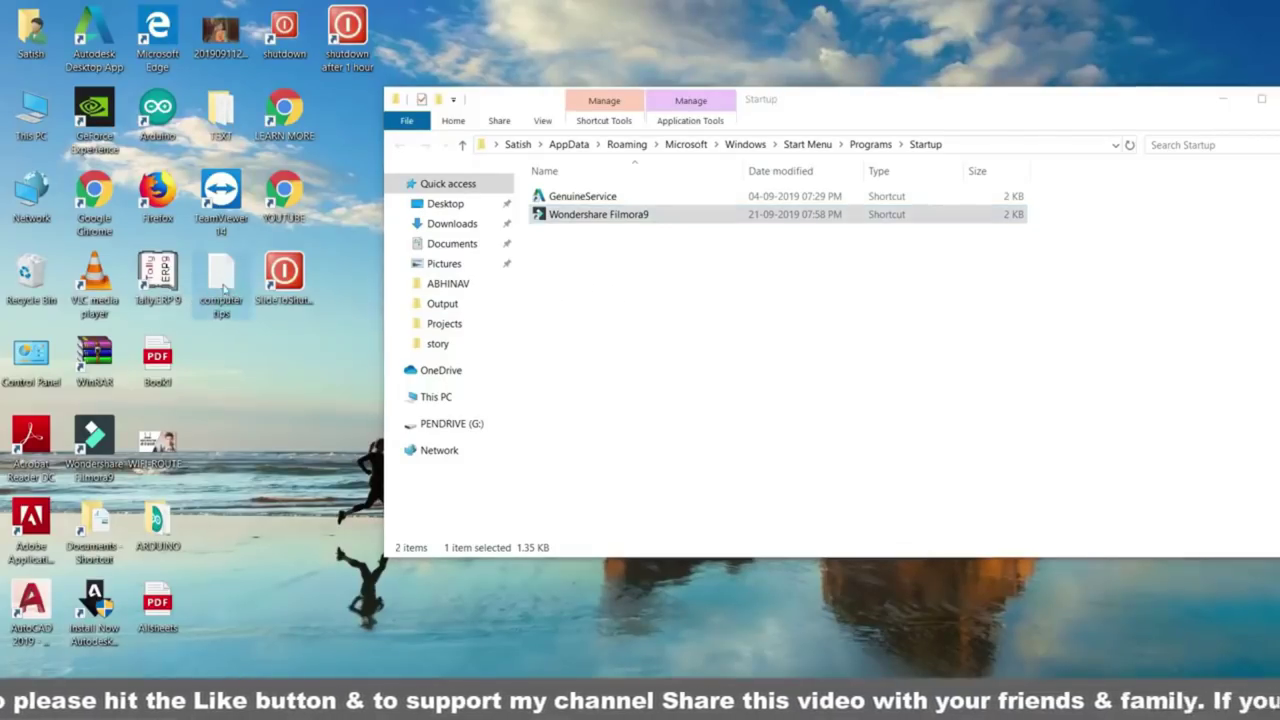
{"action": "right_click", "coordinate": [220, 300]}
{"action": "left_click", "coordinate": [216, 305]}
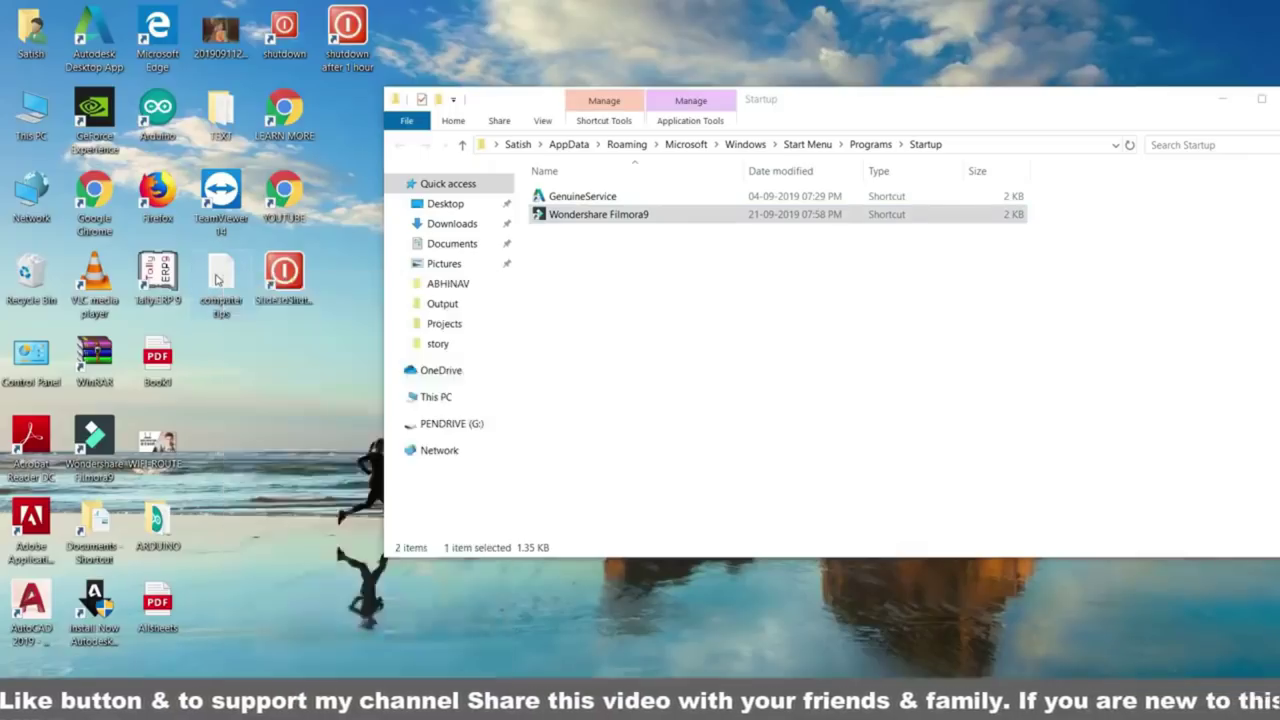
{"action": "right_click", "coordinate": [214, 300]}
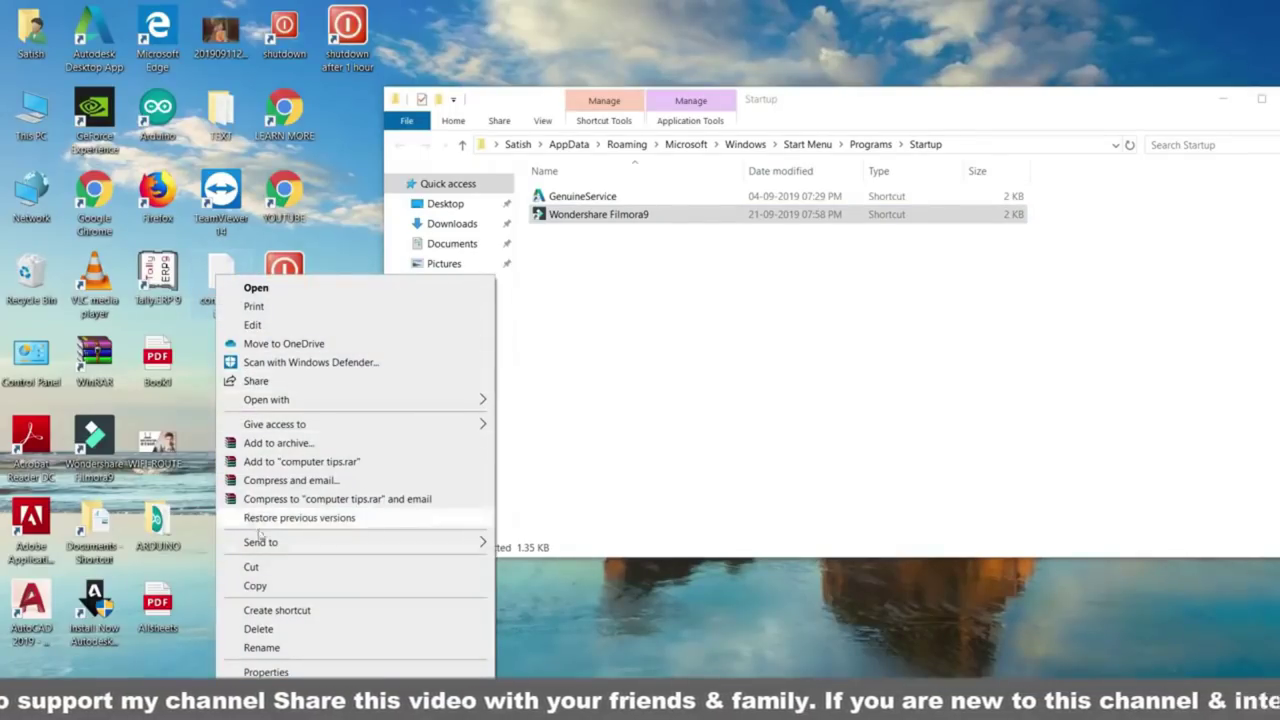
{"action": "mouse_move", "coordinate": [325, 545]}
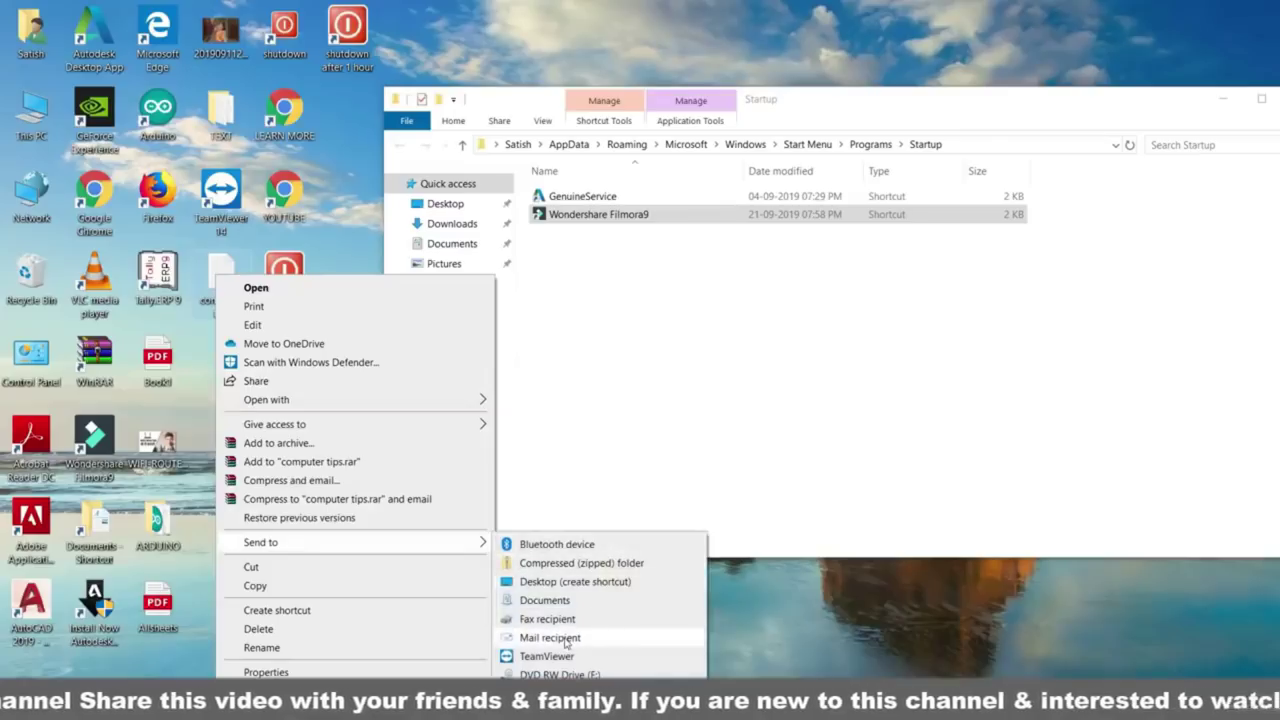
{"action": "left_click", "coordinate": [580, 582]}
{"action": "left_click_drag", "start_coordinate": [215, 363], "coordinate": [634, 314]}
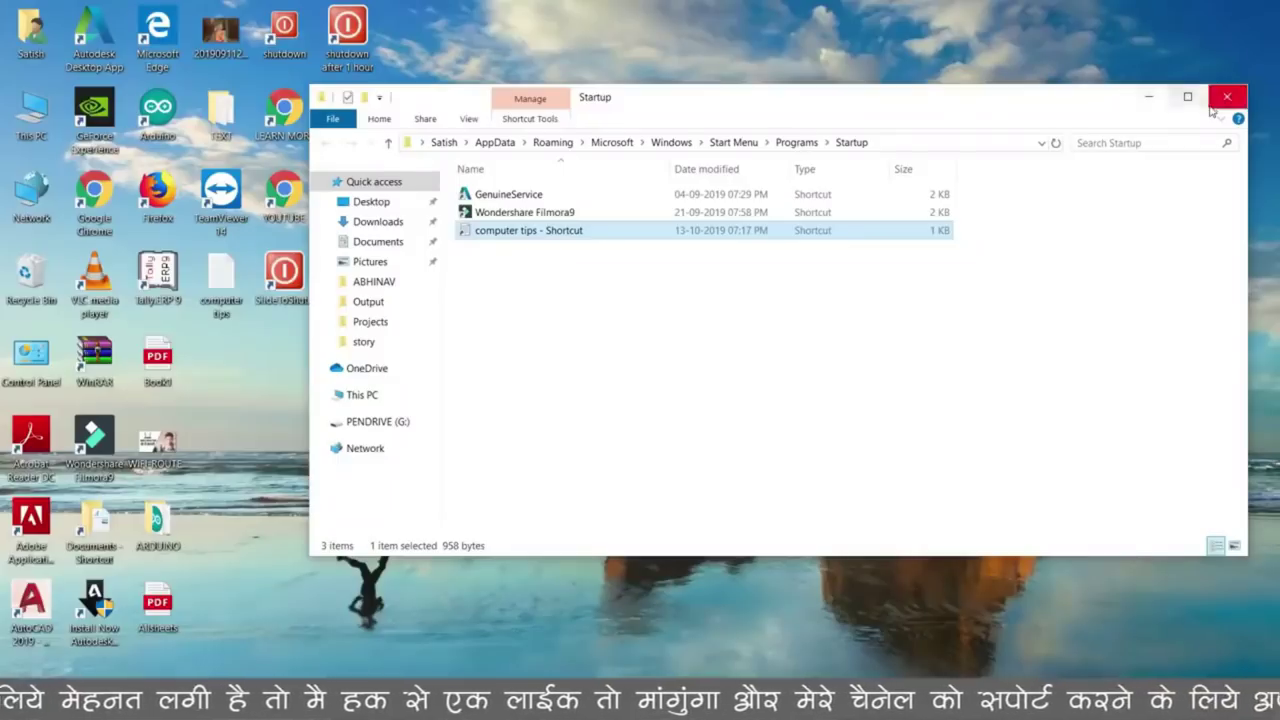
- Close the Startup folder and open This PC in a maximized window showing the PENDRIVE (G:) drive
{"action": "left_click", "coordinate": [1225, 98]}
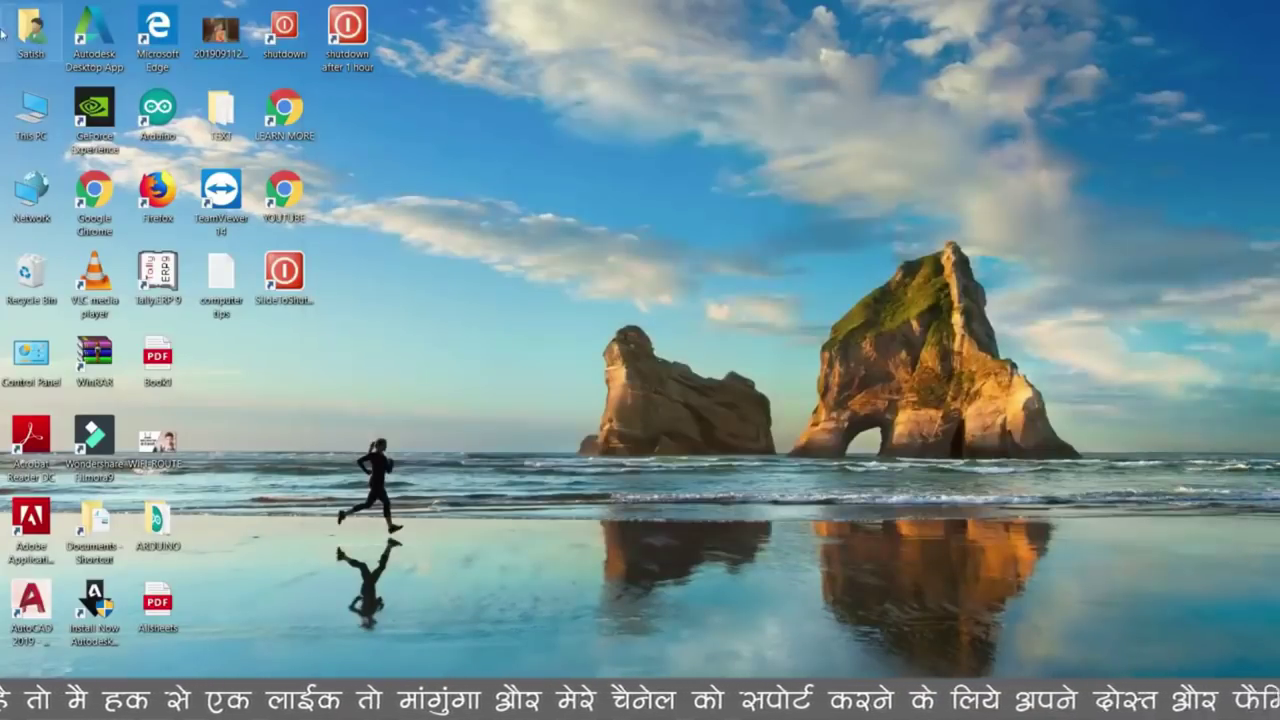
{"action": "double_click", "coordinate": [22, 114]}
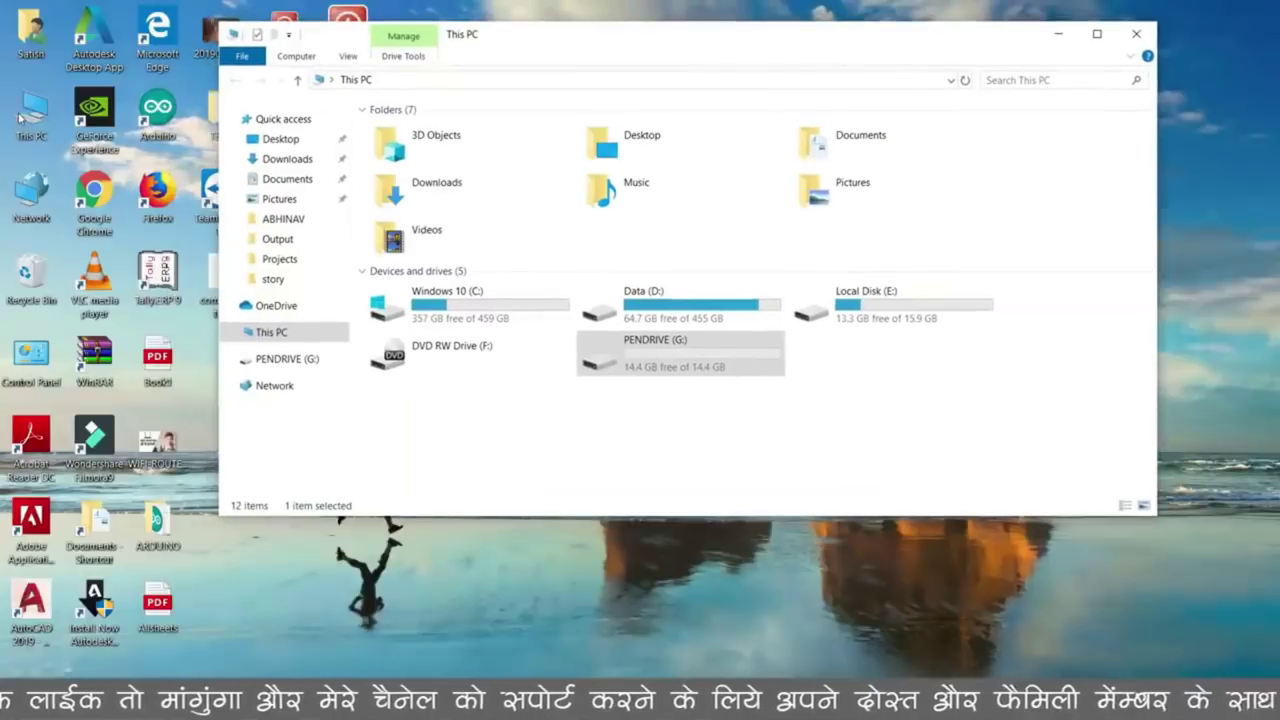
{"action": "left_click", "coordinate": [1107, 38]}
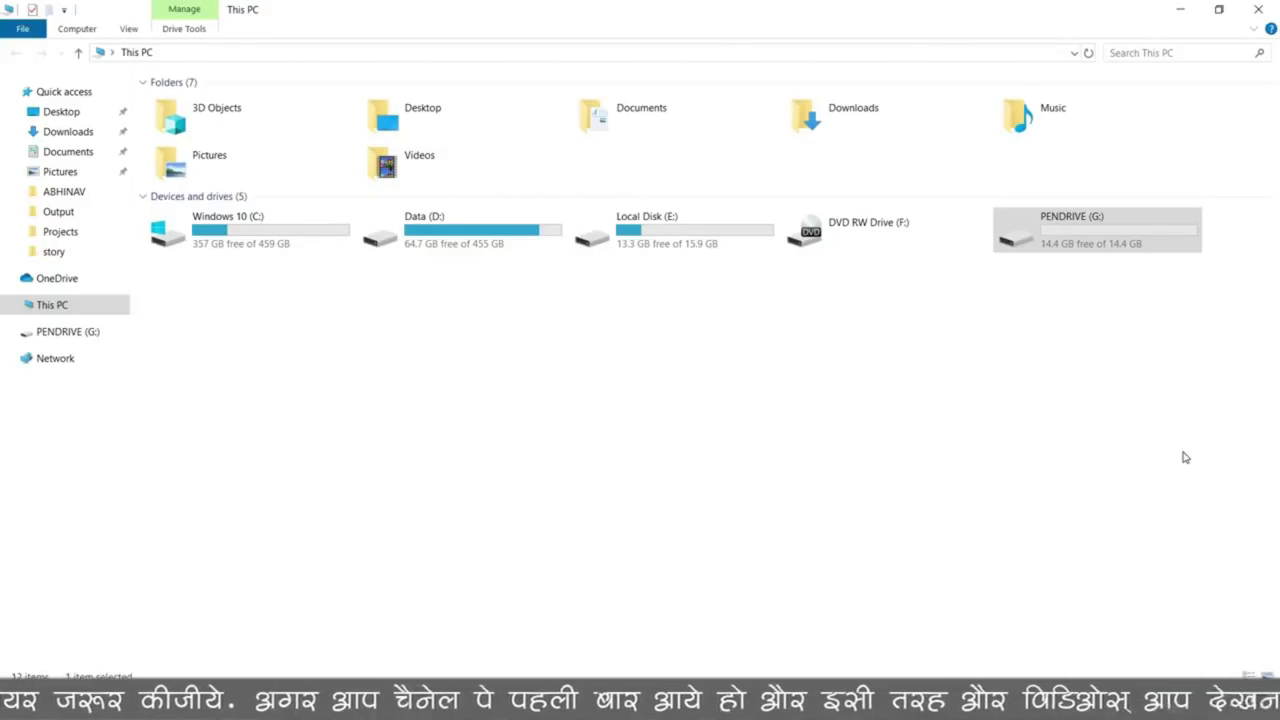
{"action": "left_click", "coordinate": [1077, 423]}
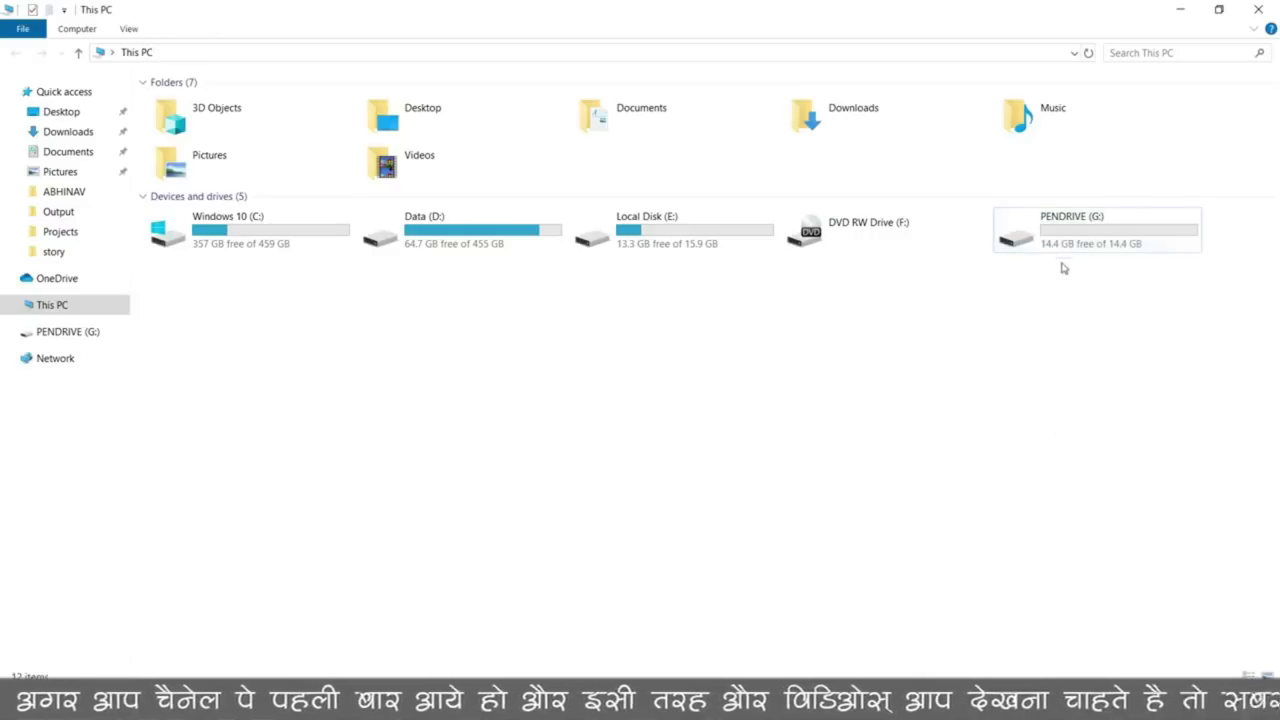
{"action": "left_click", "coordinate": [1061, 238]}
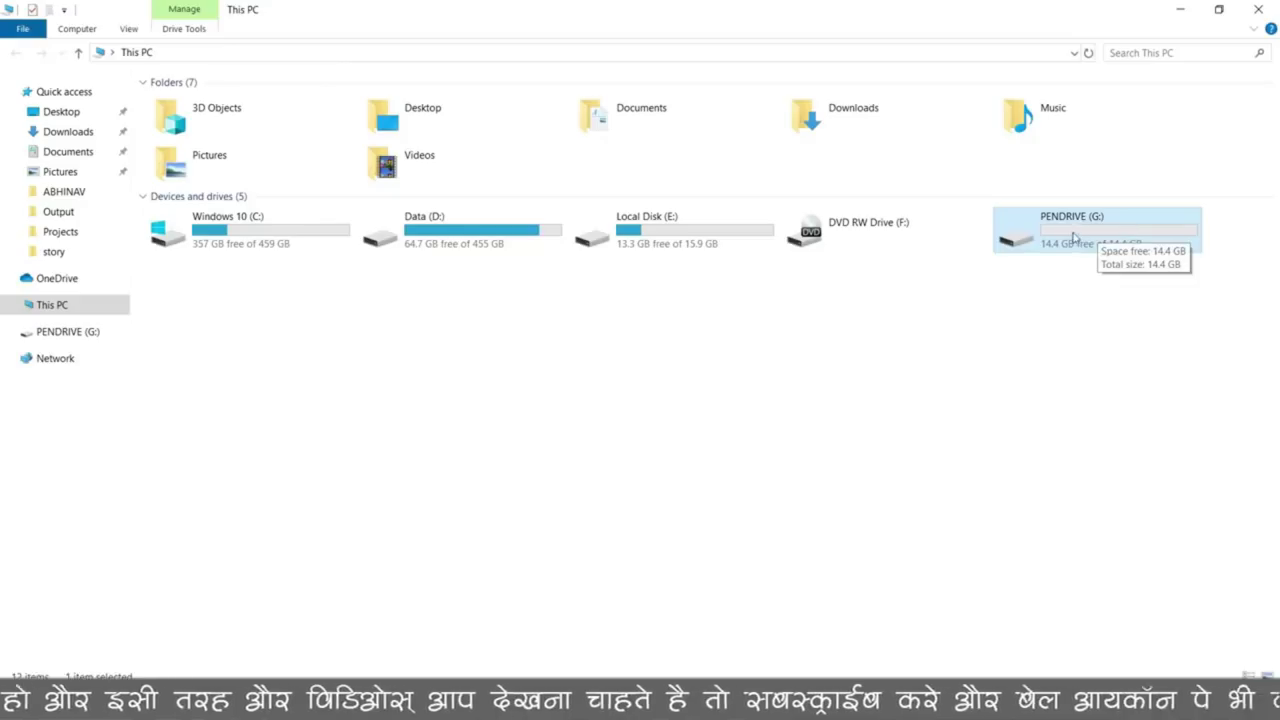
{"action": "left_click", "coordinate": [1258, 9]}
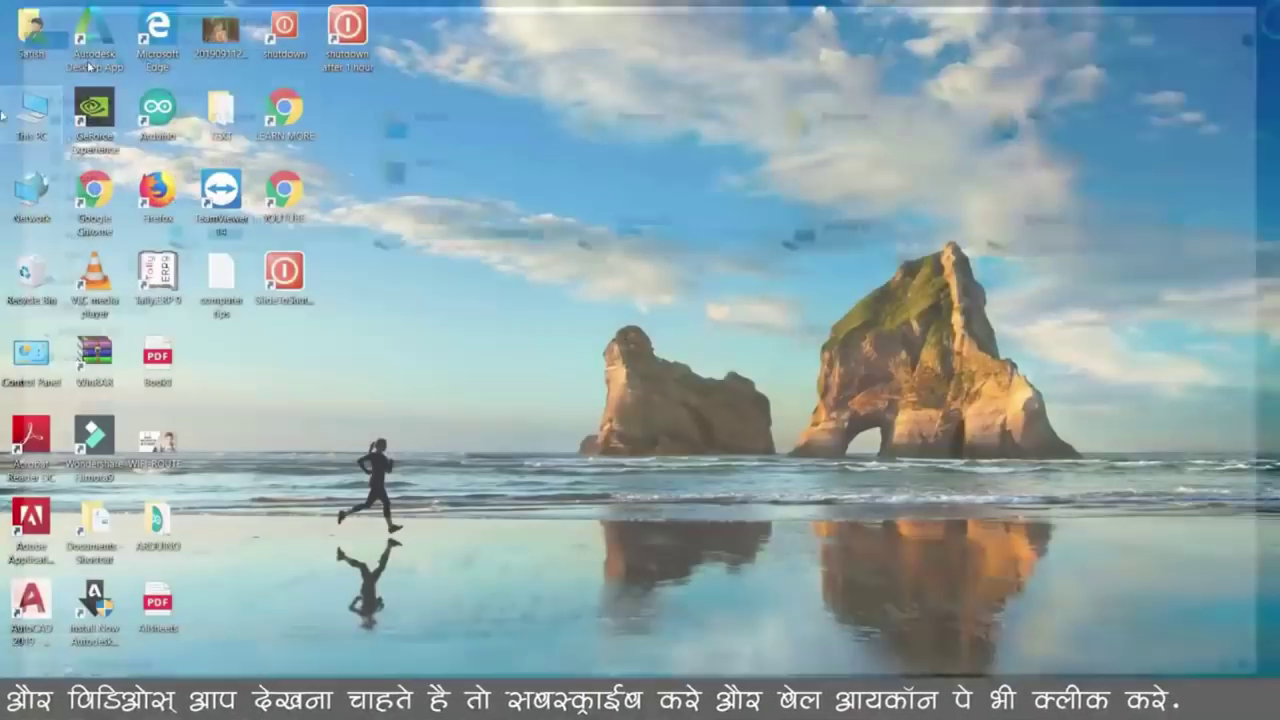
{"action": "double_click", "coordinate": [33, 113]}
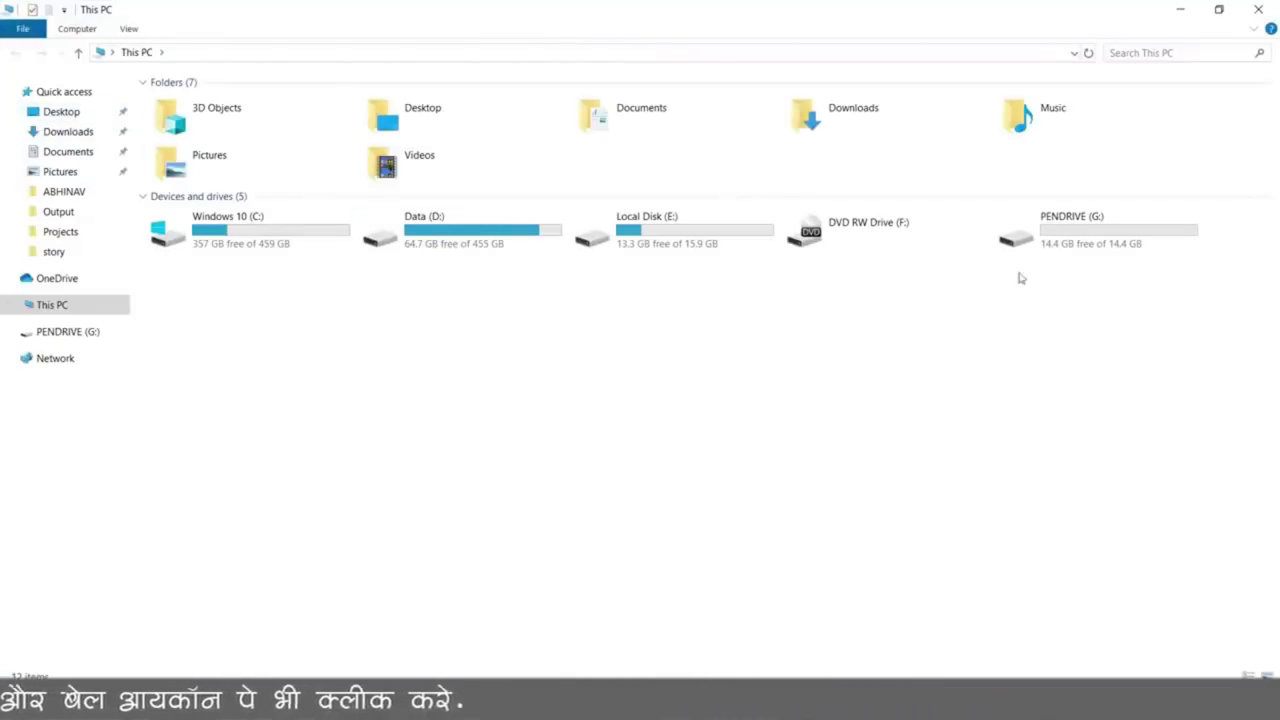
- Open the properties of the PENDRIVE (G:) drive and bring up its ReadyBoost settings
{"action": "left_click", "coordinate": [1055, 244]}
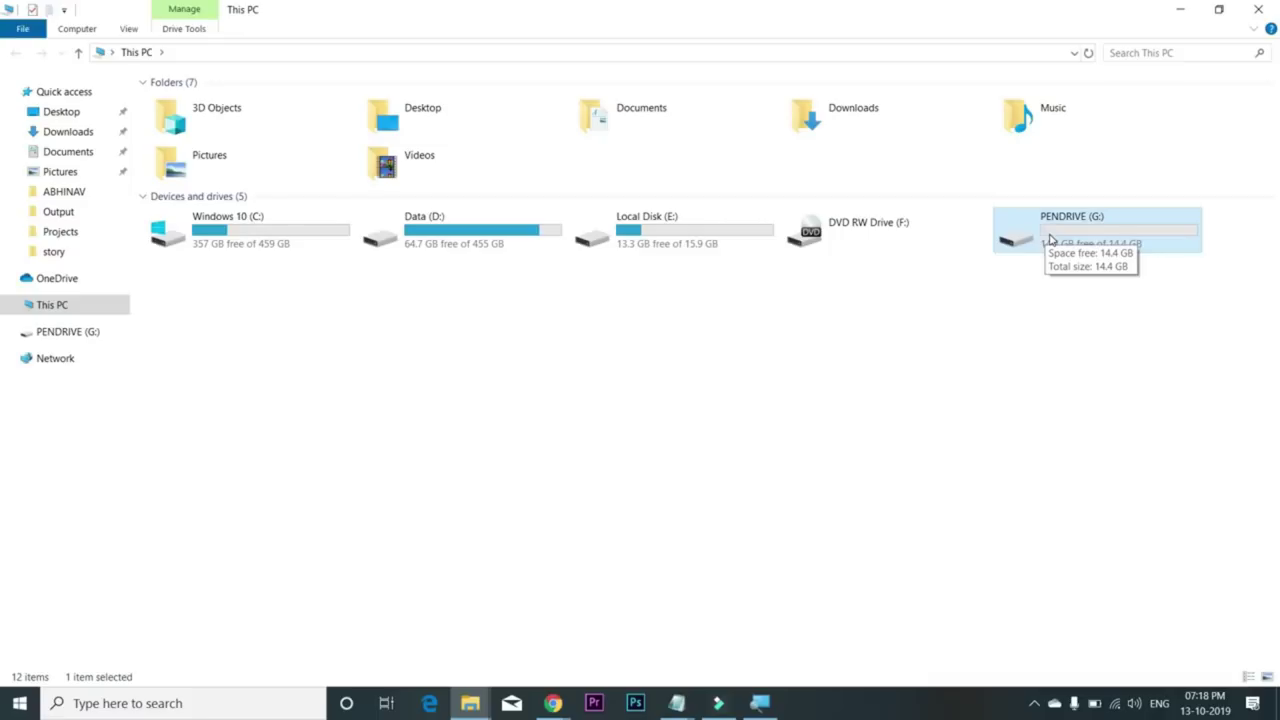
{"action": "right_click", "coordinate": [1049, 240]}
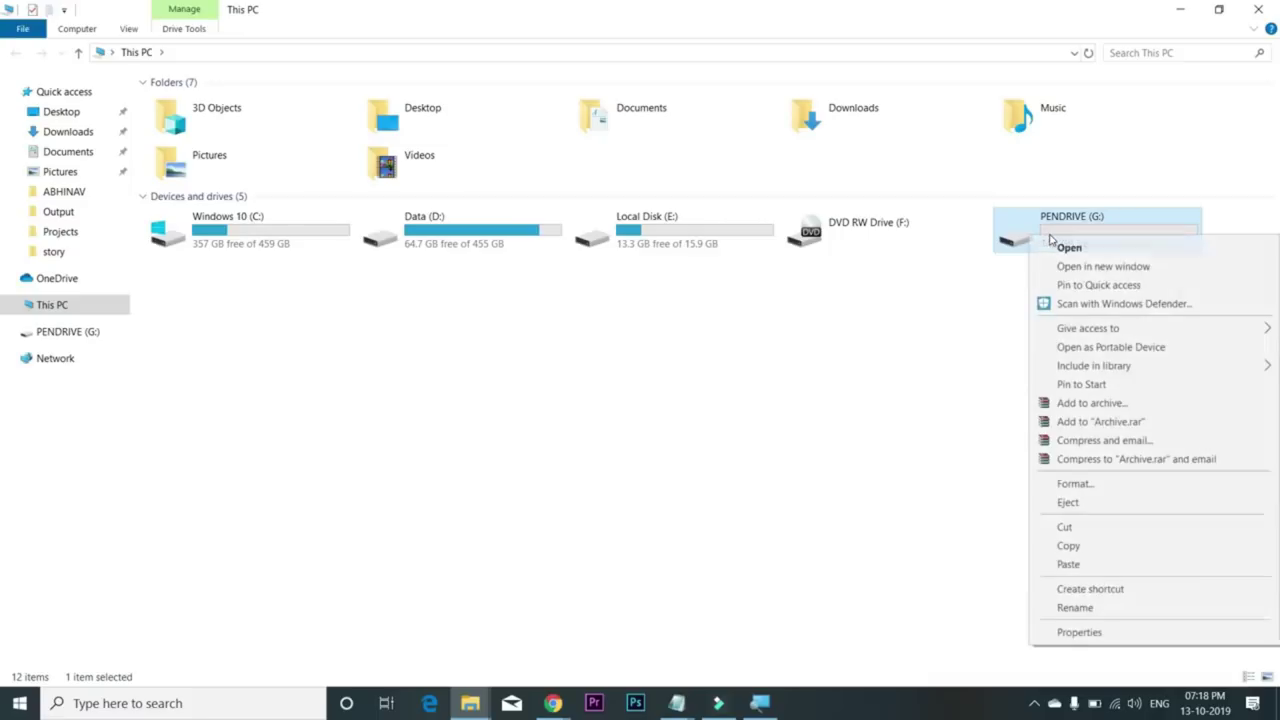
{"action": "left_click", "coordinate": [1078, 633]}
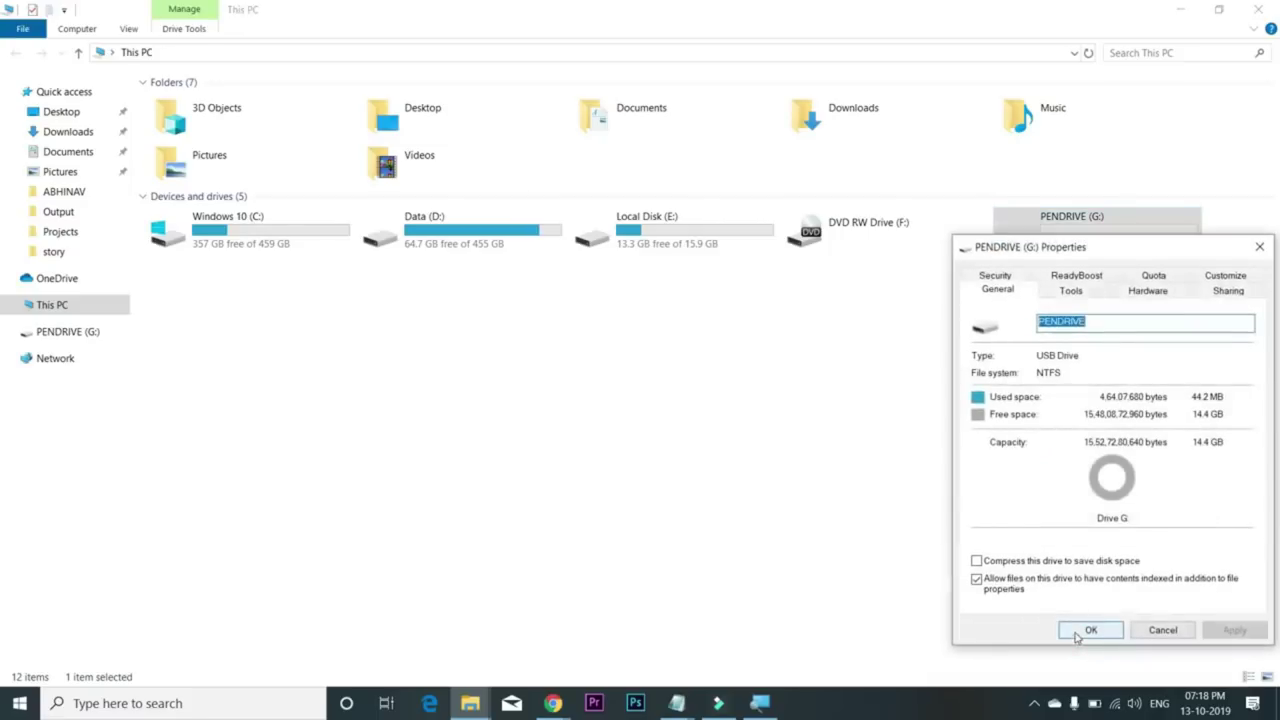
{"action": "left_click_drag", "start_coordinate": [1072, 250], "coordinate": [726, 242]}
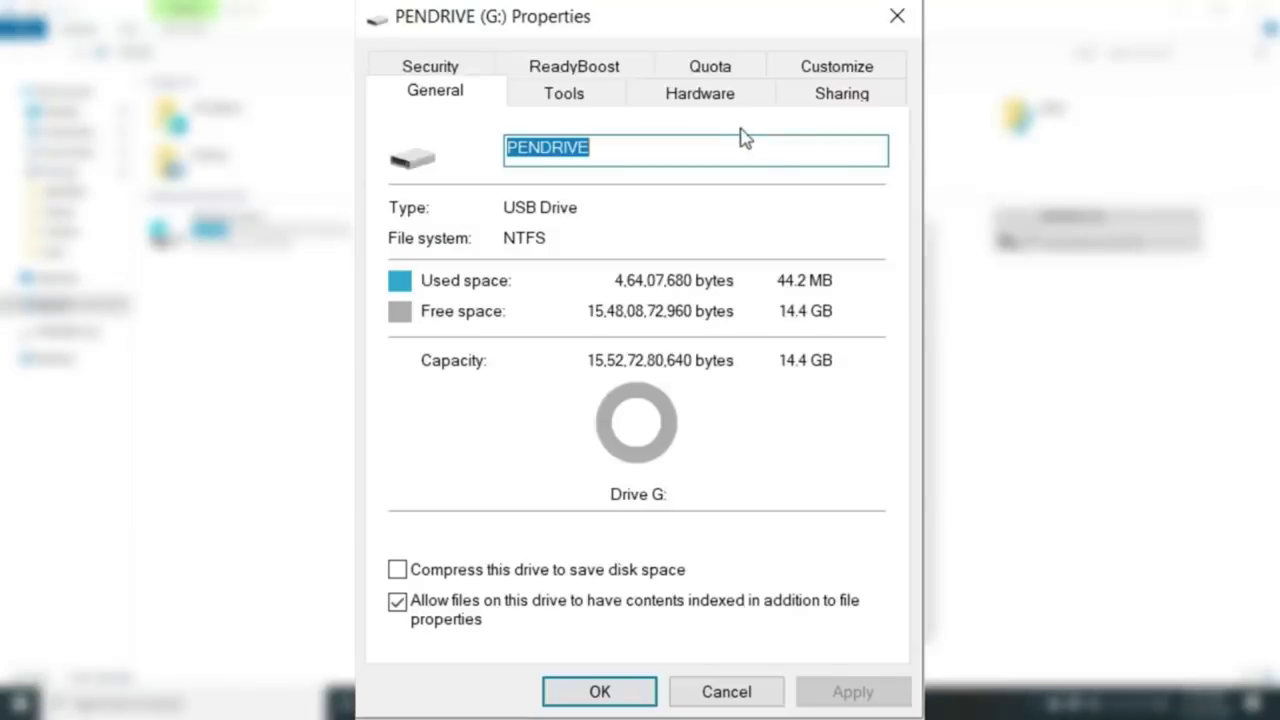
{"action": "left_click", "coordinate": [598, 66]}
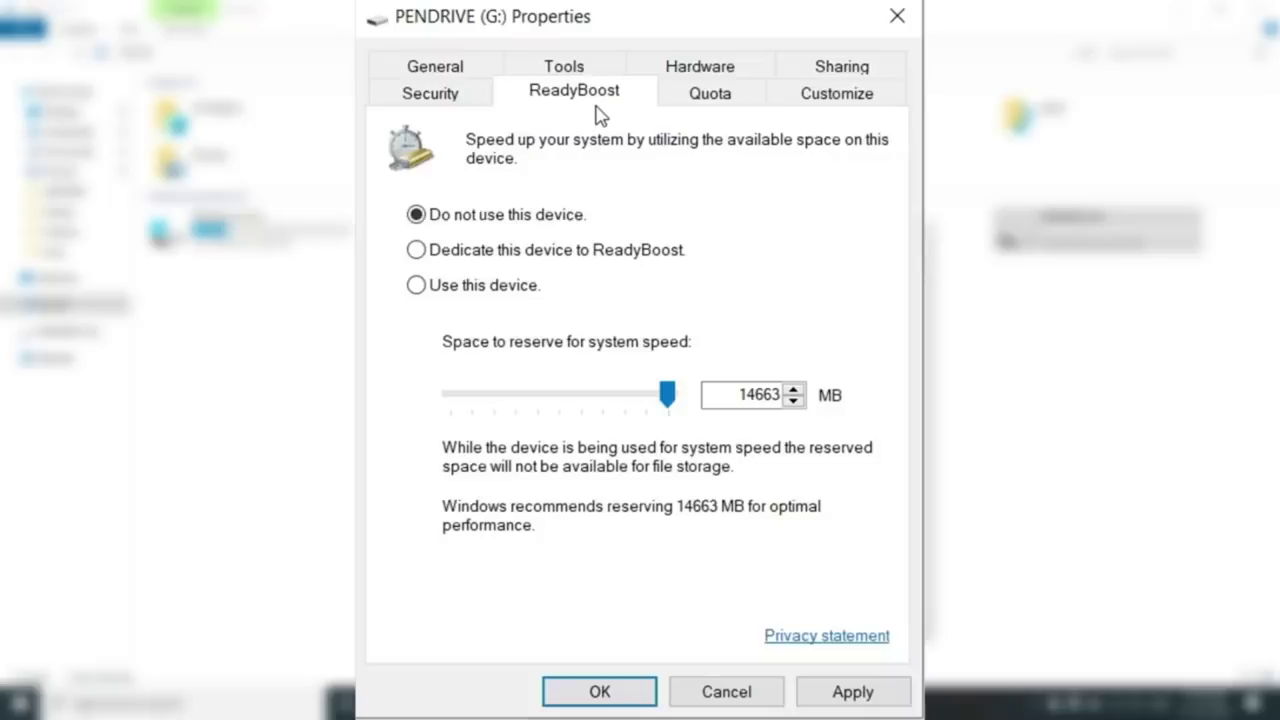
- Set ReadyBoost to Use this device with 9811 MB reserved for system speed, then apply and close the properties
{"action": "left_click", "coordinate": [530, 265]}
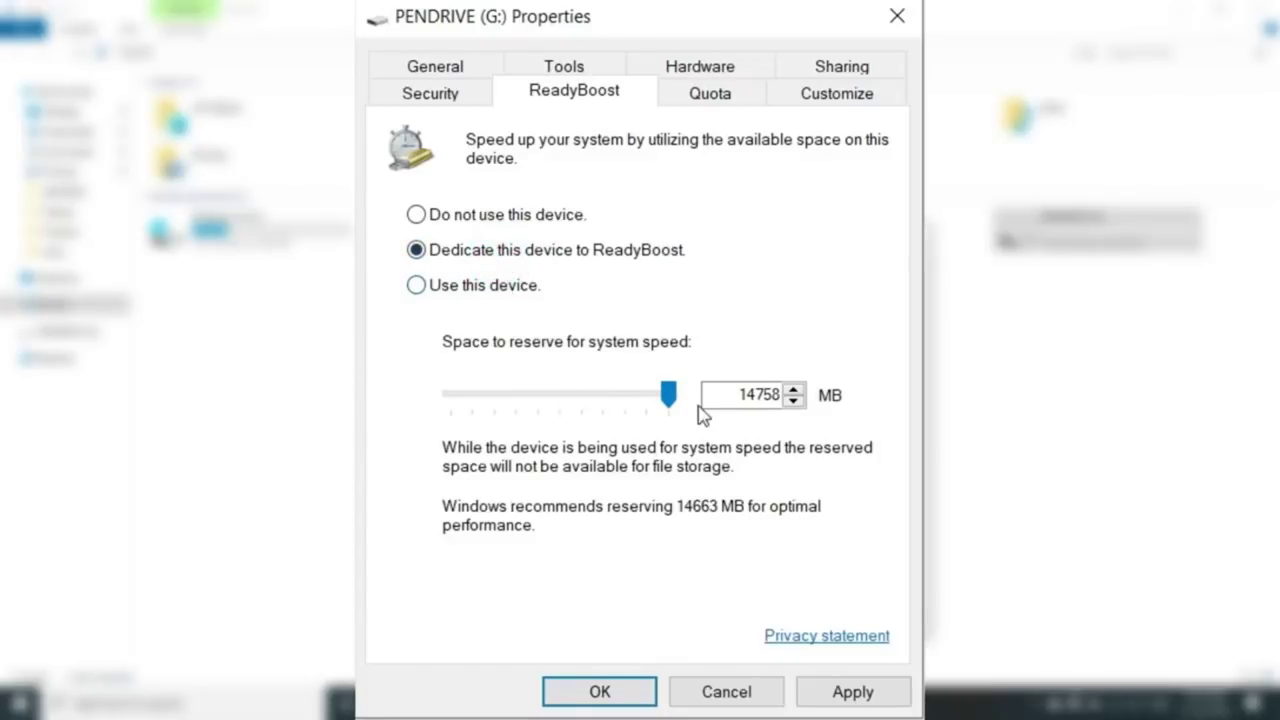
{"action": "mouse_move", "coordinate": [676, 398]}
{"action": "left_mouse_down"}
{"action": "mouse_move", "coordinate": [649, 398]}
{"action": "mouse_move", "coordinate": [683, 407]}
{"action": "left_mouse_up"}
{"action": "left_click", "coordinate": [494, 260]}
{"action": "left_click", "coordinate": [470, 286]}
{"action": "left_click_drag", "start_coordinate": [668, 395], "coordinate": [592, 420]}
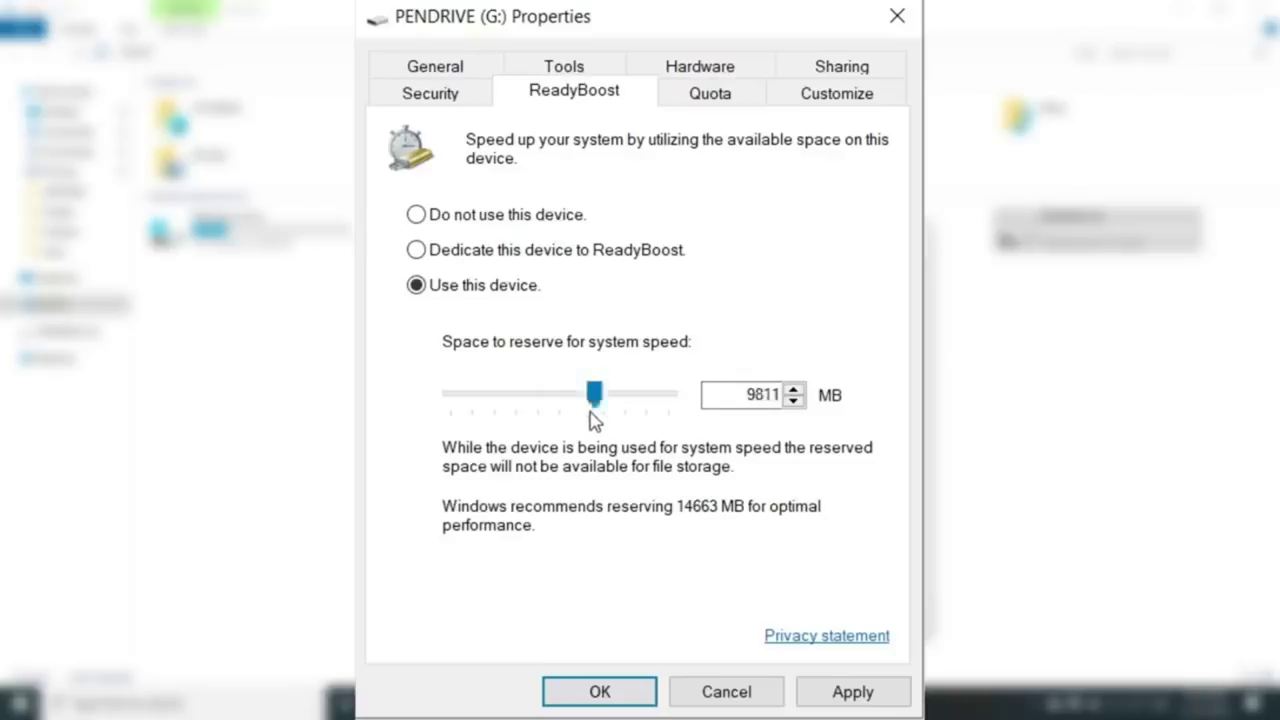
{"action": "left_click", "coordinate": [886, 694]}
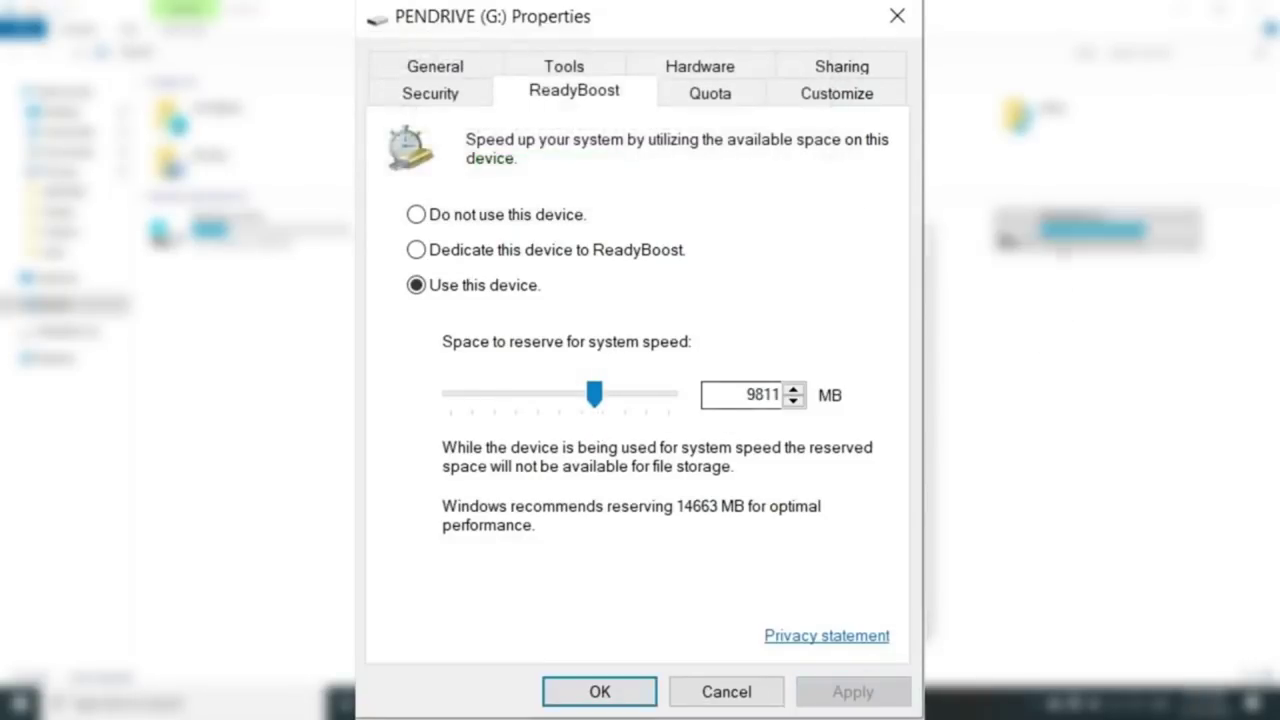
{"action": "left_click", "coordinate": [645, 691]}
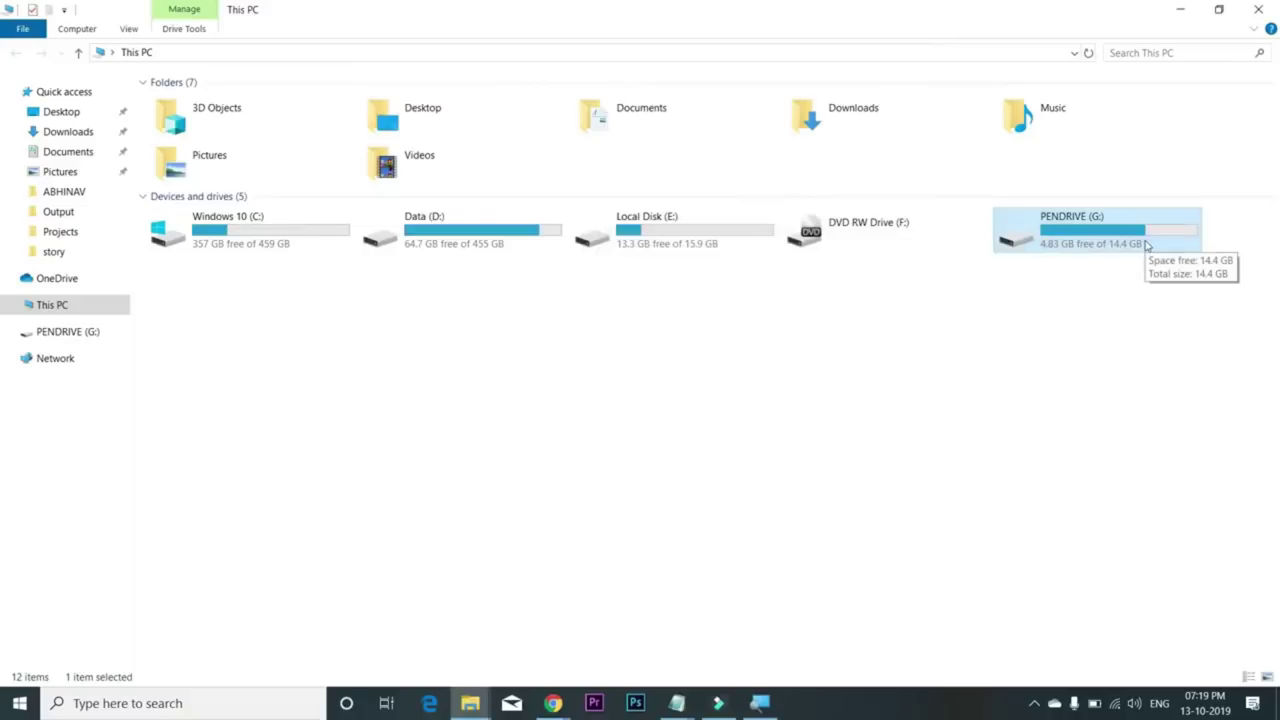
- Examine the contents of the PENDRIVE (G:) drive for the ReadyBoost file and return to This PC
{"action": "double_click", "coordinate": [1112, 236]}
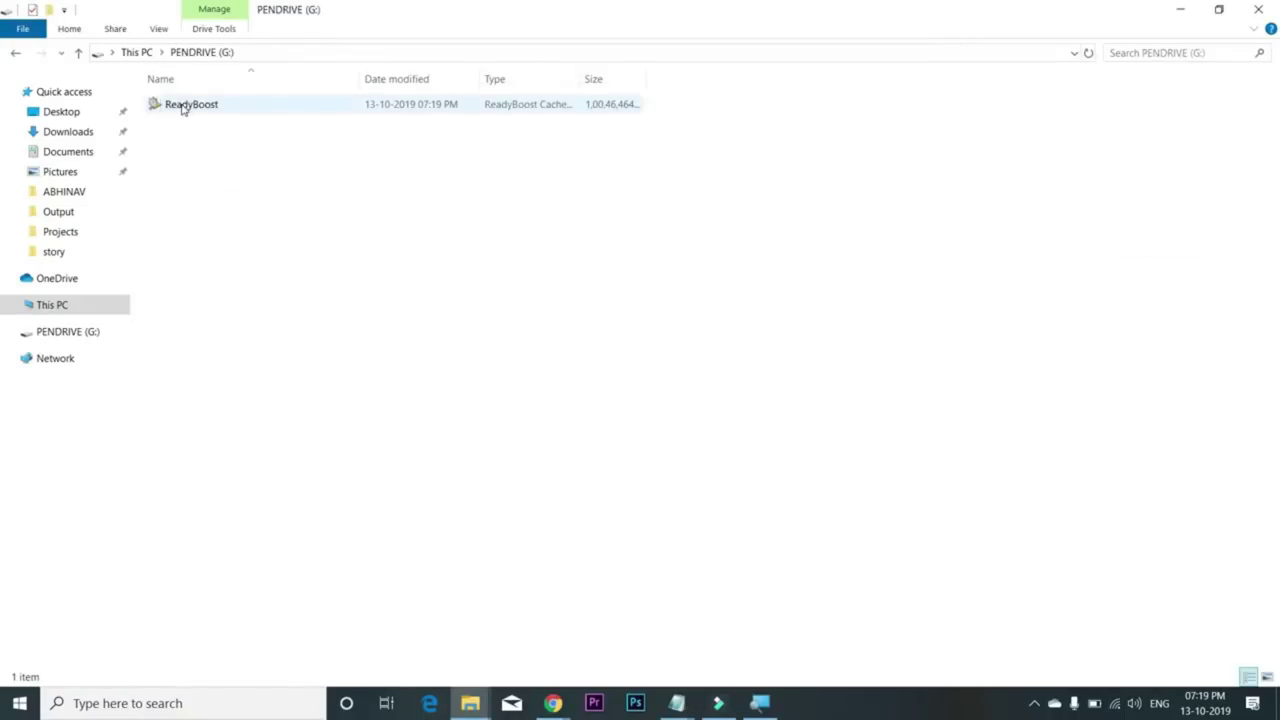
{"action": "left_click", "coordinate": [15, 52]}
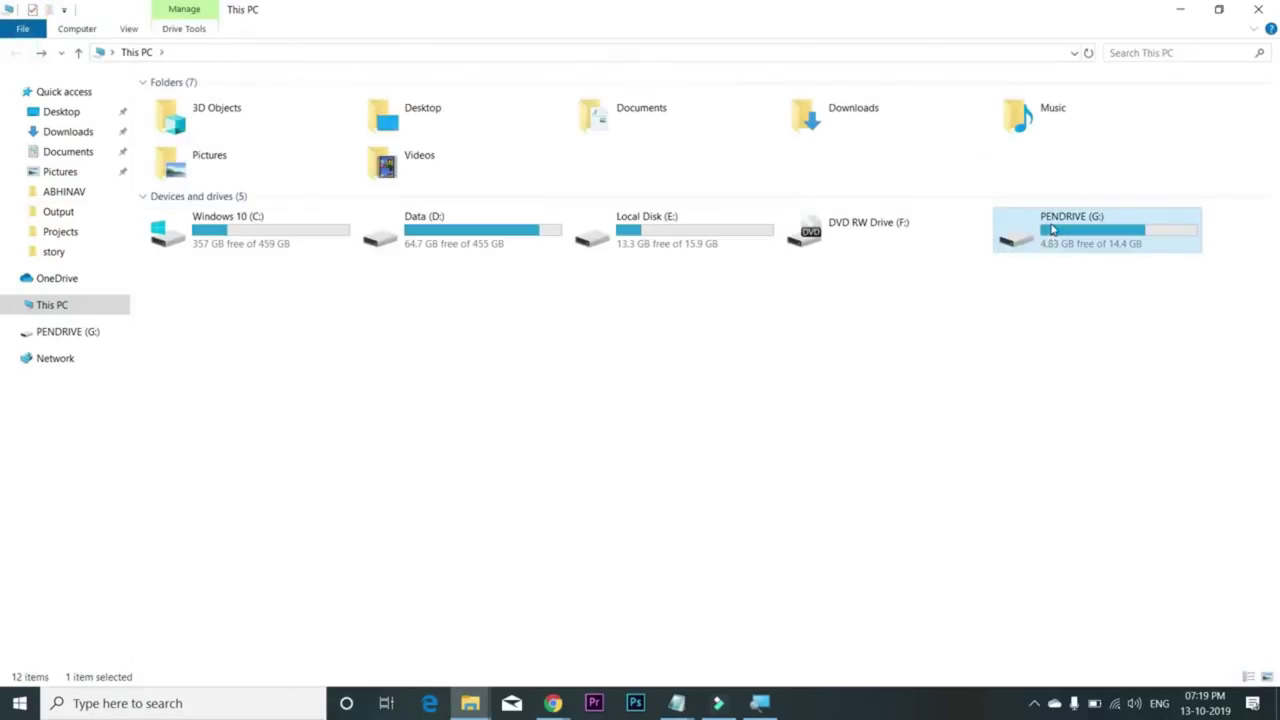
- Reopen the pendrive's ReadyBoost settings, dedicate the device to ReadyBoost with 14758 MB reserved, and apply the change
{"action": "right_click", "coordinate": [1046, 228]}
{"action": "left_click", "coordinate": [1120, 621]}
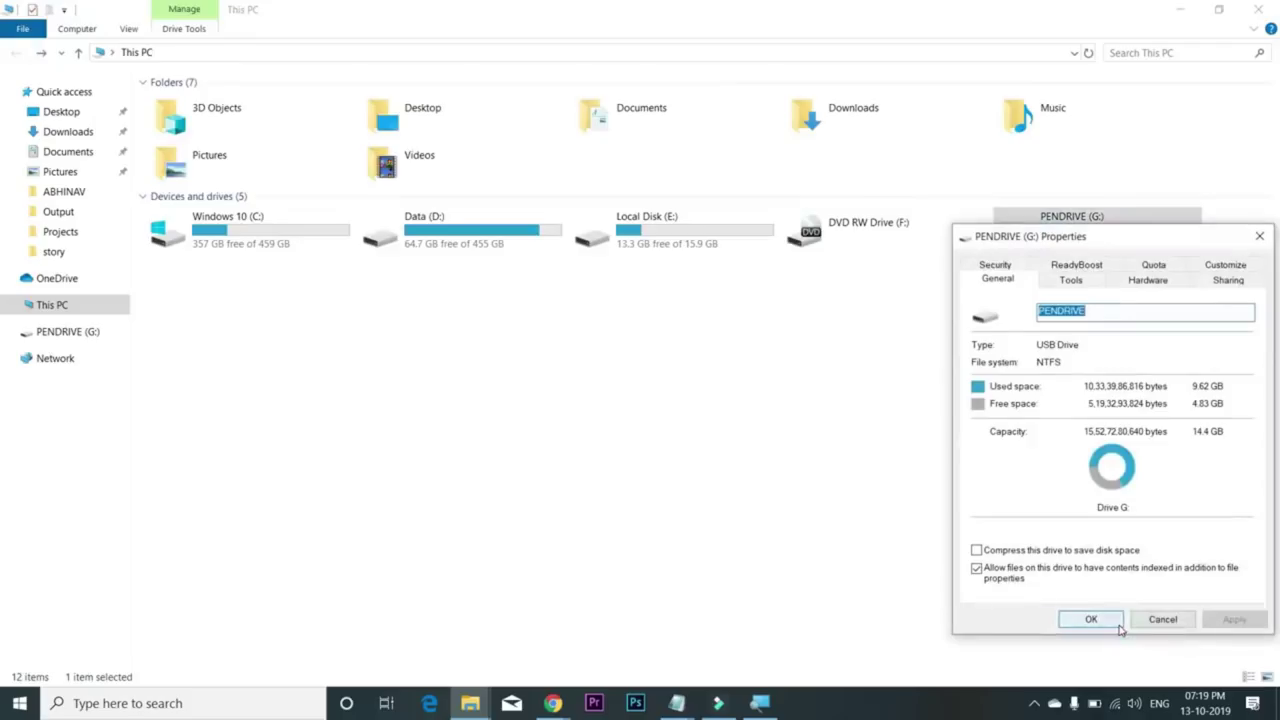
{"action": "left_click", "coordinate": [1076, 265]}
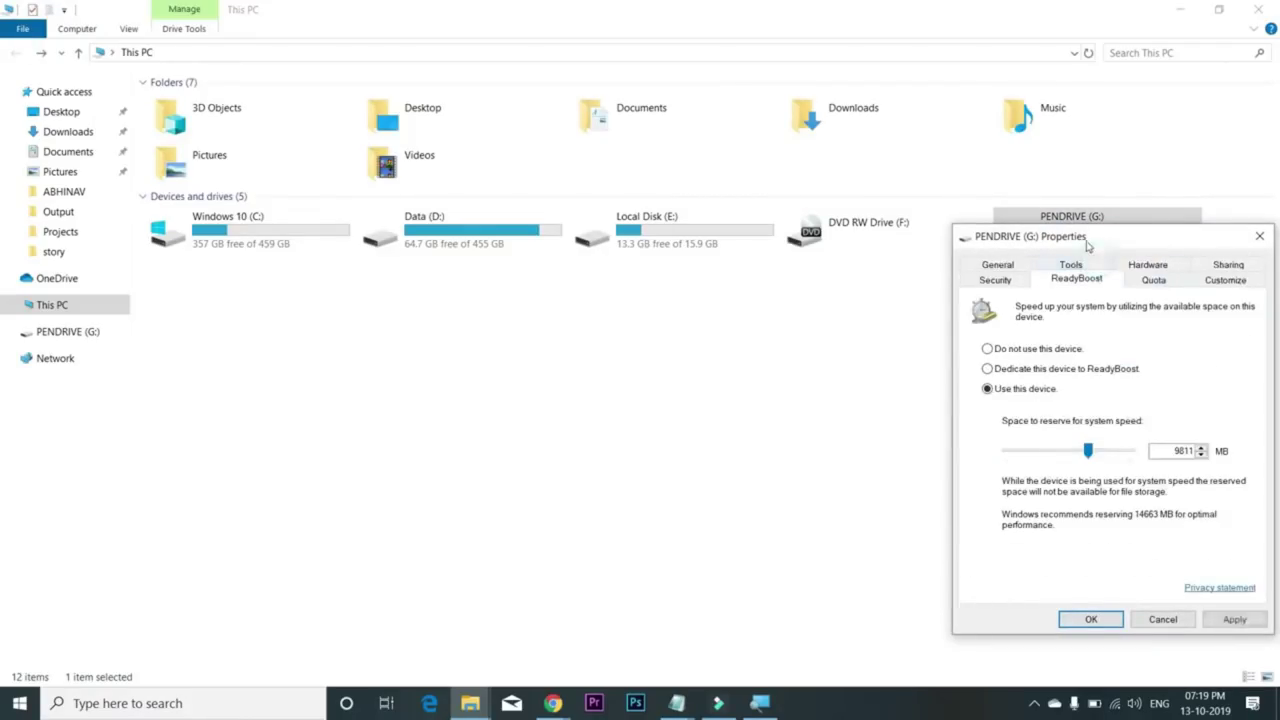
{"action": "left_click_drag", "start_coordinate": [1088, 240], "coordinate": [673, 246]}
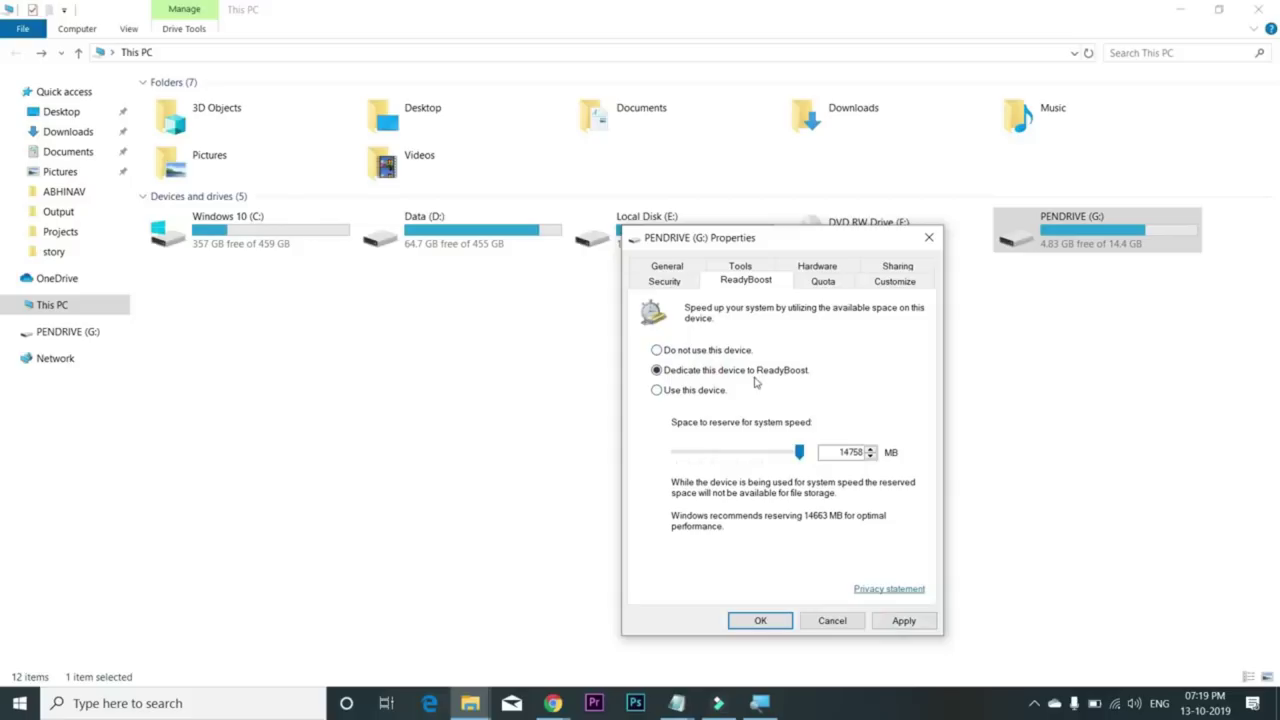
{"action": "left_click", "coordinate": [905, 621]}
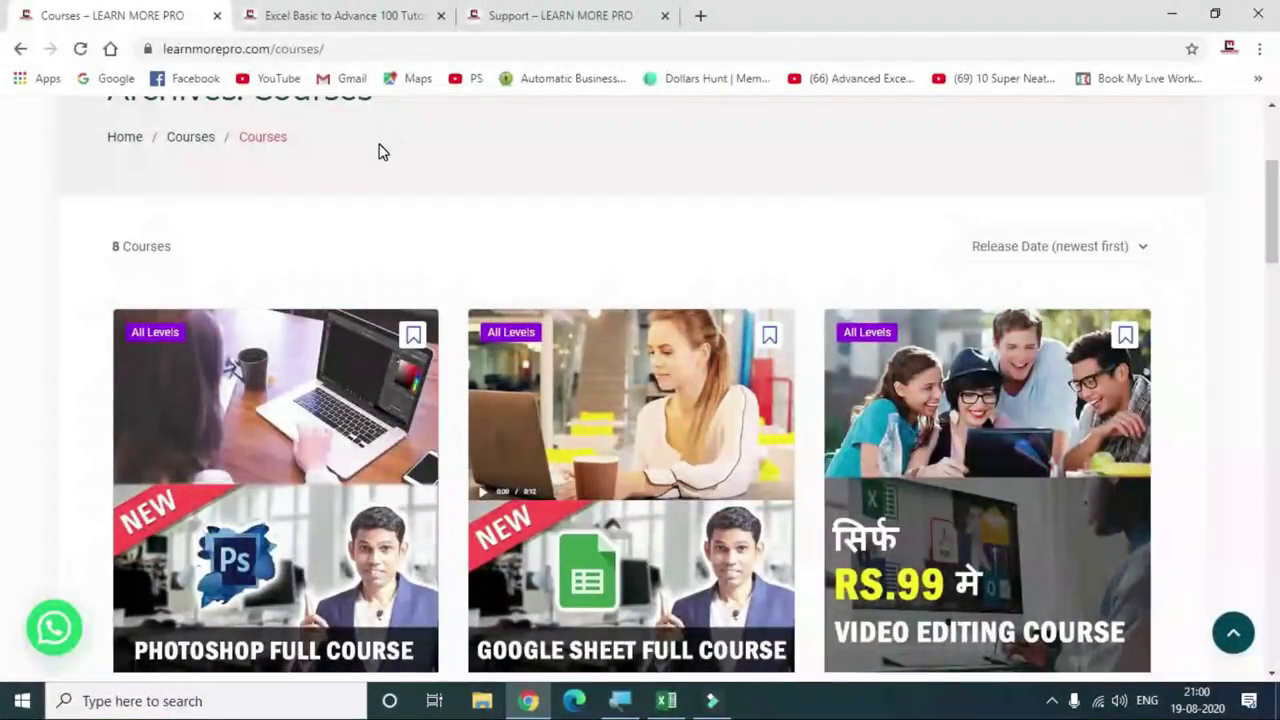
- Look over the site header and the course offerings on the LEARN MORE PRO courses page in Chrome
{"action": "scroll", "coordinate": [380, 149], "scroll_direction": "up", "scroll_amount": 2}
{"action": "scroll", "coordinate": [380, 160], "scroll_direction": "up", "scroll_amount": 3}
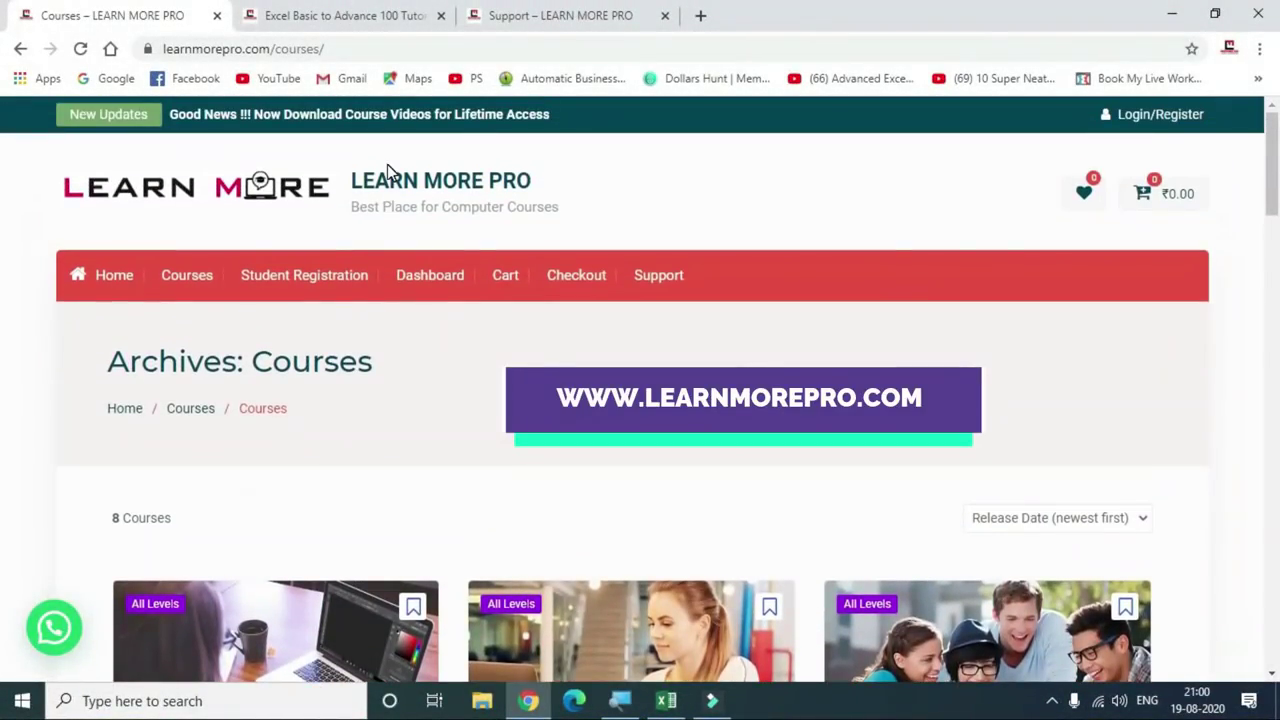
{"action": "scroll", "coordinate": [424, 222], "scroll_direction": "down", "scroll_amount": 2}
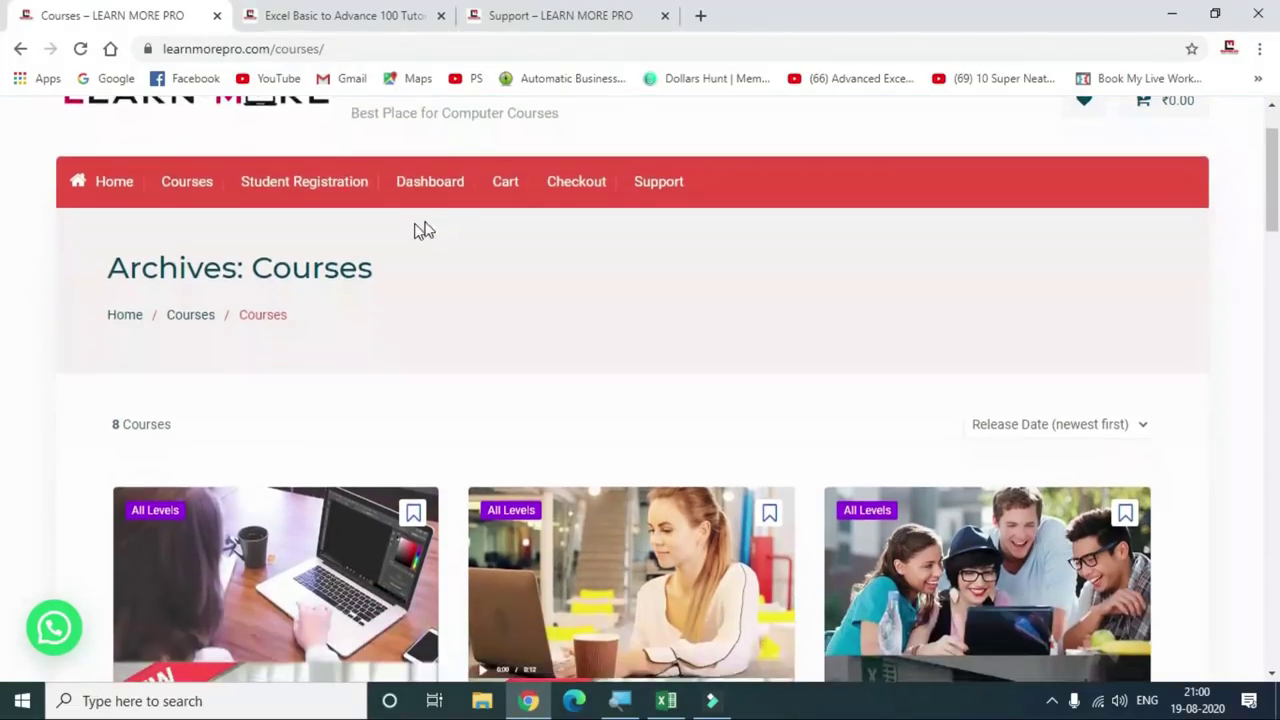
{"action": "scroll", "coordinate": [300, 249], "scroll_direction": "down", "scroll_amount": 4}
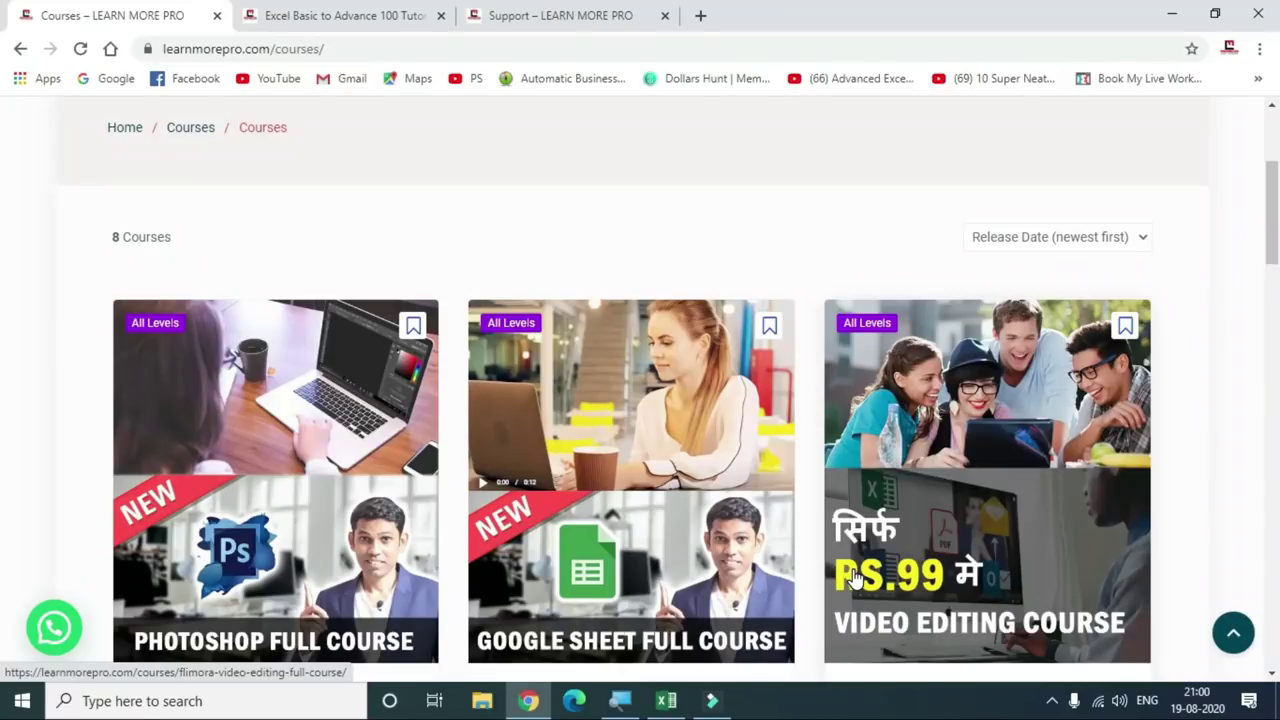
- Switch to the Excel Basic to Advance 100 Tutorials course page and highlight each item of its included material
{"action": "left_click", "coordinate": [348, 22]}
{"action": "scroll", "coordinate": [471, 374], "scroll_direction": "down", "scroll_amount": 1}
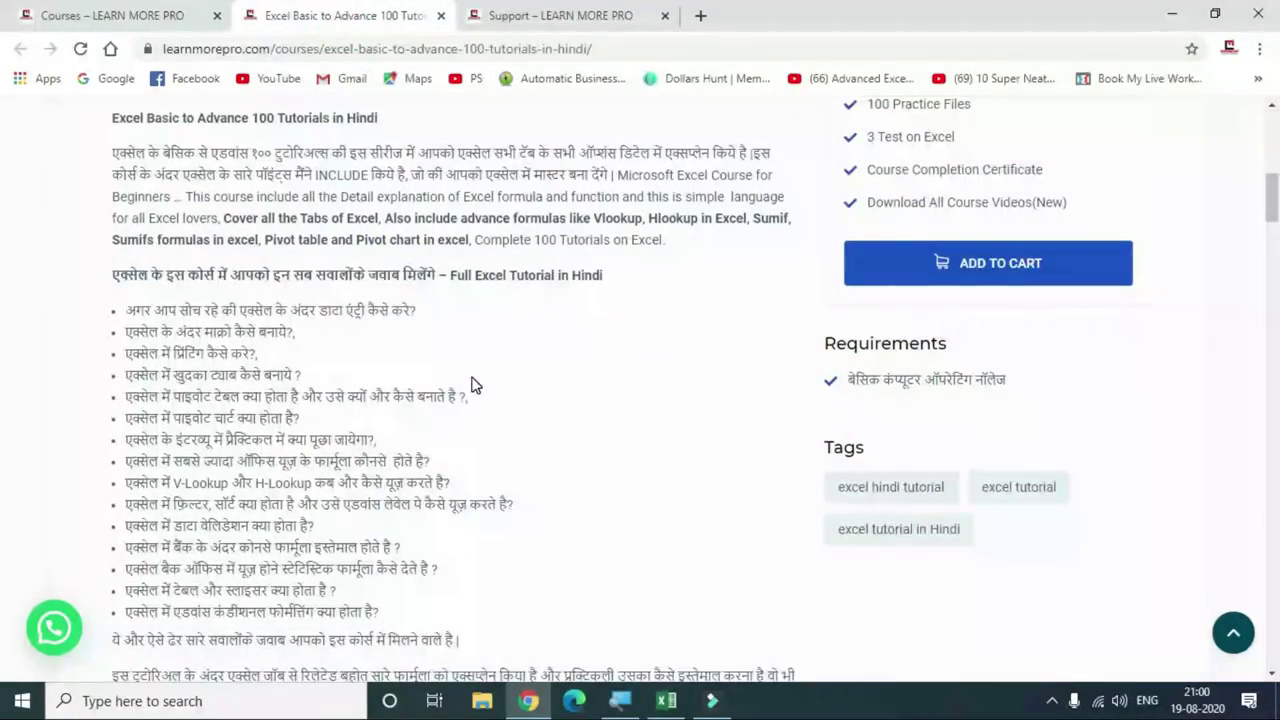
{"action": "scroll", "coordinate": [475, 386], "scroll_direction": "up", "scroll_amount": 1}
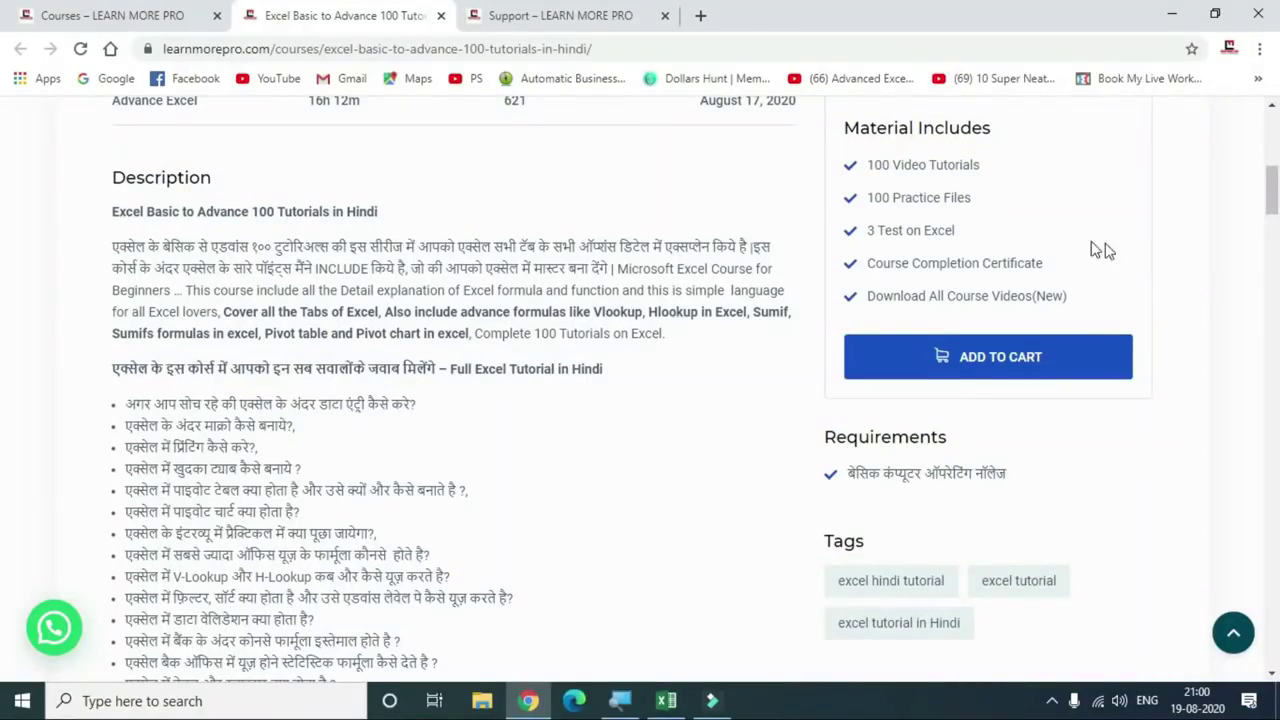
{"action": "left_click_drag", "start_coordinate": [880, 167], "coordinate": [1014, 177]}
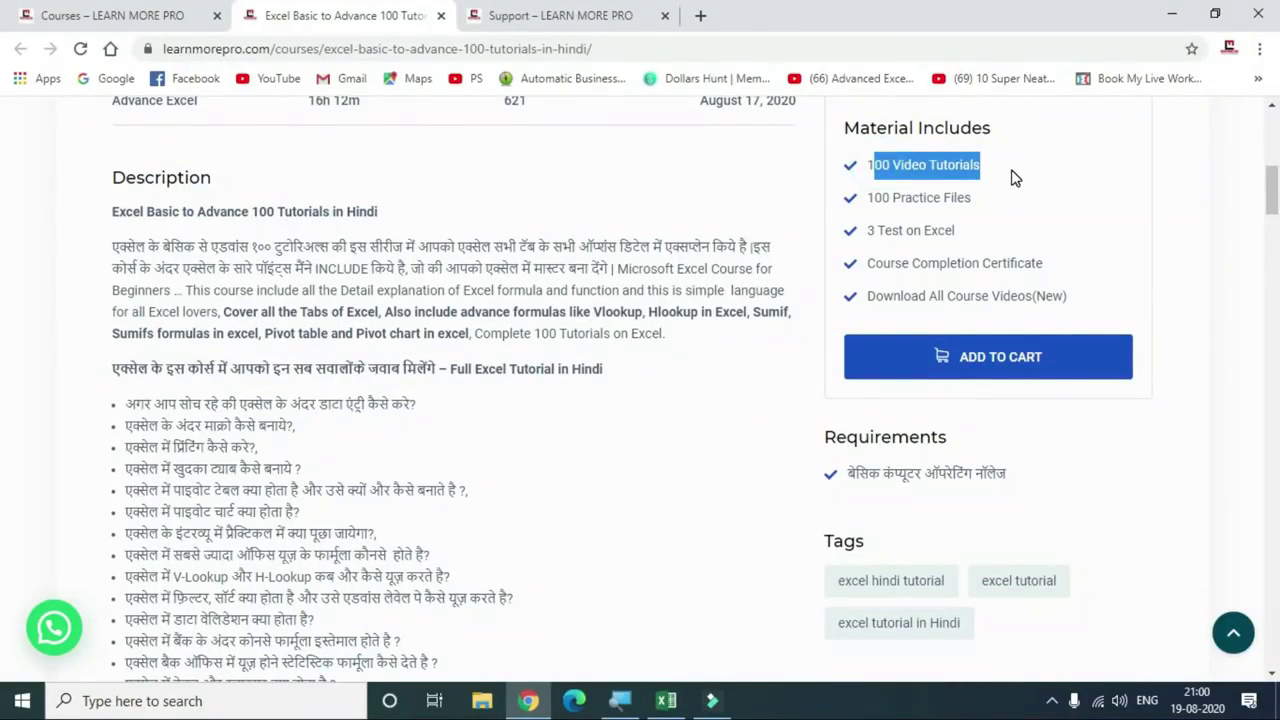
{"action": "left_click_drag", "start_coordinate": [881, 198], "coordinate": [967, 200]}
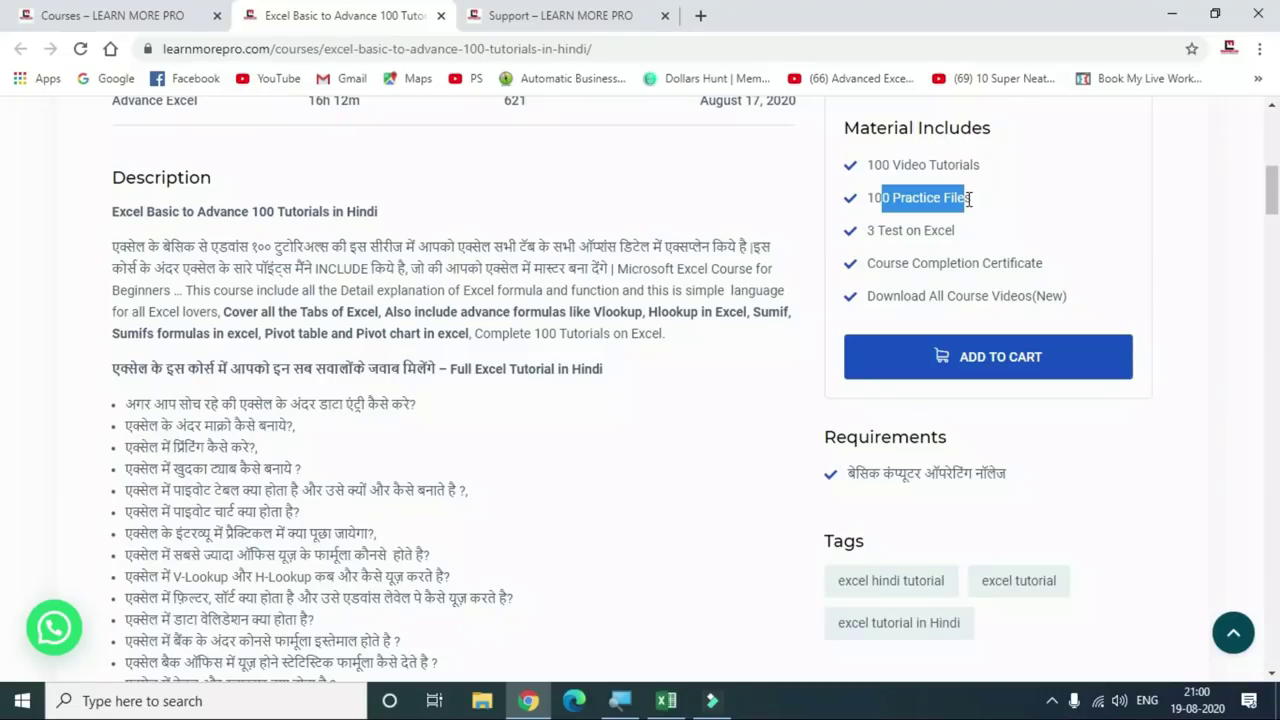
{"action": "left_click_drag", "start_coordinate": [890, 230], "coordinate": [990, 238]}
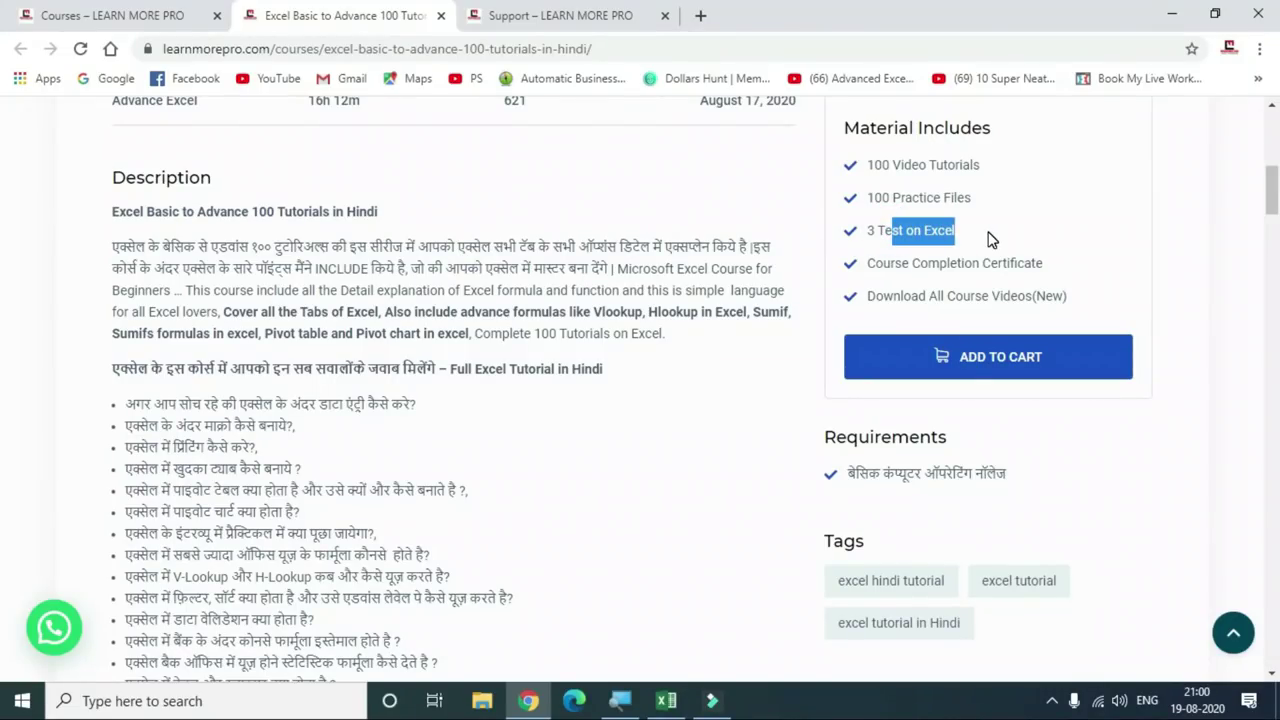
{"action": "left_click_drag", "start_coordinate": [912, 263], "coordinate": [1031, 264]}
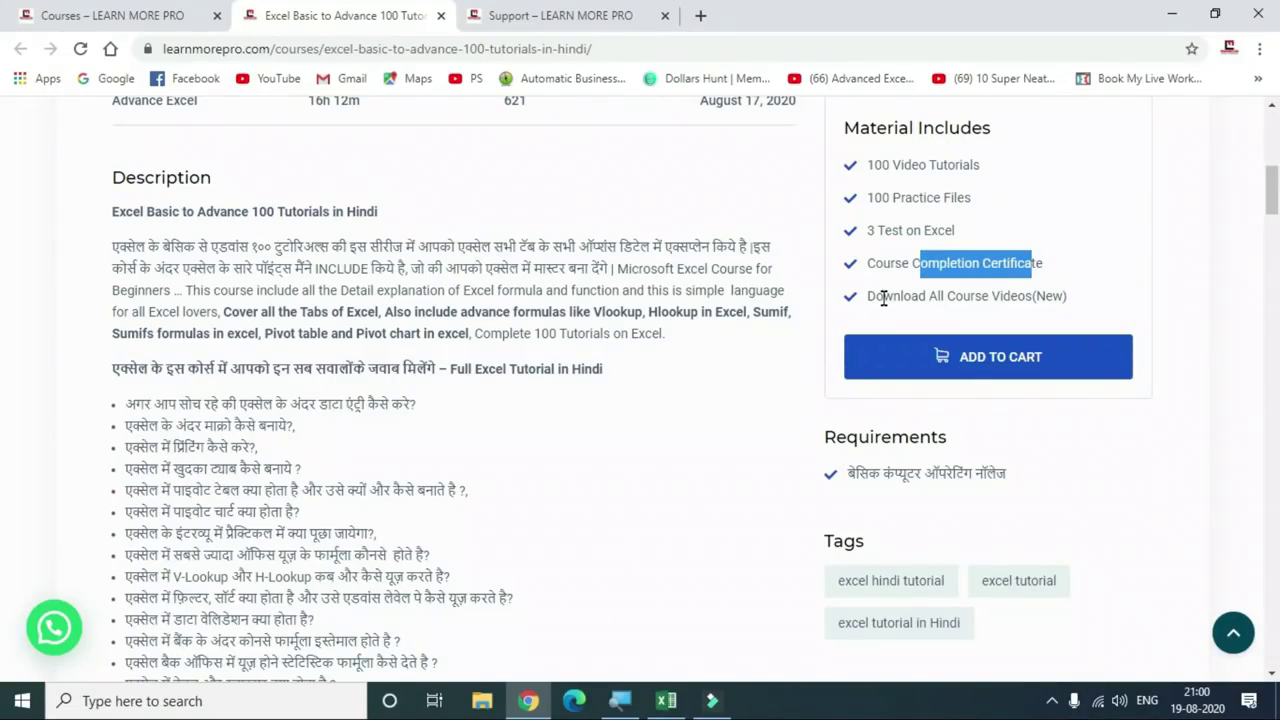
{"action": "left_click_drag", "start_coordinate": [868, 296], "coordinate": [1070, 296]}
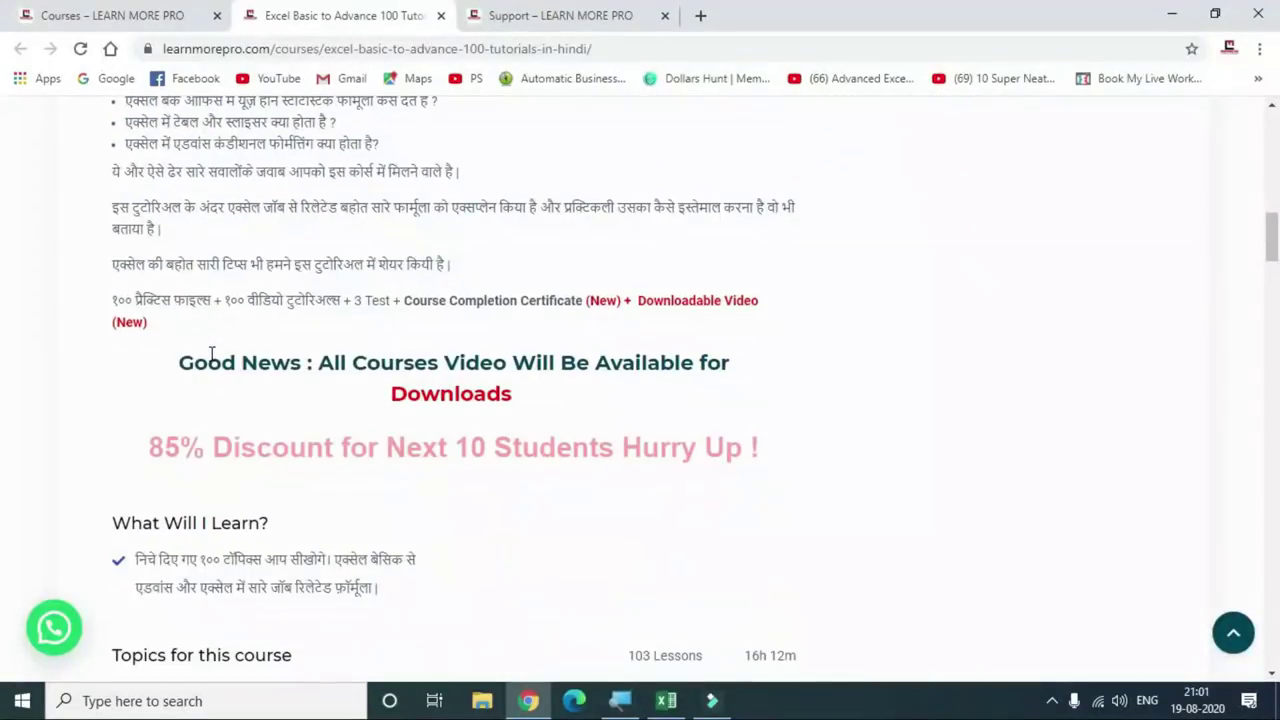
- Examine the discount offer and the list of topics on the Excel course page
{"action": "scroll", "coordinate": [212, 354], "scroll_direction": "down", "scroll_amount": 1}
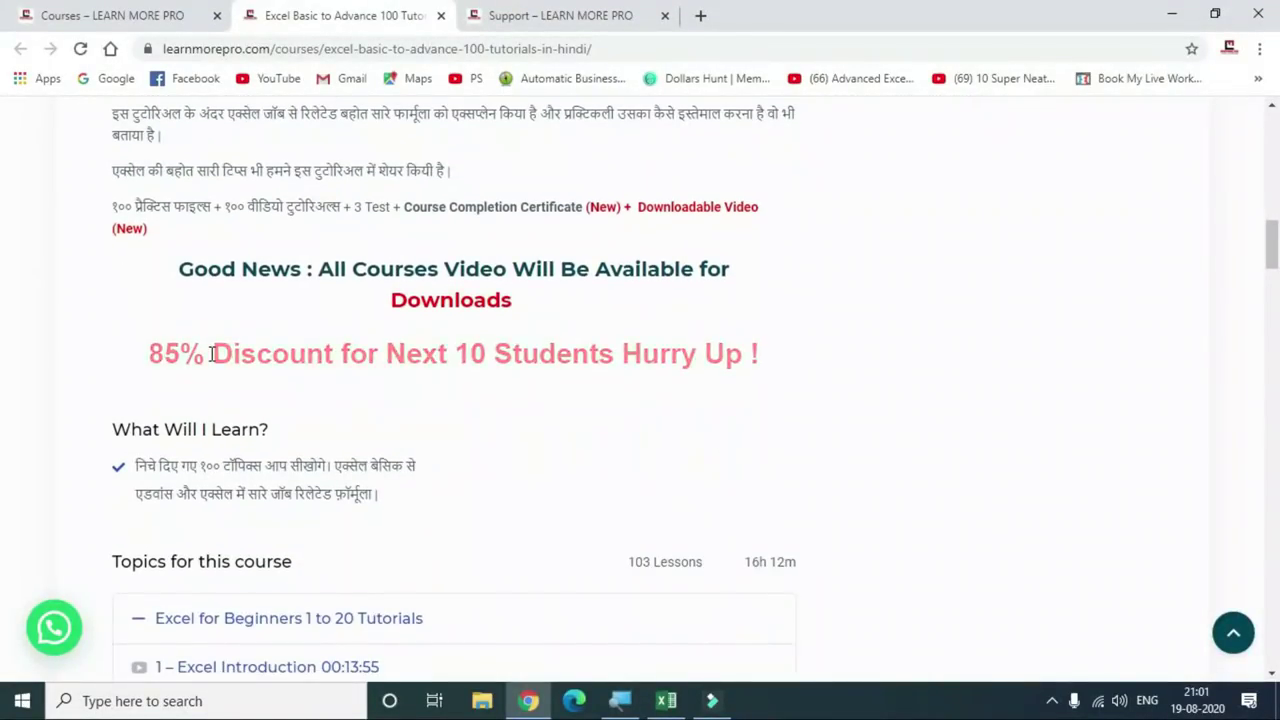
{"action": "scroll", "coordinate": [212, 354], "scroll_direction": "down", "scroll_amount": 2}
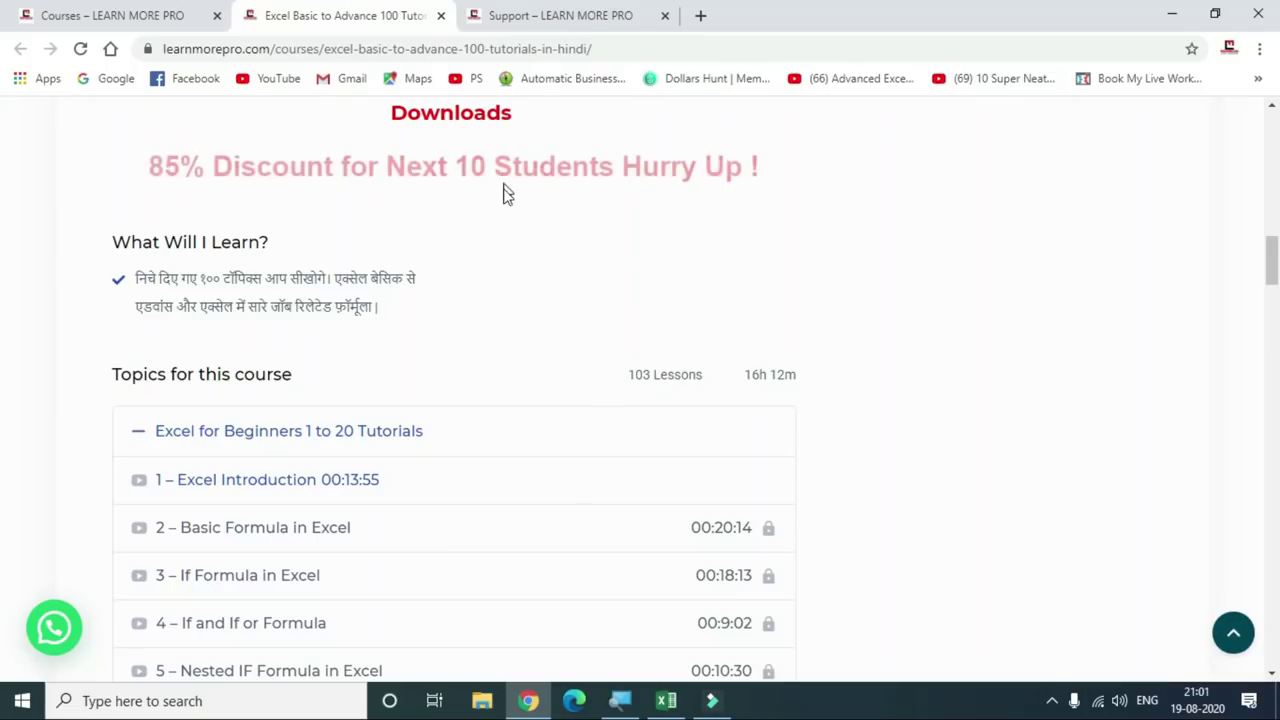
{"action": "scroll", "coordinate": [160, 425], "scroll_direction": "down", "scroll_amount": 1}
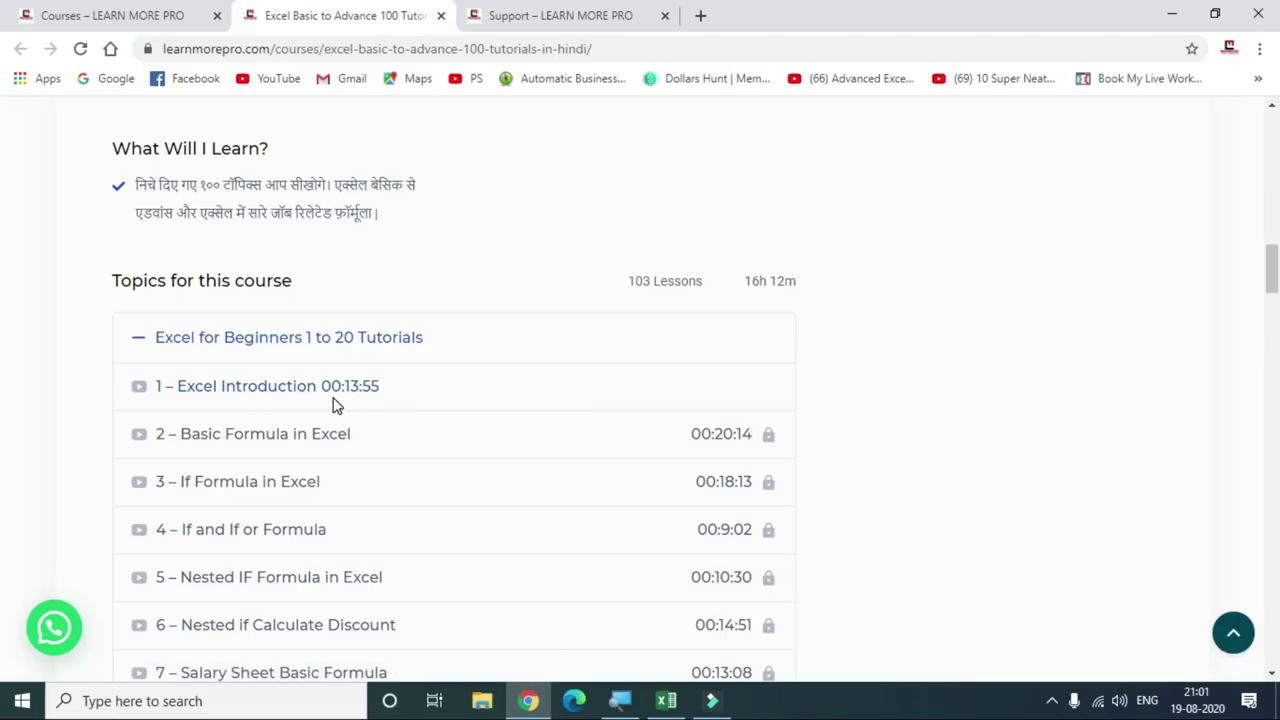
- Look through the beginner lessons on the Excel course page, then expand and review the Excel for Intermediate 21 To 60 Tutorials section
{"action": "scroll", "coordinate": [335, 405], "scroll_direction": "down", "scroll_amount": 8}
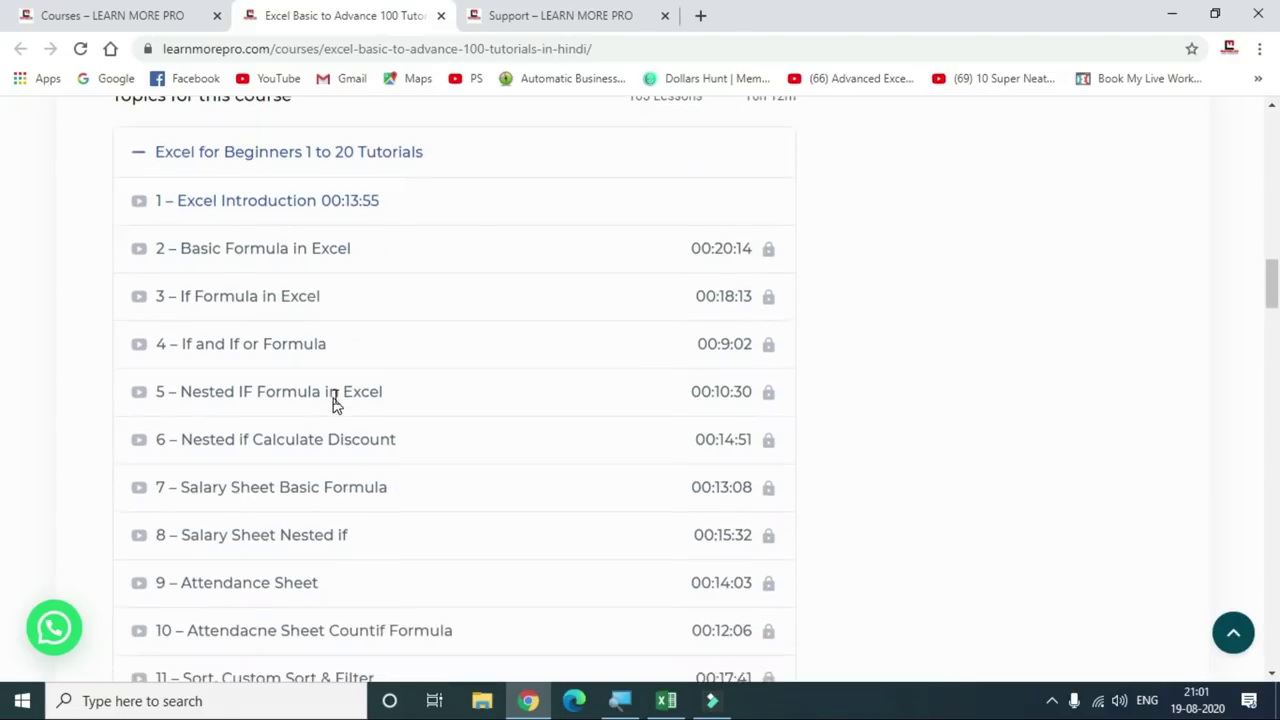
{"action": "scroll", "coordinate": [335, 391], "scroll_direction": "down", "scroll_amount": 2}
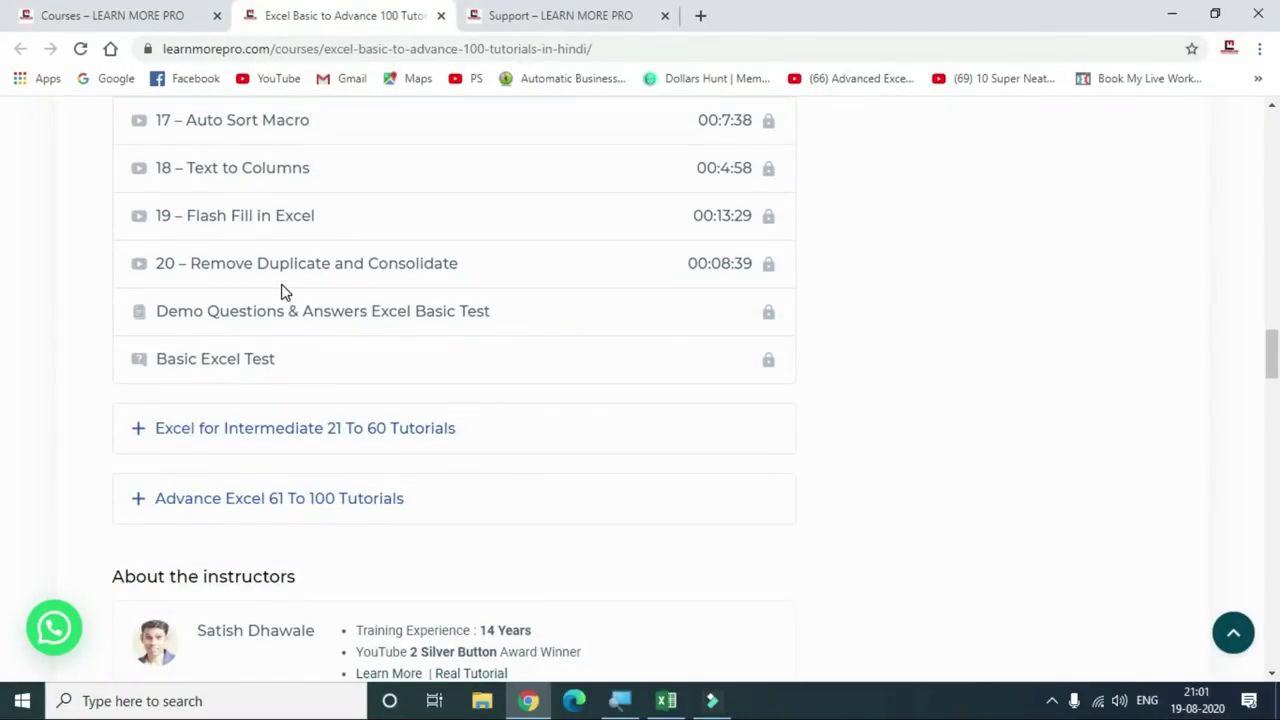
{"action": "left_click", "coordinate": [256, 440]}
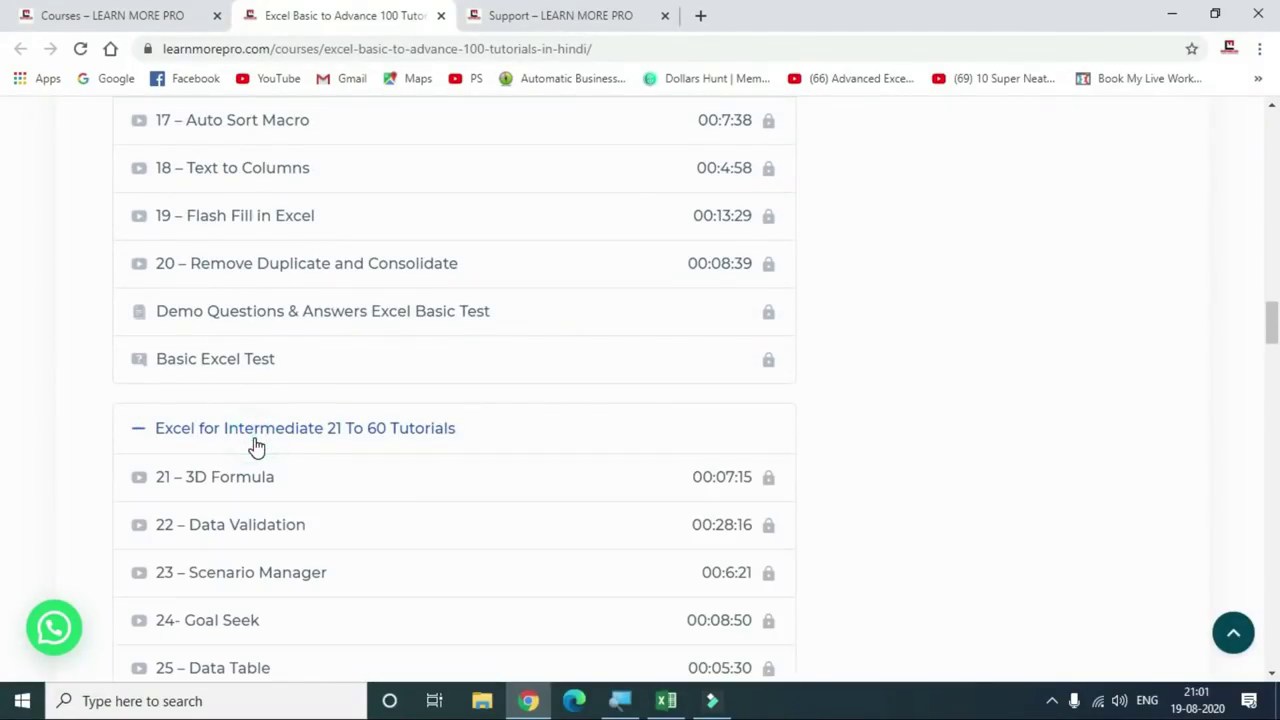
{"action": "scroll", "coordinate": [257, 445], "scroll_direction": "down", "scroll_amount": 10}
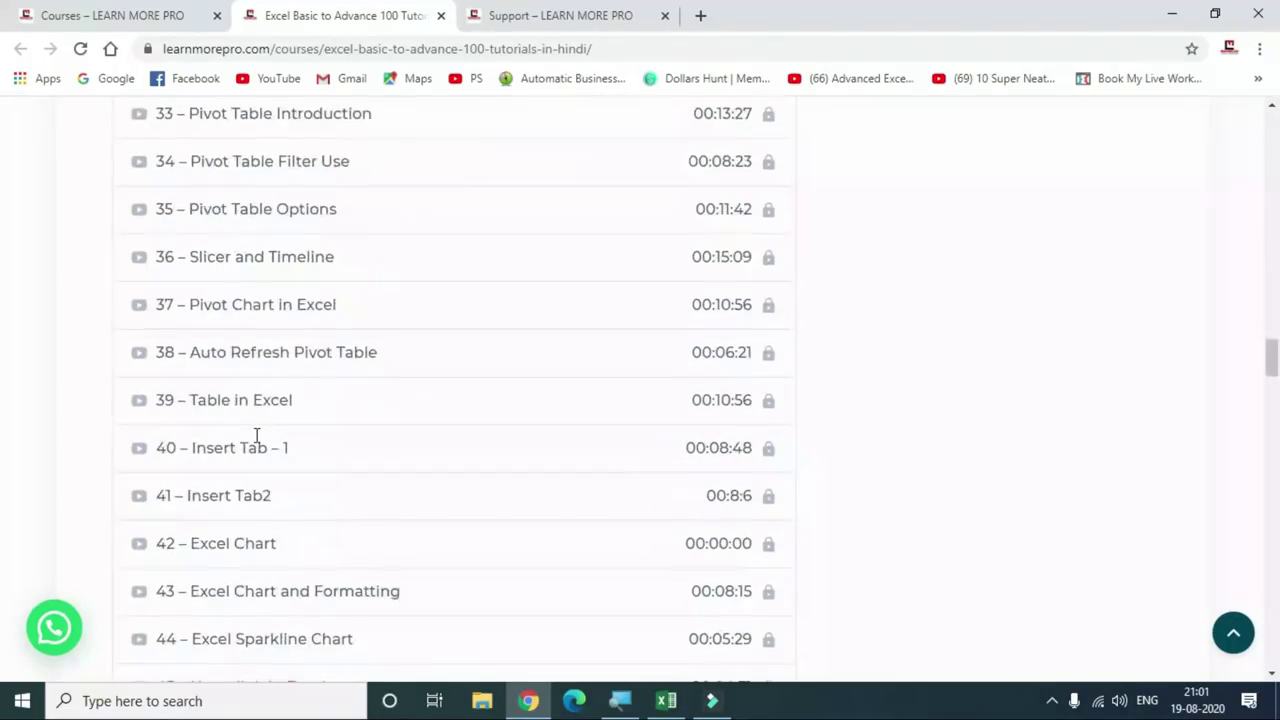
{"action": "scroll", "coordinate": [255, 440], "scroll_direction": "down", "scroll_amount": 9}
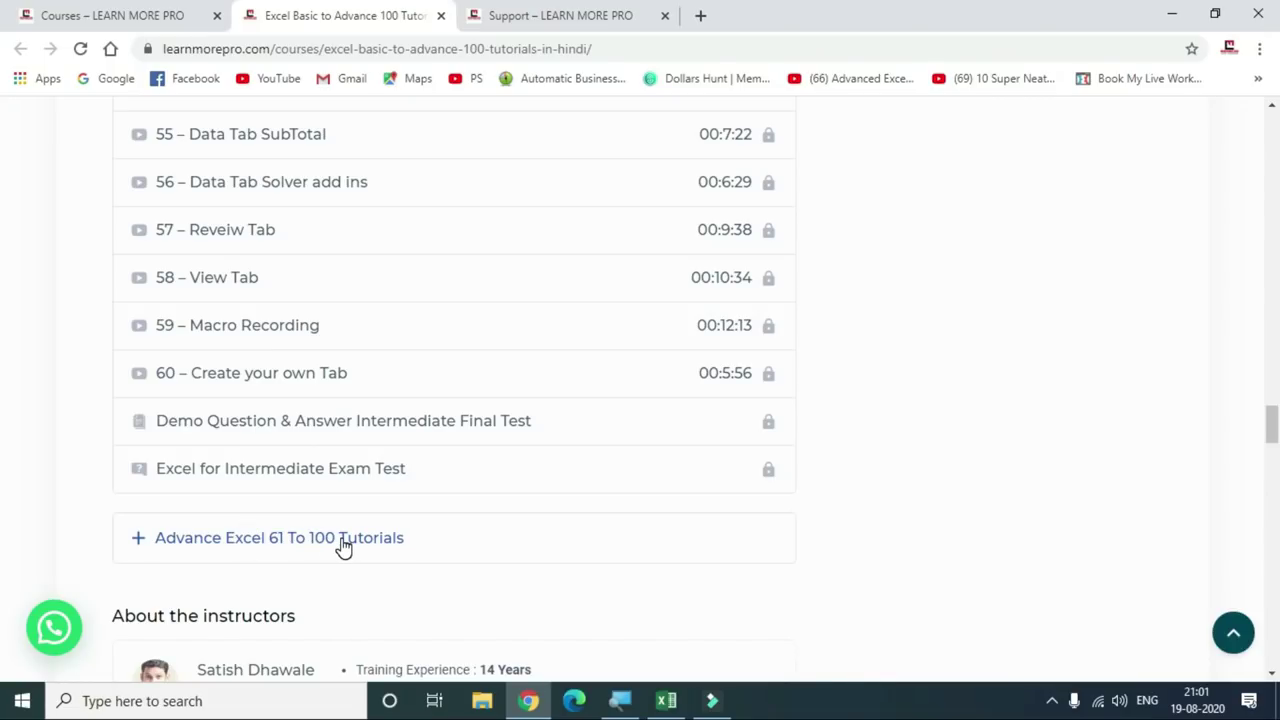
- Review the intermediate and beginner lessons with their durations back up to the course's discount offer
{"action": "scroll", "coordinate": [330, 500], "scroll_direction": "up", "scroll_amount": 4}
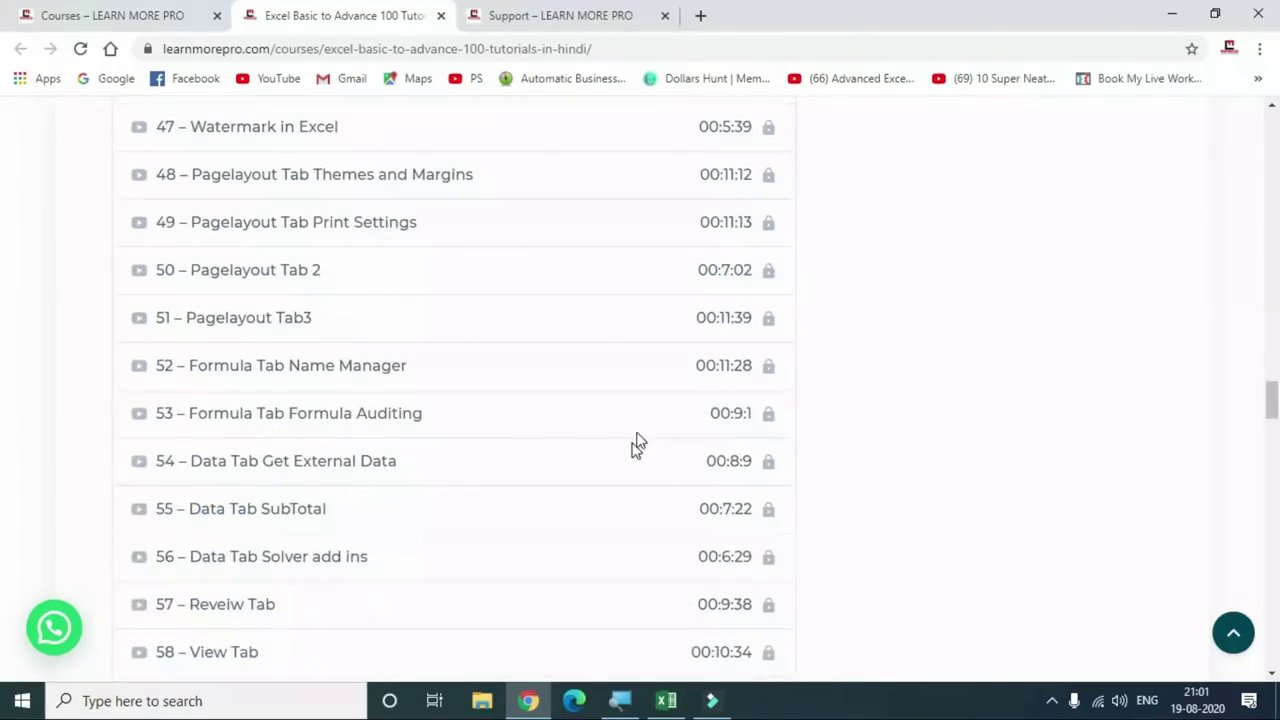
{"action": "scroll", "coordinate": [750, 421], "scroll_direction": "up", "scroll_amount": 10}
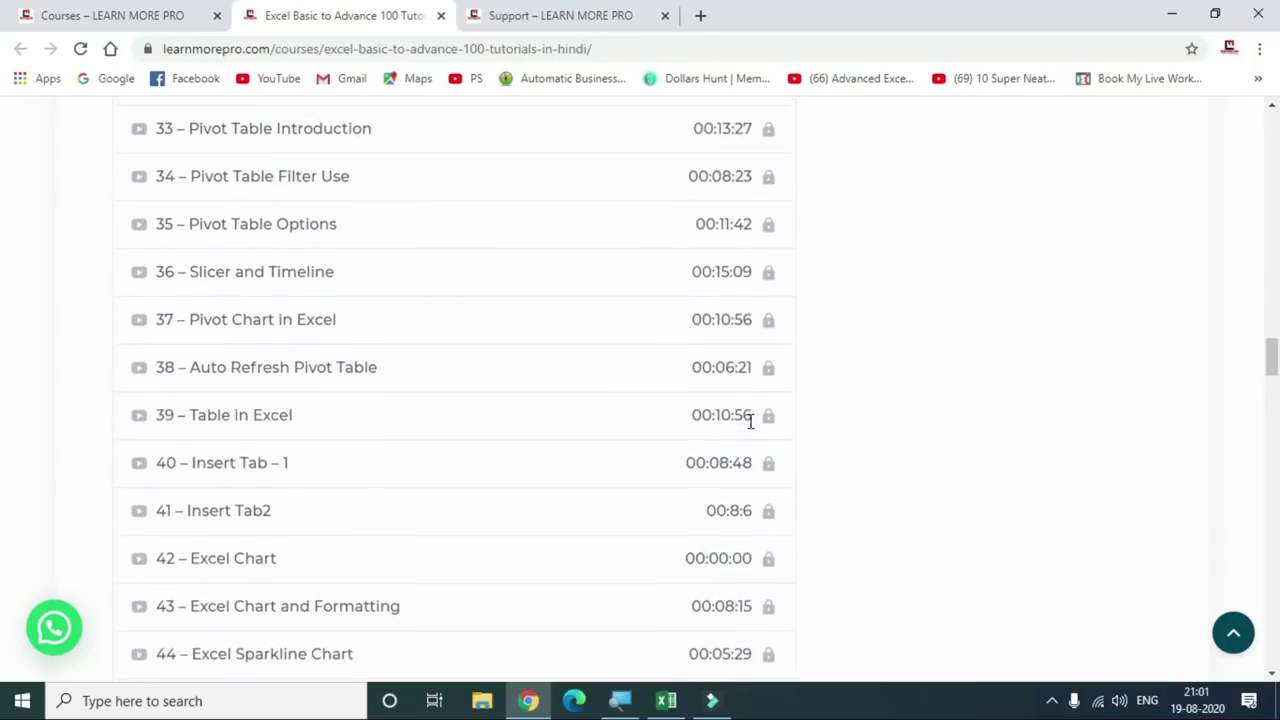
{"action": "scroll", "coordinate": [750, 421], "scroll_direction": "up", "scroll_amount": 6}
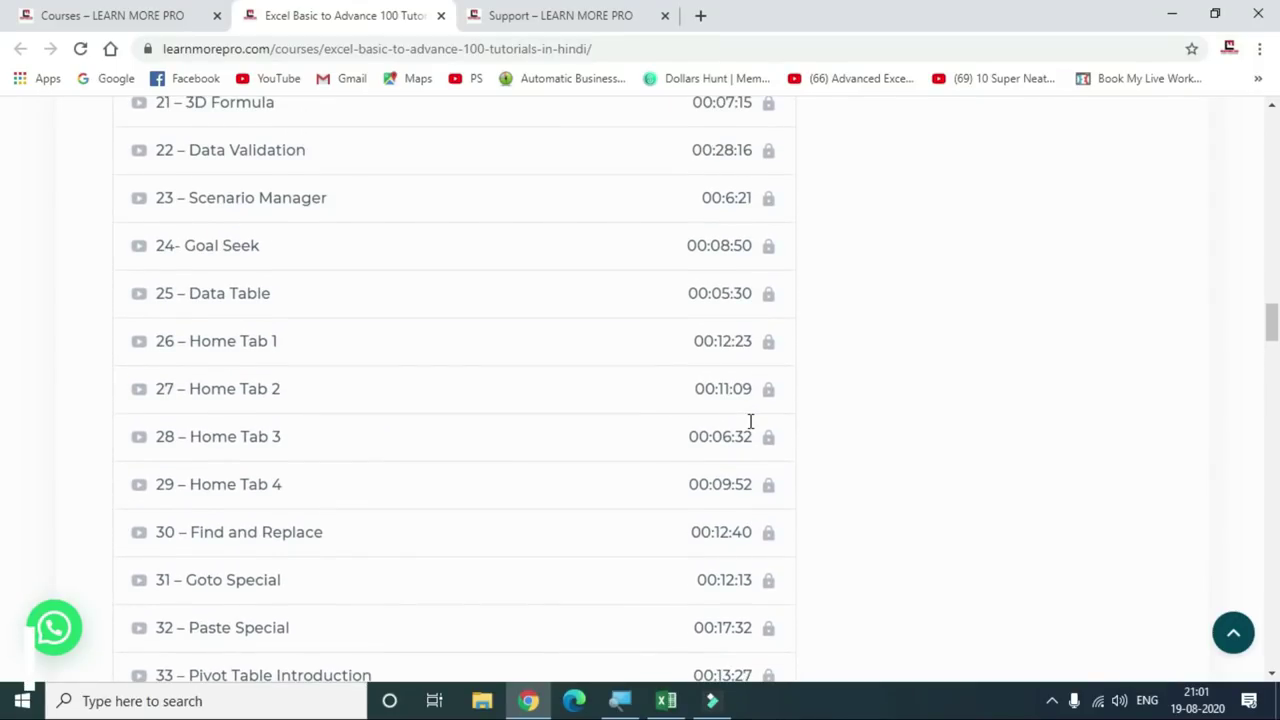
{"action": "scroll", "coordinate": [750, 421], "scroll_direction": "up", "scroll_amount": 8}
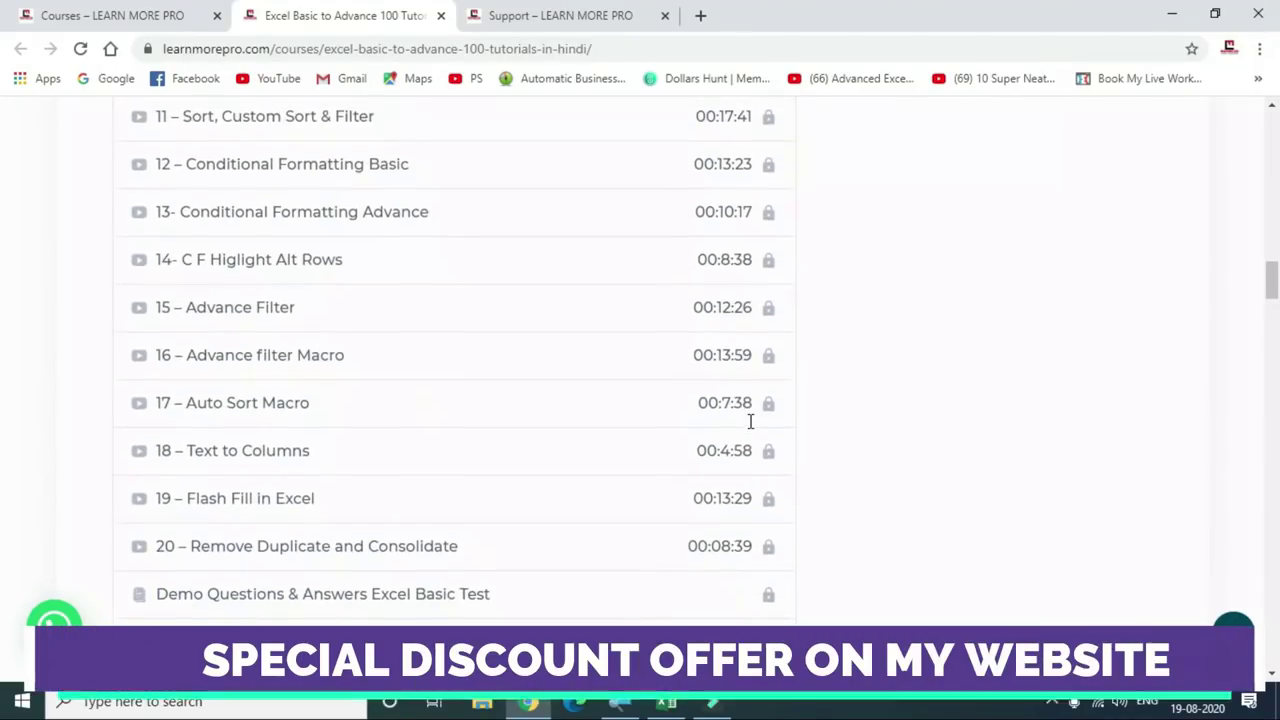
{"action": "scroll", "coordinate": [750, 421], "scroll_direction": "up", "scroll_amount": 4}
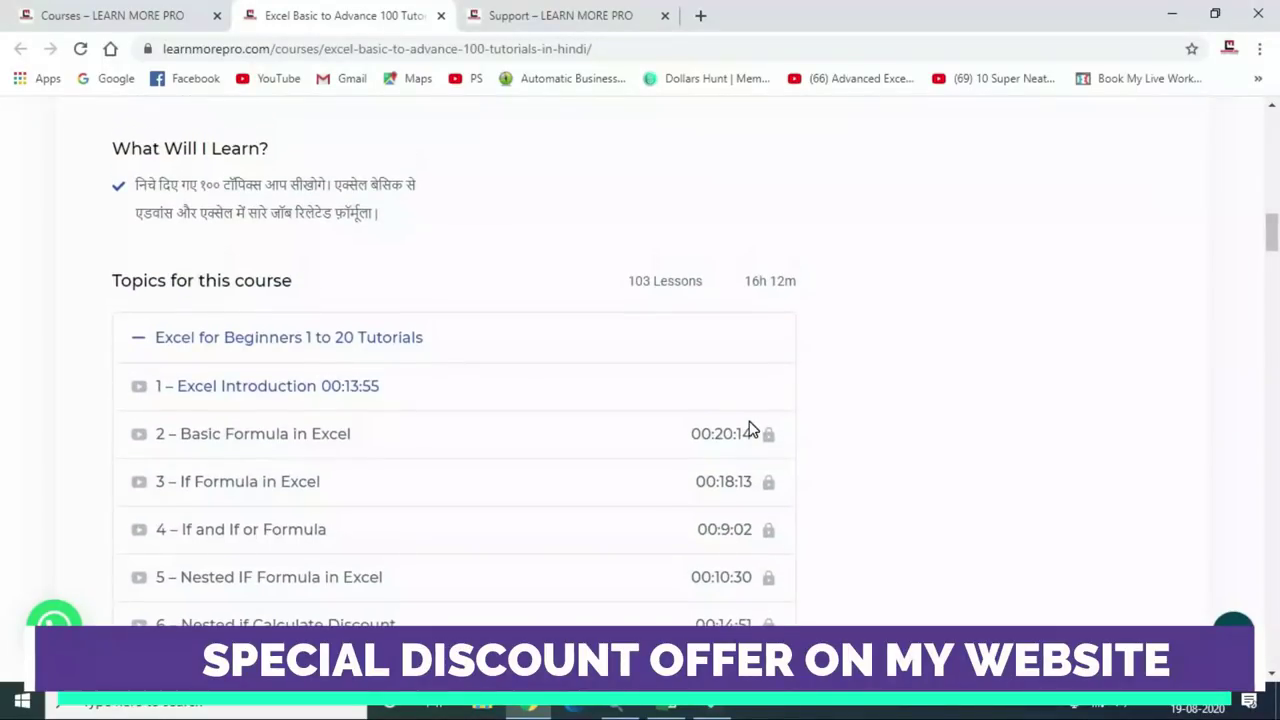
{"action": "scroll", "coordinate": [1270, 243], "scroll_direction": "up", "scroll_amount": 1}
{"action": "scroll", "coordinate": [1270, 243], "scroll_direction": "up", "scroll_amount": 1}
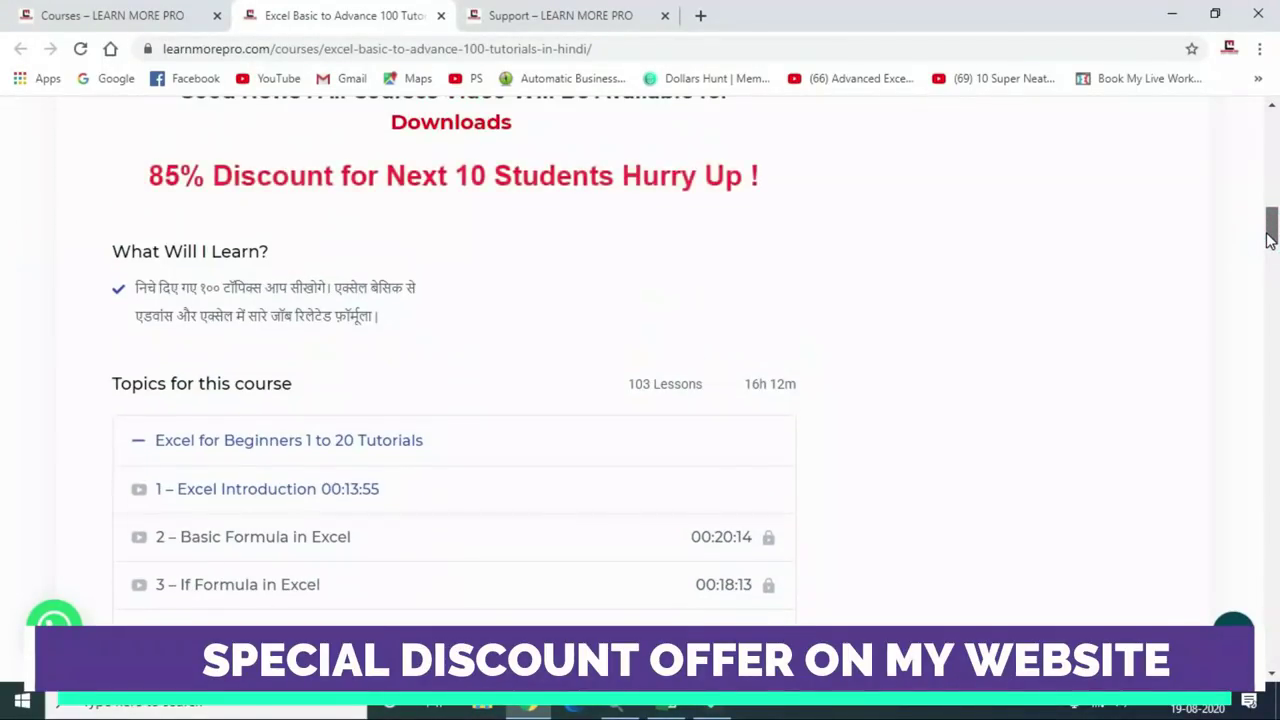
- Check the Support page briefly and return to the header of the Courses page
{"action": "left_click", "coordinate": [562, 15]}
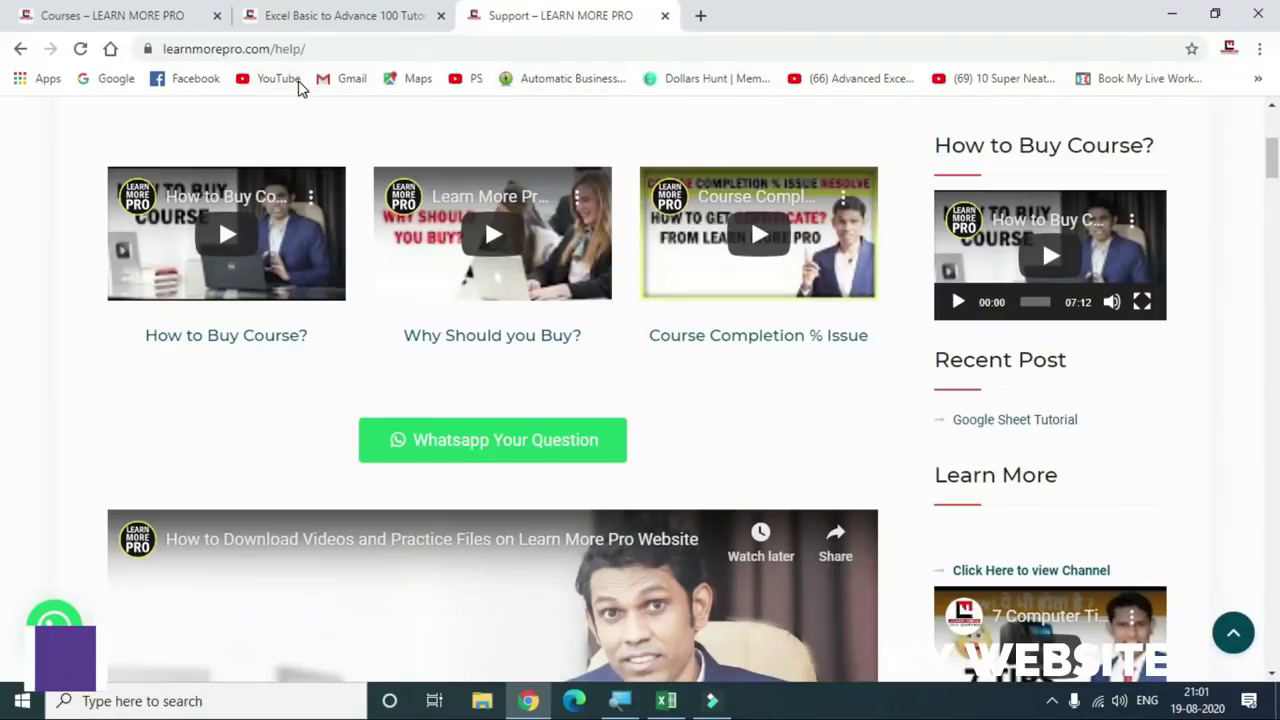
{"action": "left_click", "coordinate": [163, 25]}
{"action": "scroll", "coordinate": [677, 206], "scroll_direction": "up", "scroll_amount": 3}
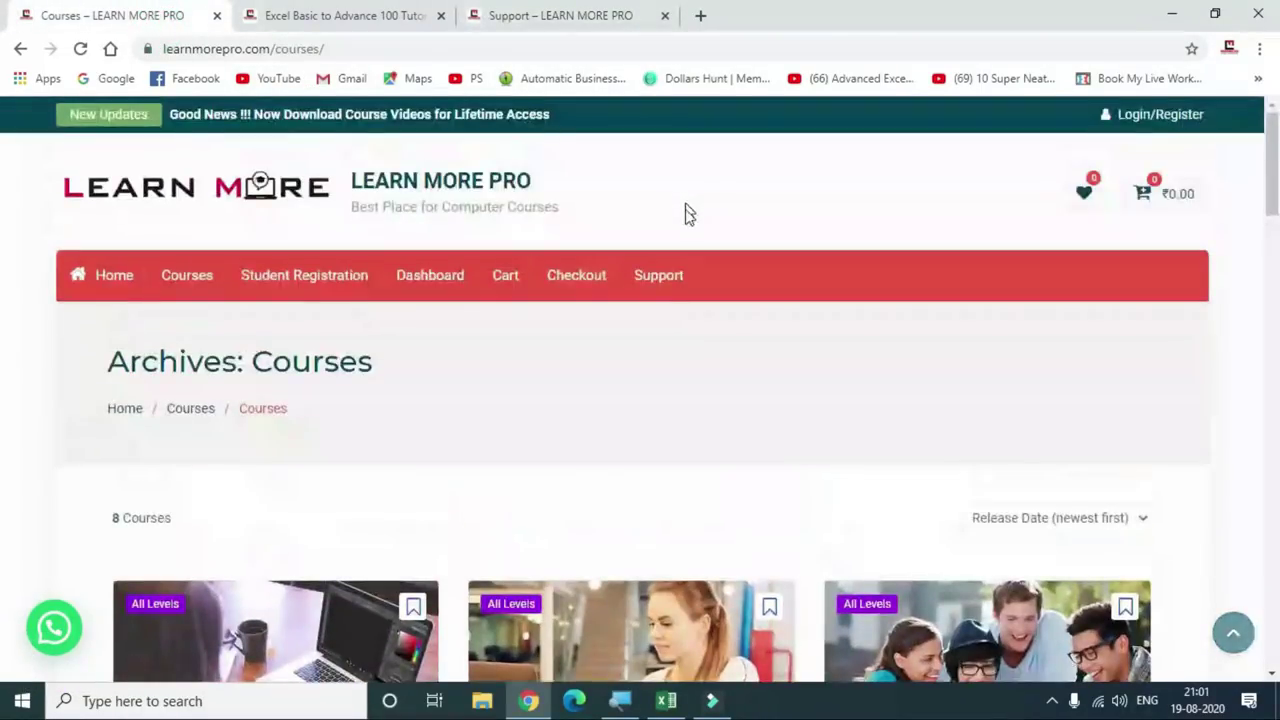
- Examine the help videos on the Support page, including the one on downloading videos and practice files
{"action": "left_click", "coordinate": [572, 18]}
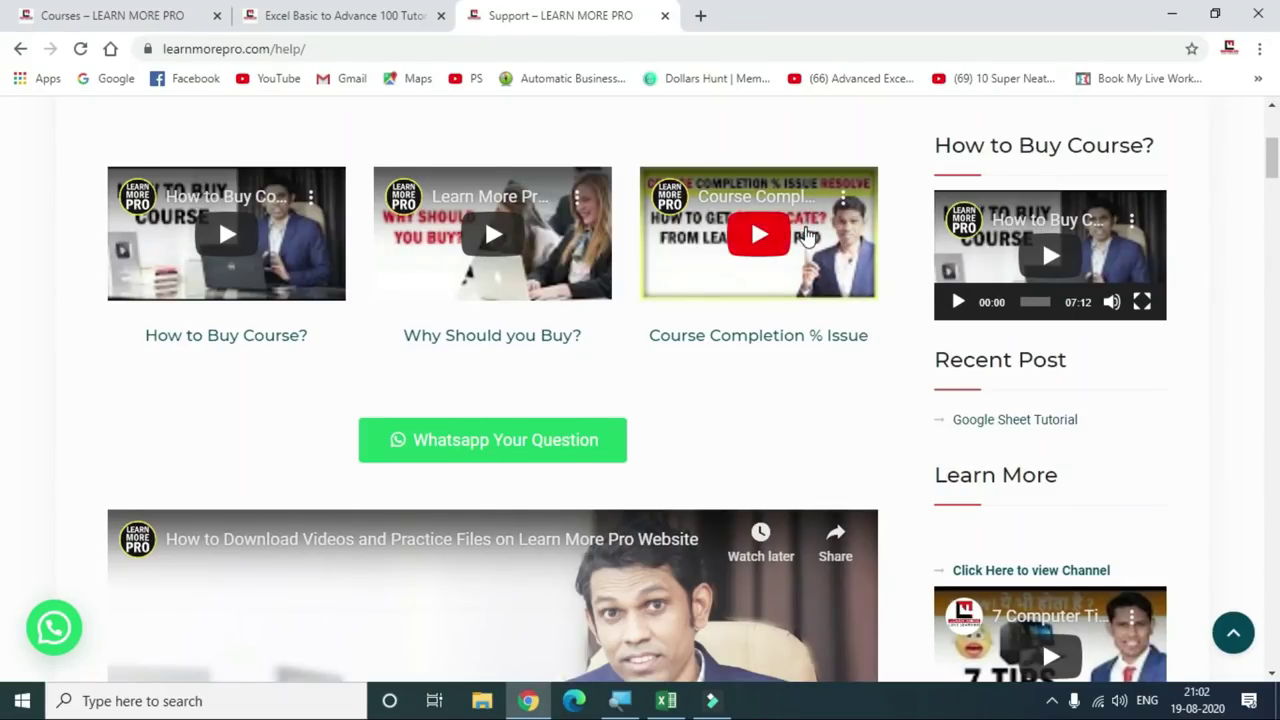
{"action": "scroll", "coordinate": [780, 250], "scroll_direction": "down", "scroll_amount": 3}
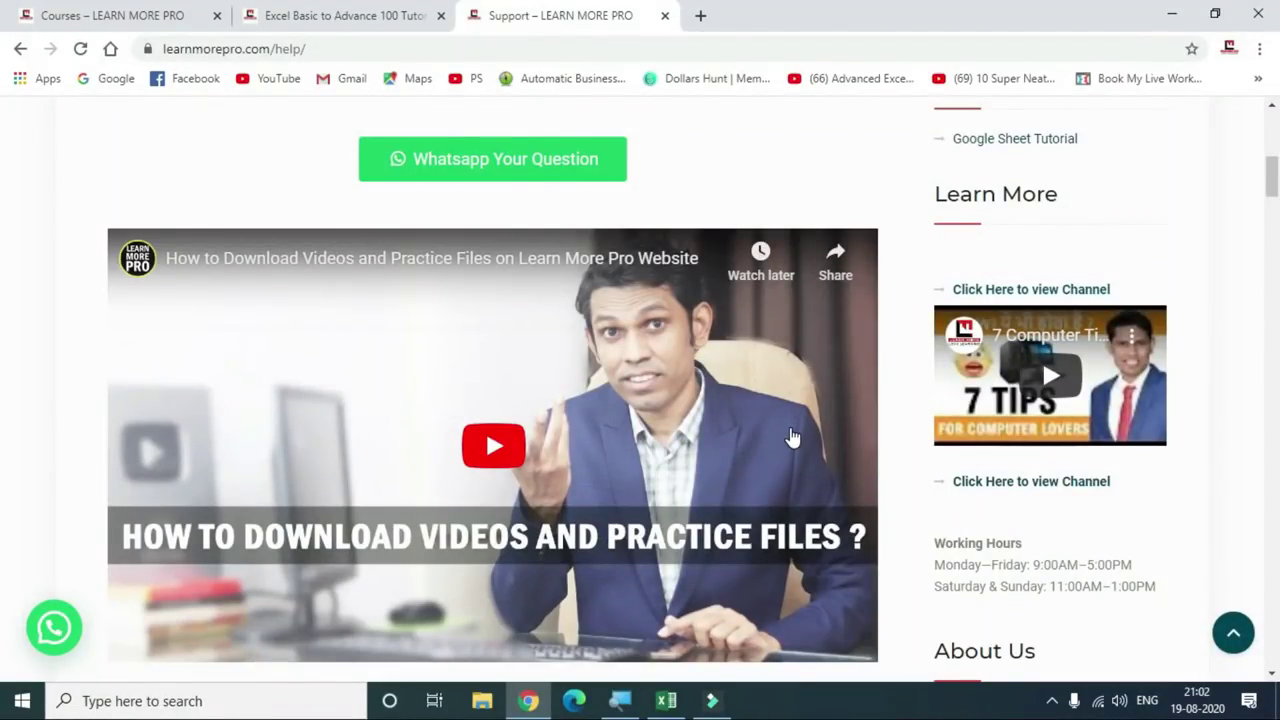
{"action": "scroll", "coordinate": [792, 437], "scroll_direction": "up", "scroll_amount": 4}
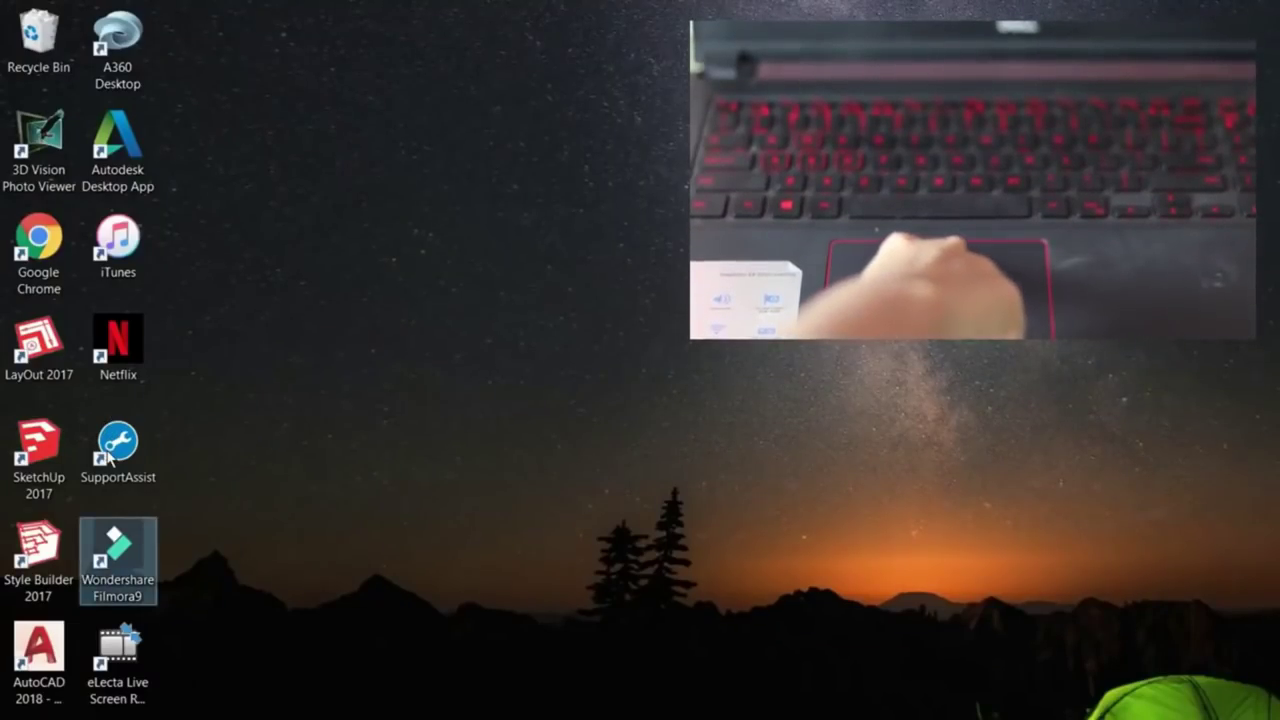
- Demonstrate the touchpad tap gestures on the desktop by opening the desktop context menu and the Cortana search
{"action": "left_click", "coordinate": [112, 450]}
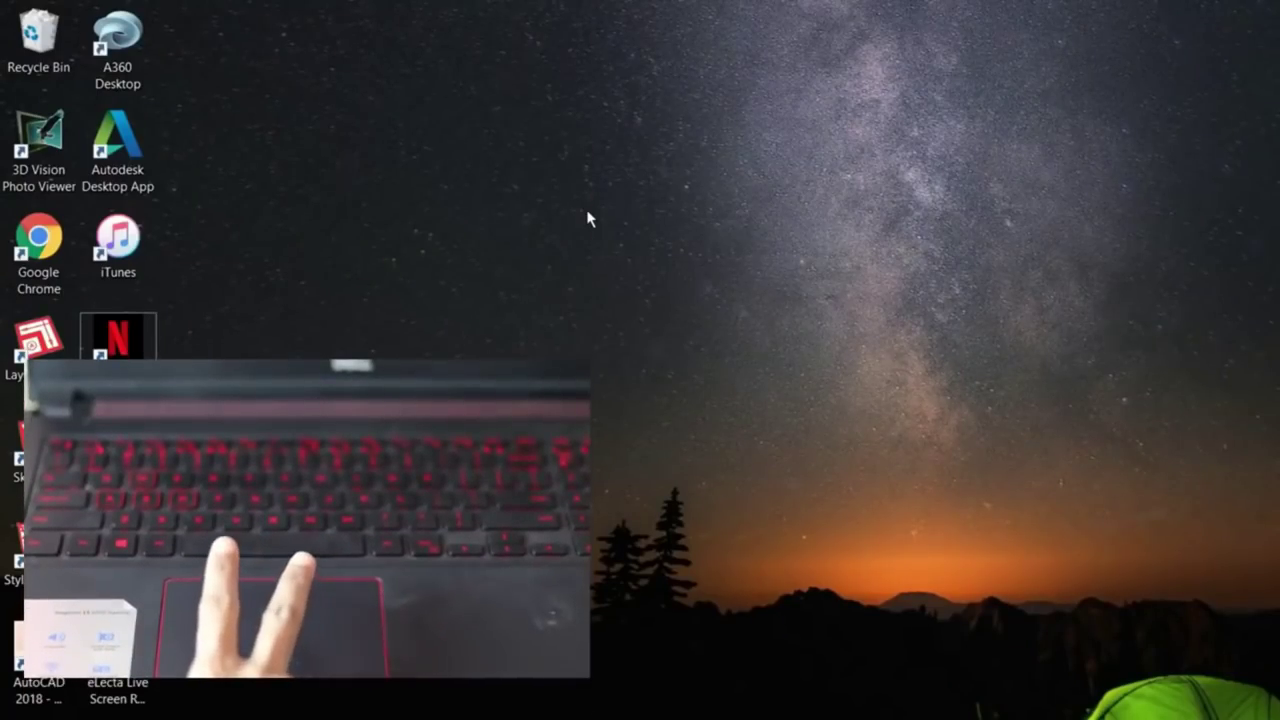
{"action": "right_click", "coordinate": [588, 219]}
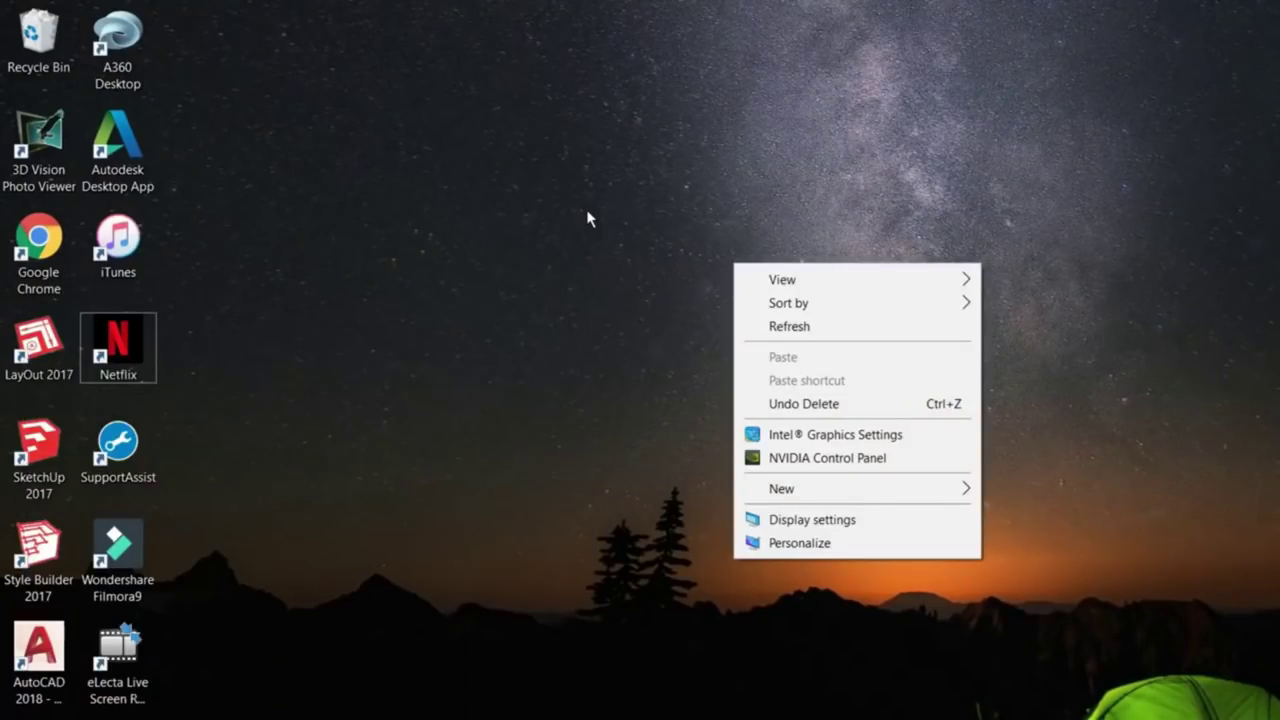
{"action": "left_click", "coordinate": [520, 245]}
{"action": "key", "text": "shift+F10"}
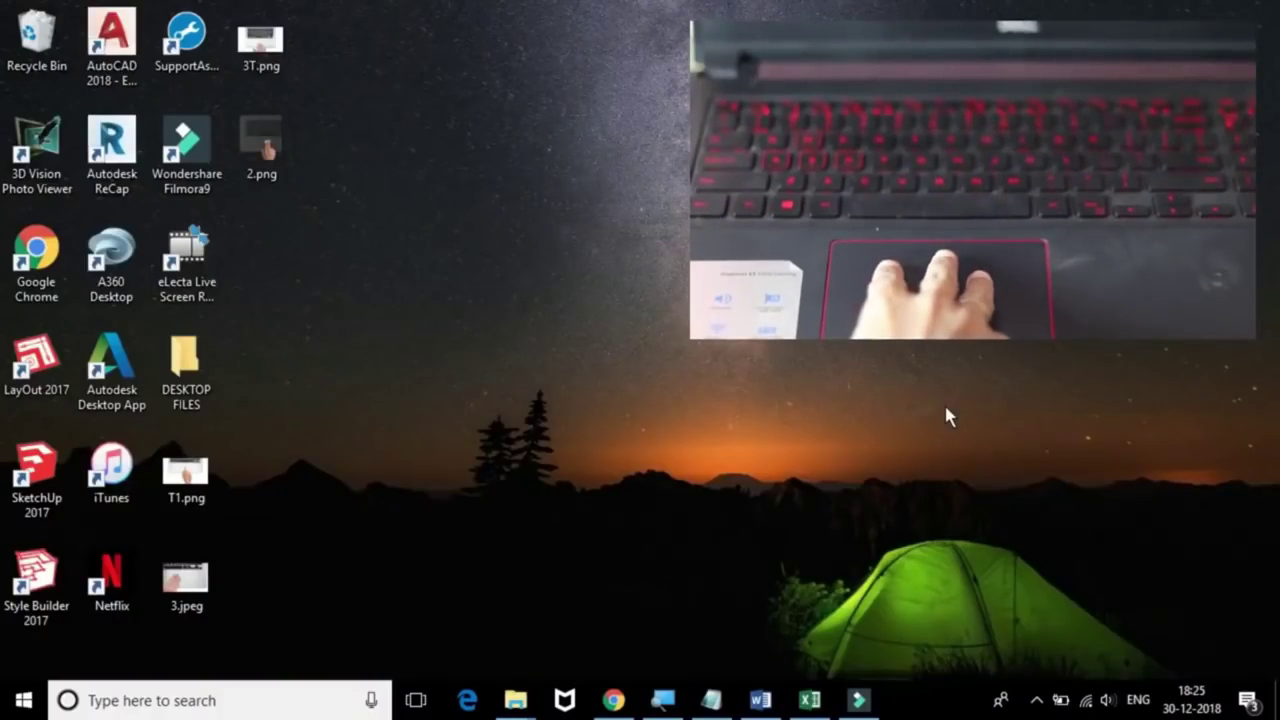
{"action": "key", "text": "super+s"}
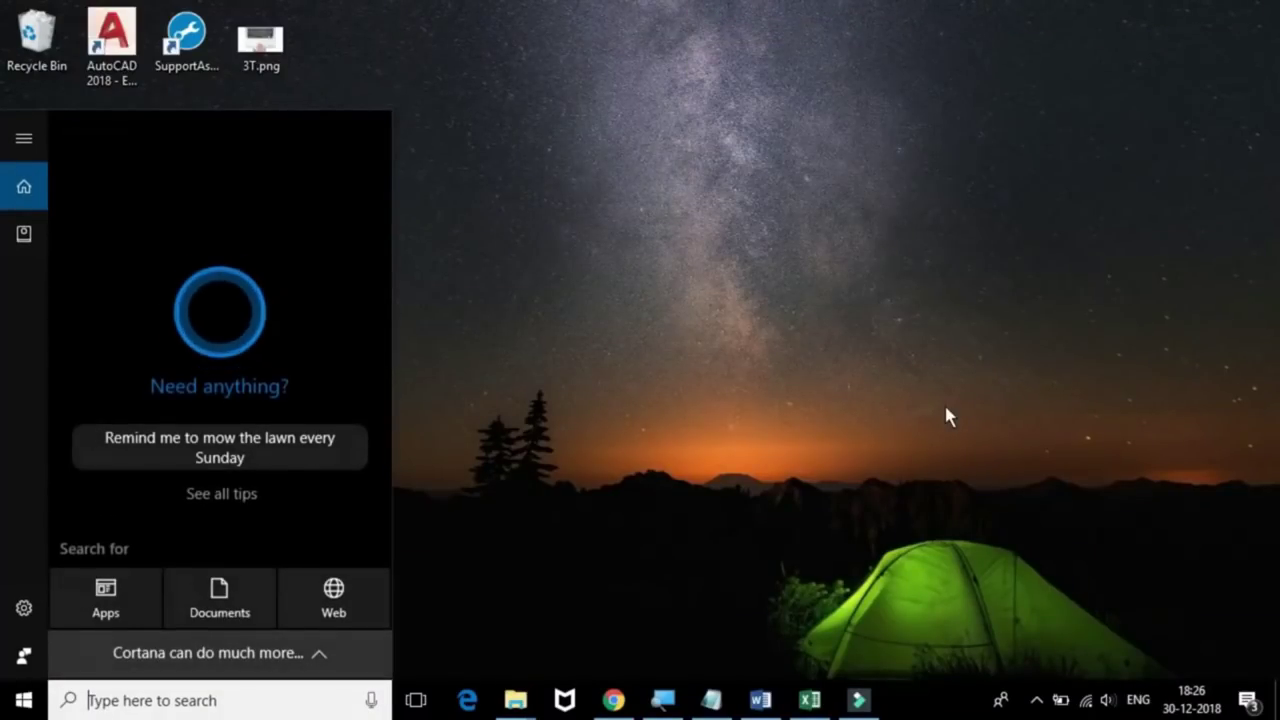
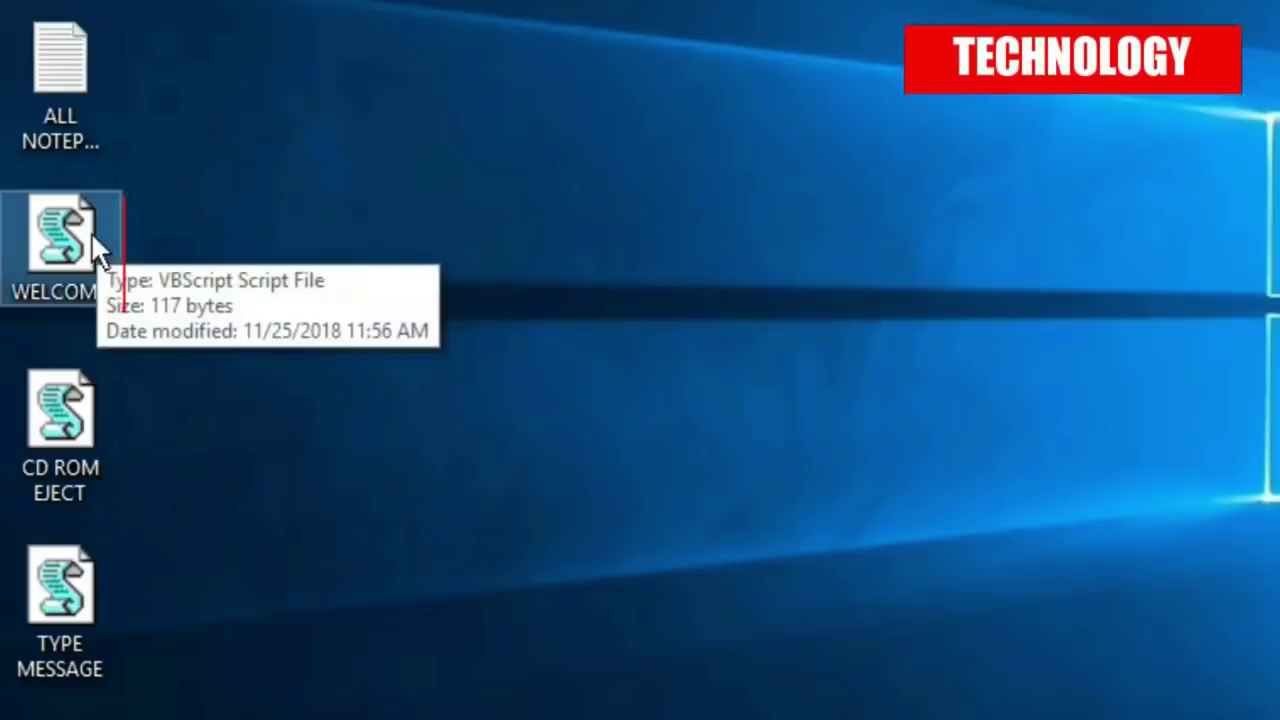
- Run the WELCOME VBScript file from the desktop
{"action": "right_click", "coordinate": [91, 232]}
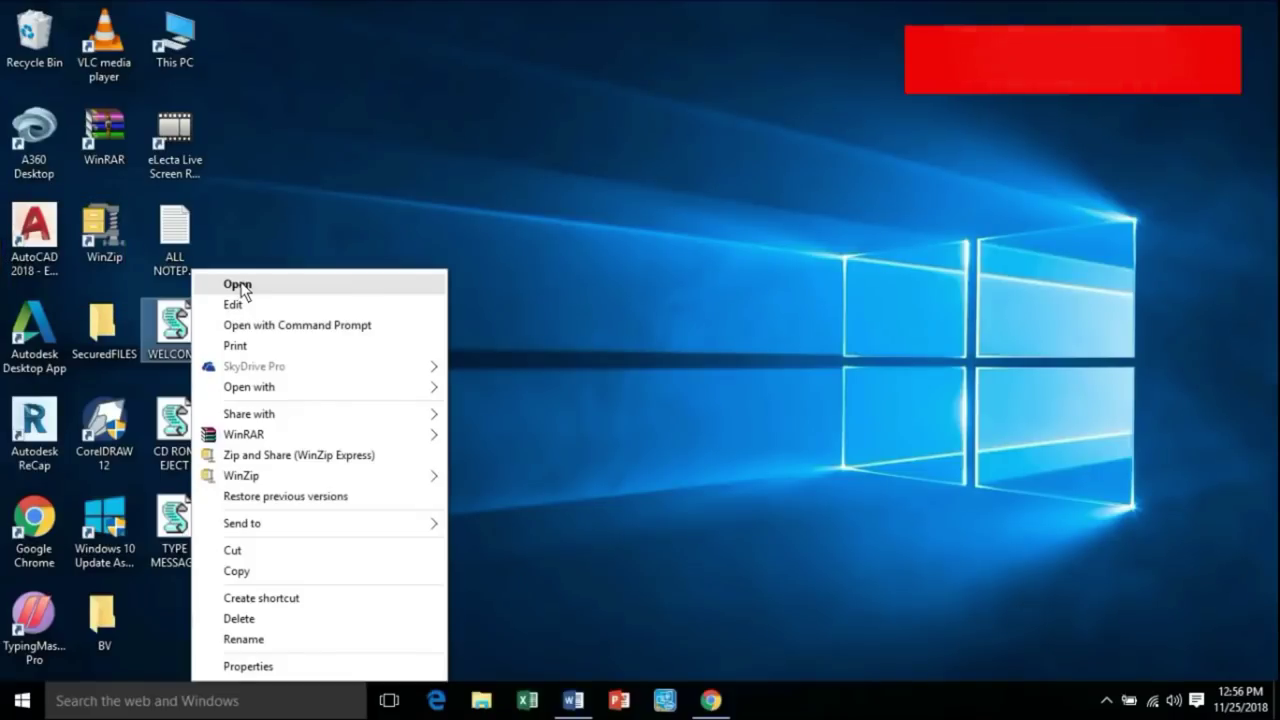
{"action": "left_click", "coordinate": [240, 286]}
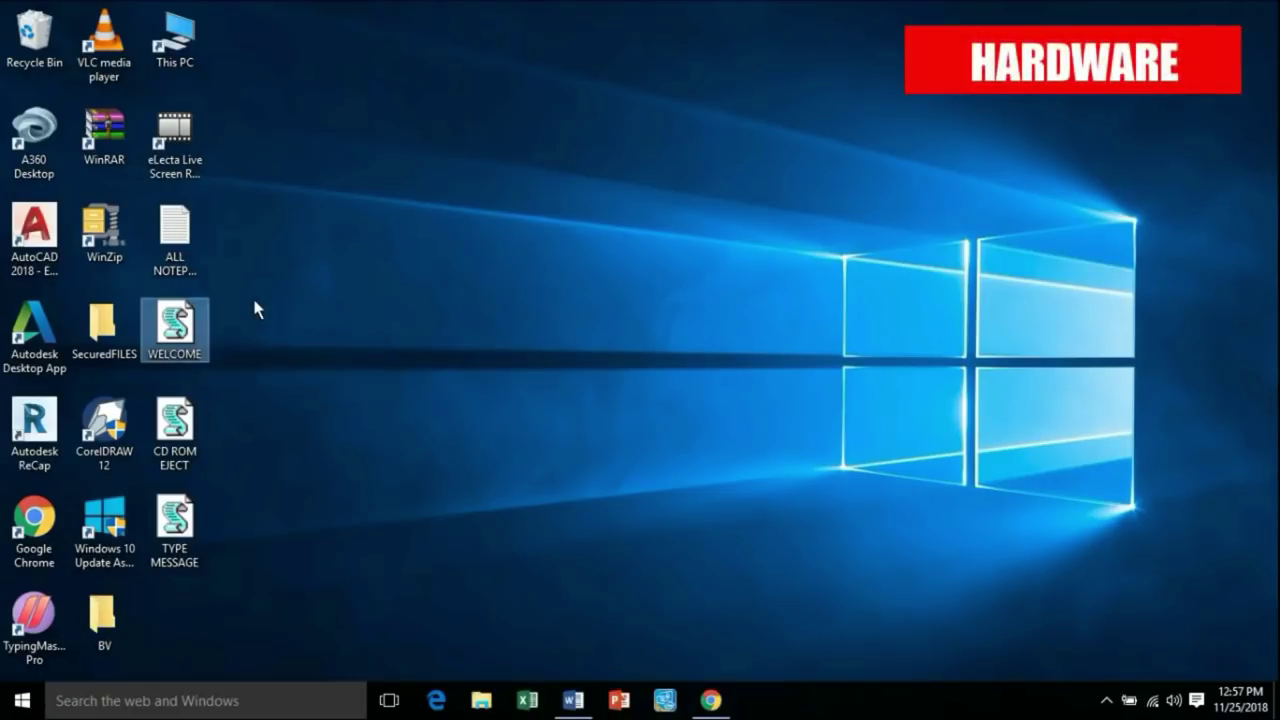
{"action": "left_click", "coordinate": [329, 322]}
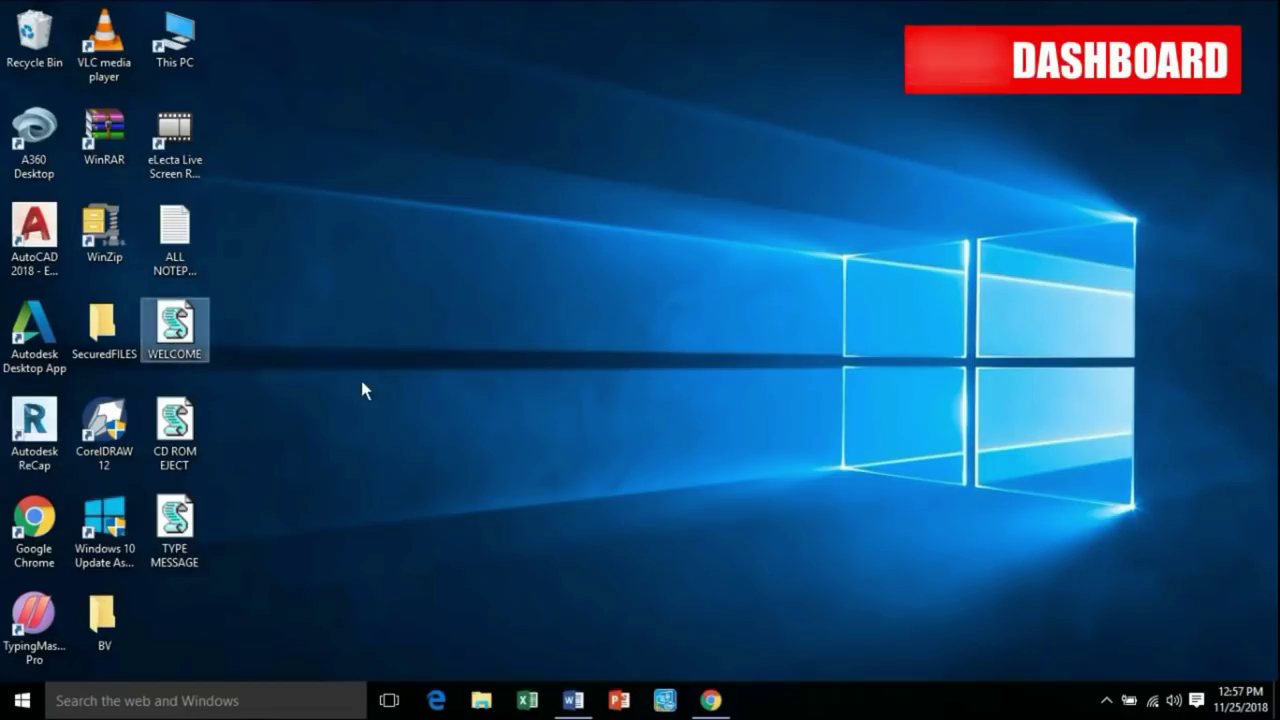
- Open the Startup folder with the Run command shell:startup, magnifying the screen briefly to show the command
{"action": "key", "text": "super+r"}
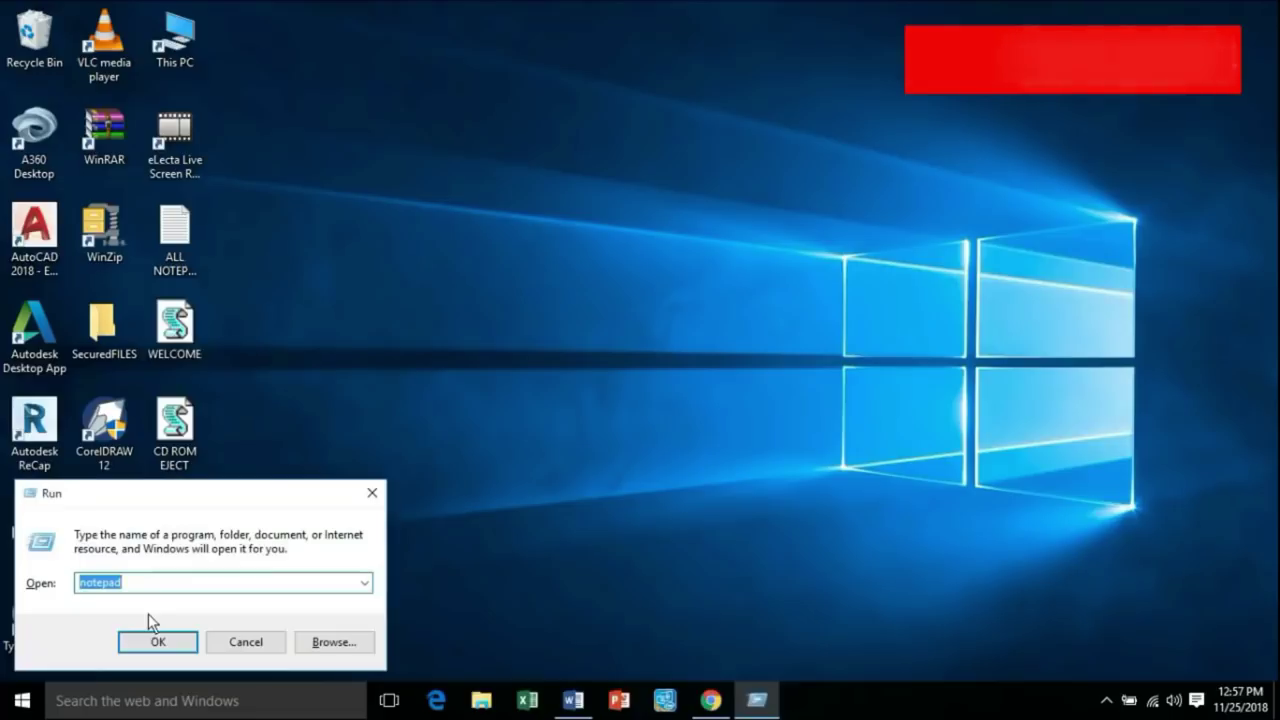
{"action": "type", "text": "SHE"}
{"action": "key", "text": "Down"}
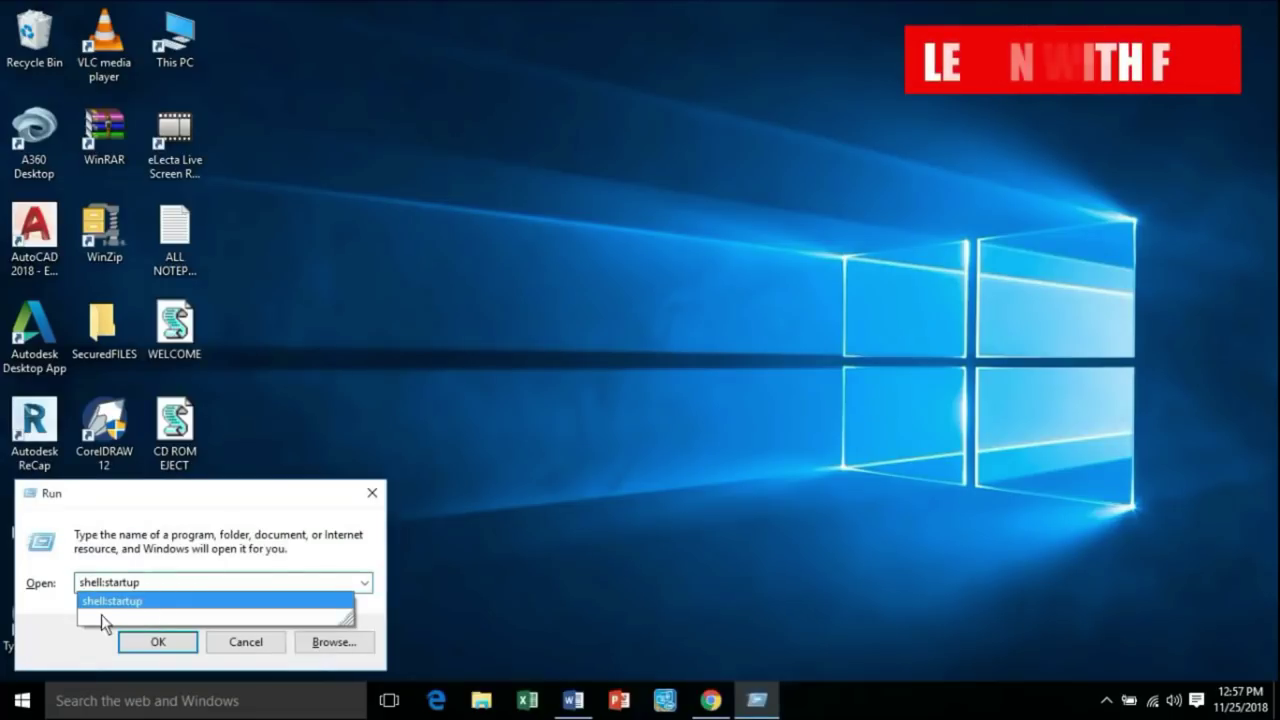
{"action": "key", "text": "super+plus"}
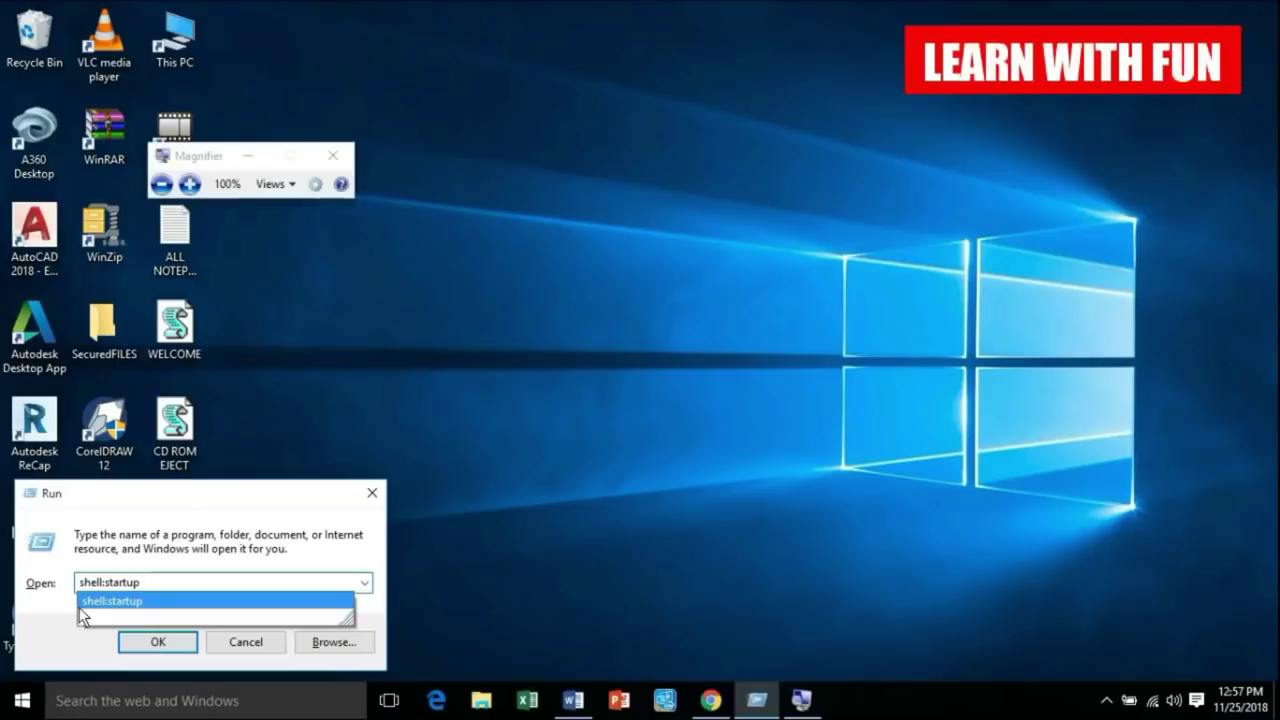
{"action": "key", "text": "super+plus"}
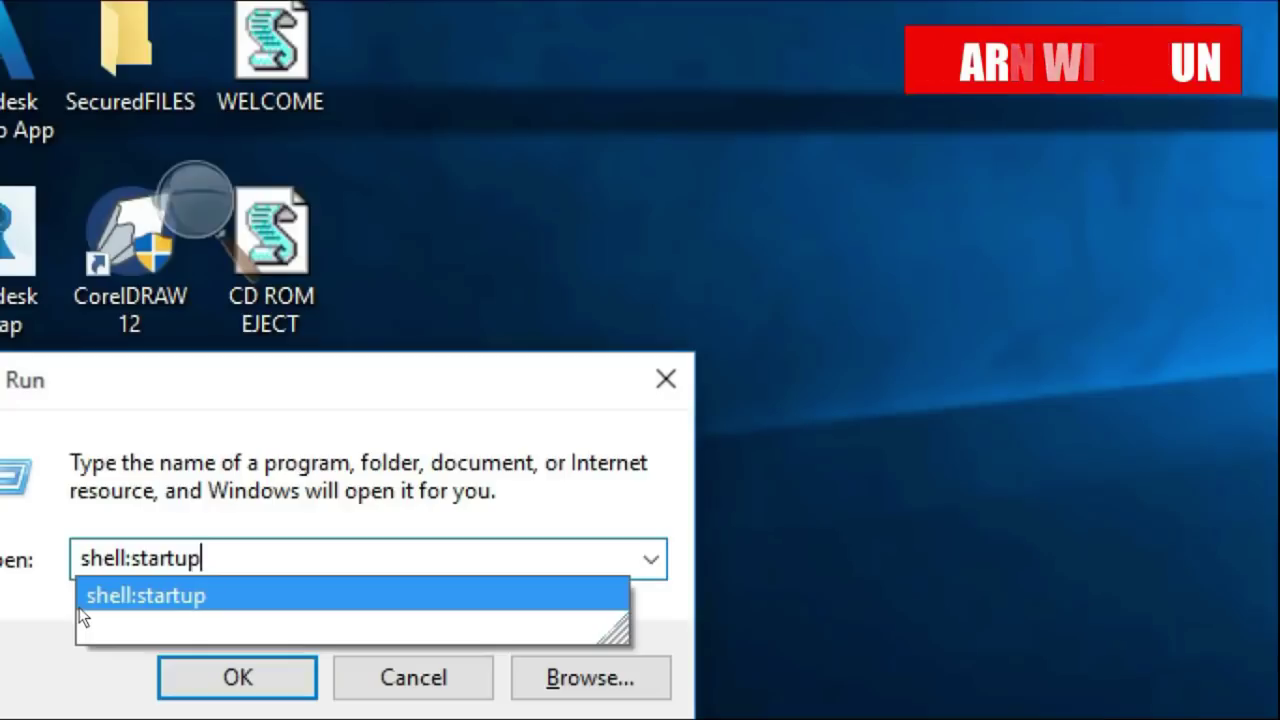
{"action": "key", "text": "super+minus"}
{"action": "key", "text": "Return"}
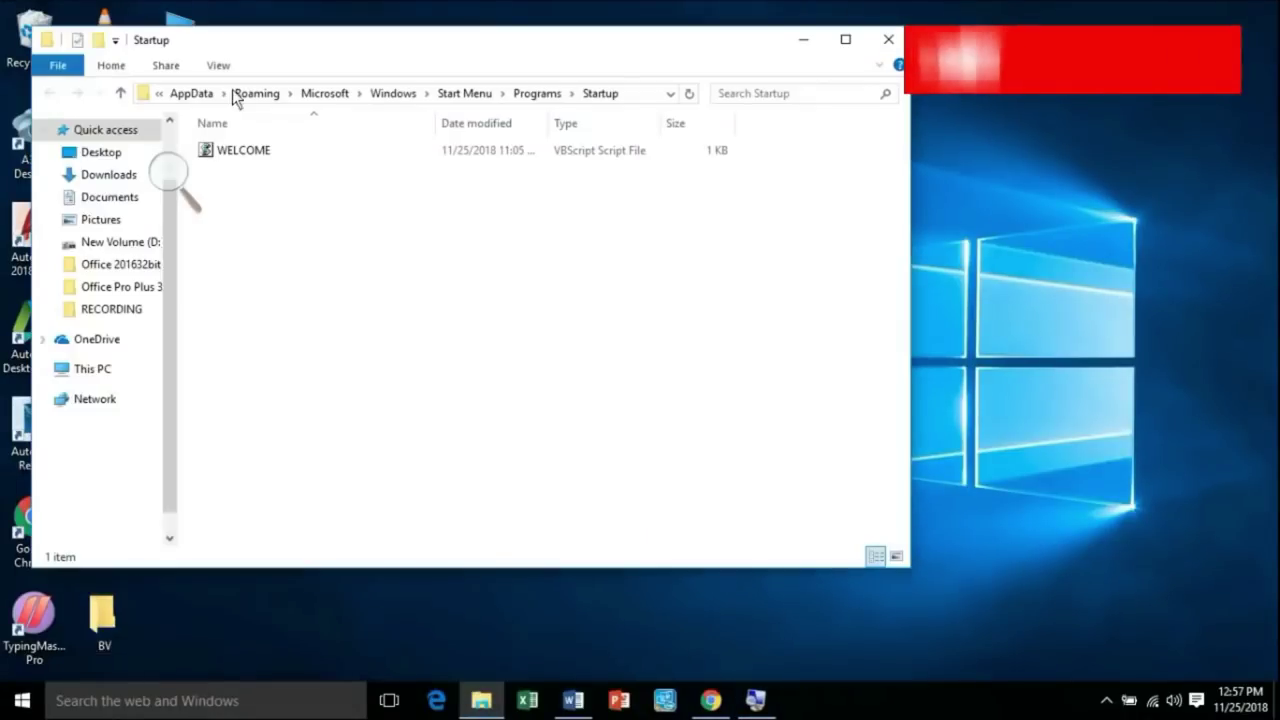
- Point out the WELCOME script in the Startup folder and close the folder window
{"action": "left_click_drag", "start_coordinate": [286, 51], "coordinate": [550, 115]}
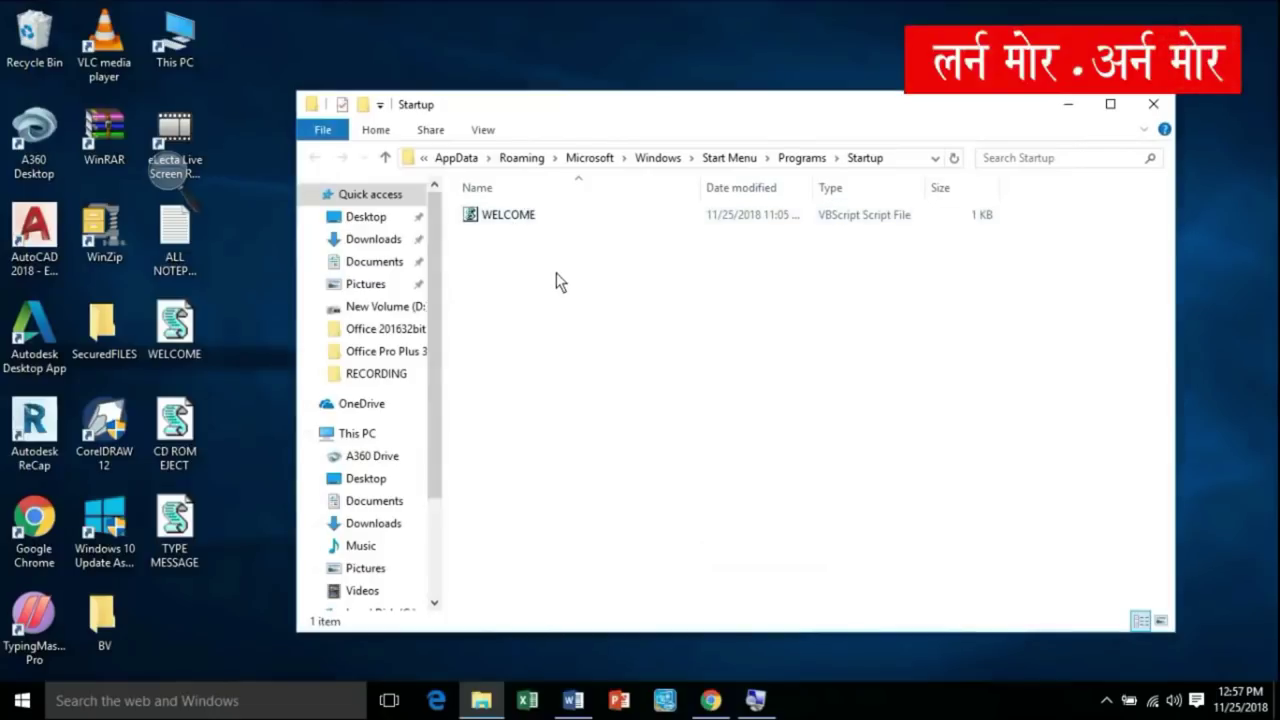
{"action": "left_click", "coordinate": [527, 216]}
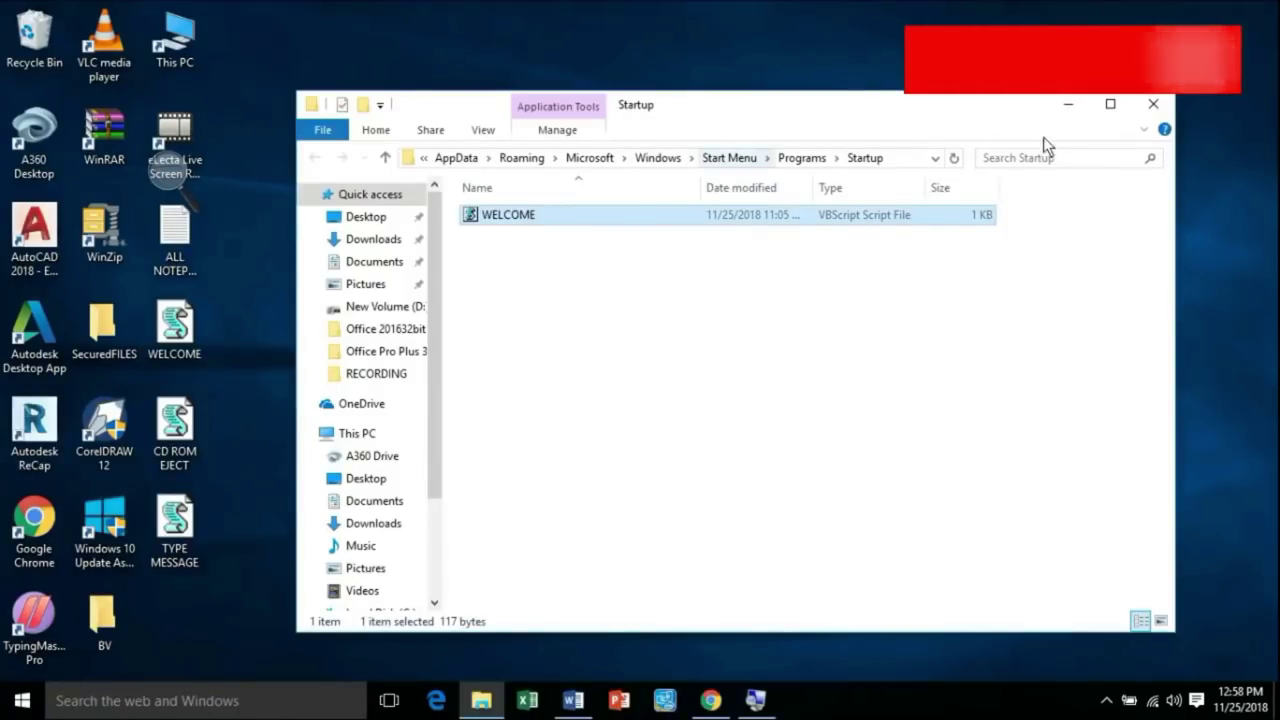
{"action": "left_click", "coordinate": [1157, 106]}
- Open the desktop's WELCOME script for editing in Notepad and select the person's name in its spoken welcome message
{"action": "right_click", "coordinate": [170, 338]}
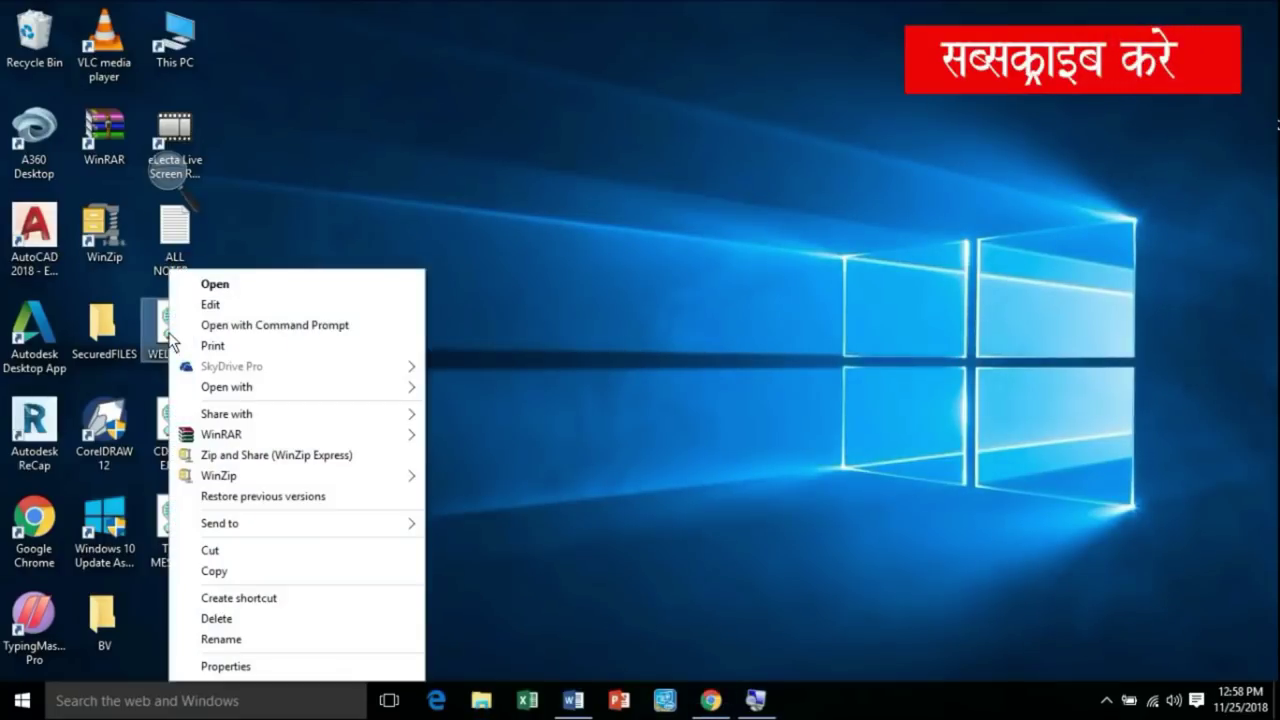
{"action": "left_click", "coordinate": [212, 305]}
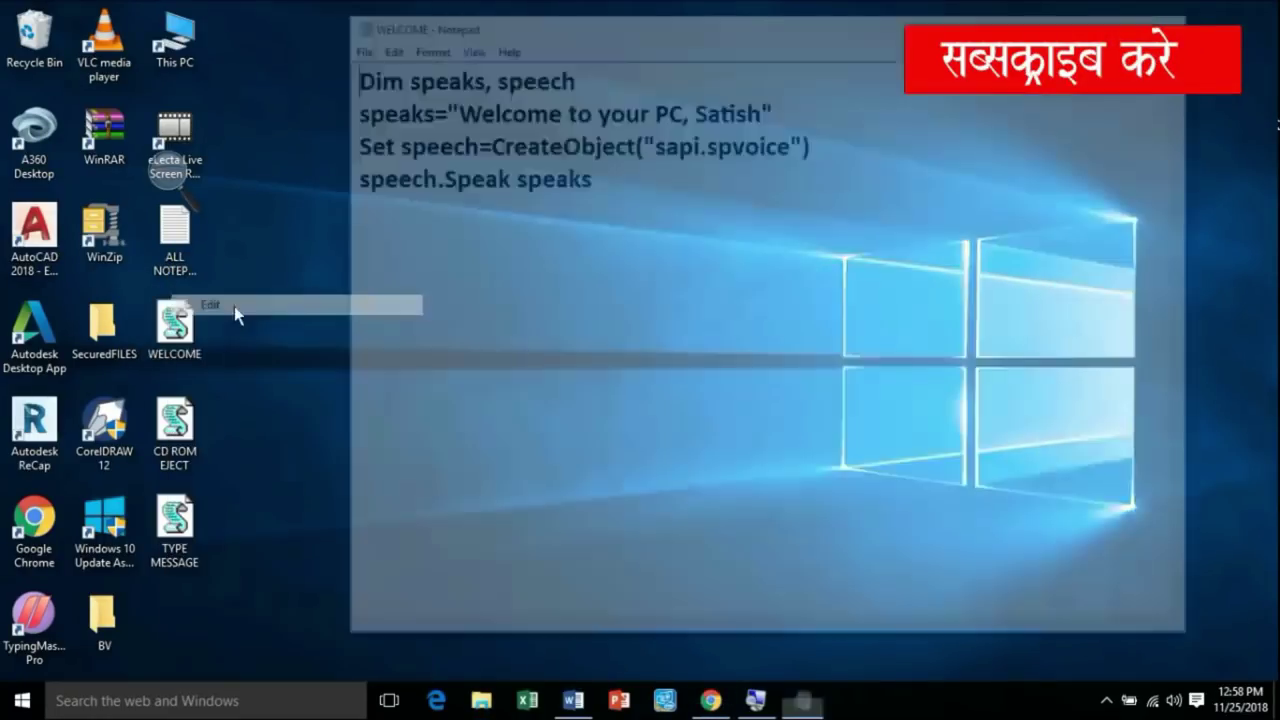
{"action": "key", "text": "ctrl+a"}
{"action": "left_click", "coordinate": [709, 180]}
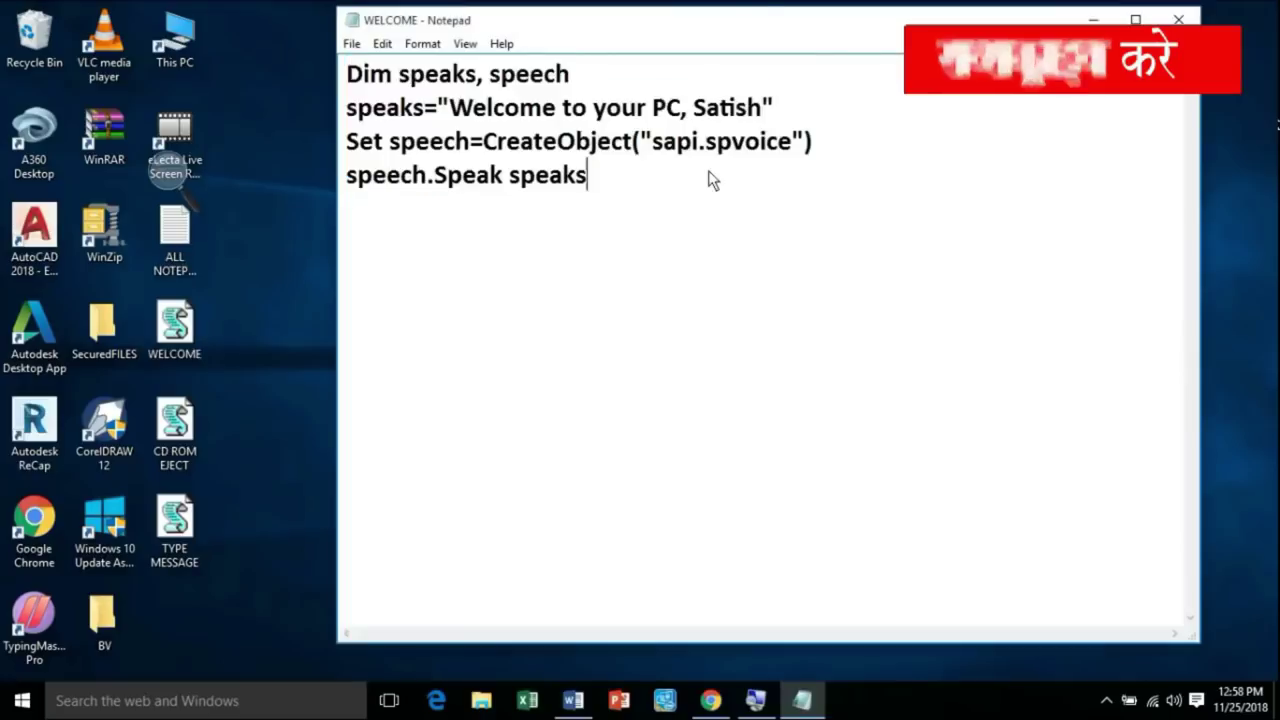
{"action": "left_click_drag", "start_coordinate": [693, 107], "coordinate": [759, 104]}
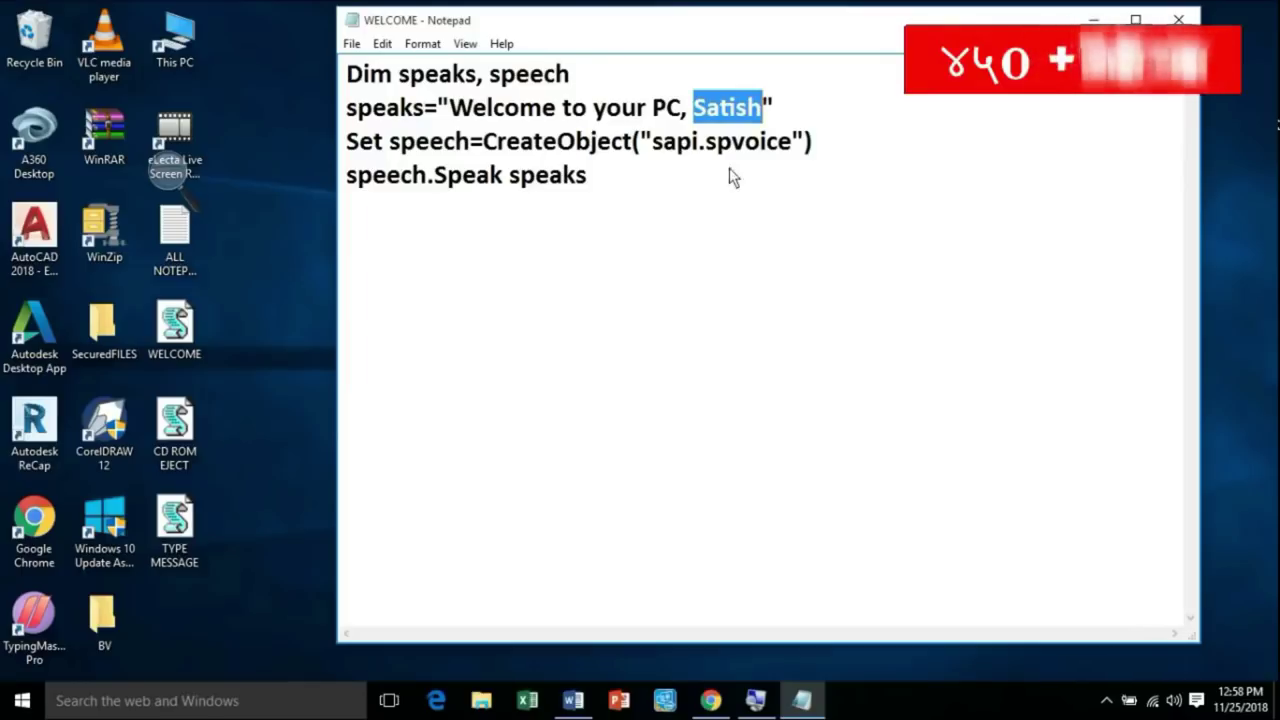
- Highlight the spoken welcome message and the complete code of the WELCOME script
{"action": "left_click_drag", "start_coordinate": [471, 108], "coordinate": [590, 110]}
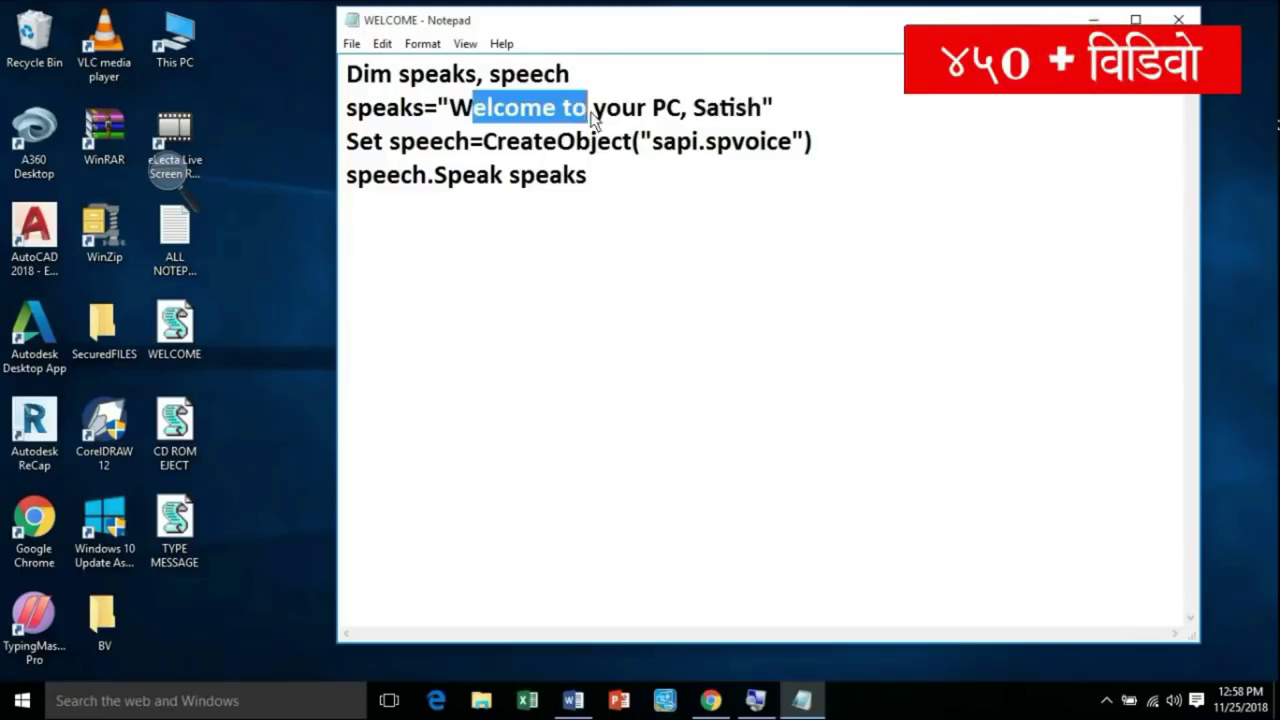
{"action": "left_click", "coordinate": [674, 190]}
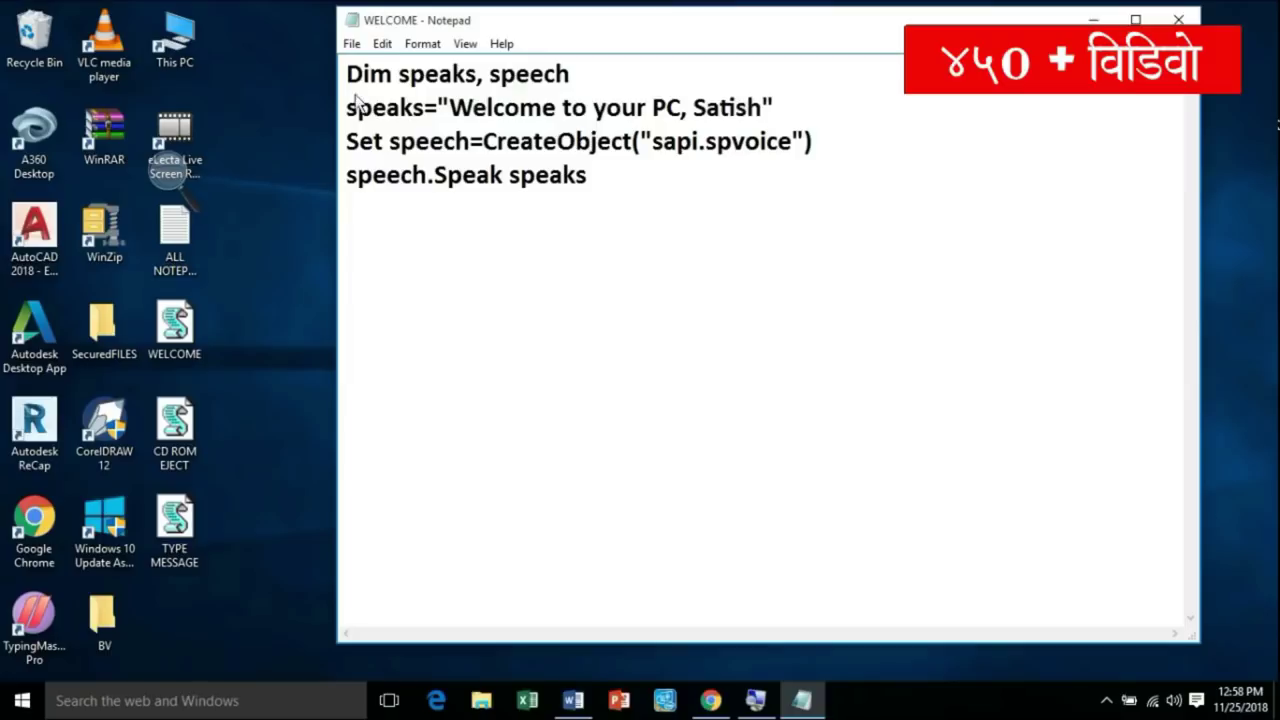
{"action": "left_click", "coordinate": [350, 76]}
{"action": "left_click", "coordinate": [627, 183], "text": "shift"}
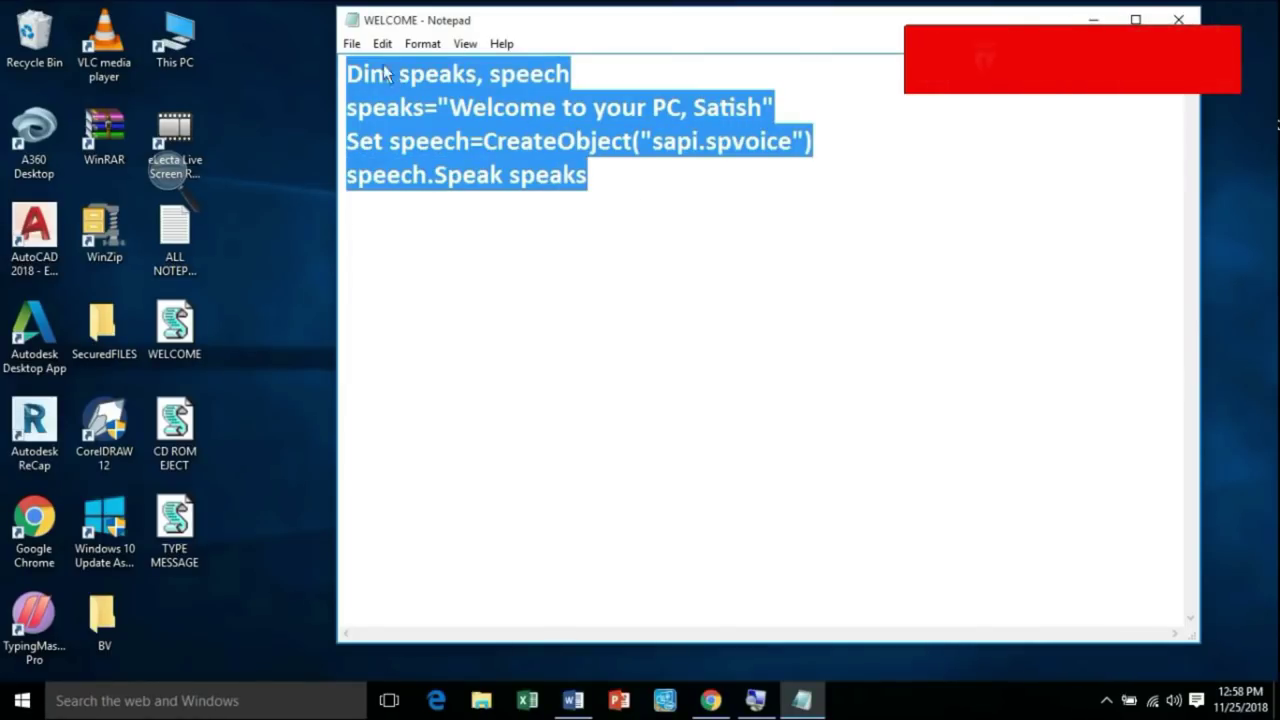
- Enter WELCOME.VBS as the file name for saving a copy of the script, and cancel without saving
{"action": "left_click", "coordinate": [351, 44]}
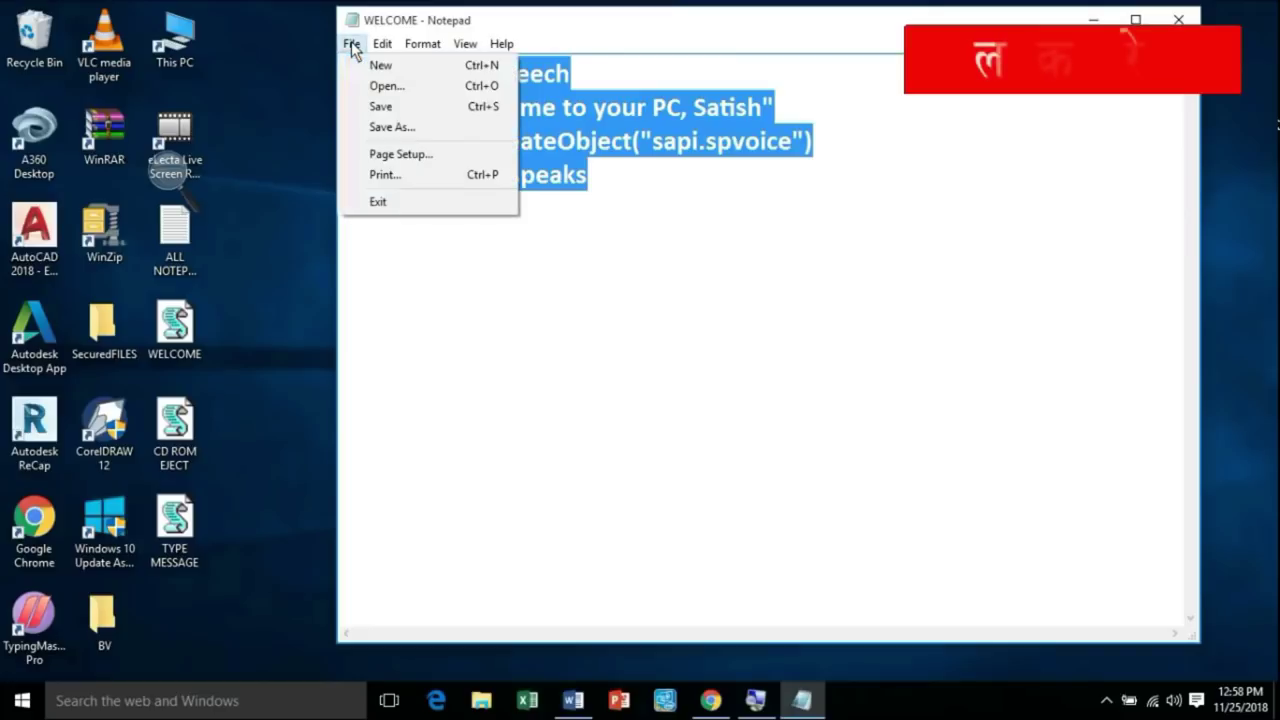
{"action": "left_click", "coordinate": [393, 132]}
{"action": "left_click", "coordinate": [537, 400]}
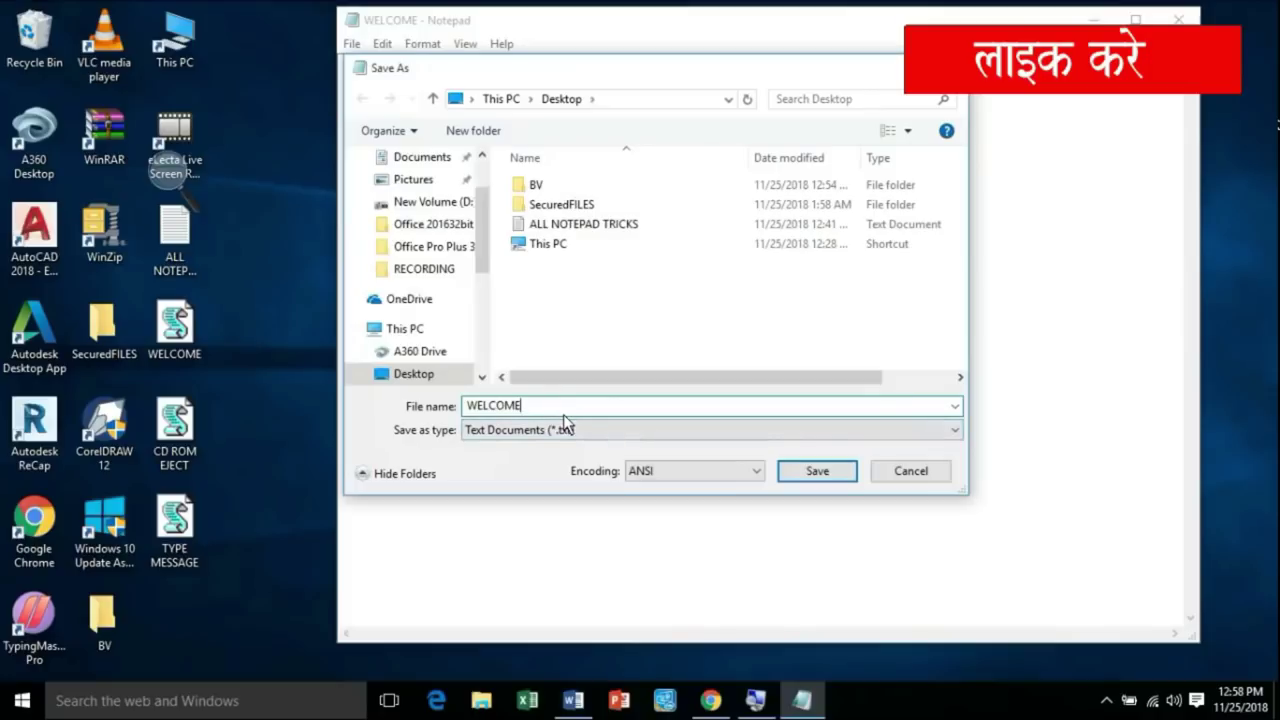
{"action": "type", "text": ".V"}
{"action": "left_click", "coordinate": [564, 418]}
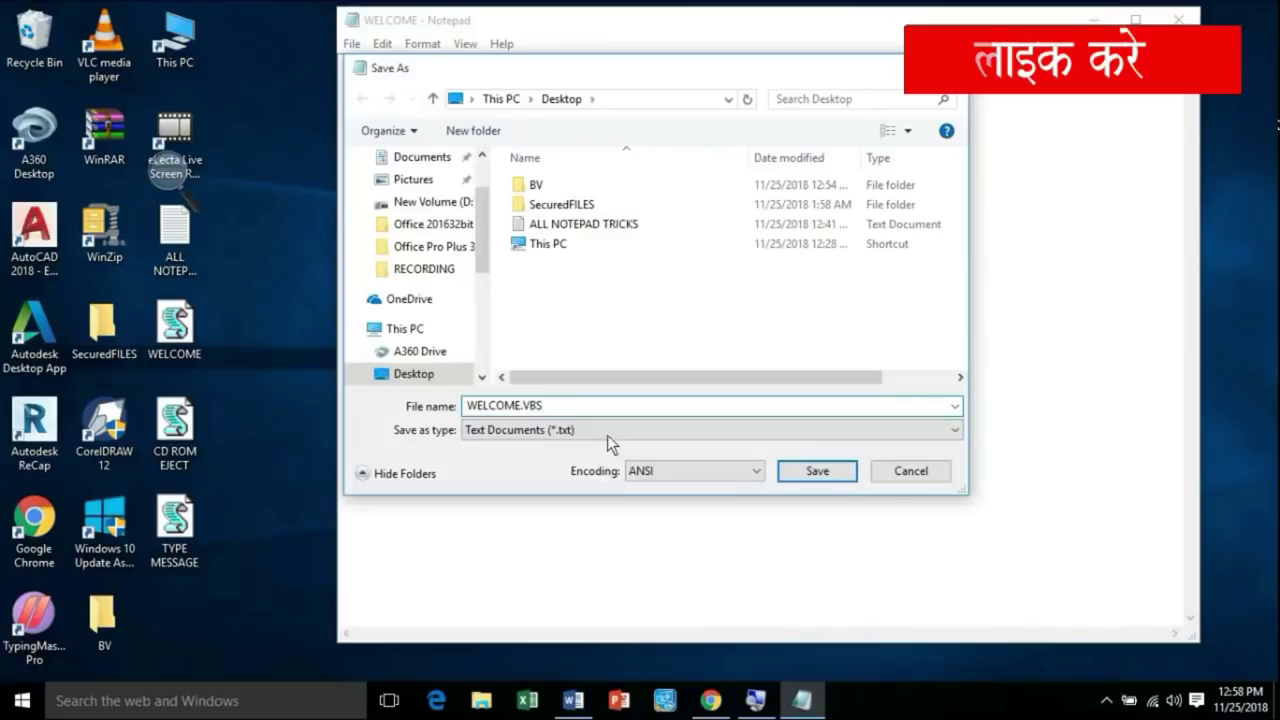
{"action": "left_click", "coordinate": [926, 477]}
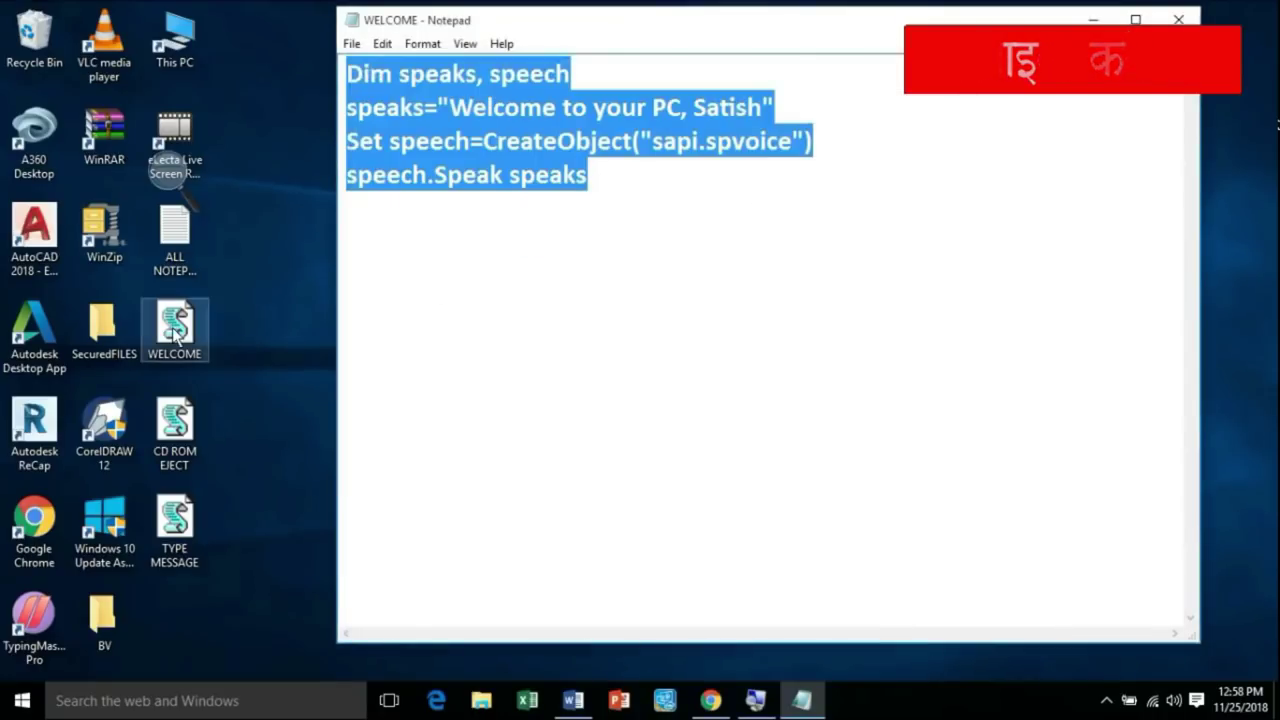
{"action": "left_click", "coordinate": [490, 278]}
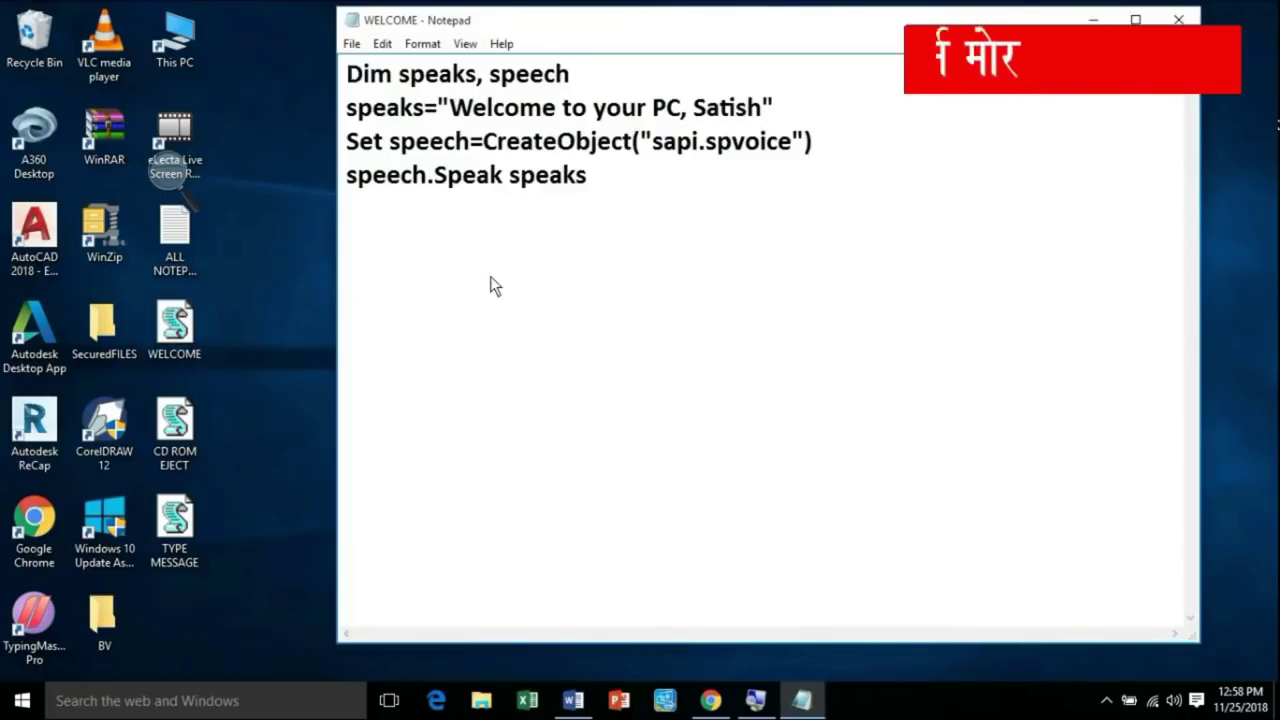
- Point out the WELCOME and CD ROM EJECT scripts on the desktop
{"action": "left_click", "coordinate": [183, 340]}
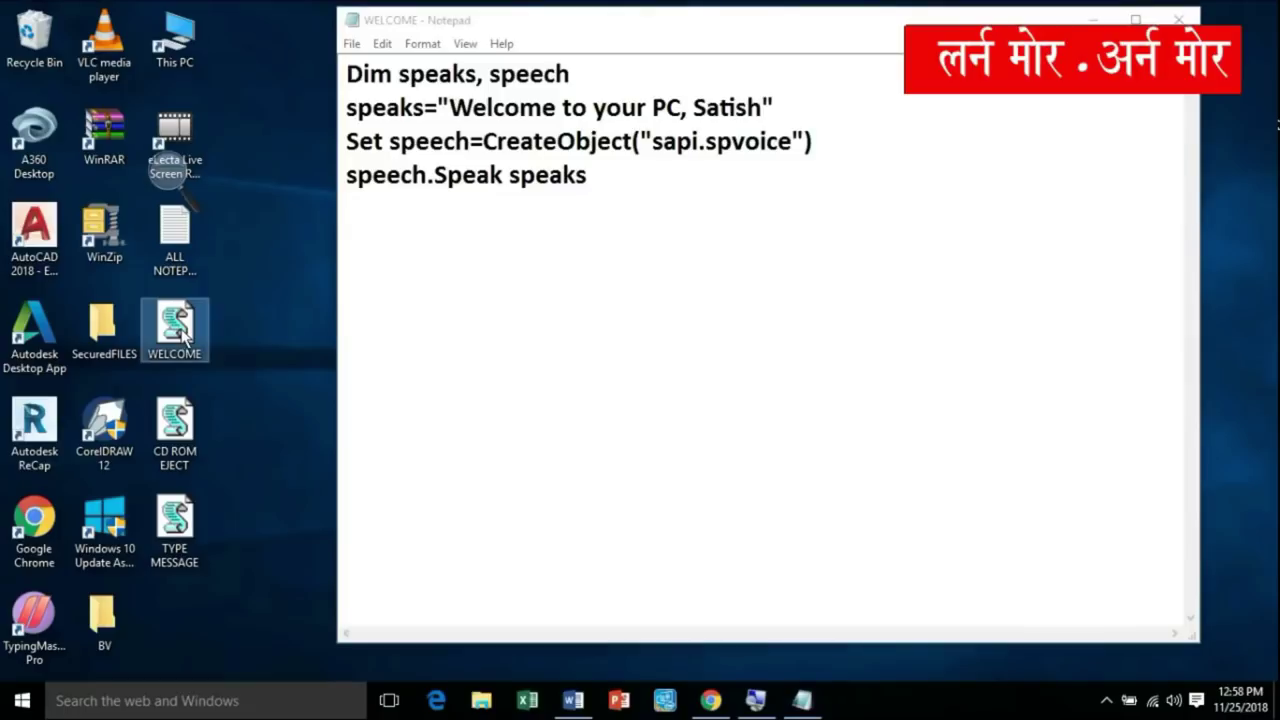
{"action": "left_click", "coordinate": [259, 255]}
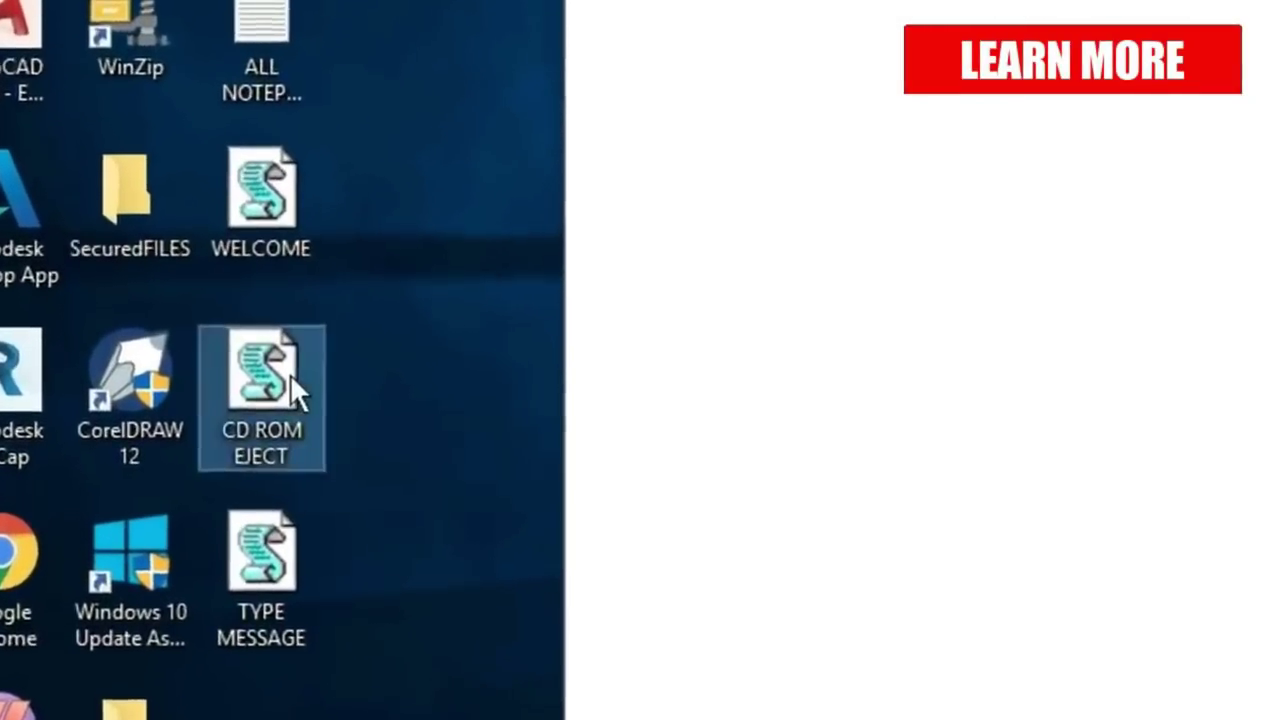
{"action": "right_click", "coordinate": [231, 414]}
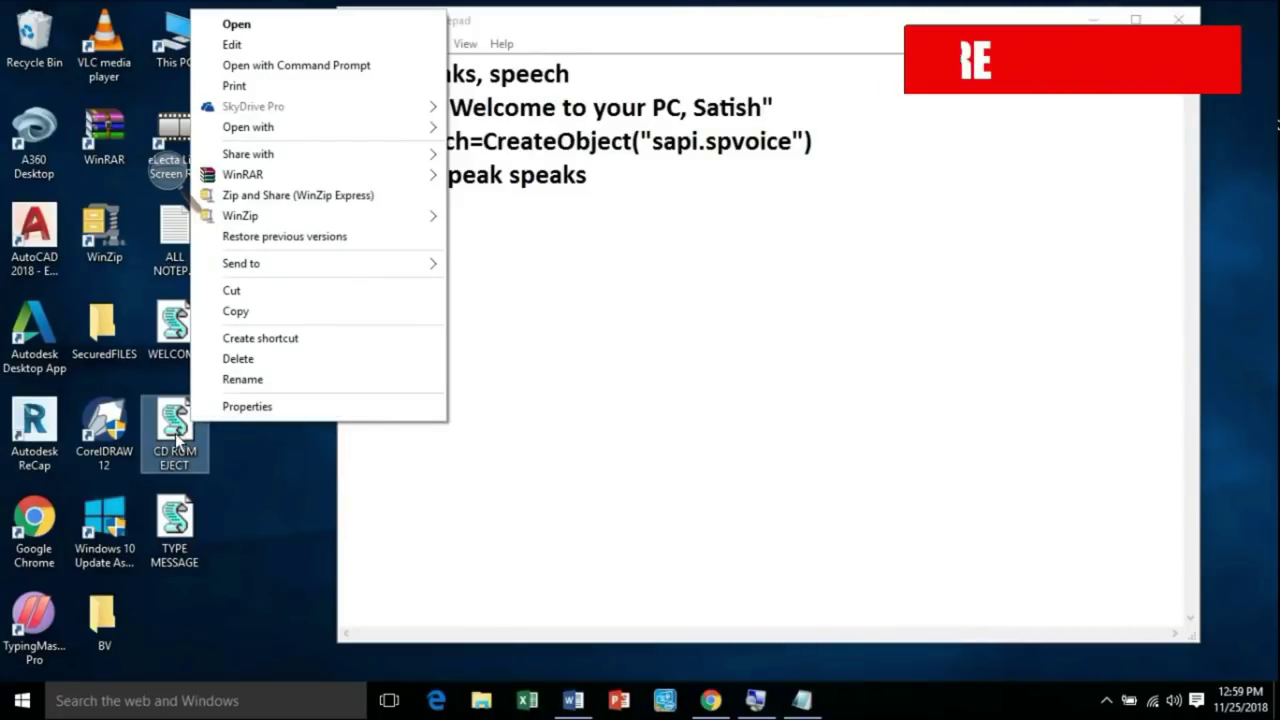
{"action": "key", "text": "Escape"}
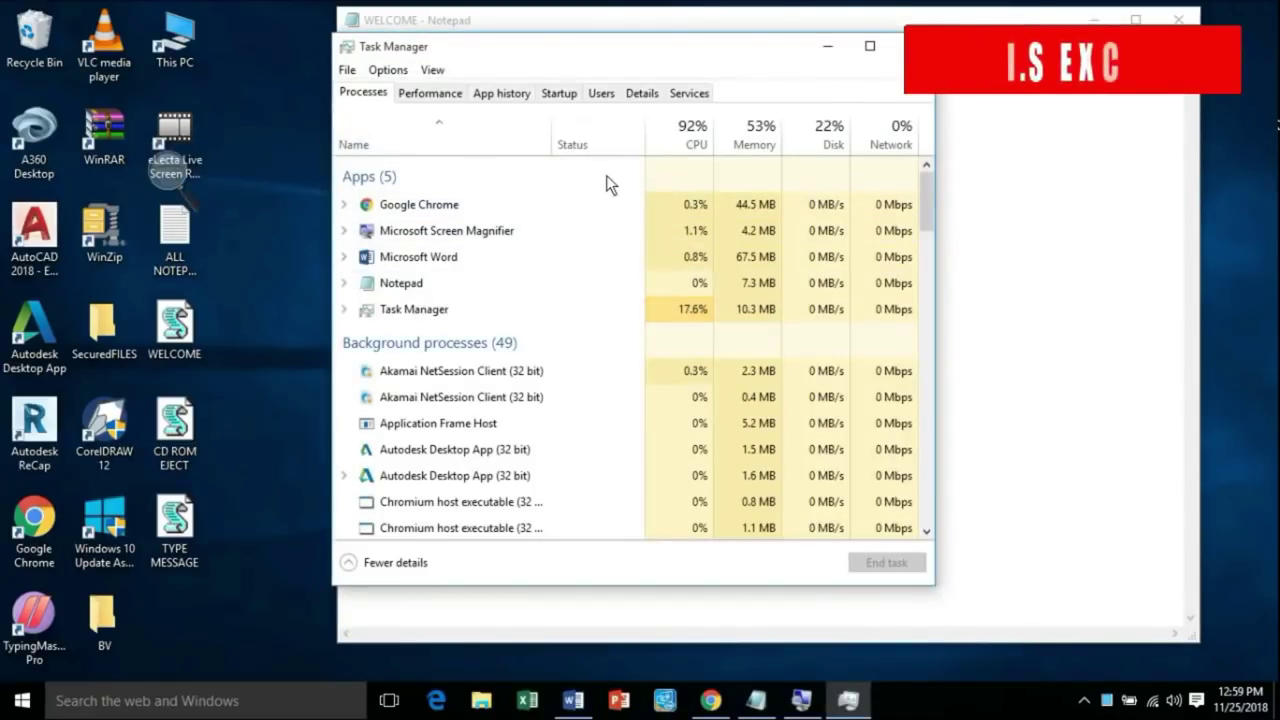
- End the wscript.exe process from Task Manager's process details, and close Task Manager and the WELCOME script
{"action": "left_click", "coordinate": [641, 93]}
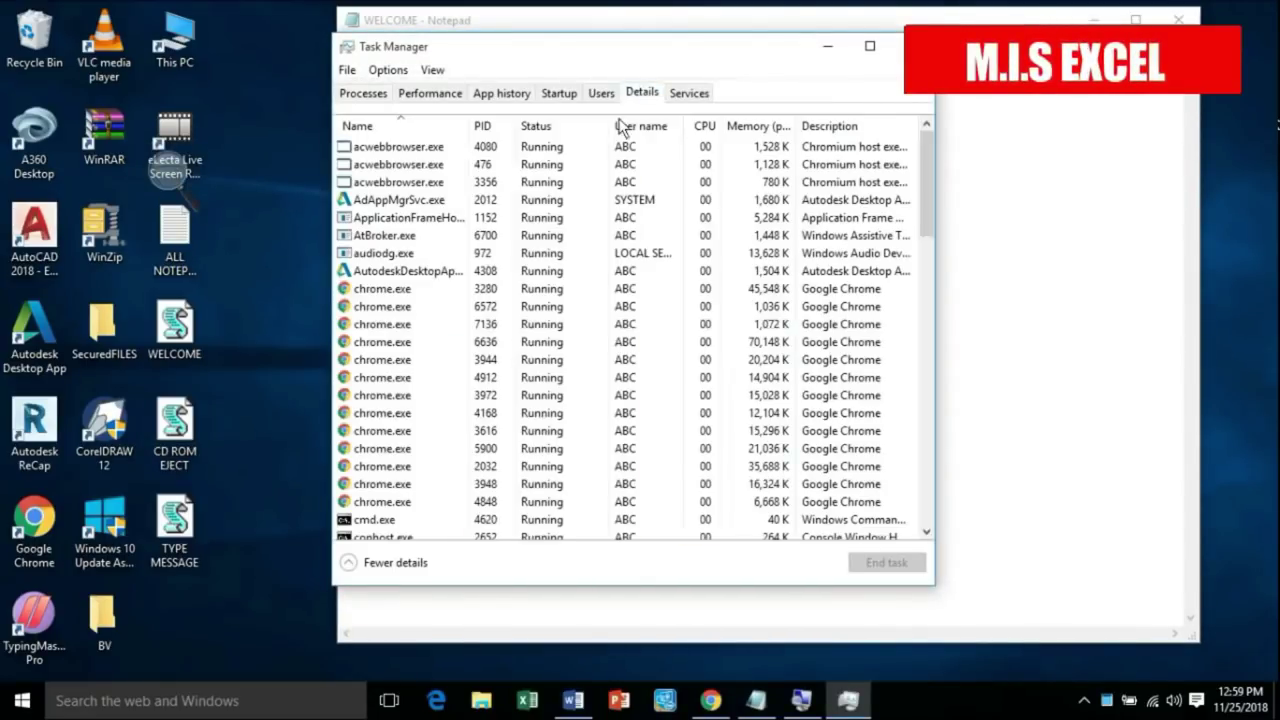
{"action": "left_click", "coordinate": [380, 484]}
{"action": "scroll", "coordinate": [380, 502], "scroll_direction": "down", "scroll_amount": 20}
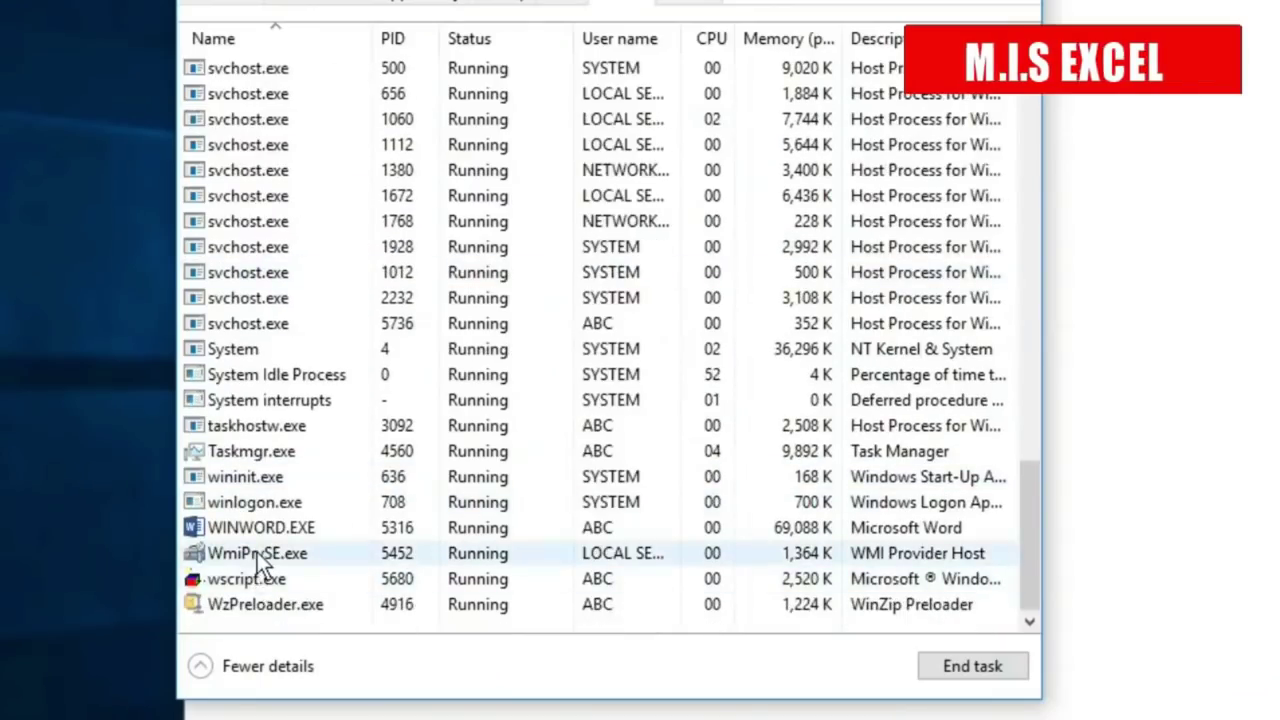
{"action": "left_click", "coordinate": [262, 580]}
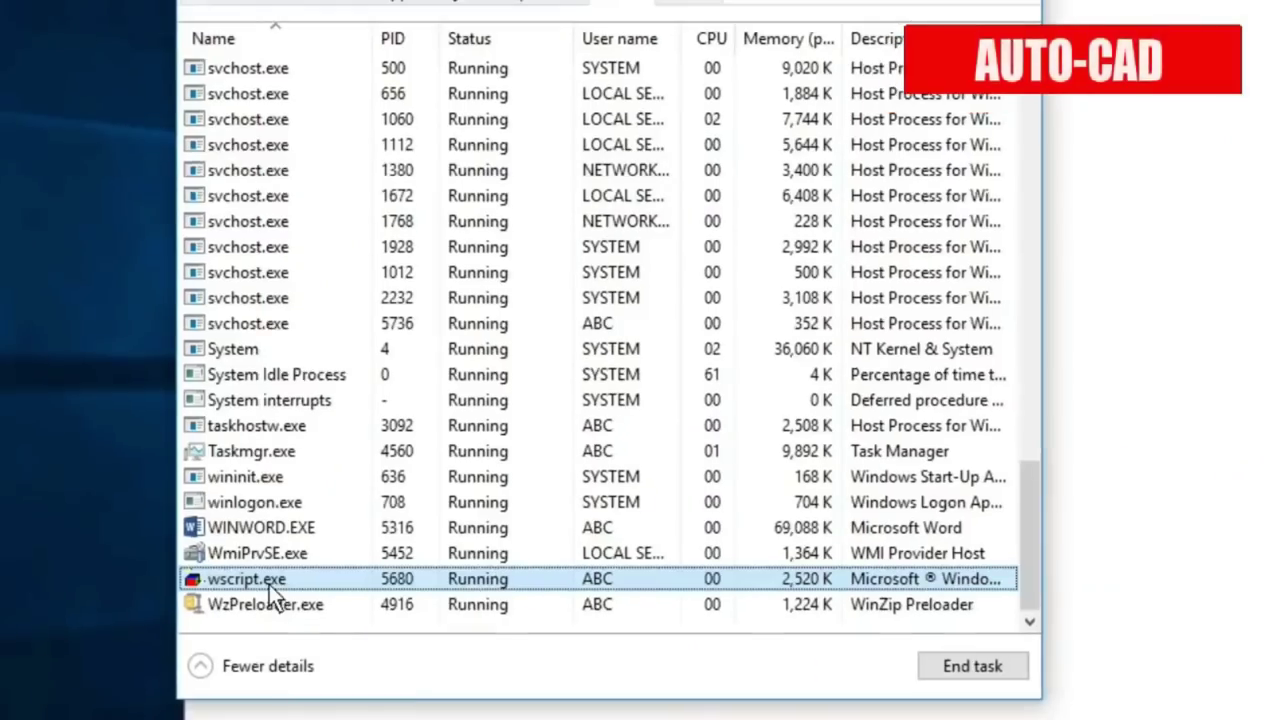
{"action": "right_click", "coordinate": [269, 584]}
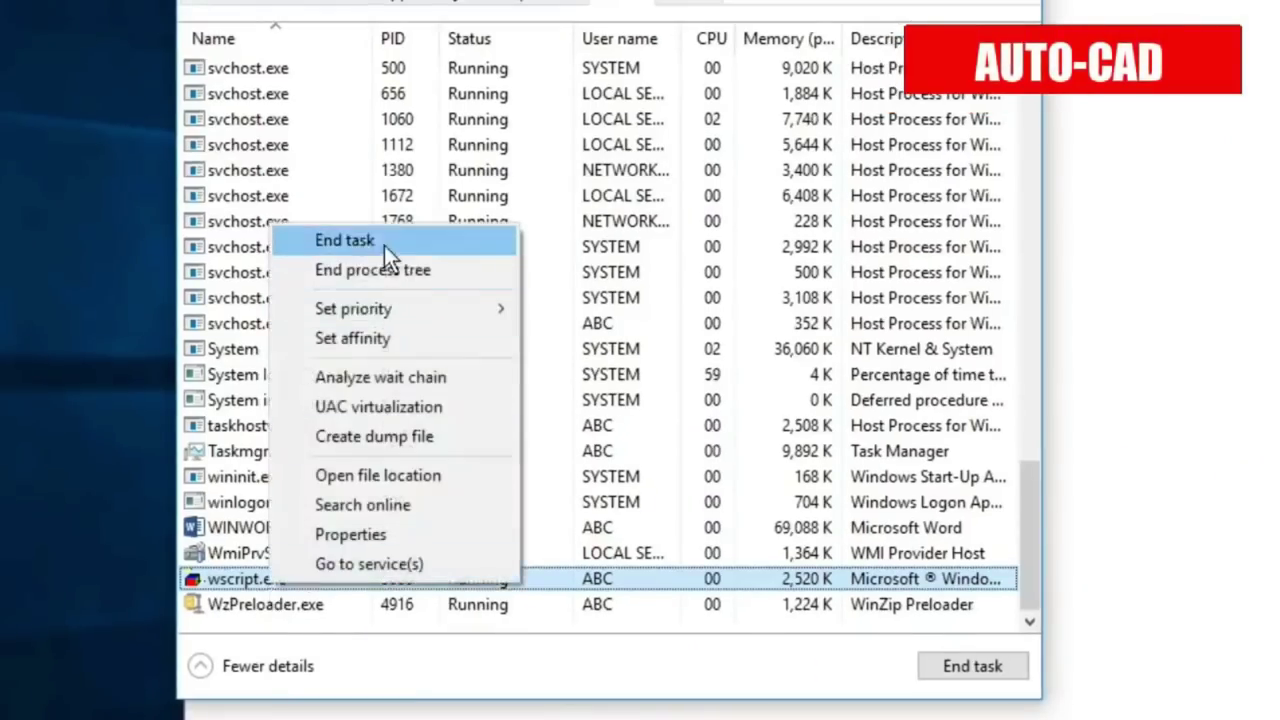
{"action": "left_click", "coordinate": [385, 240]}
{"action": "left_click", "coordinate": [666, 379]}
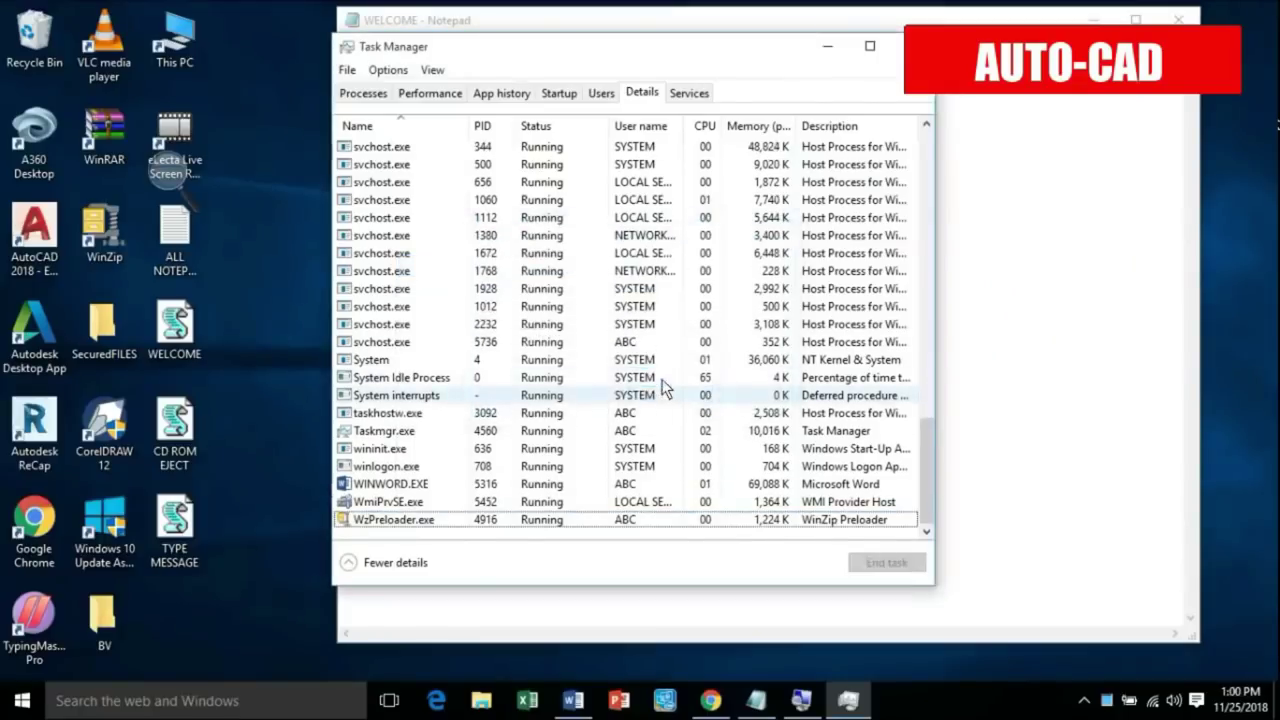
{"action": "left_click", "coordinate": [912, 46]}
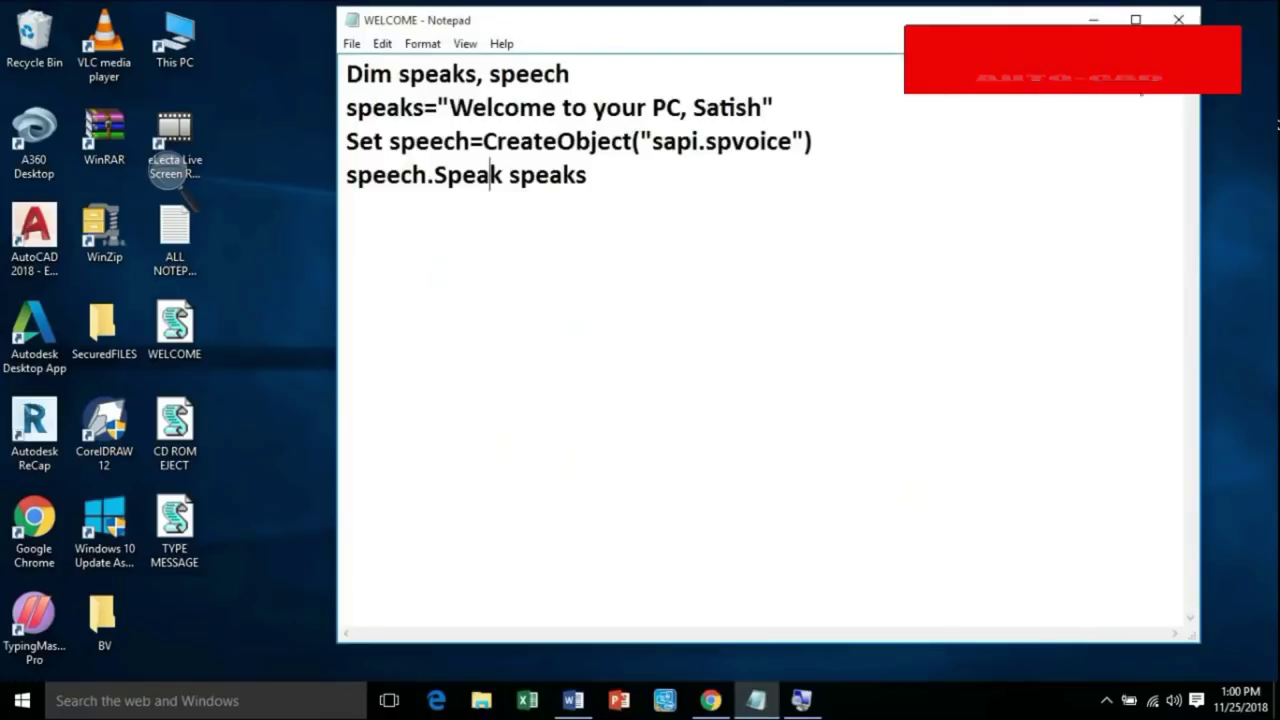
{"action": "left_click", "coordinate": [1178, 19]}
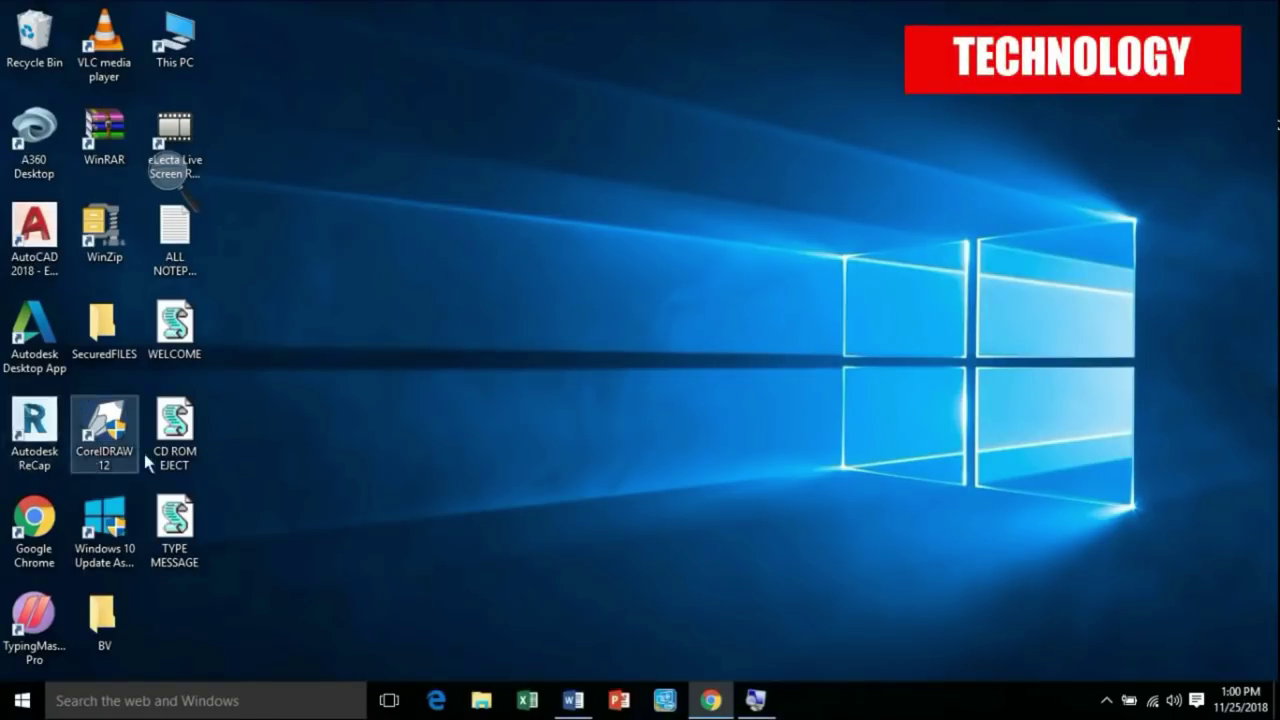
- Open the desktop's CD ROM EJECT script for editing, highlight its disc-ejecting loop code and close it
{"action": "right_click", "coordinate": [180, 422]}
{"action": "left_click", "coordinate": [255, 42]}
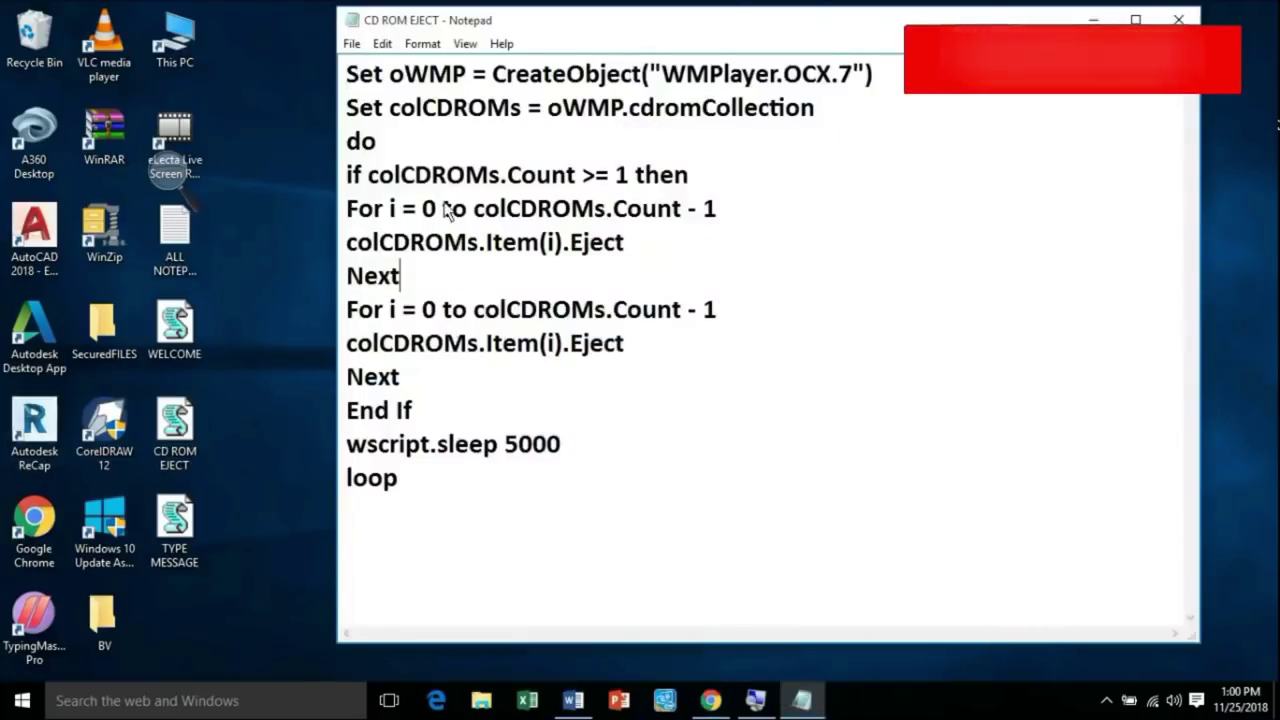
{"action": "left_click_drag", "start_coordinate": [425, 108], "coordinate": [517, 509]}
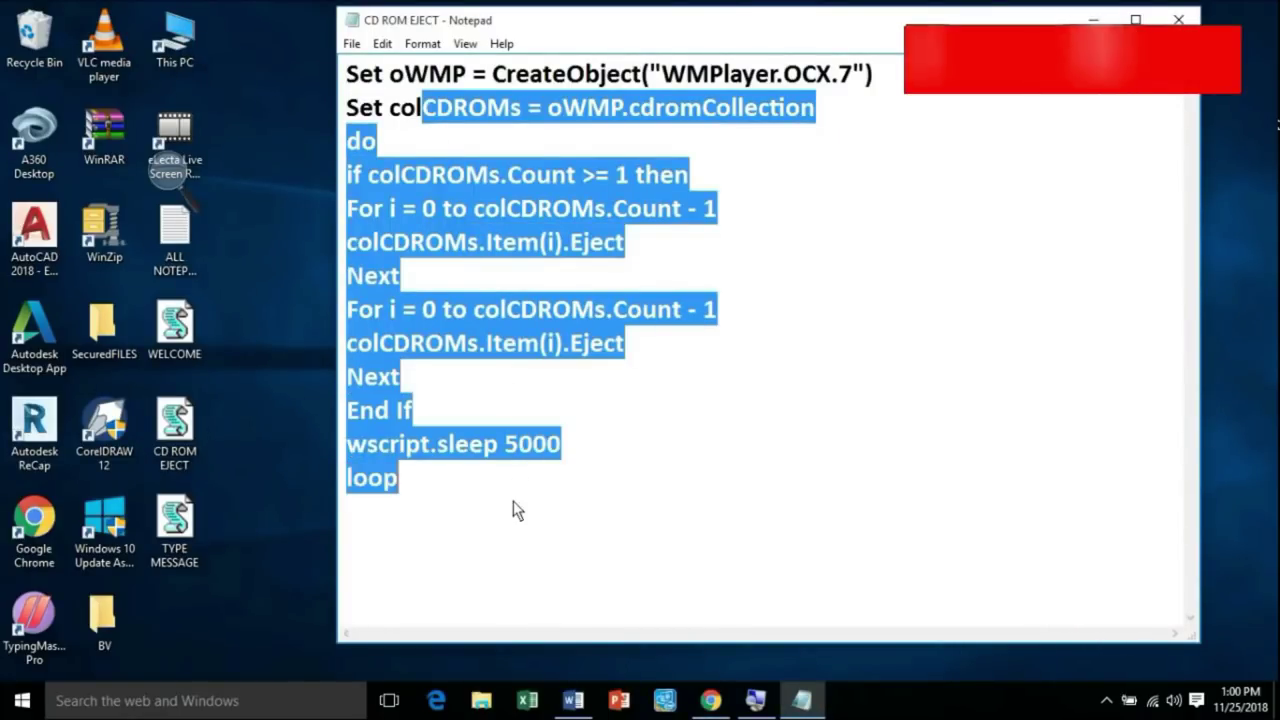
{"action": "left_click", "coordinate": [426, 343]}
{"action": "left_click_drag", "start_coordinate": [358, 309], "coordinate": [452, 310]}
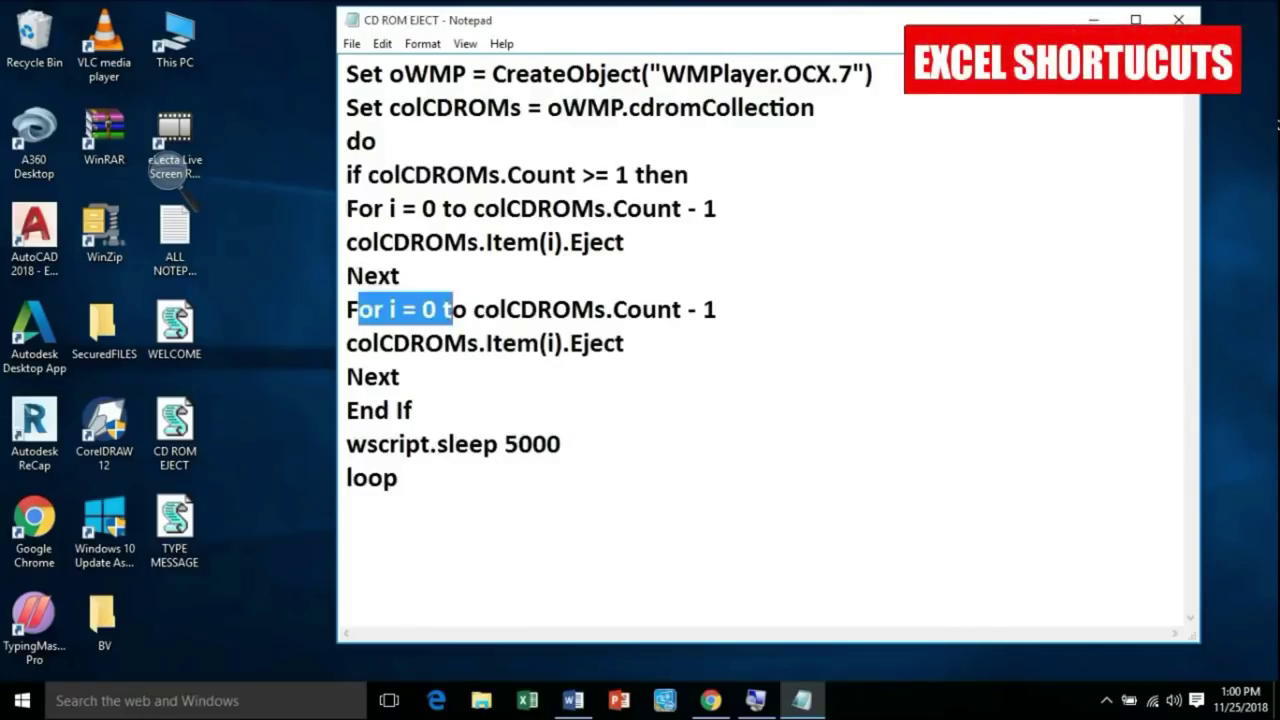
{"action": "left_click", "coordinate": [1189, 20]}
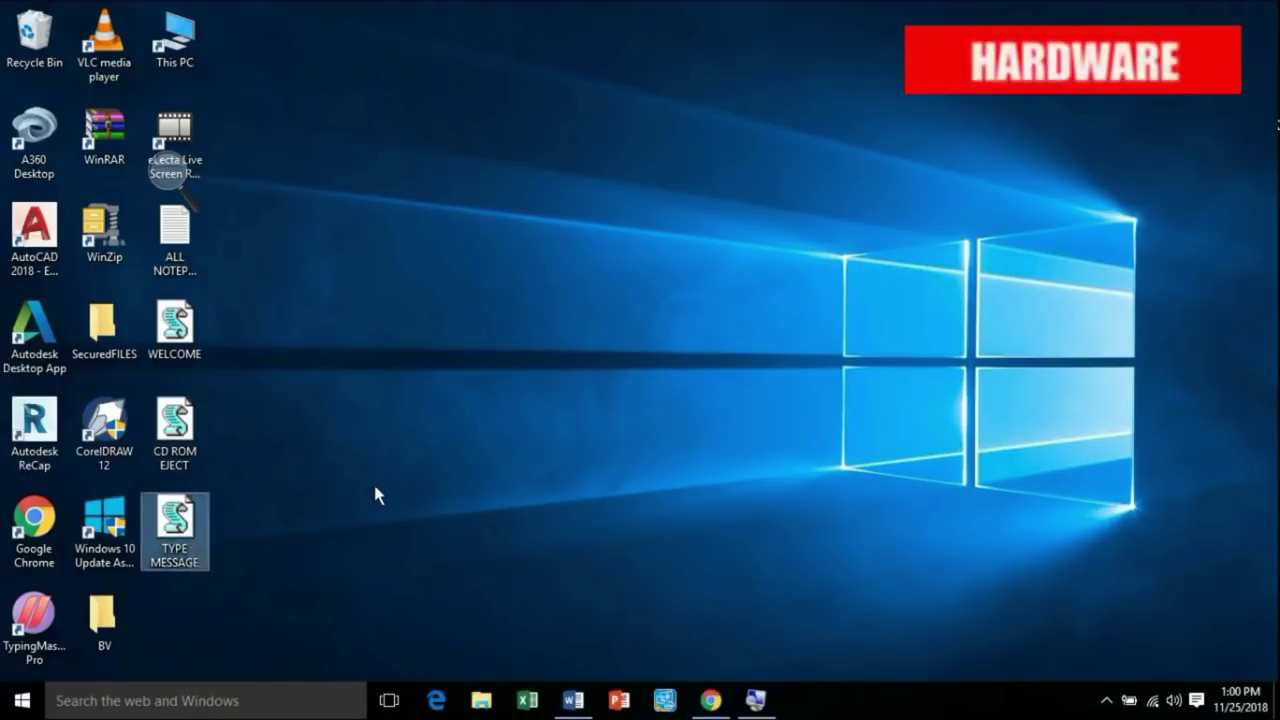
- Open a blank Notepad document with the Run command NOTEPAD and shift its window slightly
{"action": "key", "text": "super+r"}
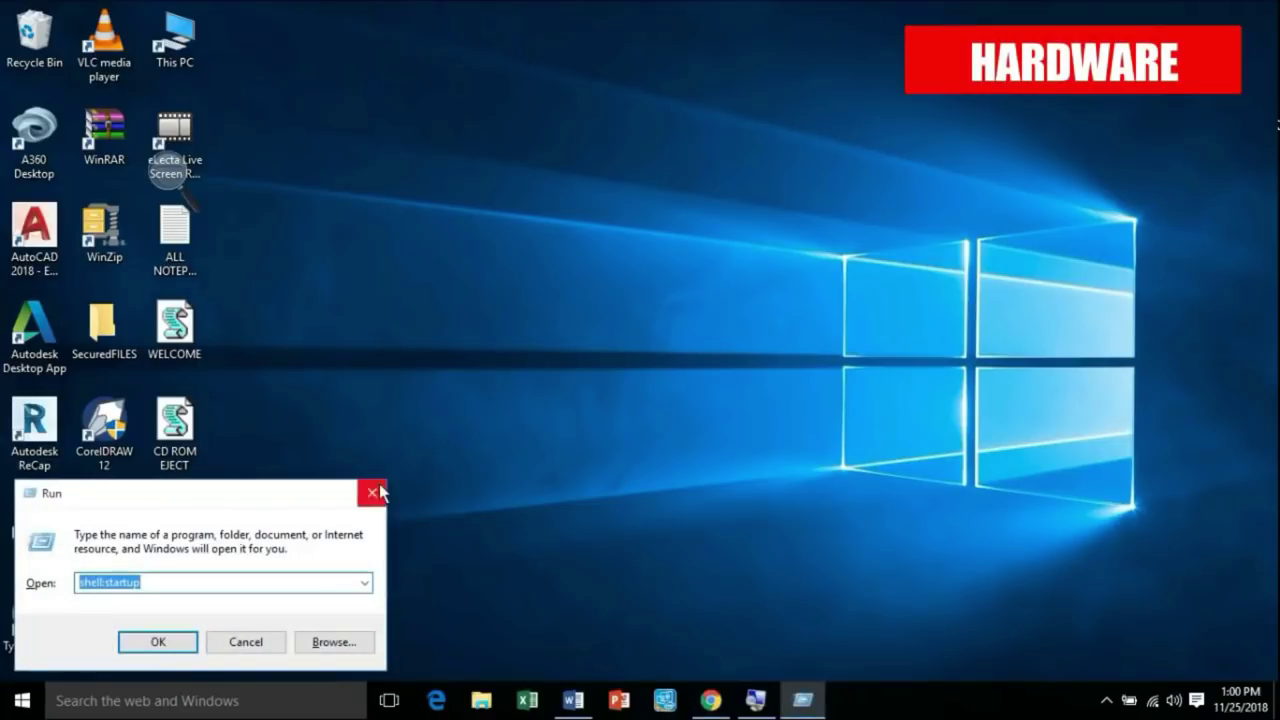
{"action": "type", "text": "NOTEPAD"}
{"action": "key", "text": "Return"}
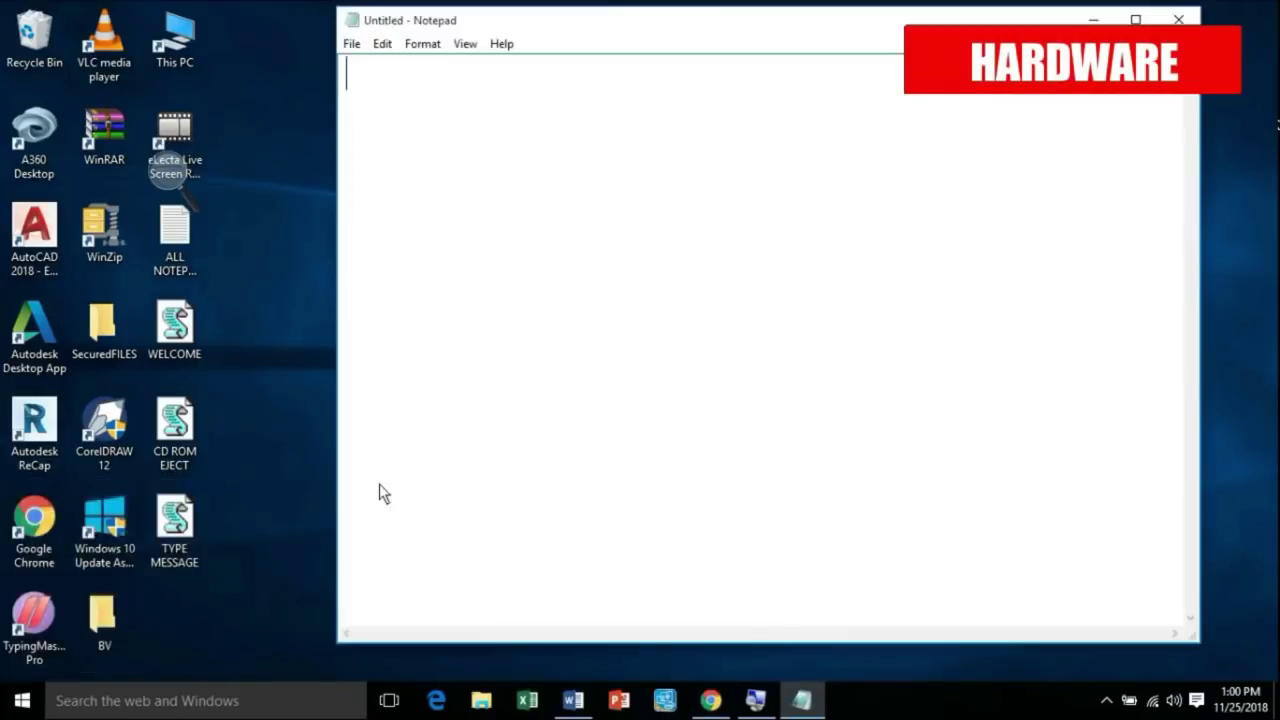
{"action": "left_click_drag", "start_coordinate": [543, 34], "coordinate": [517, 43]}
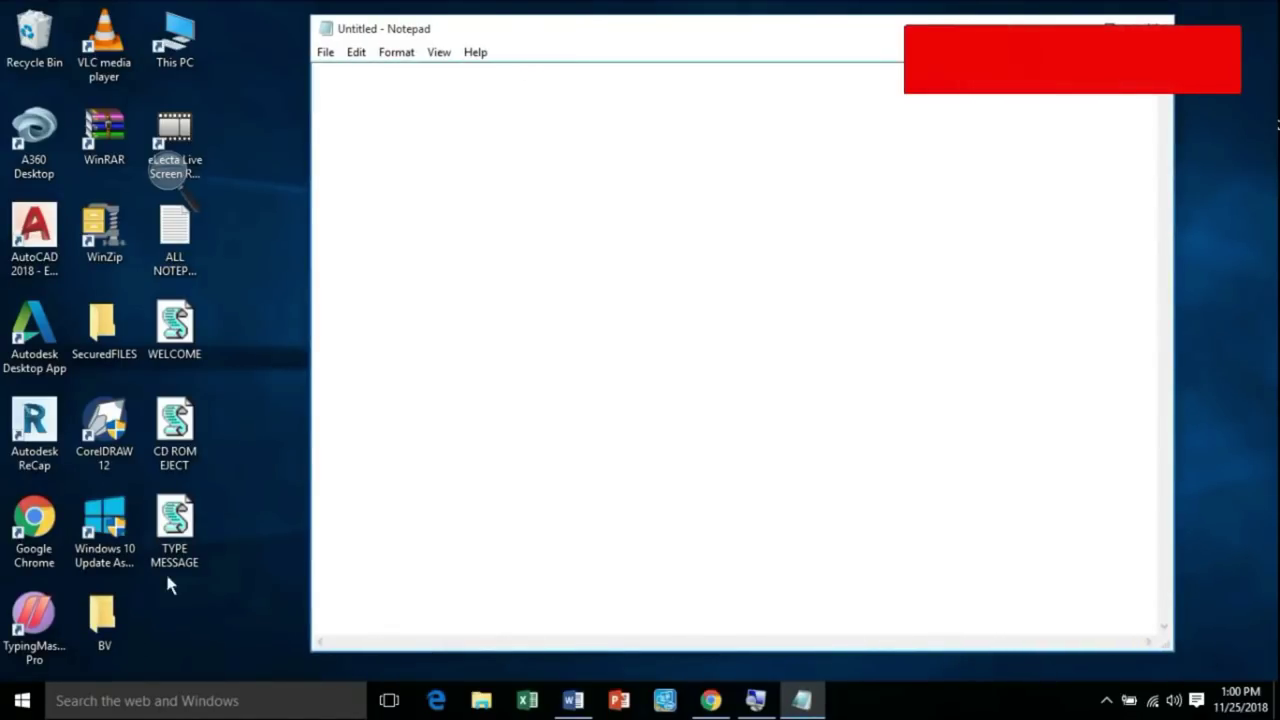
- Run the TYPE MESSAGE script from the desktop with the cursor placed in the blank Notepad document
{"action": "right_click", "coordinate": [178, 526]}
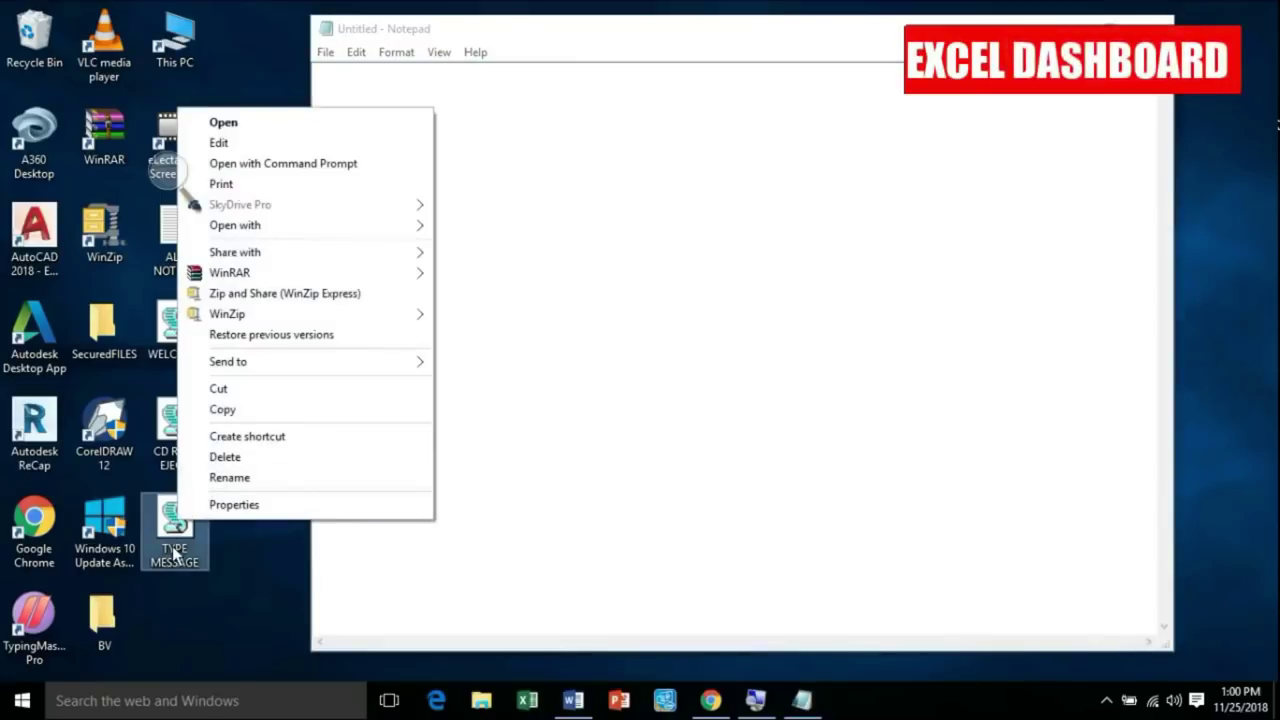
{"action": "left_click", "coordinate": [172, 530]}
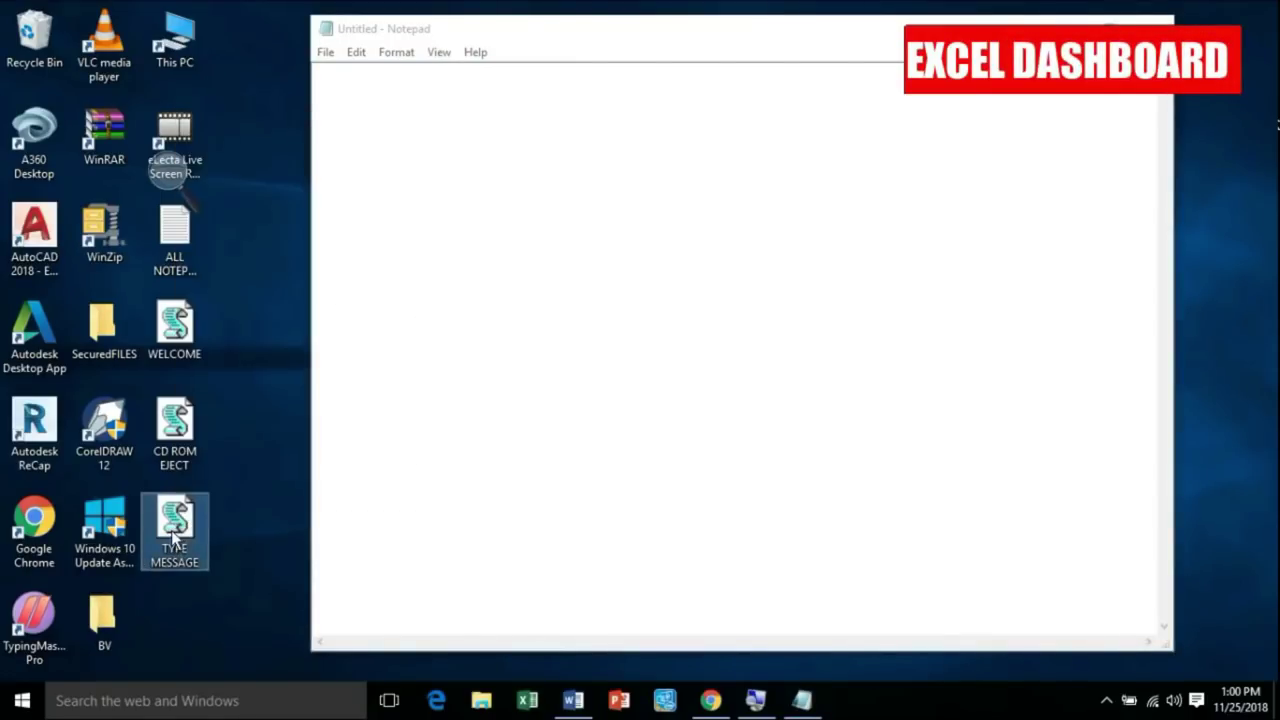
{"action": "left_click", "coordinate": [522, 216]}
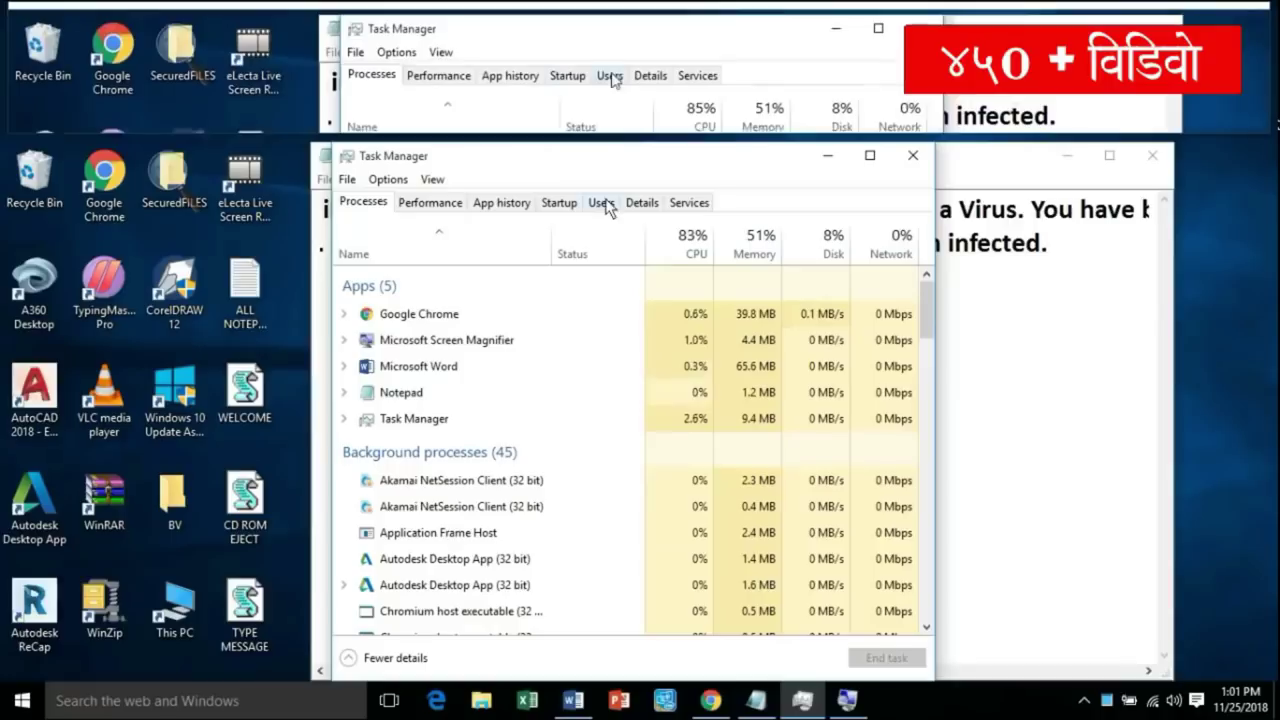
- Stop the message script by ending wscript.exe in Task Manager, and close Task Manager and Notepad's Replace dialog
{"action": "left_click", "coordinate": [640, 200]}
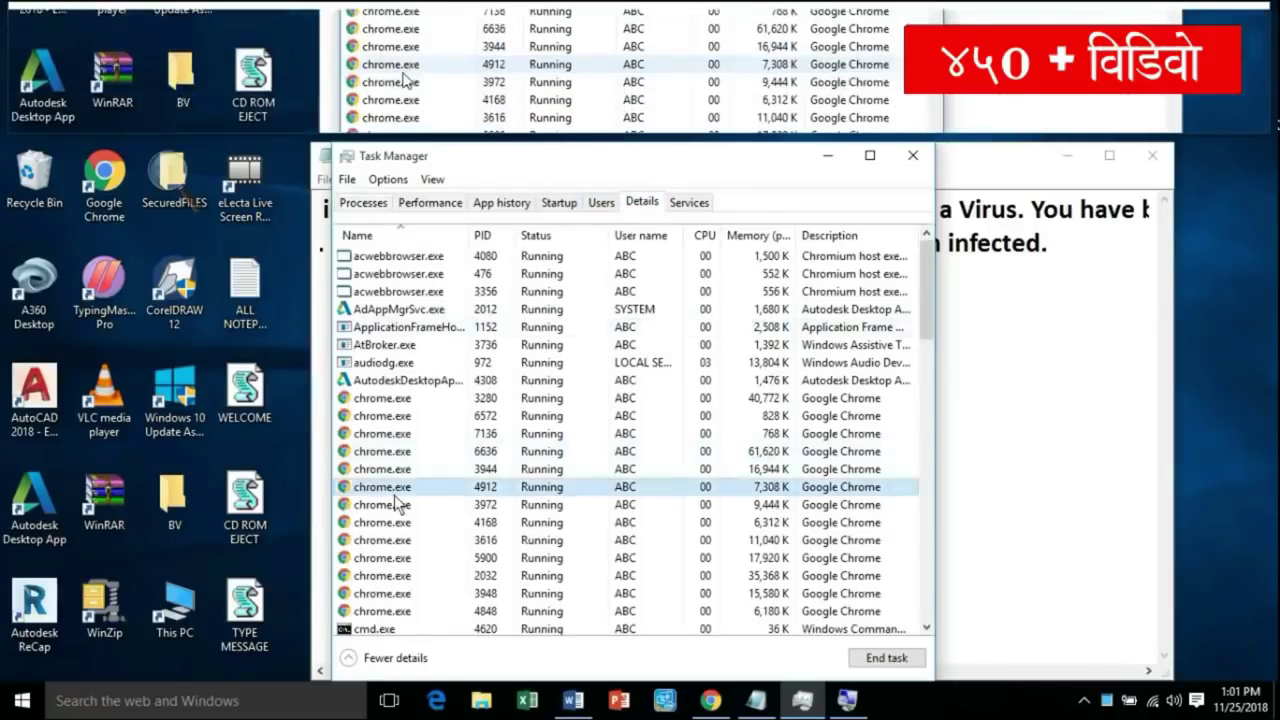
{"action": "scroll", "coordinate": [396, 503], "scroll_direction": "down", "scroll_amount": 20}
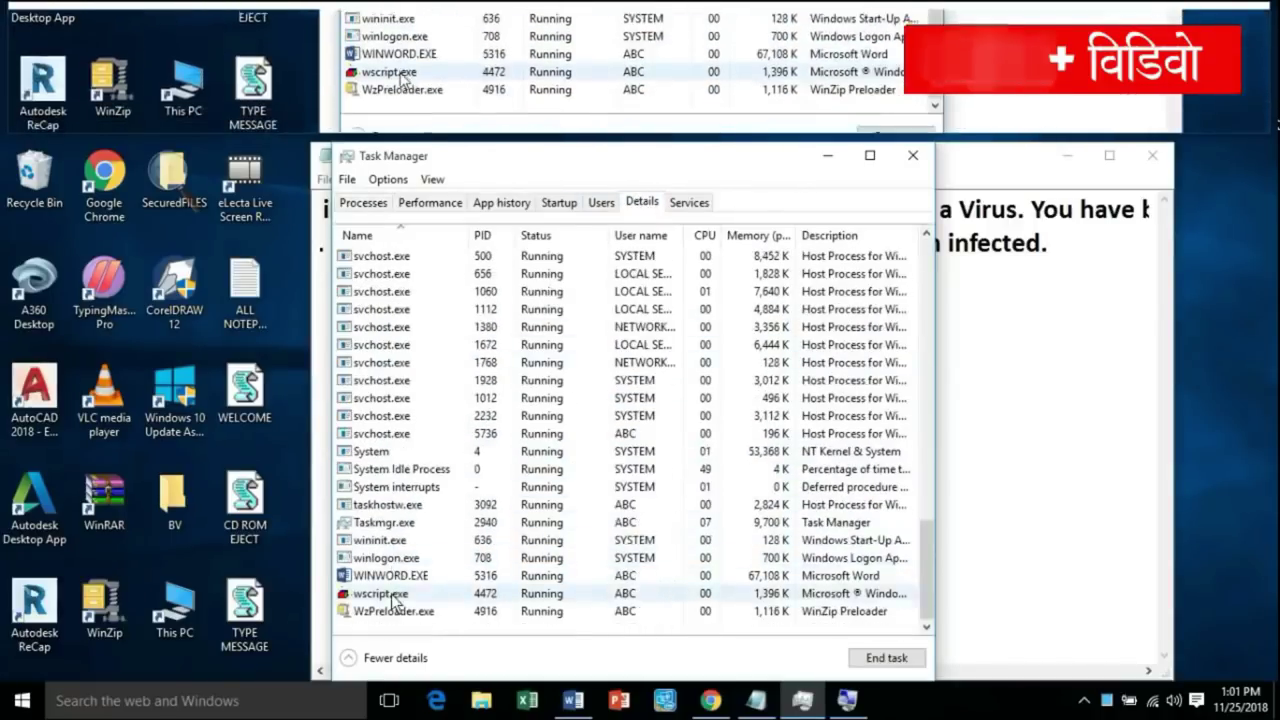
{"action": "right_click", "coordinate": [396, 593]}
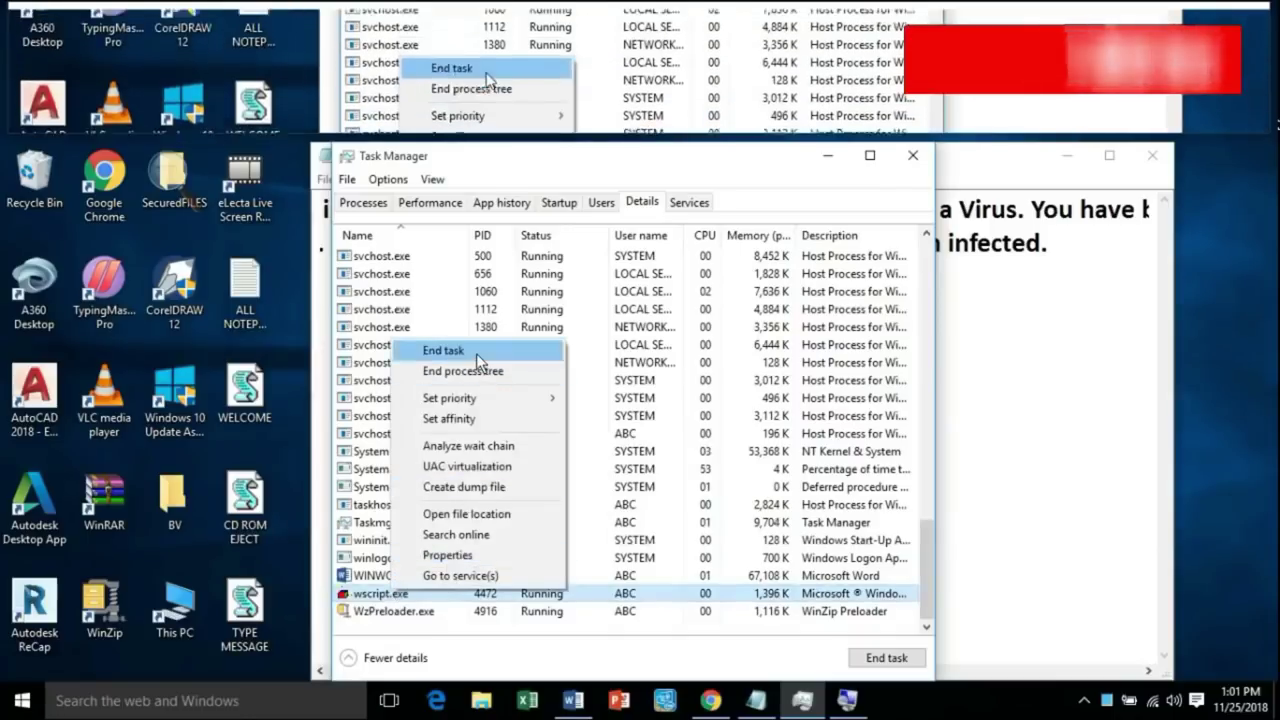
{"action": "left_click", "coordinate": [444, 350]}
{"action": "left_click", "coordinate": [663, 448]}
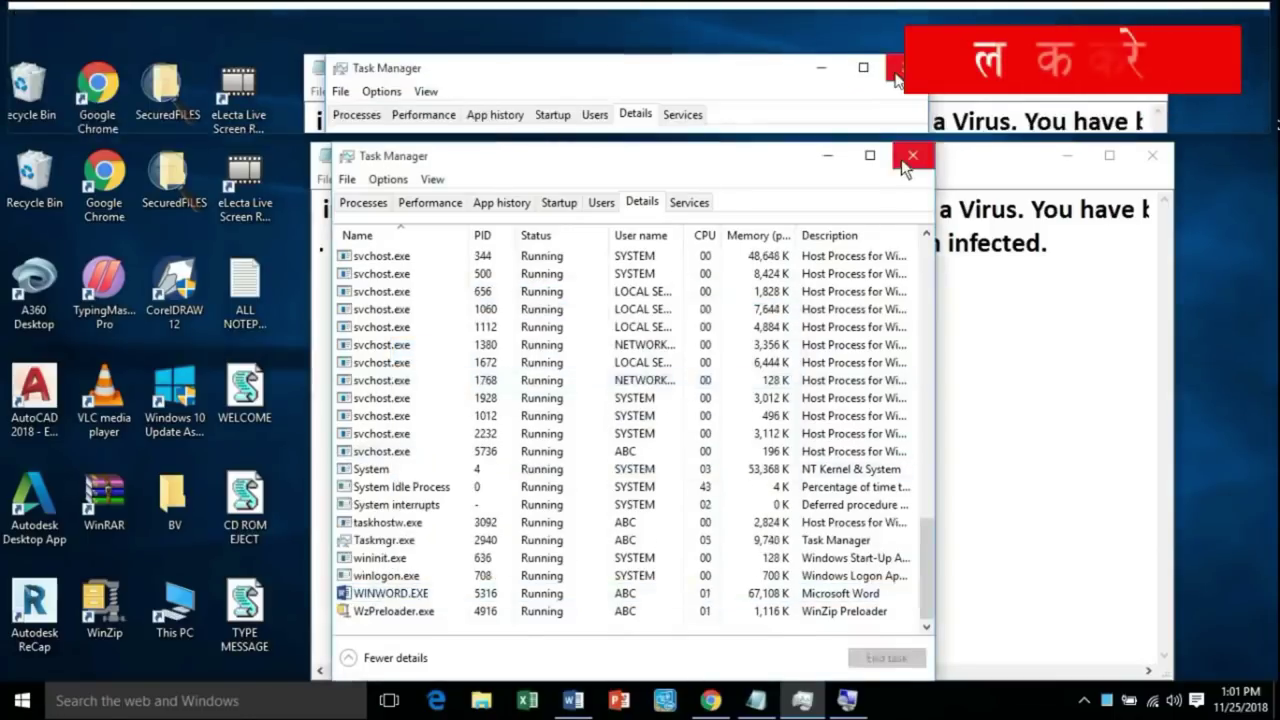
{"action": "left_click", "coordinate": [903, 157]}
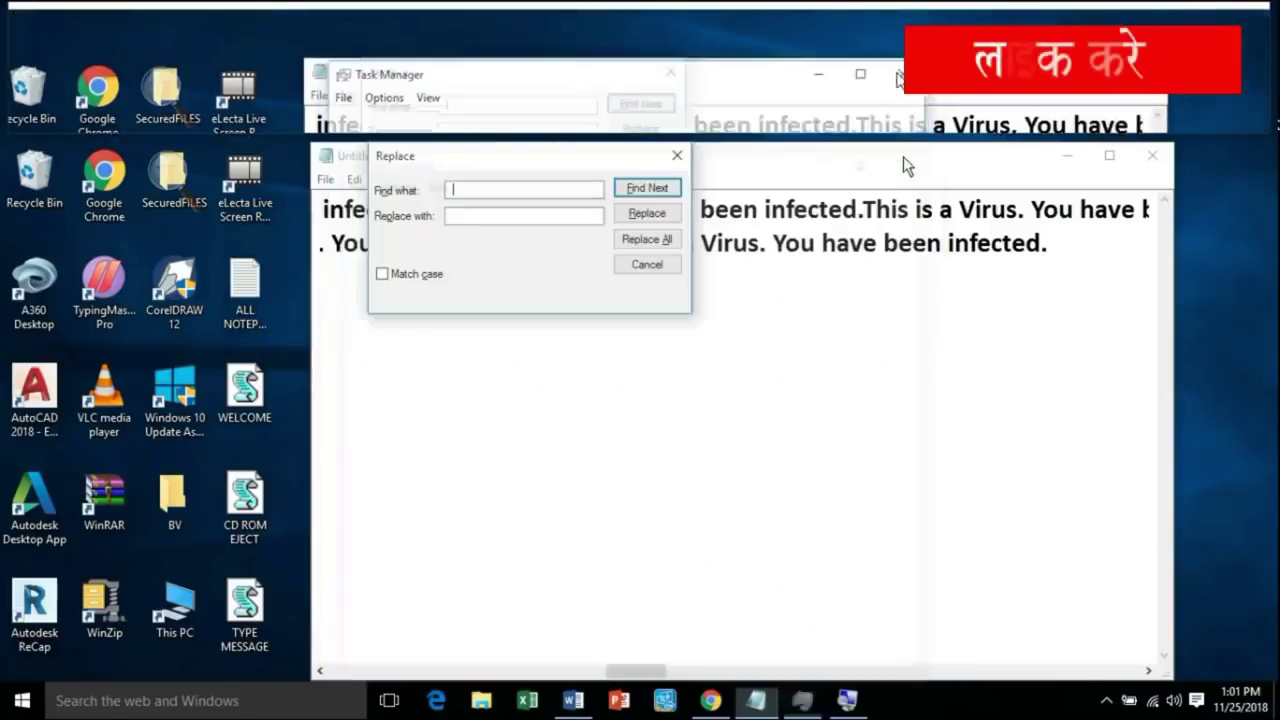
{"action": "left_click", "coordinate": [676, 158]}
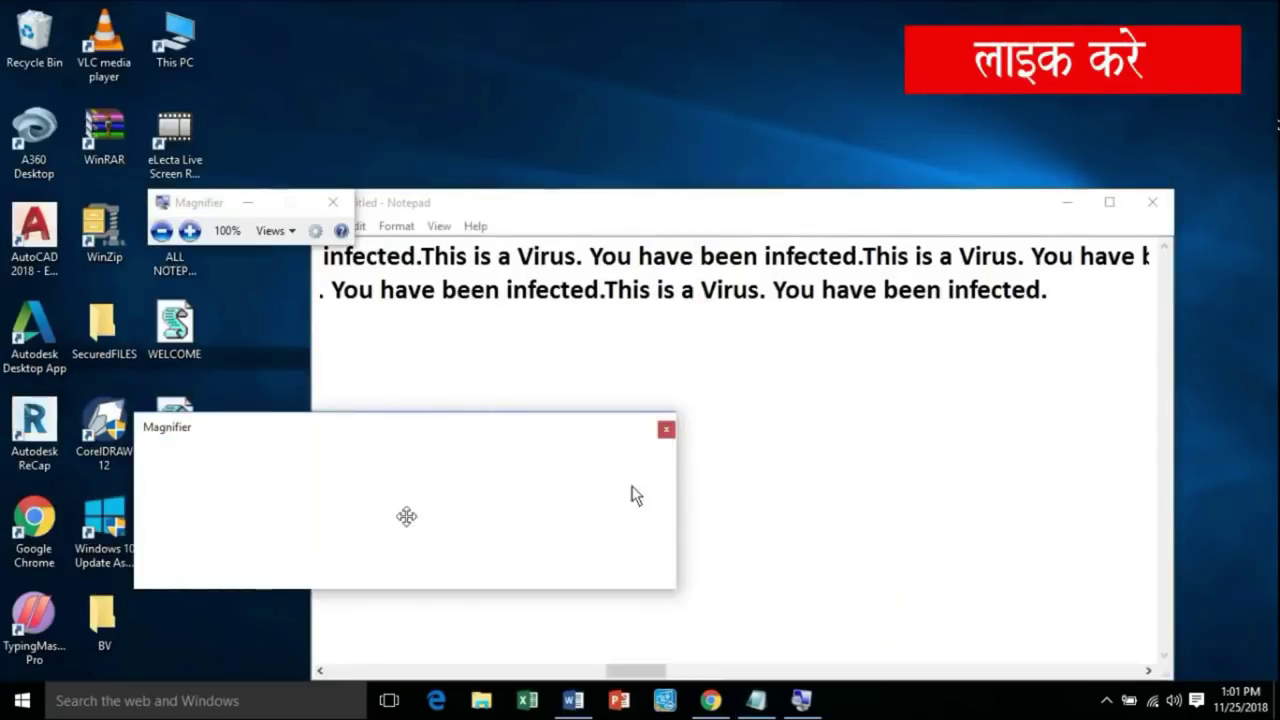
- Close Magnifier, move the Notepad window up slightly, and delete all the repeated virus message text from the untitled document
{"action": "left_click", "coordinate": [666, 429]}
{"action": "left_click_drag", "start_coordinate": [608, 215], "coordinate": [586, 142]}
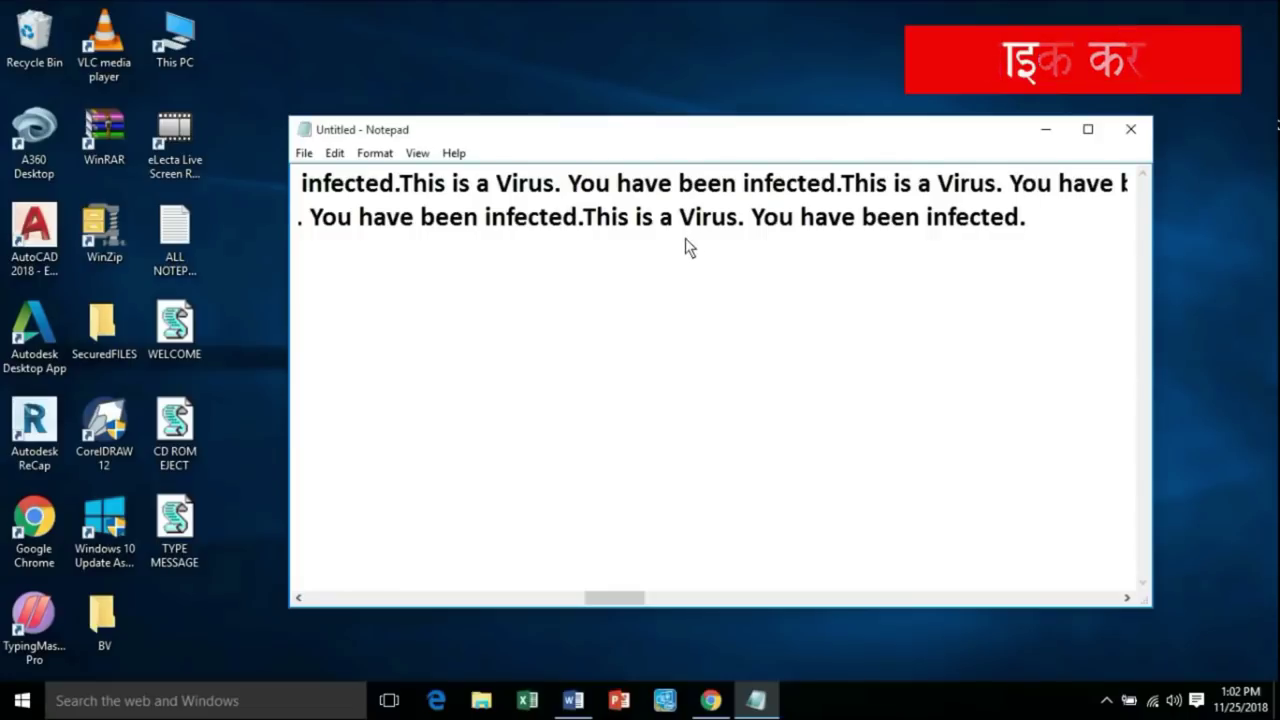
{"action": "left_click_drag", "start_coordinate": [994, 240], "coordinate": [298, 183]}
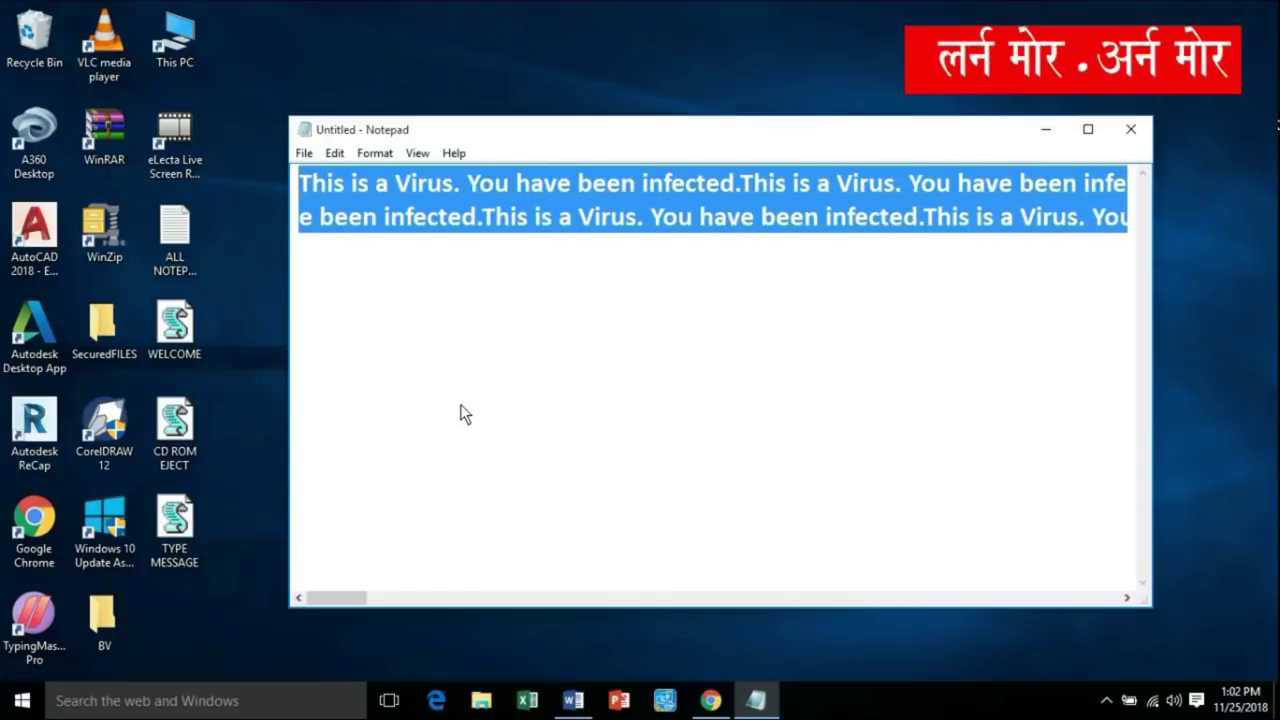
{"action": "key", "text": "BackSpace"}
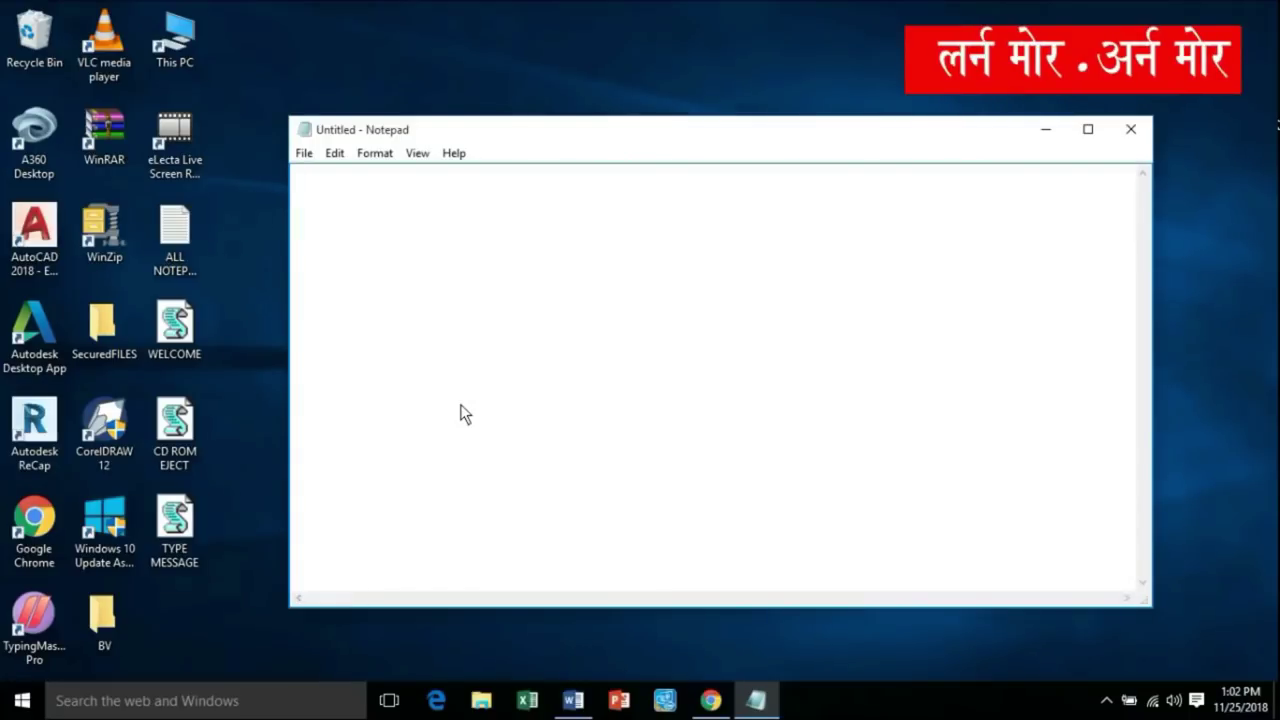
- Open the desktop's TYPE MESSAGE script for editing and review its file name in the Save As dialog
{"action": "right_click", "coordinate": [195, 510]}
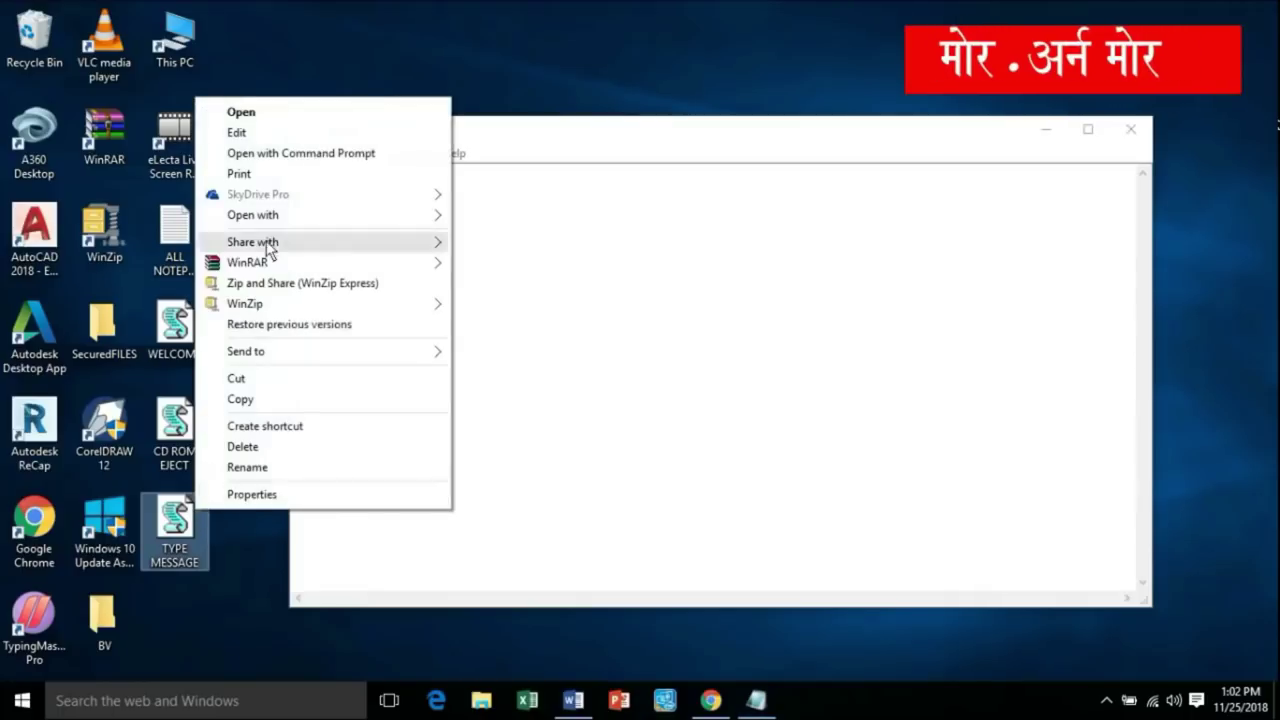
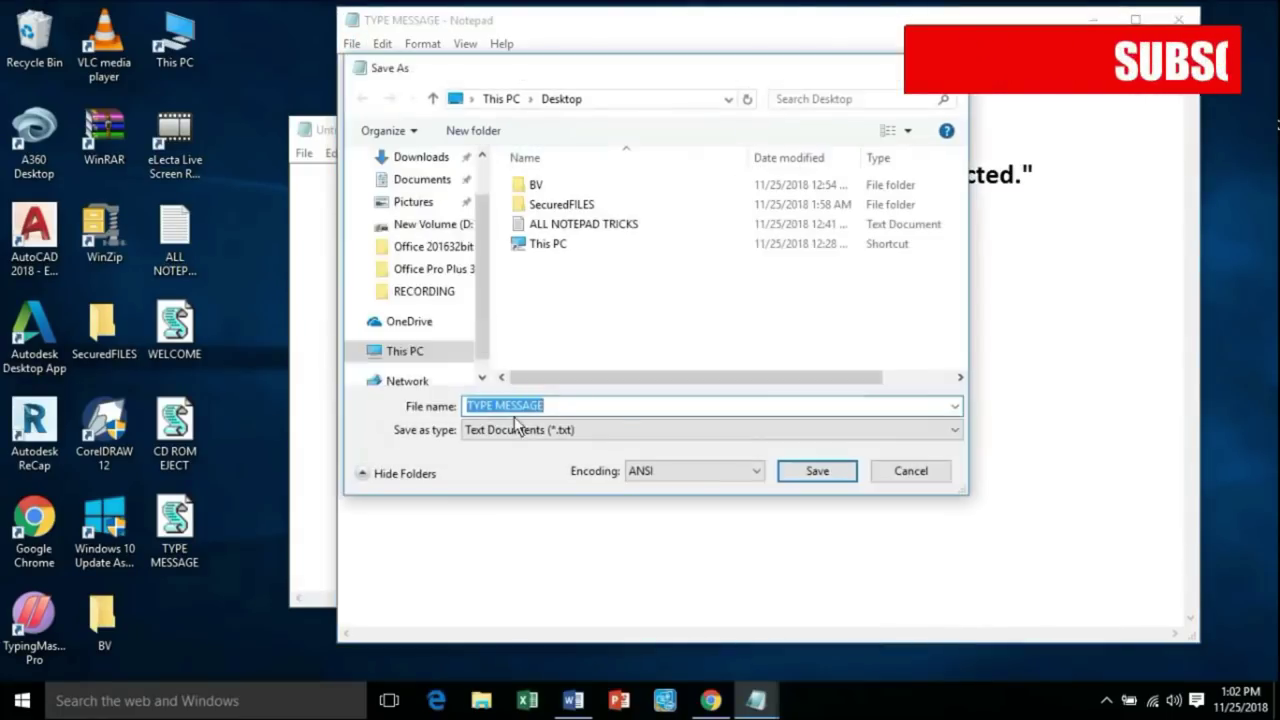
{"action": "left_click", "coordinate": [569, 405]}
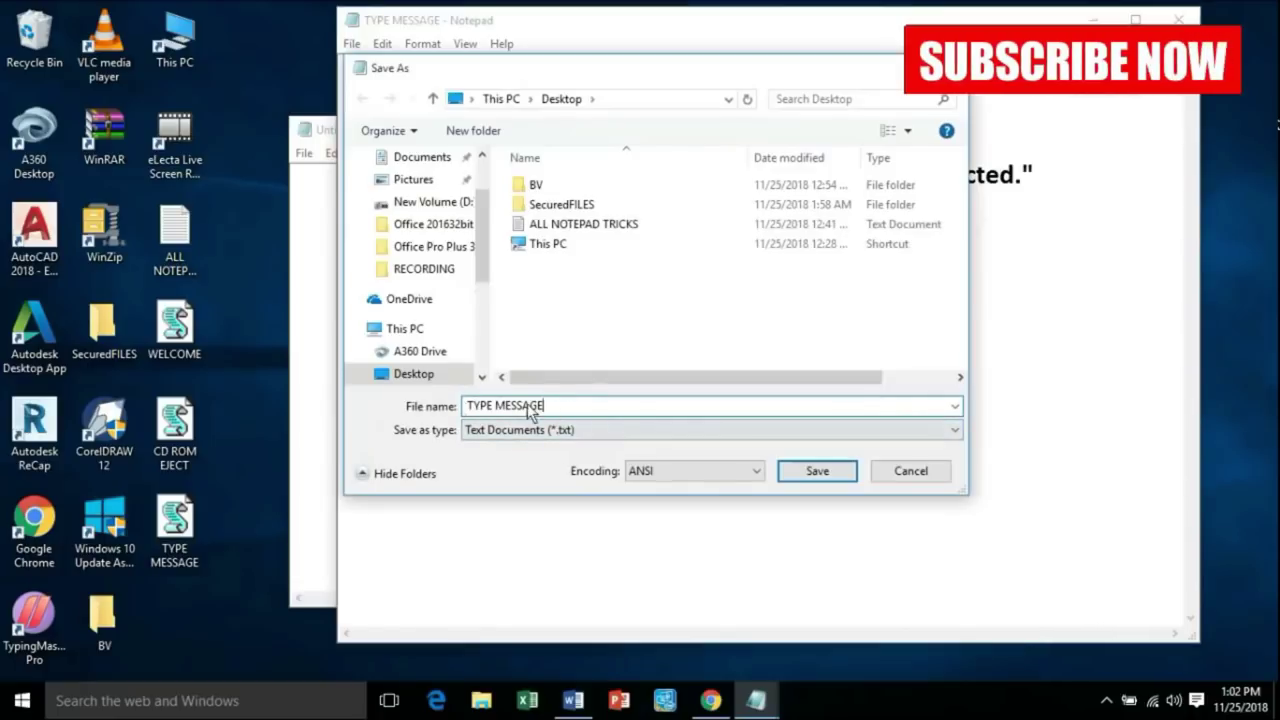
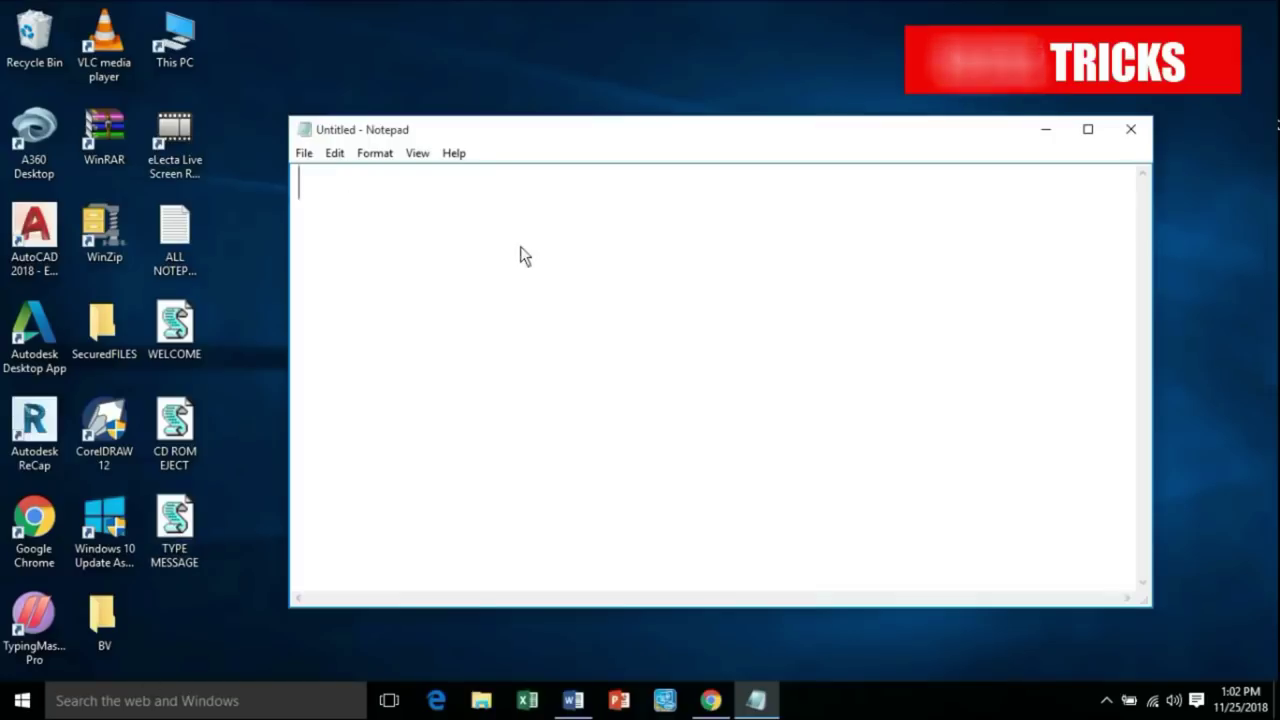
{"action": "left_click", "coordinate": [155, 705]}
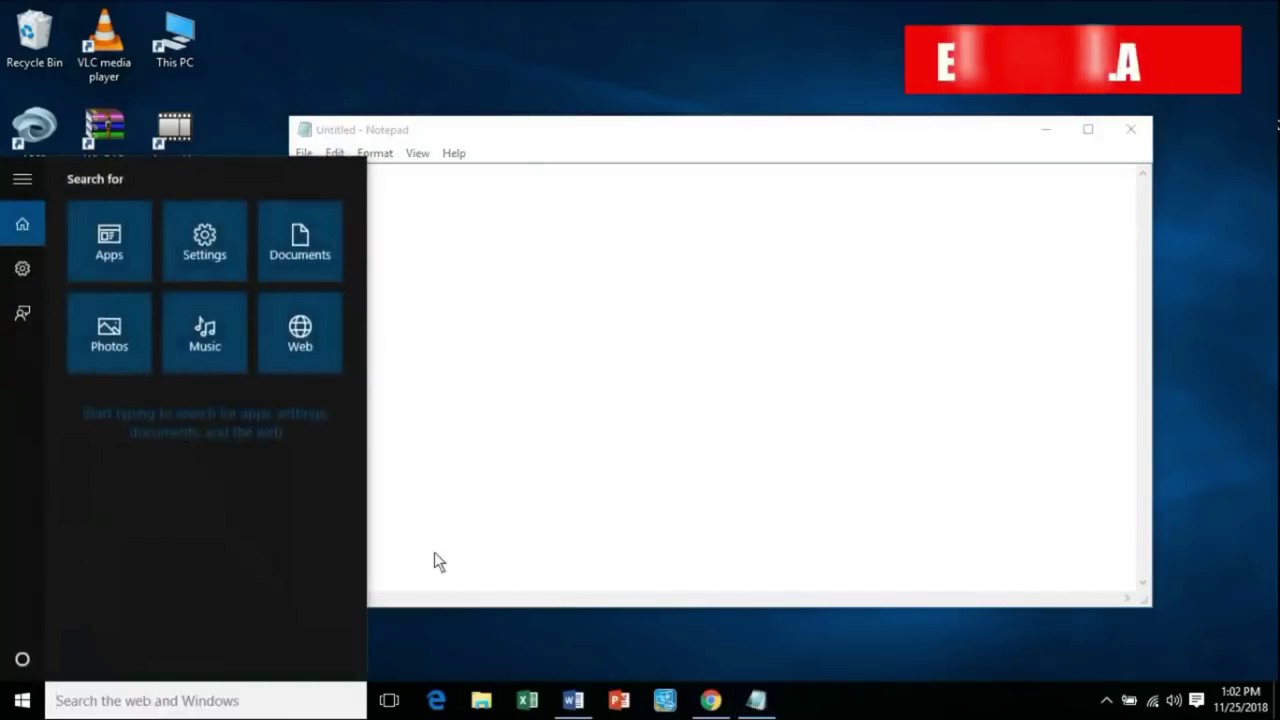
{"action": "left_click", "coordinate": [599, 419]}
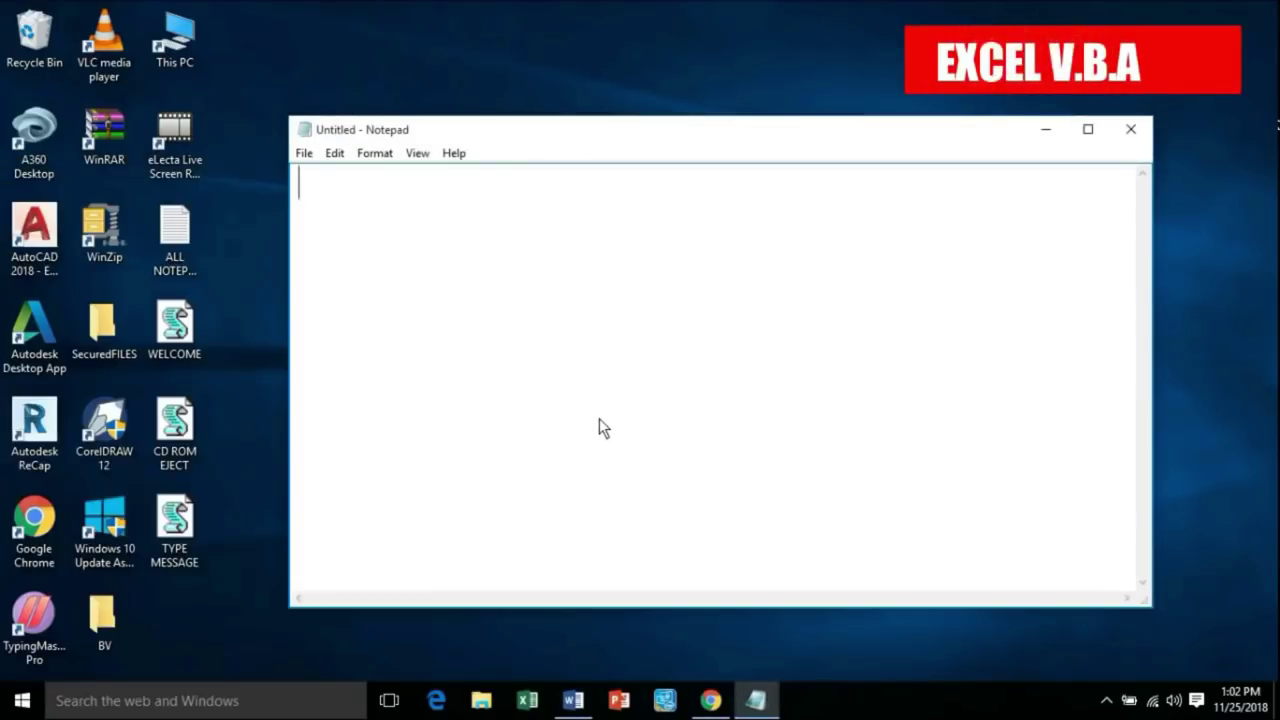